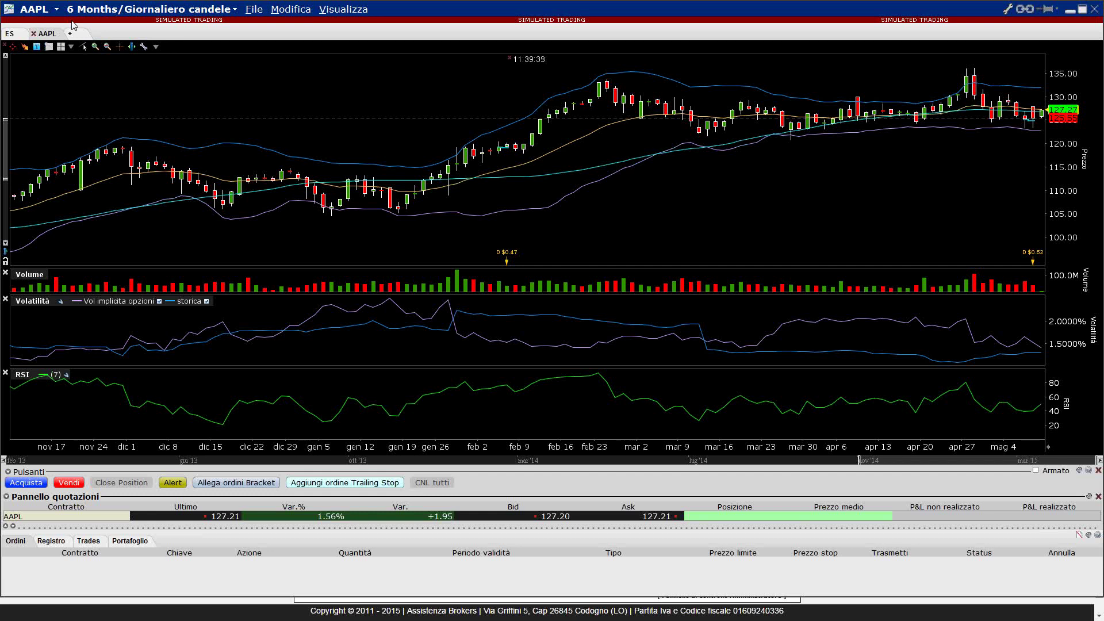
# Add a new chart tab for the Gold (GC) NYMEX future expiring mag27'15
pyautogui.click(77, 33)
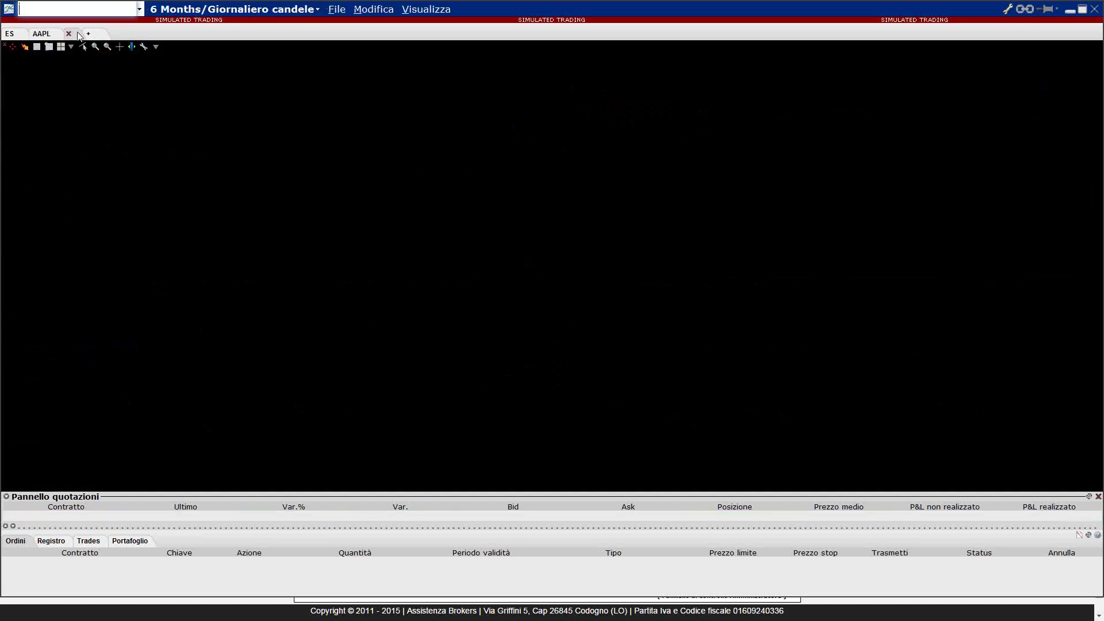
pyautogui.write('GC')
pyautogui.press('Return')
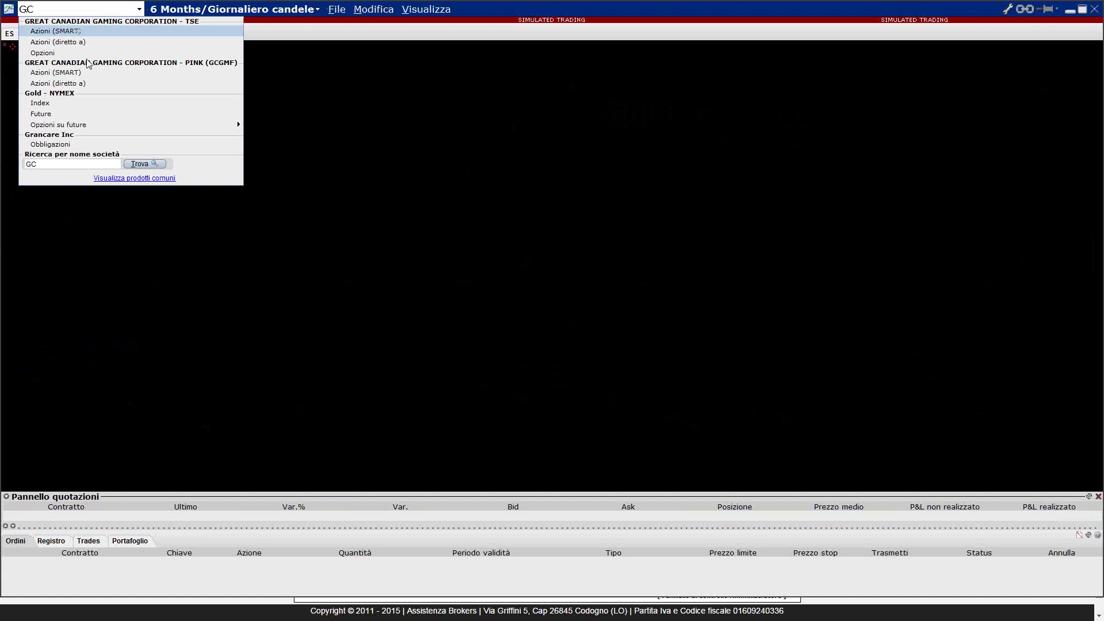
pyautogui.click(74, 112)
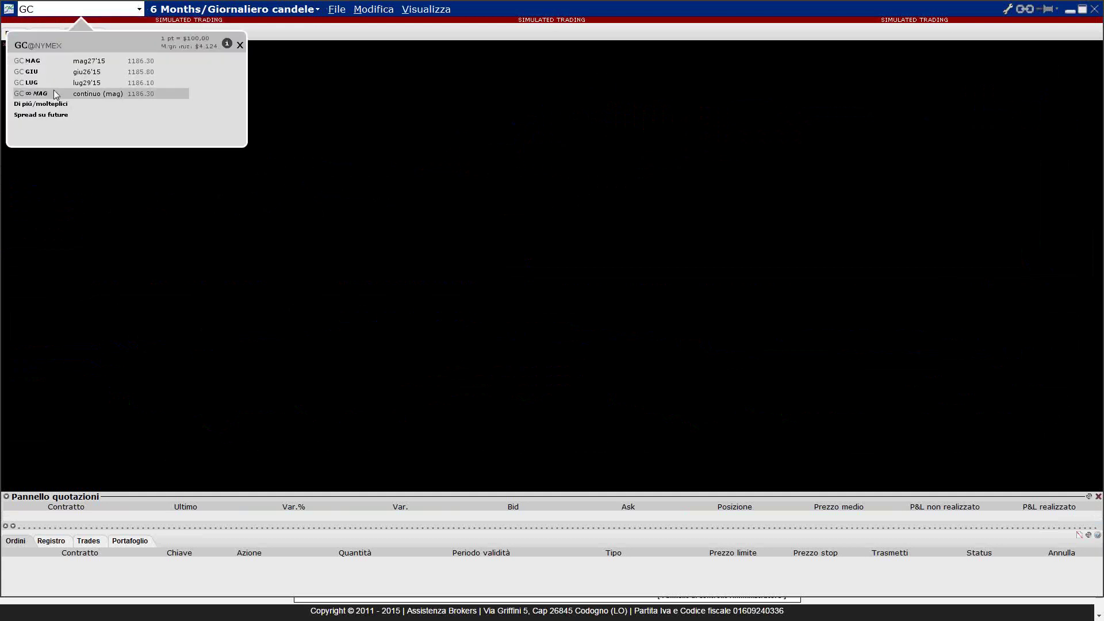
pyautogui.click(64, 60)
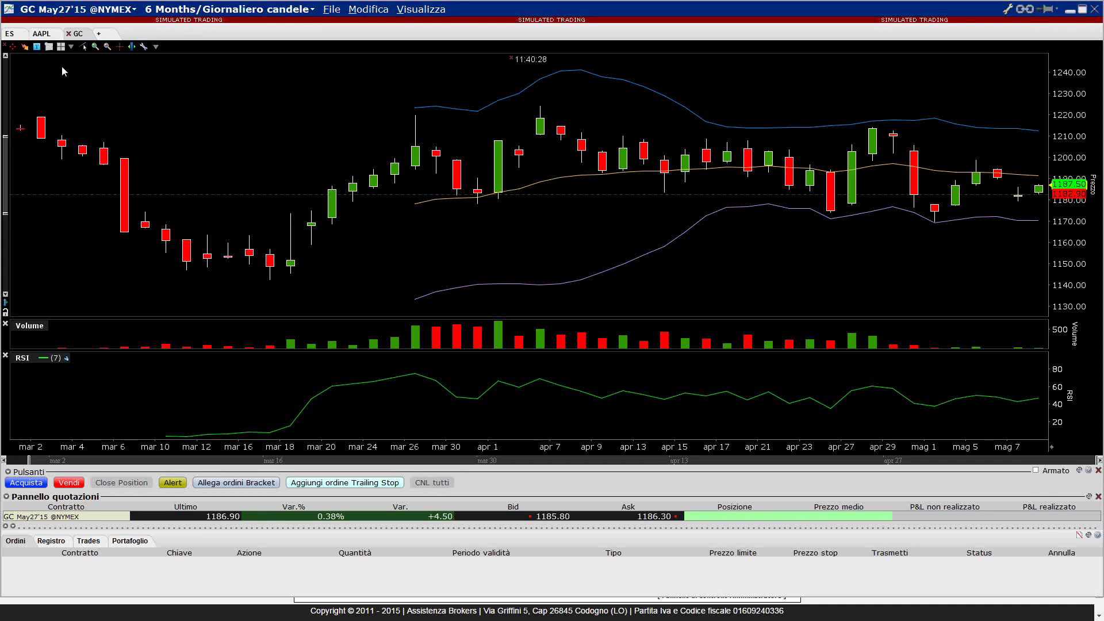
# Minimize the chart window and display the Spread page, leaving its contract rows empty
pyautogui.click(1070, 10)
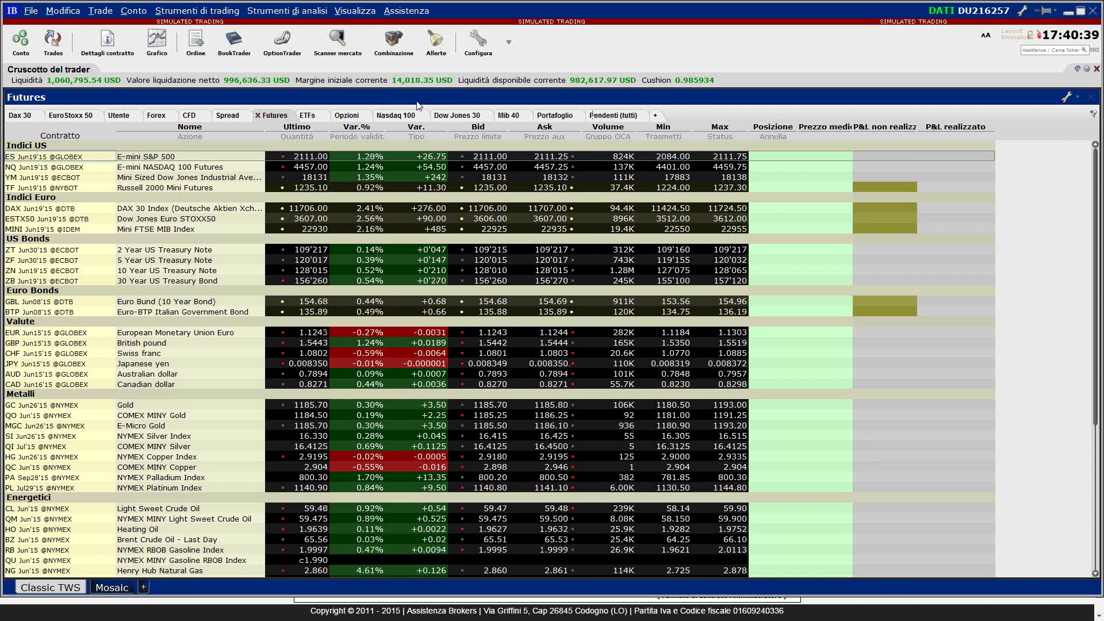
pyautogui.click(228, 118)
pyautogui.click(118, 195)
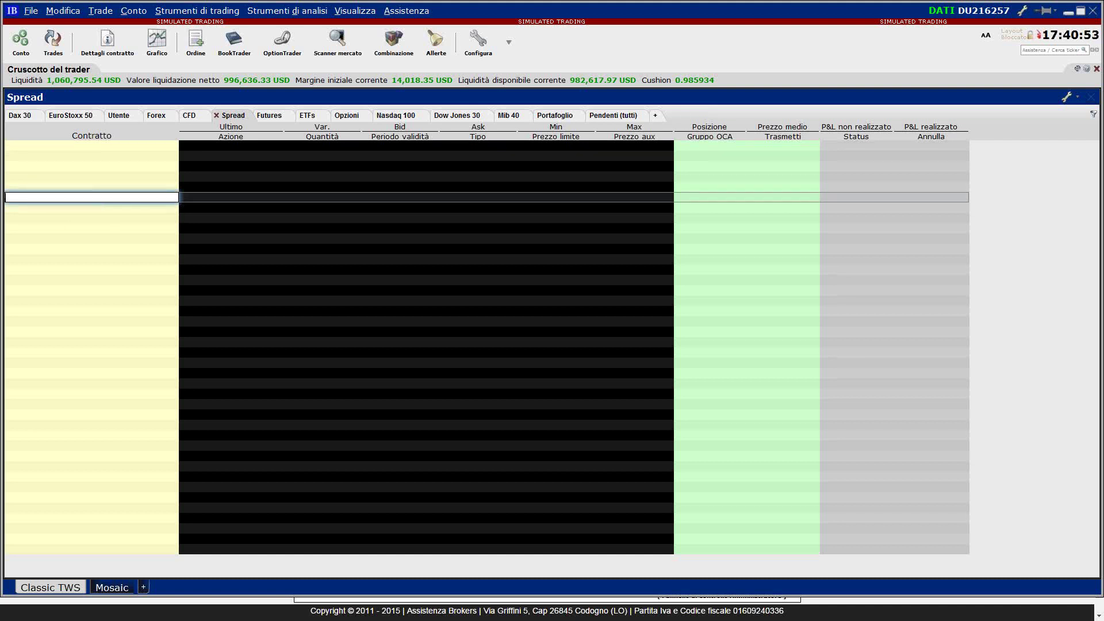
pyautogui.press('Escape')
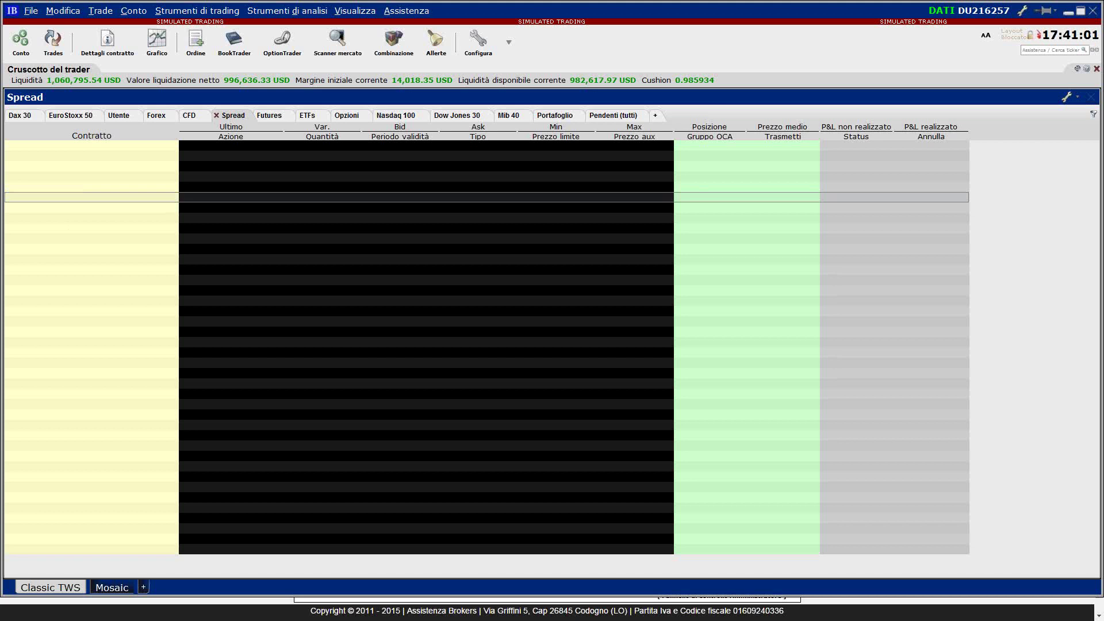
# Add the crude oil futures CL Dec'15 and CL Aug'15 on two consecutive rows of the Spread page
pyautogui.click(142, 185)
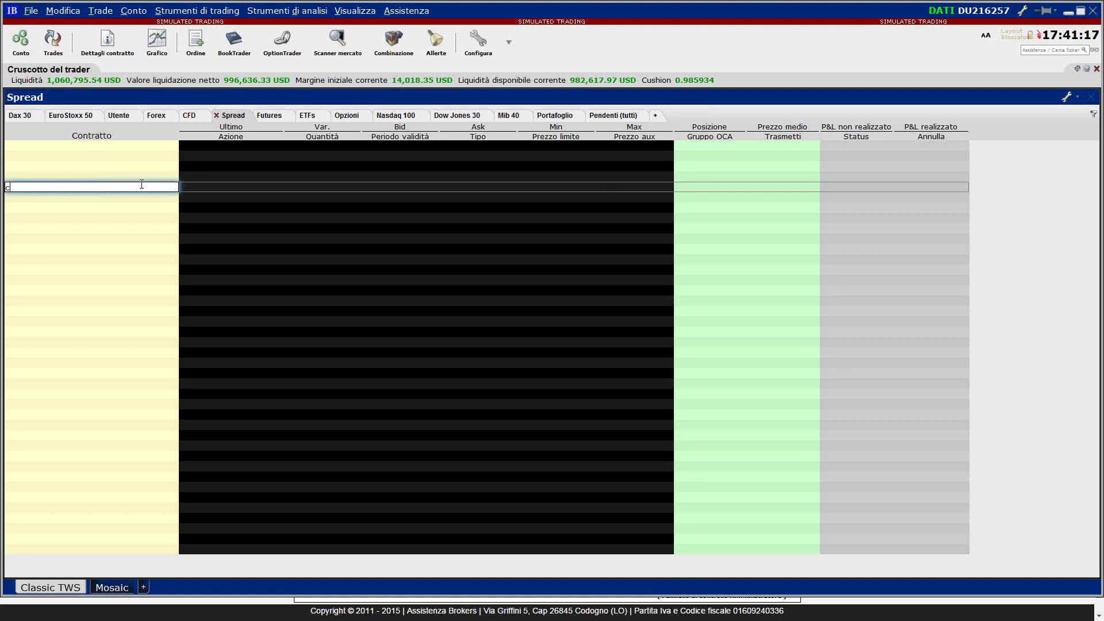
pyautogui.write('lz5')
pyautogui.press('Return')
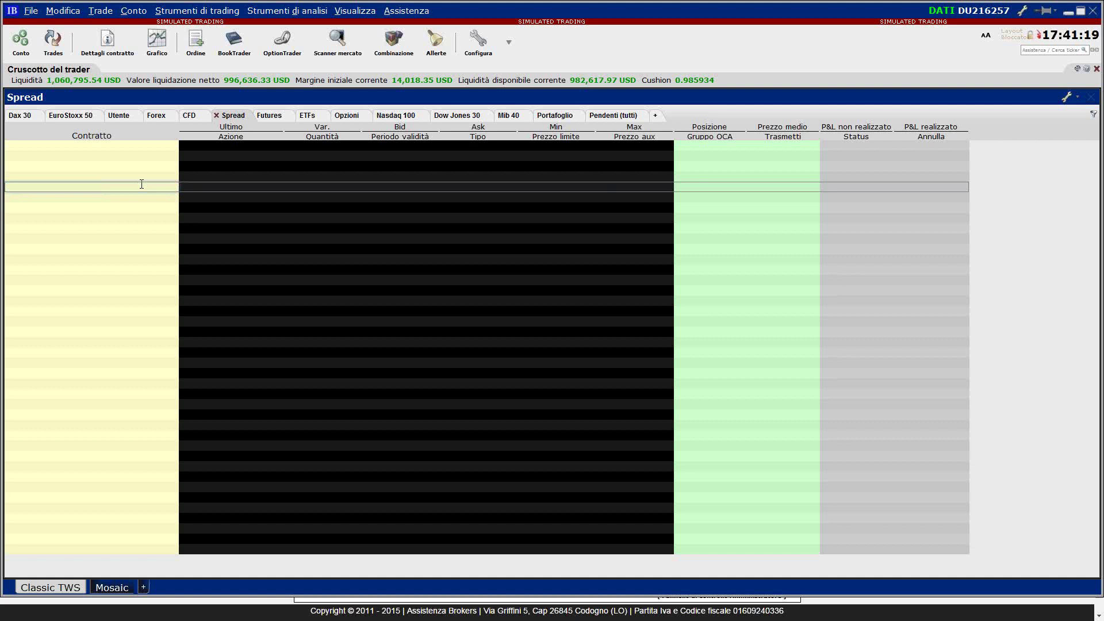
pyautogui.click(97, 197)
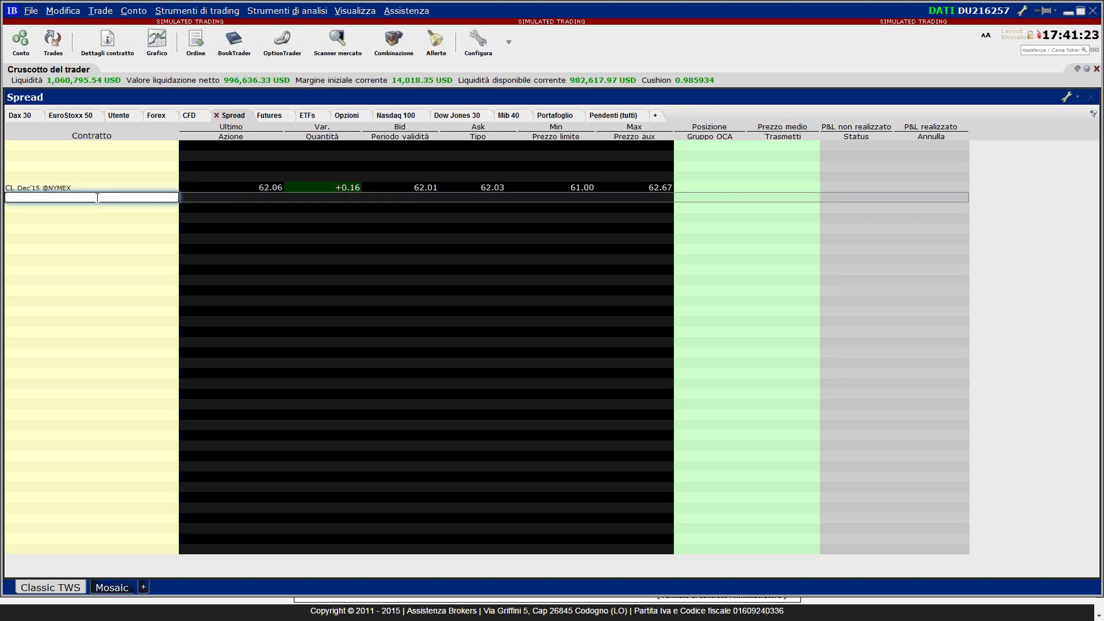
pyautogui.write('clq')
pyautogui.press('Return')
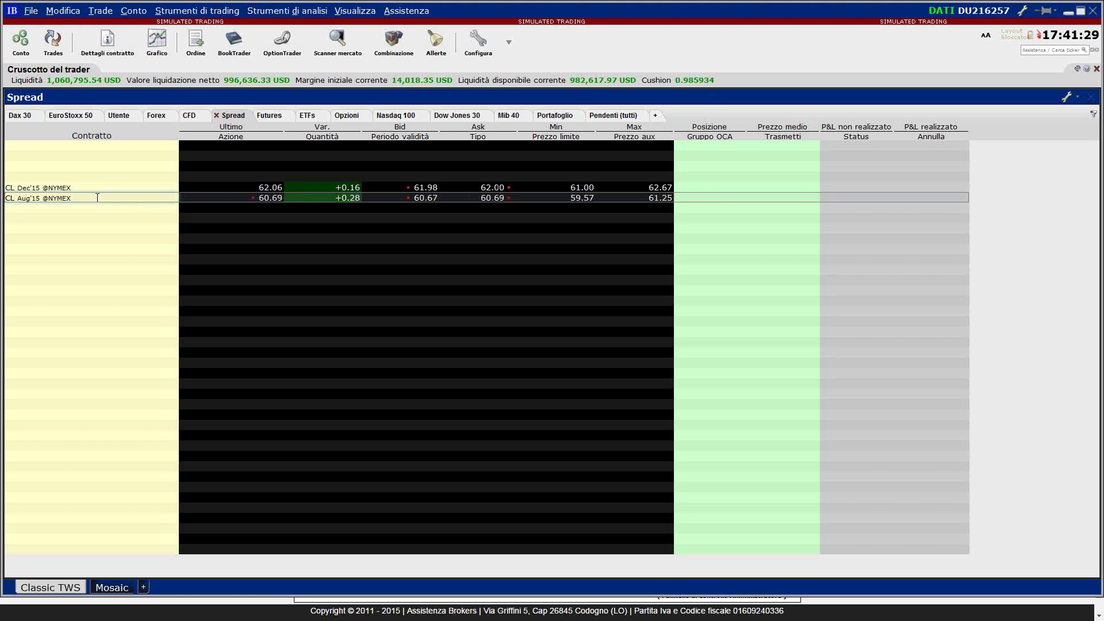
# Create a combination above the two futures from their listed contracts, buying one CL Dec'15 and selling one CL Aug'15
pyautogui.click(35, 176)
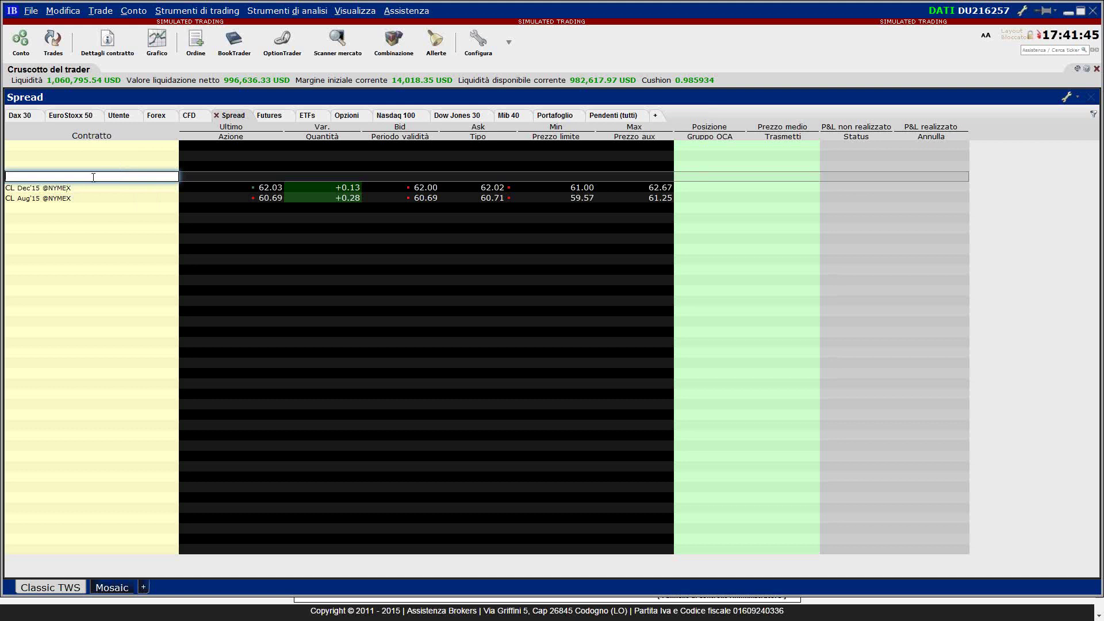
pyautogui.click(393, 46)
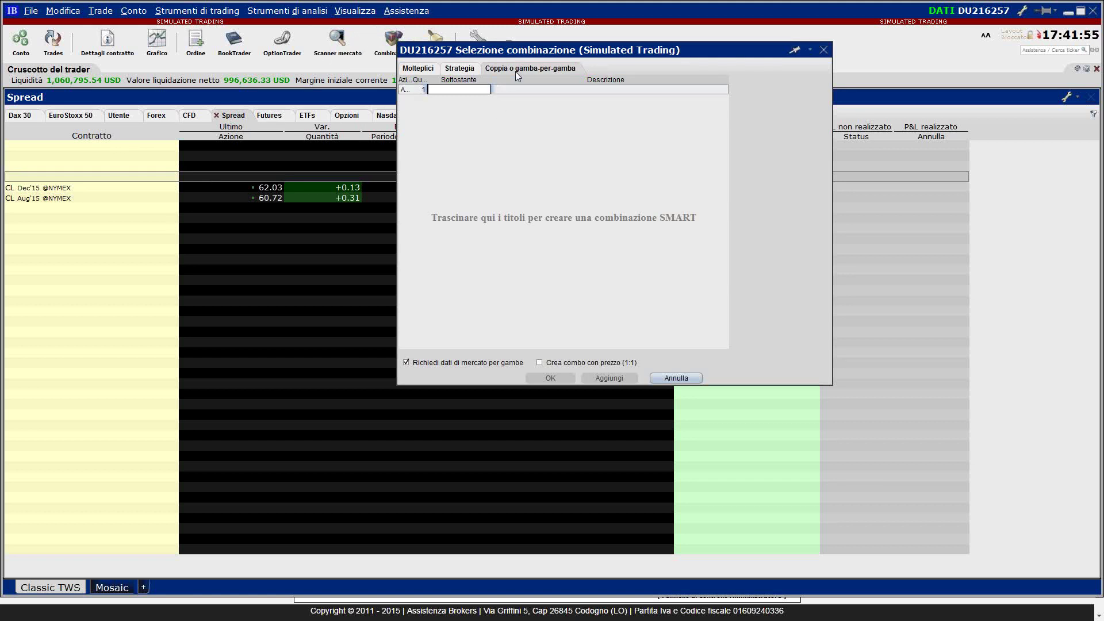
pyautogui.moveTo(57, 189); pyautogui.dragTo(510, 180)
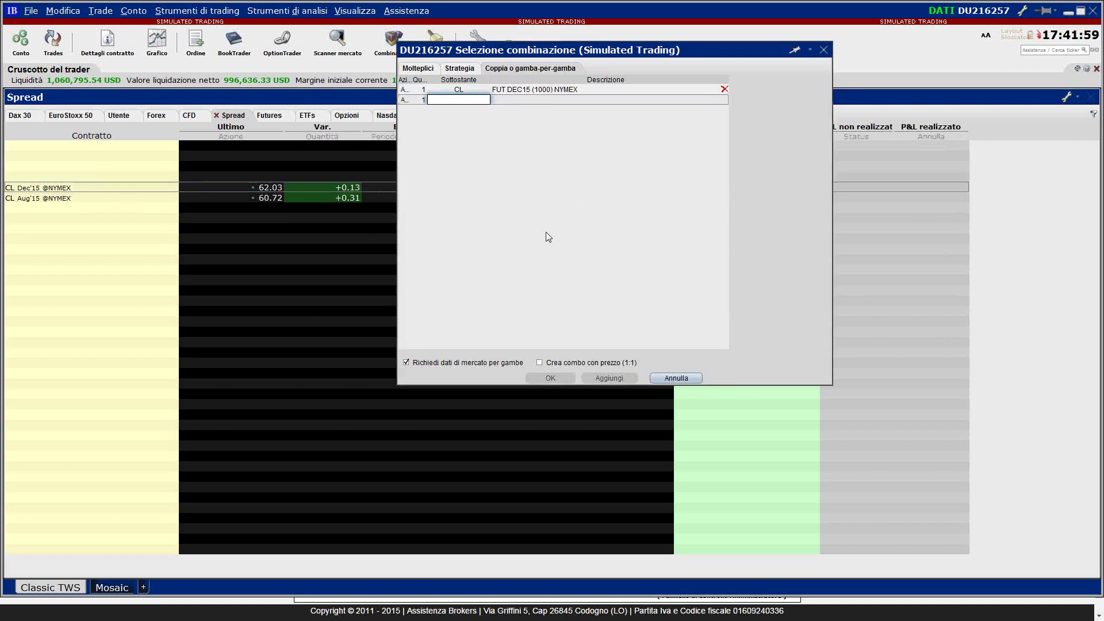
pyautogui.moveTo(52, 199); pyautogui.dragTo(515, 211)
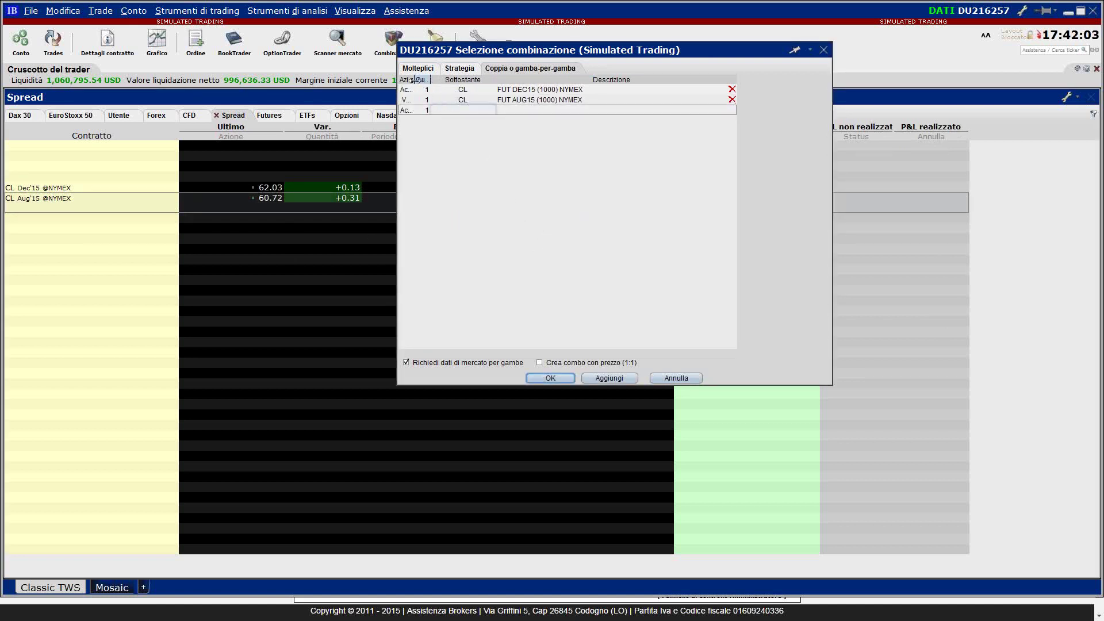
pyautogui.moveTo(414, 80); pyautogui.dragTo(488, 79)
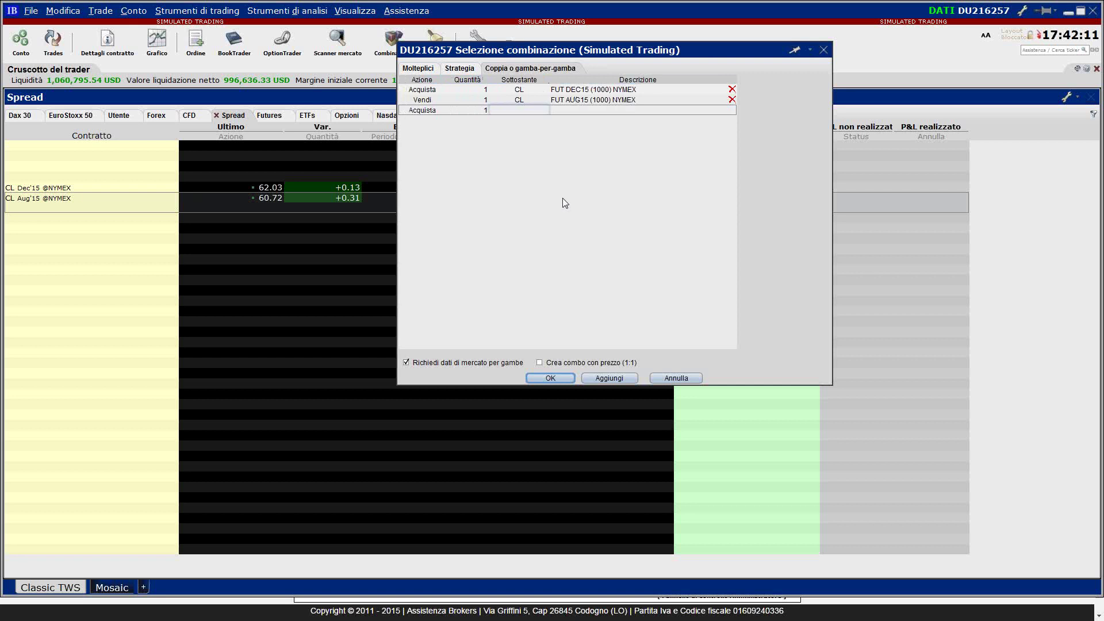
pyautogui.click(549, 378)
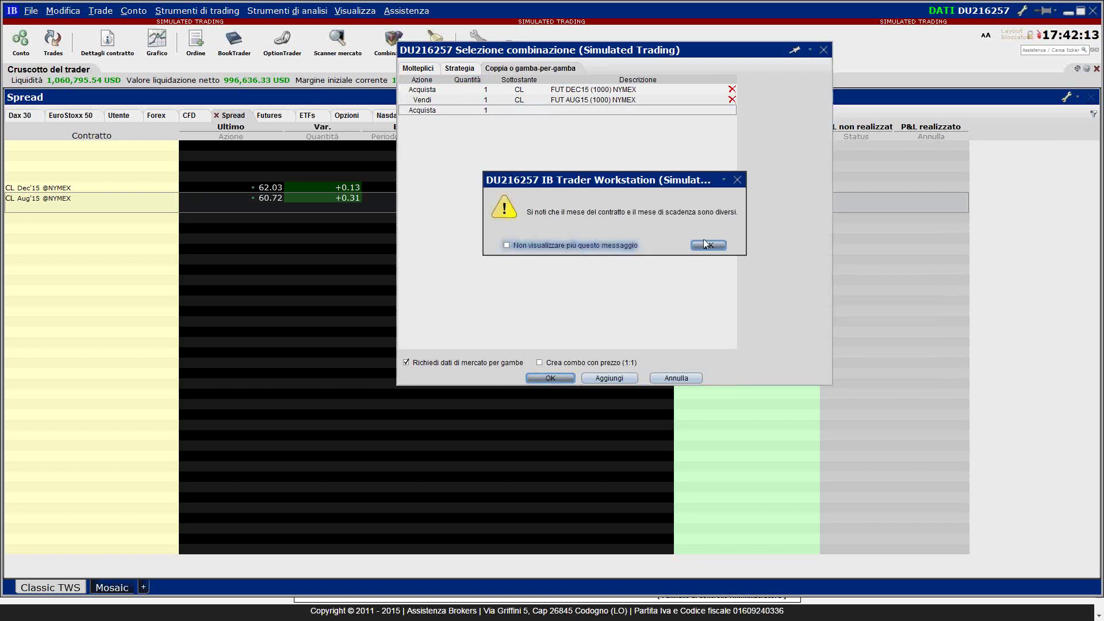
pyautogui.click(712, 245)
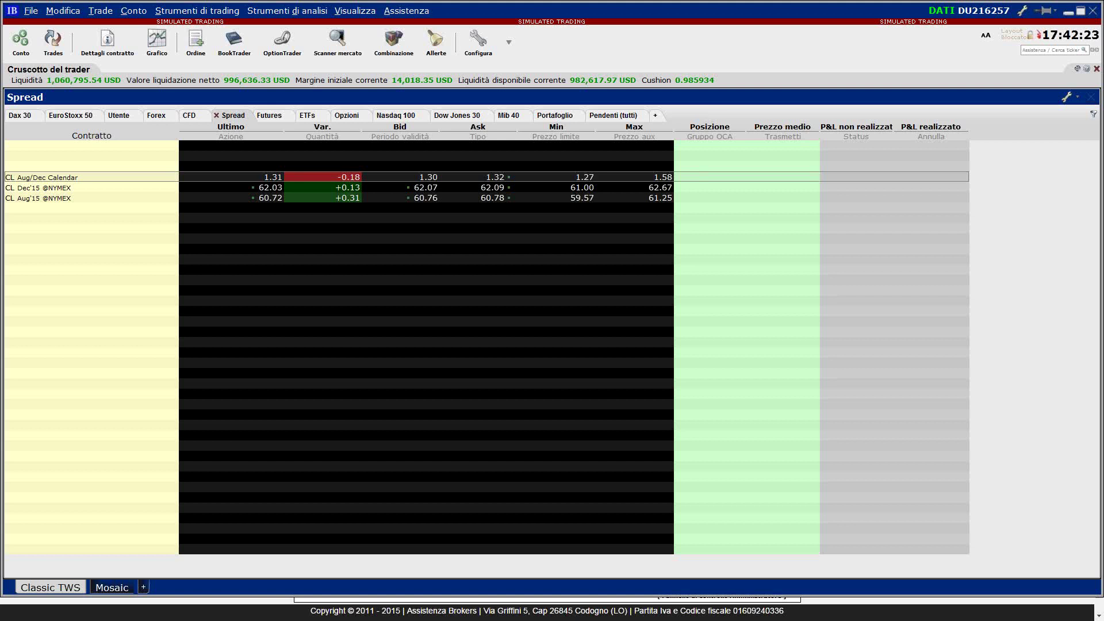
# Remove the Combinazione shortcut from the toolbar and add it back from the list of additional functions
pyautogui.rightClick(394, 44)
pyautogui.click(414, 47)
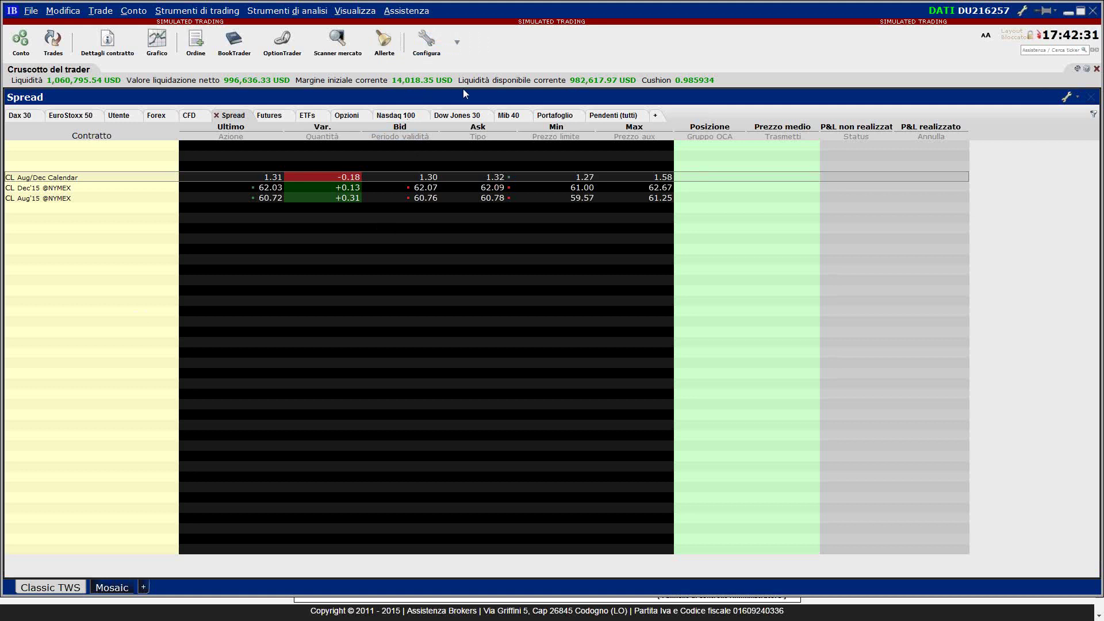
pyautogui.click(457, 44)
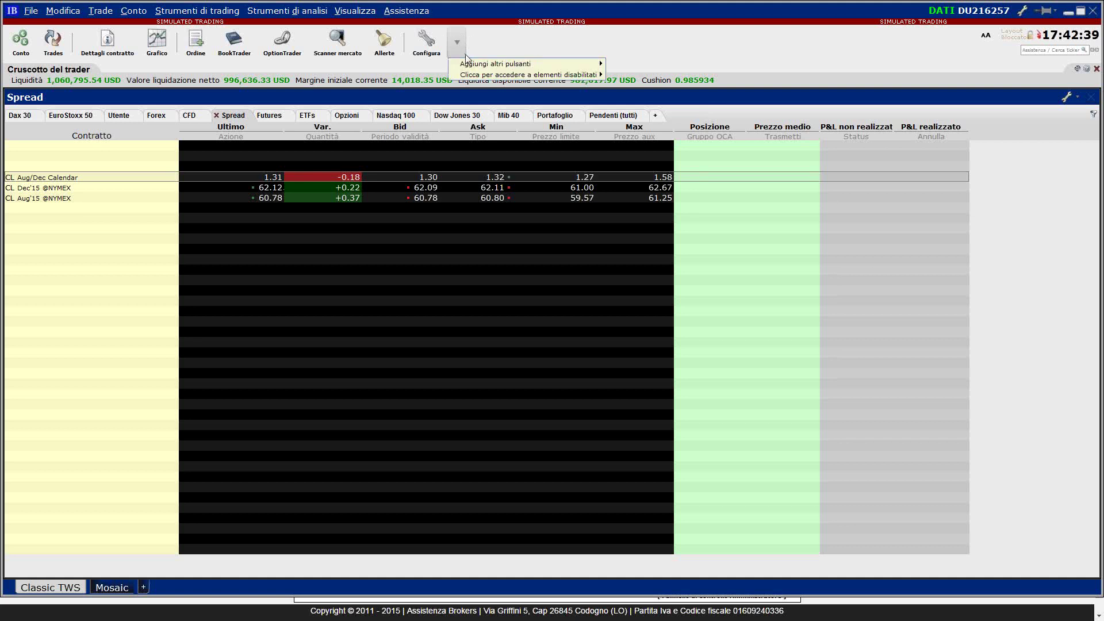
pyautogui.moveTo(474, 65)
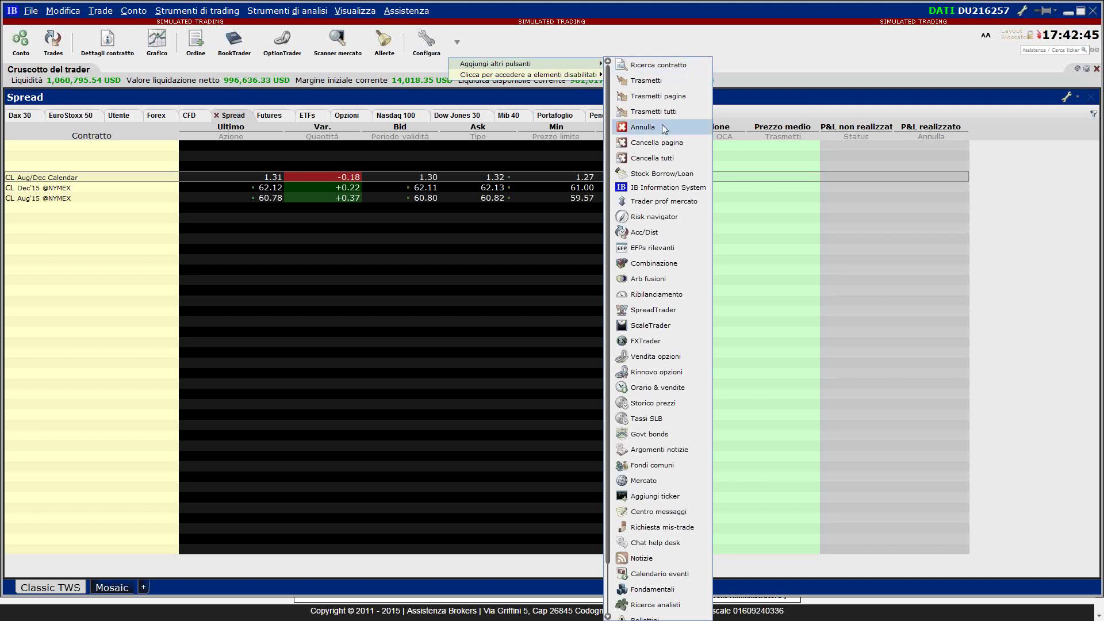
pyautogui.click(654, 264)
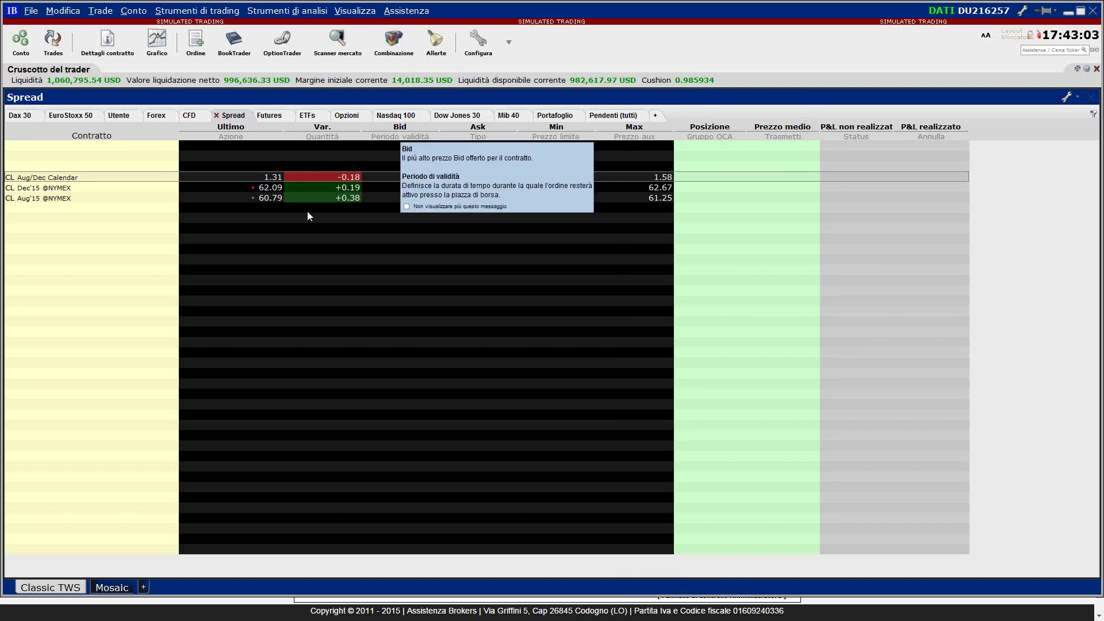
# Start a strategy-based combination on an empty row below the contracts, with underlying CL as a Light Sweet Crude Oil futures spread (SMART)
pyautogui.click(214, 238)
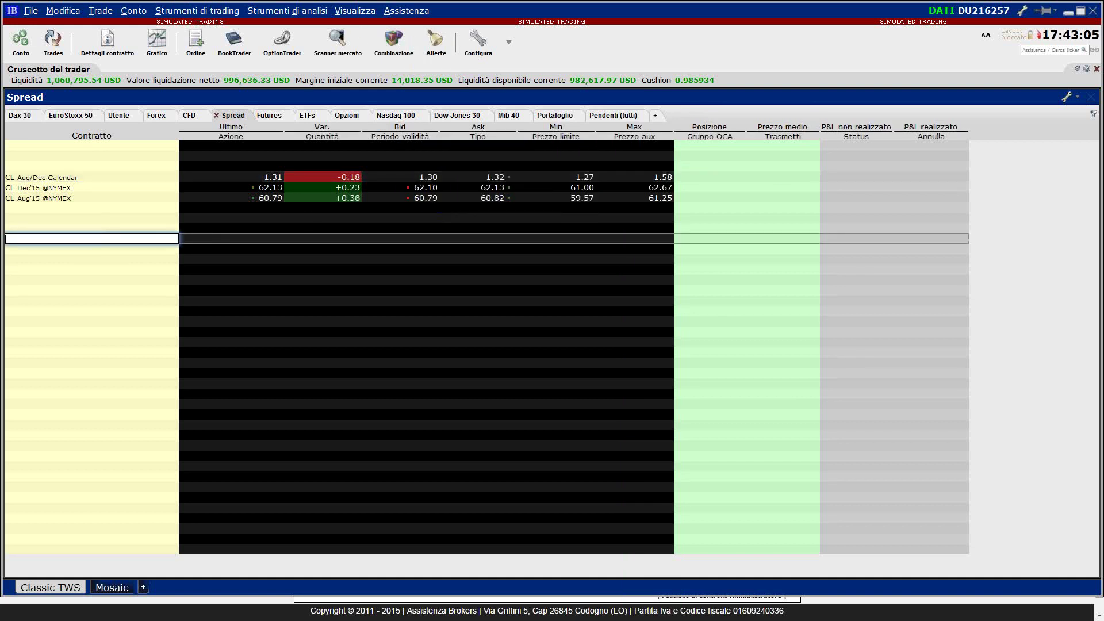
pyautogui.press('Escape')
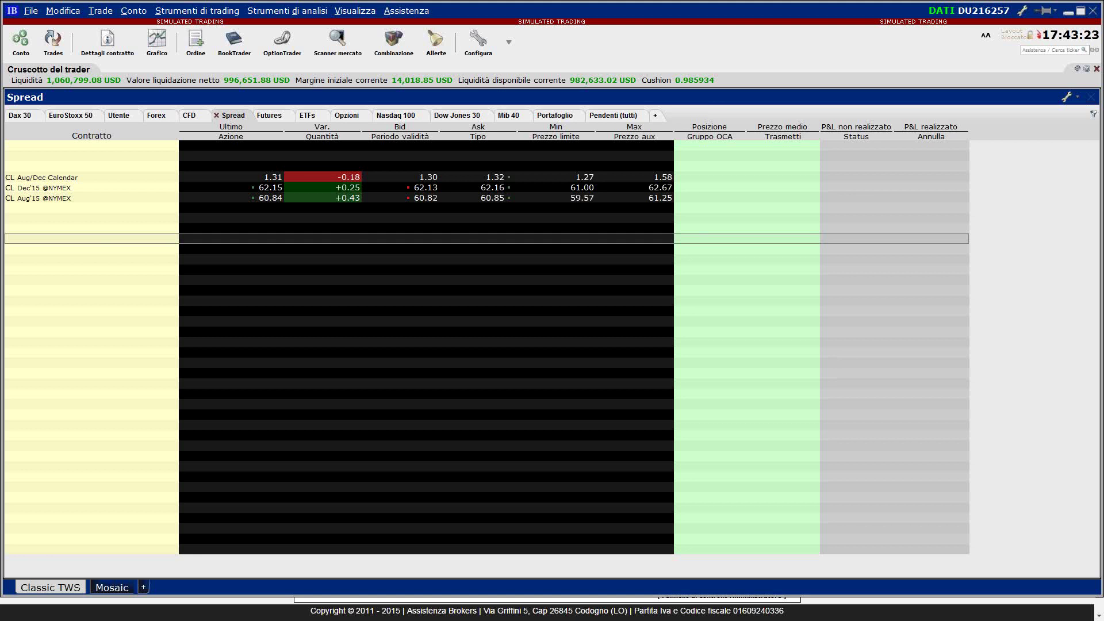
pyautogui.click(90, 249)
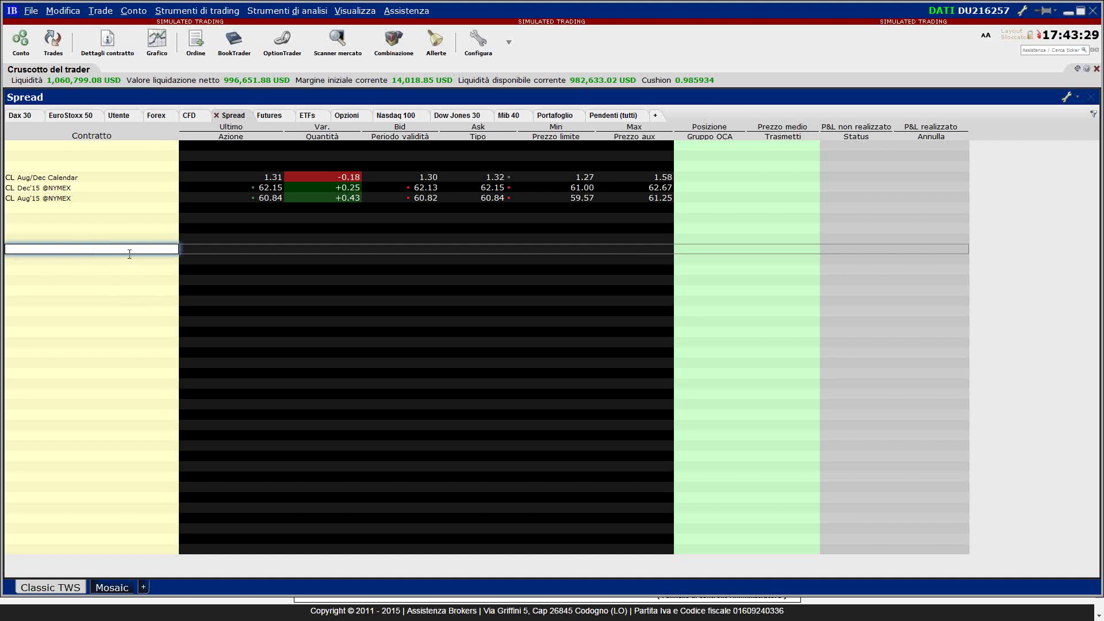
pyautogui.click(398, 46)
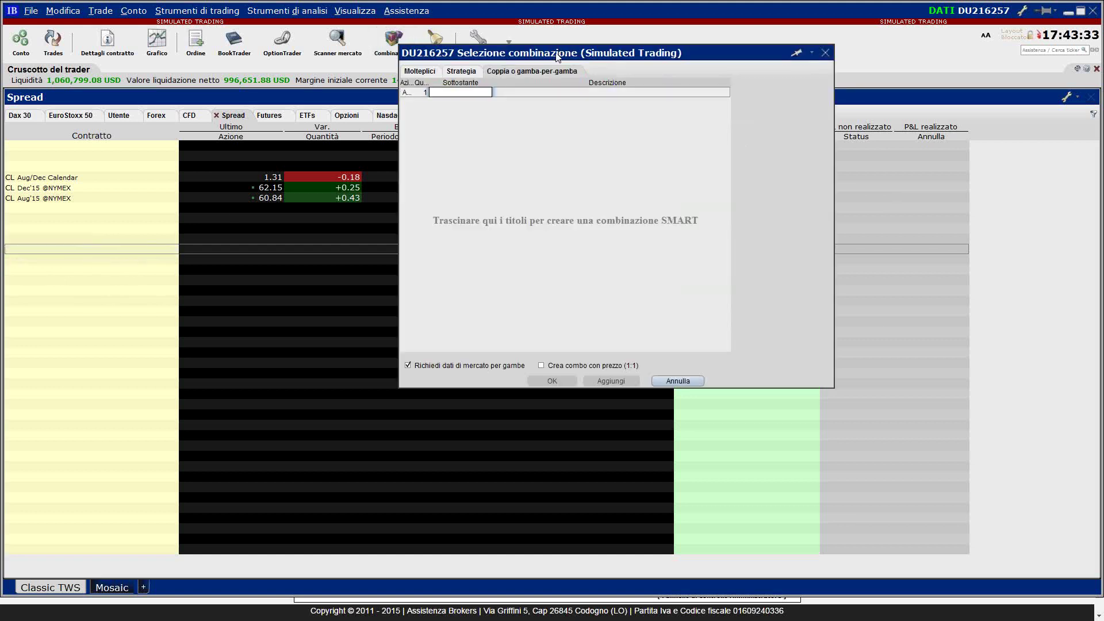
pyautogui.moveTo(558, 56); pyautogui.dragTo(415, 133)
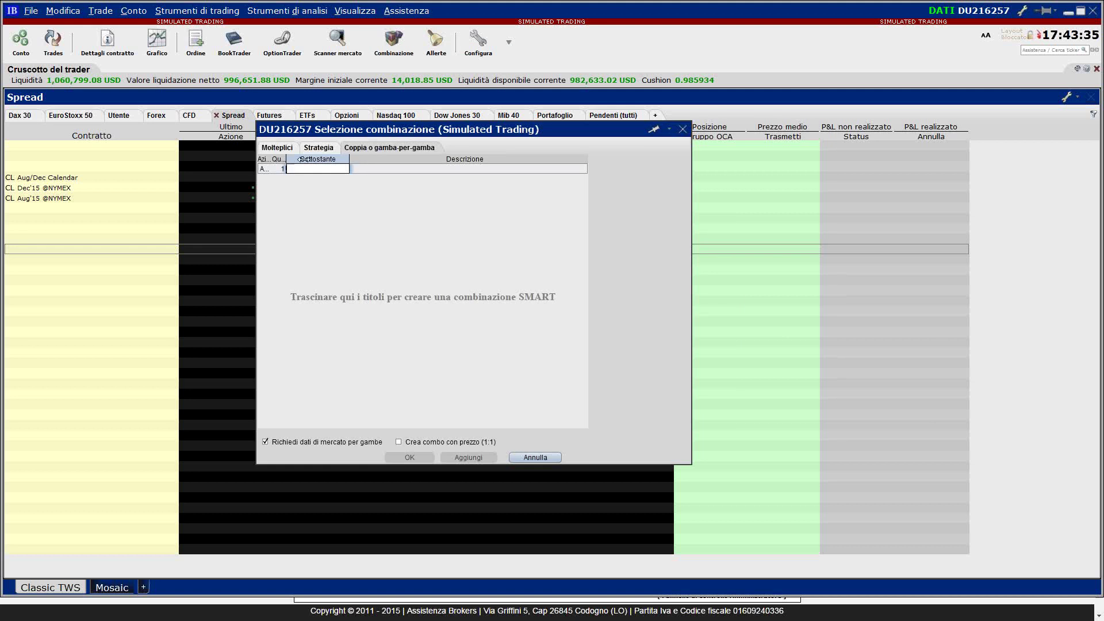
pyautogui.moveTo(271, 159); pyautogui.dragTo(300, 159)
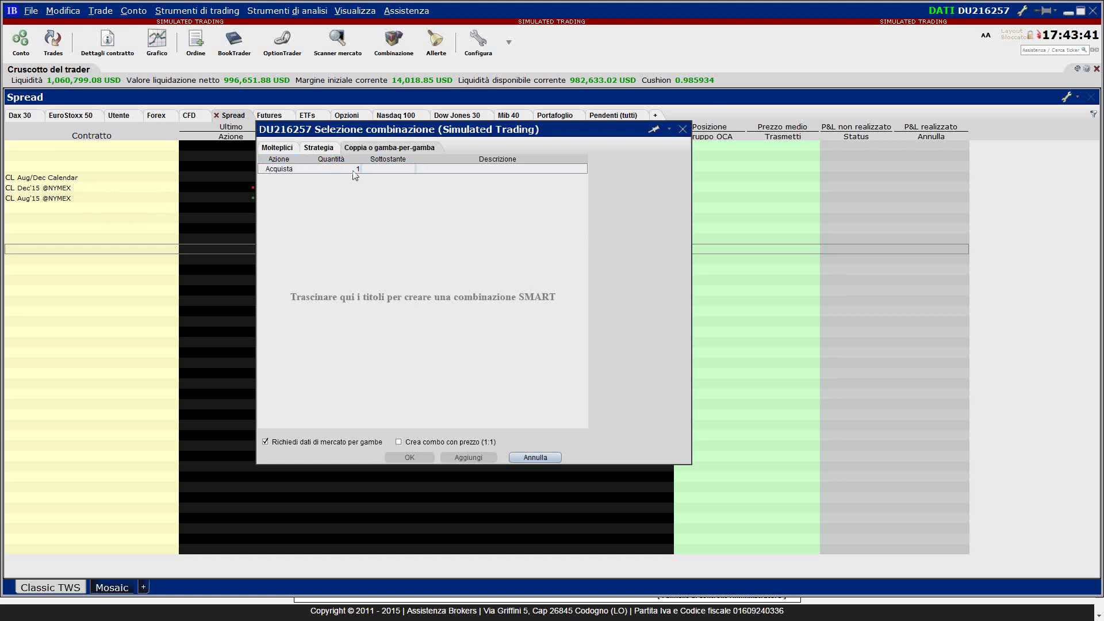
pyautogui.click(329, 149)
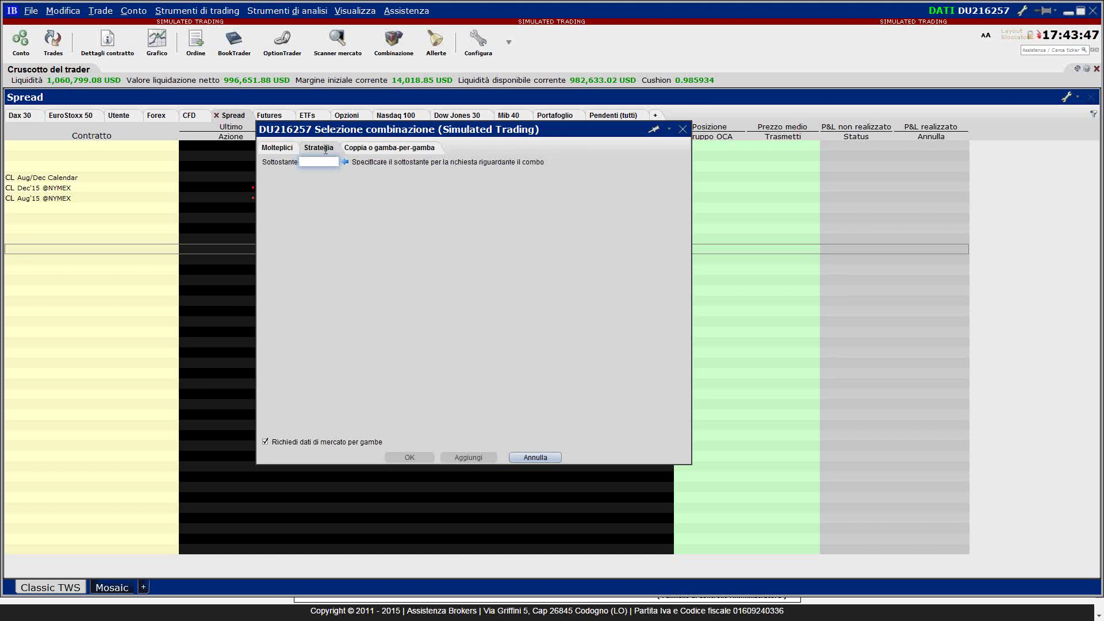
pyautogui.write('cl')
pyautogui.press('Return')
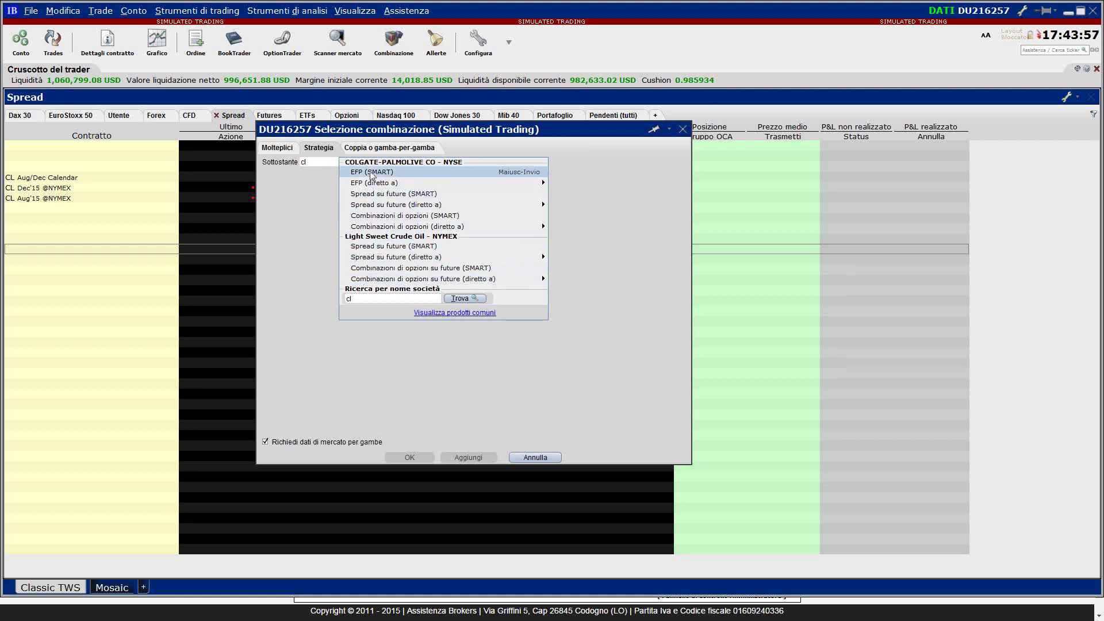
pyautogui.click(380, 246)
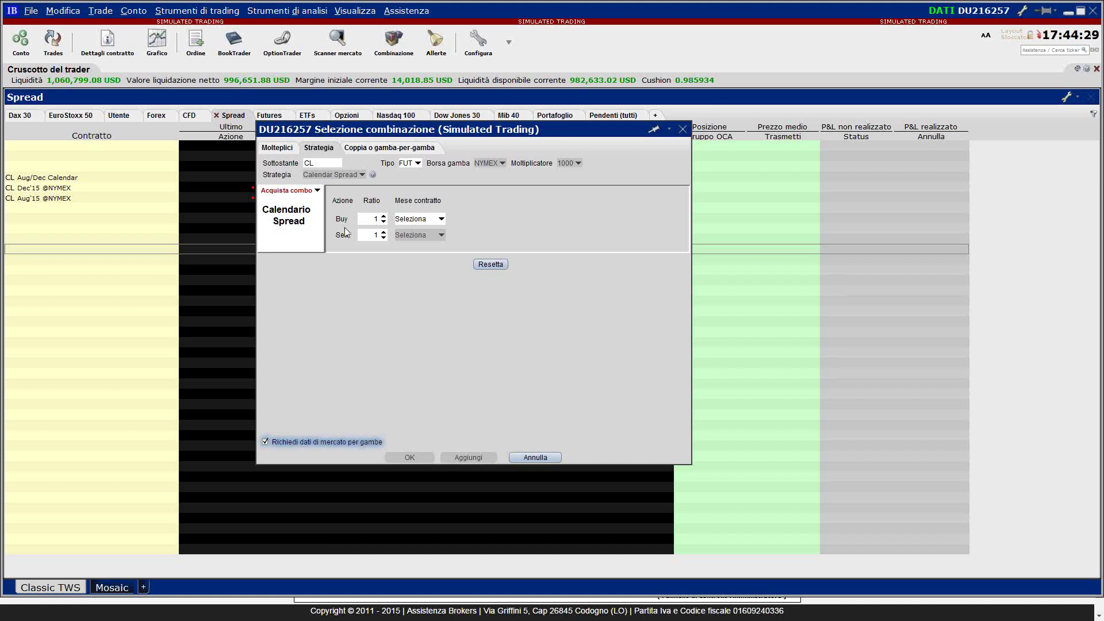
# Set the calendar spread to buy one DEC15 and sell one AUG15 contract, and create the combination
pyautogui.click(418, 219)
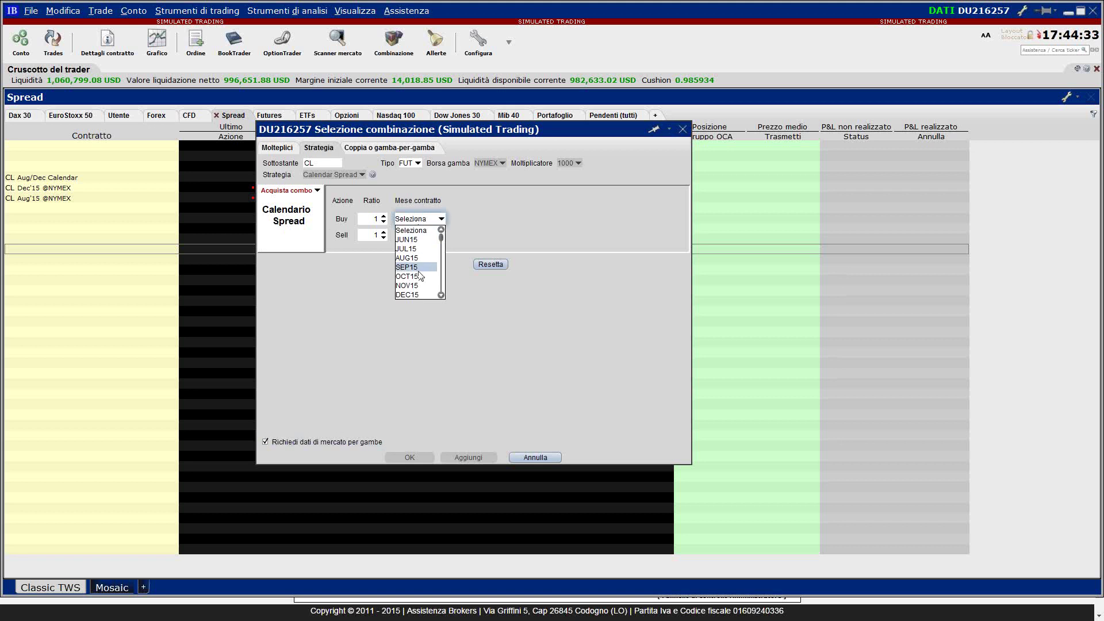
pyautogui.click(415, 295)
pyautogui.click(417, 239)
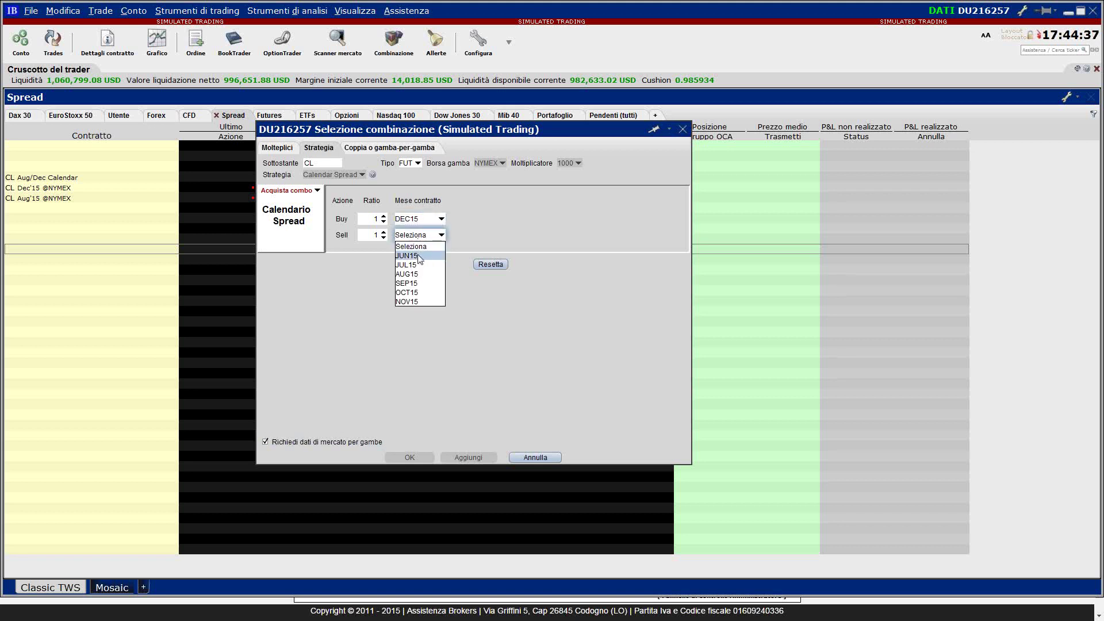
pyautogui.click(413, 274)
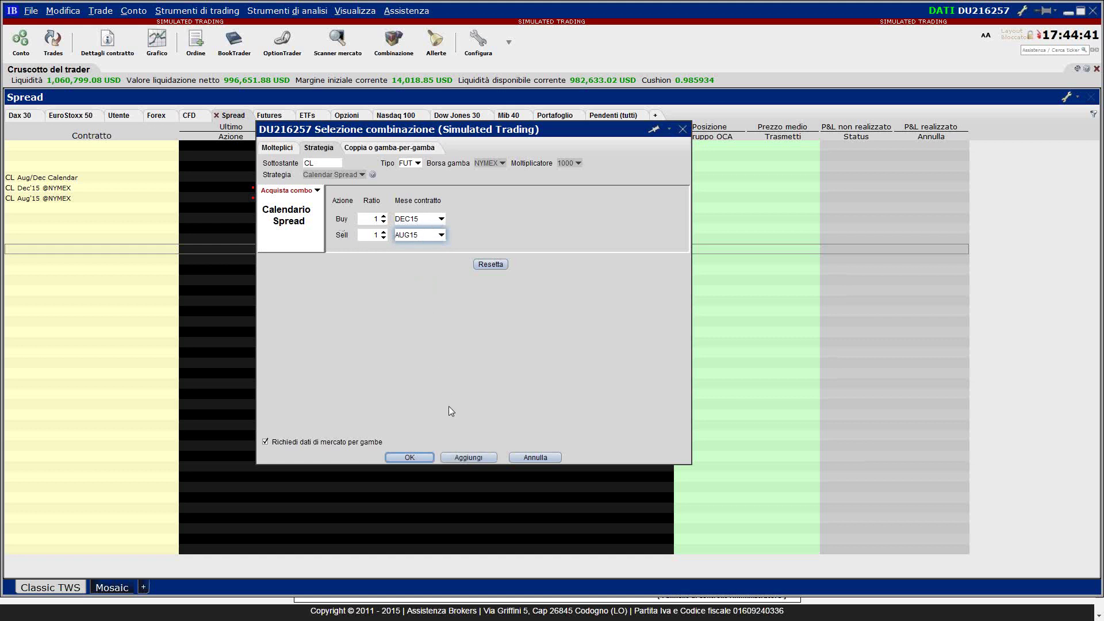
pyautogui.click(405, 457)
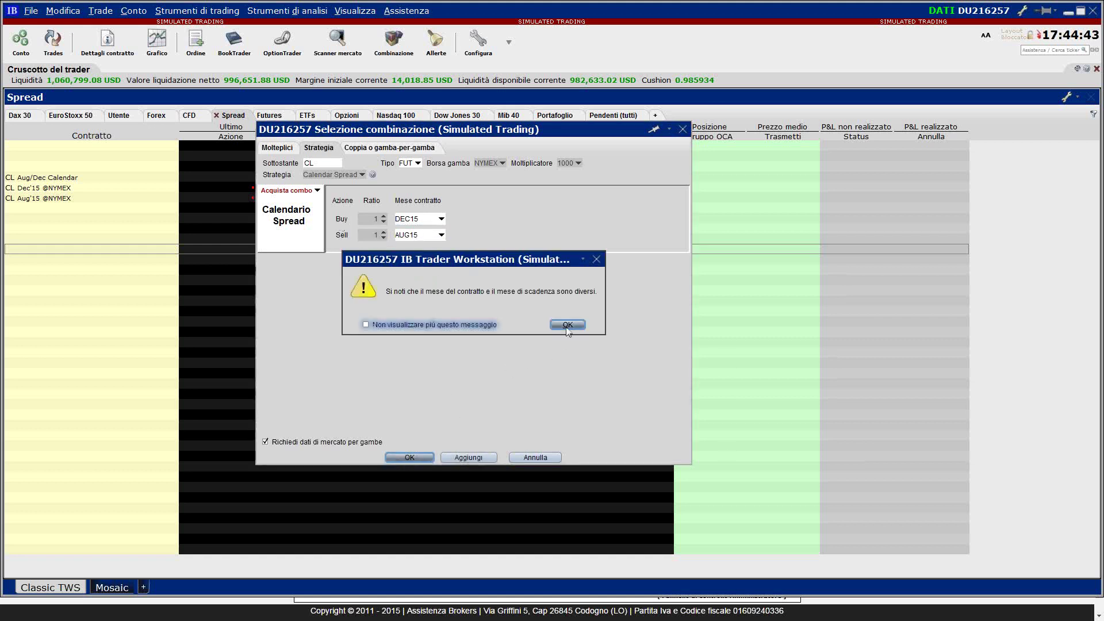
pyautogui.click(567, 325)
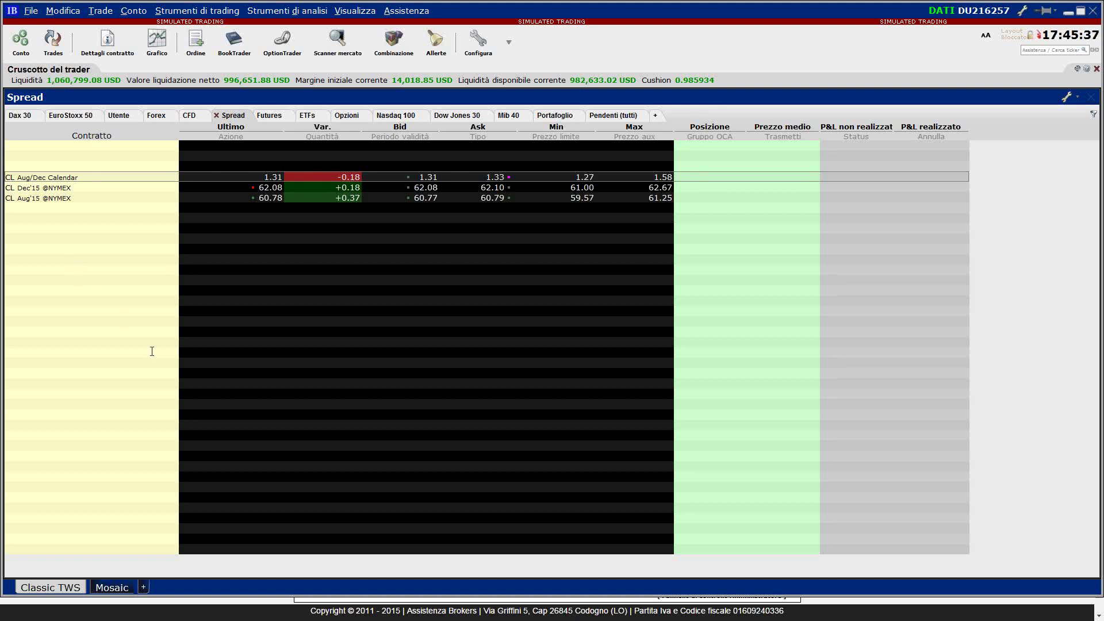
# Switch to the browser, view the AssistenzaBrokers YouTube channel's playlists in a new tab, and return to Trader Workstation
pyautogui.hotkey('alt', 'Tab')
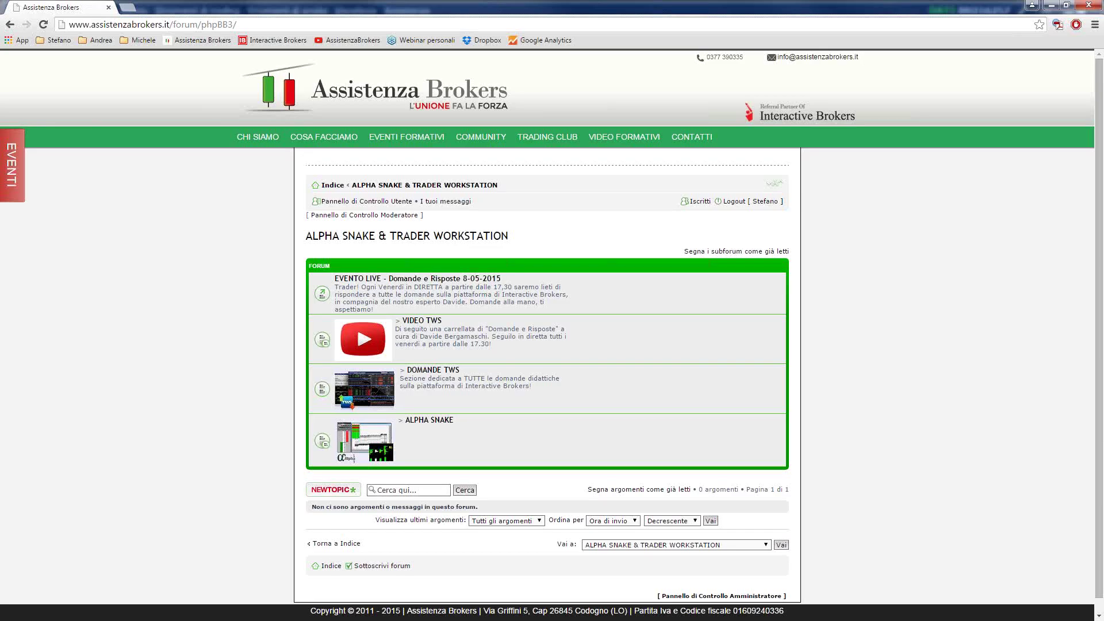
pyautogui.click(130, 8)
pyautogui.click(351, 44)
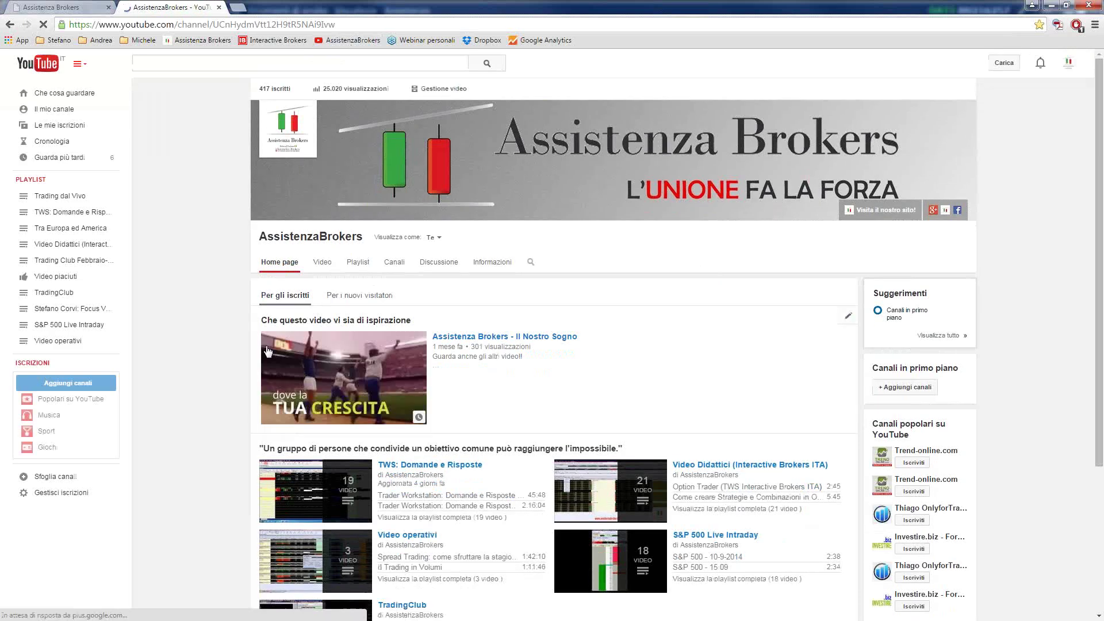
pyautogui.click(359, 263)
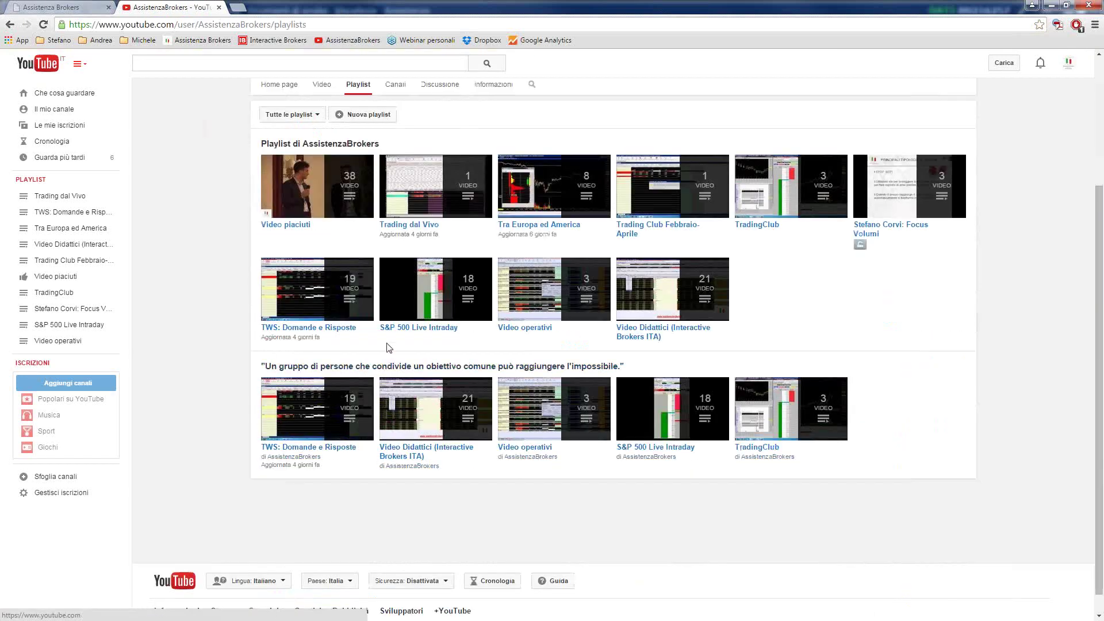
pyautogui.moveTo(319, 298)
pyautogui.click(68, 6)
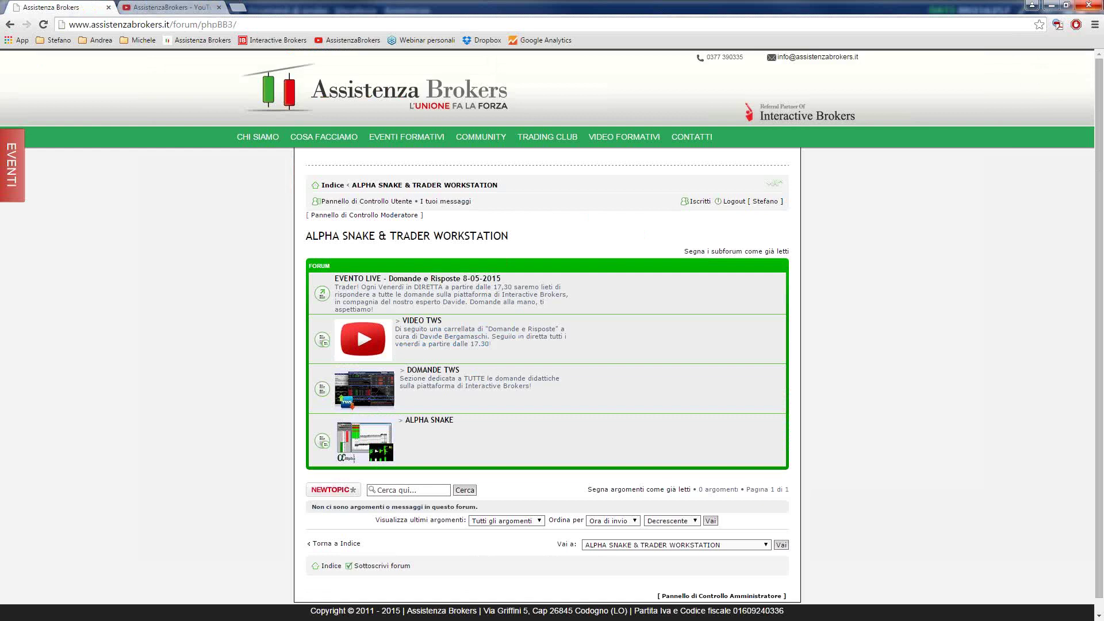
pyautogui.click(1050, 5)
pyautogui.click(49, 259)
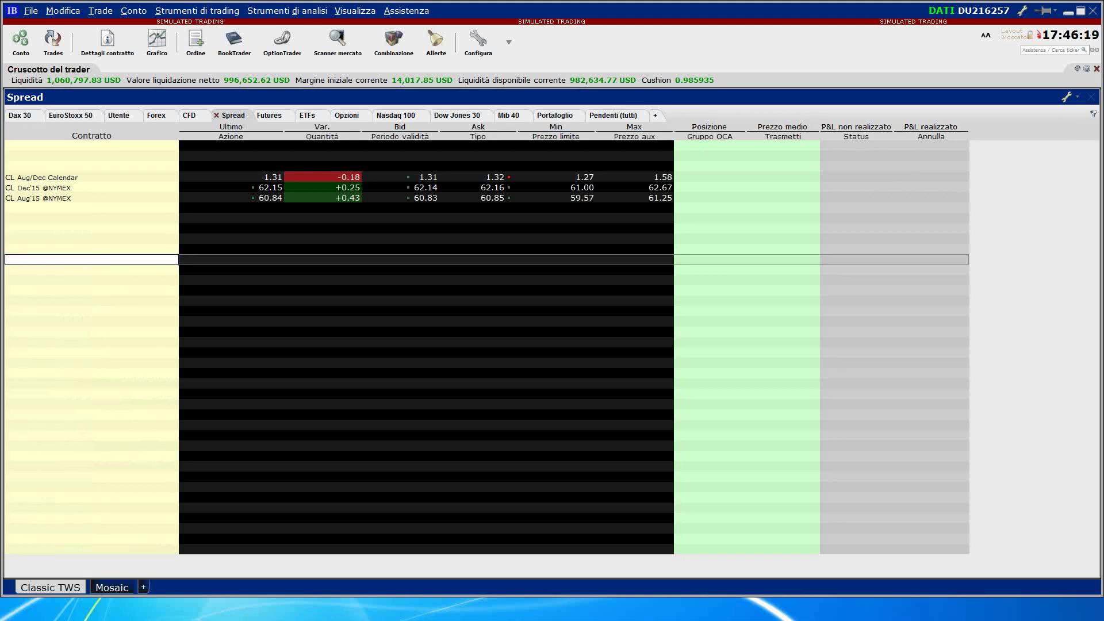
pyautogui.press('Escape')
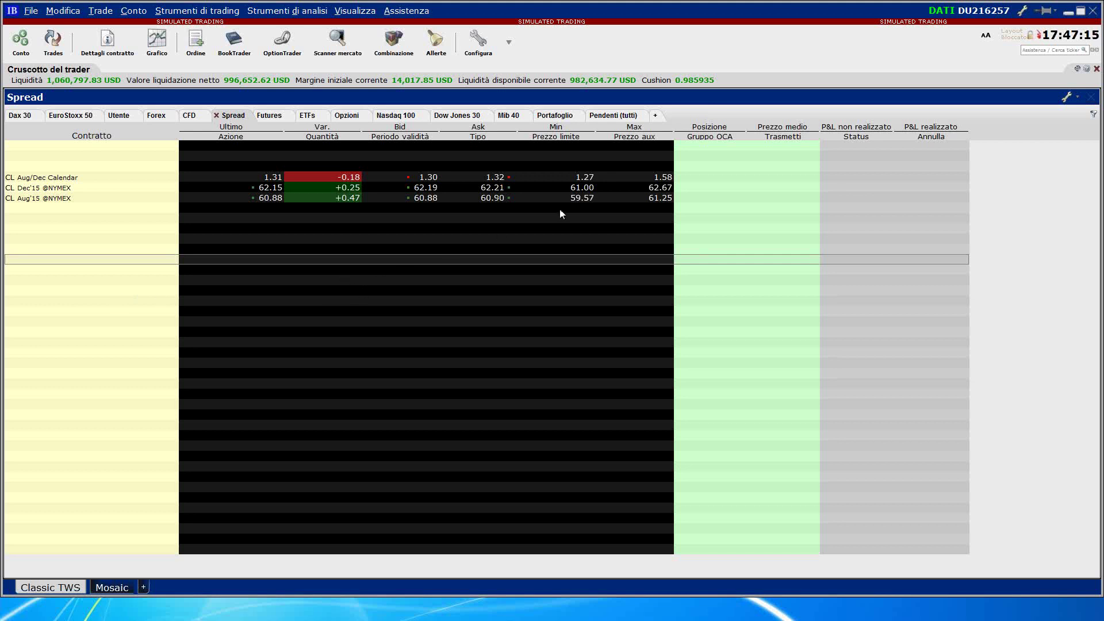
# Transmit a GTC limit order to buy one CL Aug/Dec Calendar at 1.32, and narrow the Contratto column
pyautogui.click(500, 177)
pyautogui.click(501, 177)
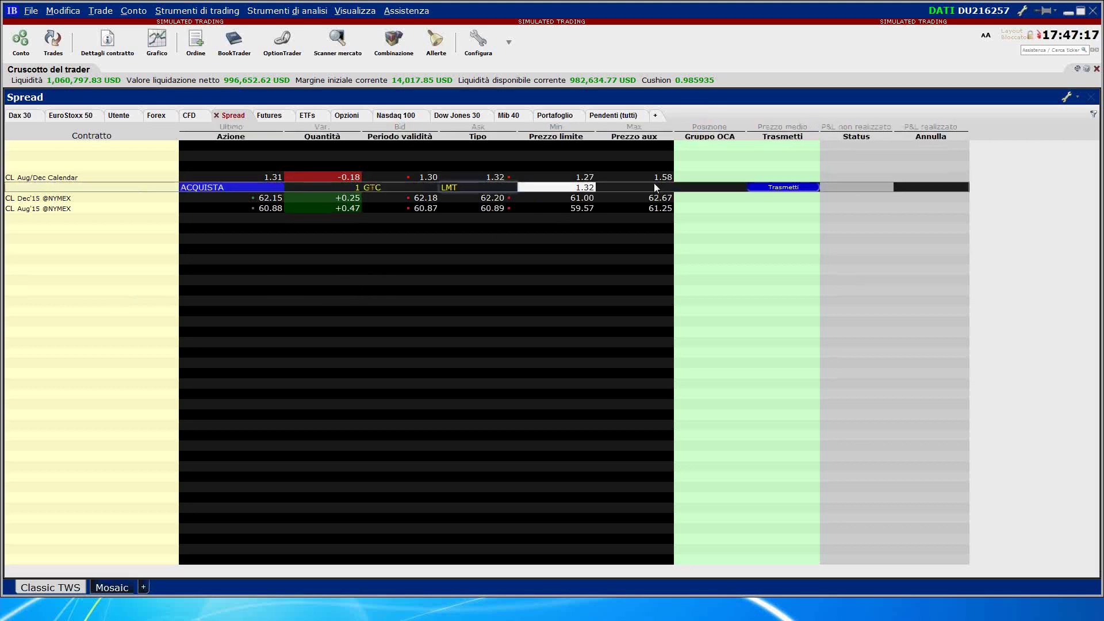
pyautogui.click(782, 188)
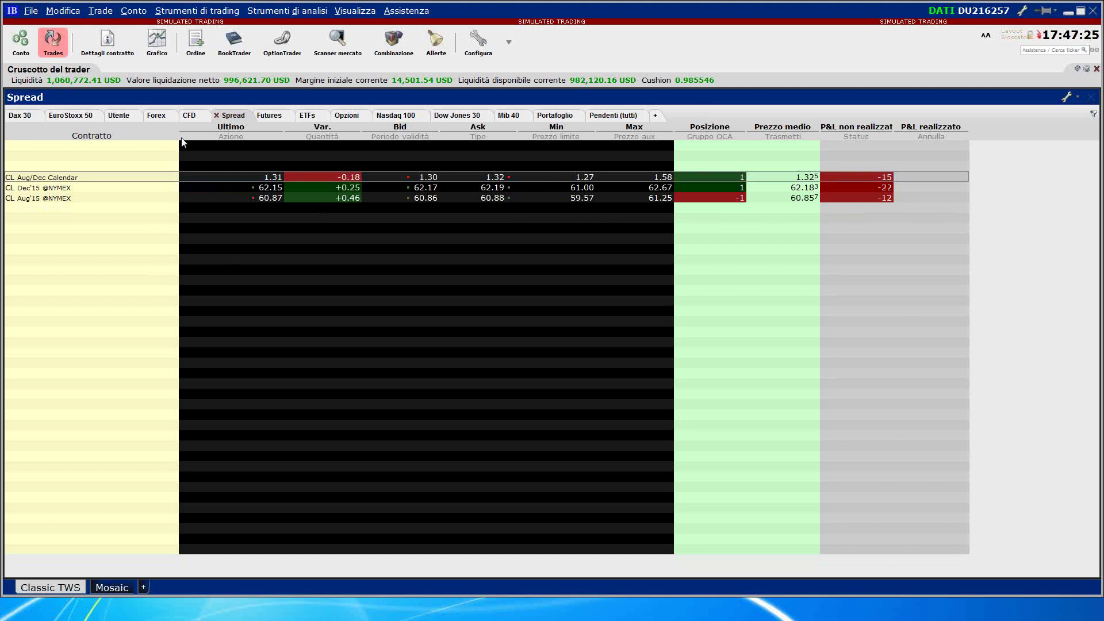
pyautogui.moveTo(178, 136); pyautogui.dragTo(149, 135)
pyautogui.click(110, 270)
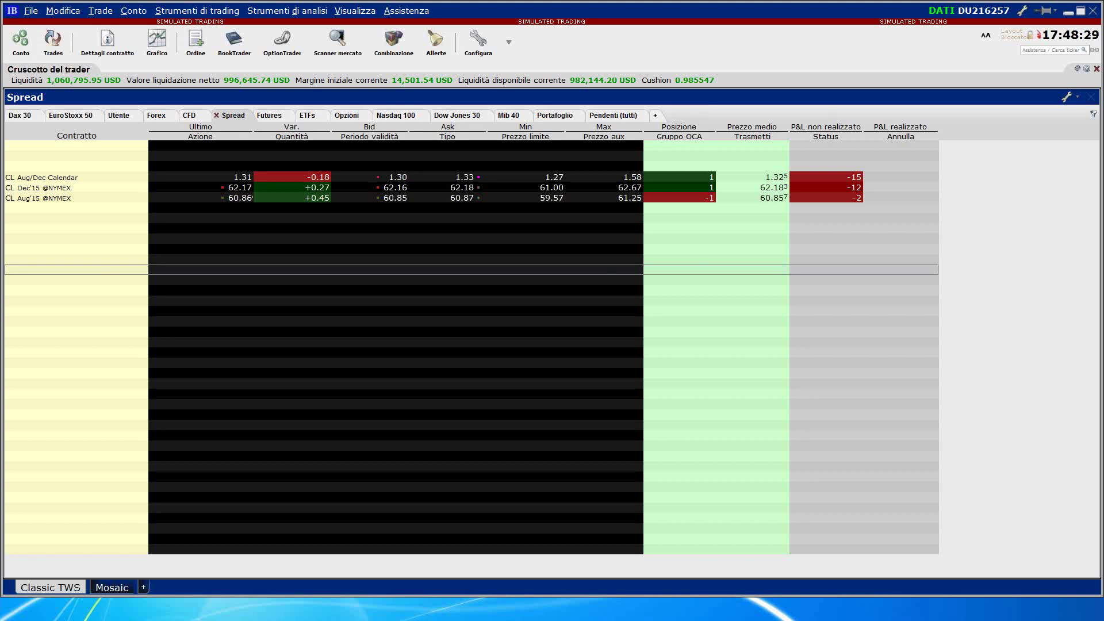
# Create a GTC limit order to sell one CL Aug/Dec Calendar with a limit price of 3.50
pyautogui.click(409, 181)
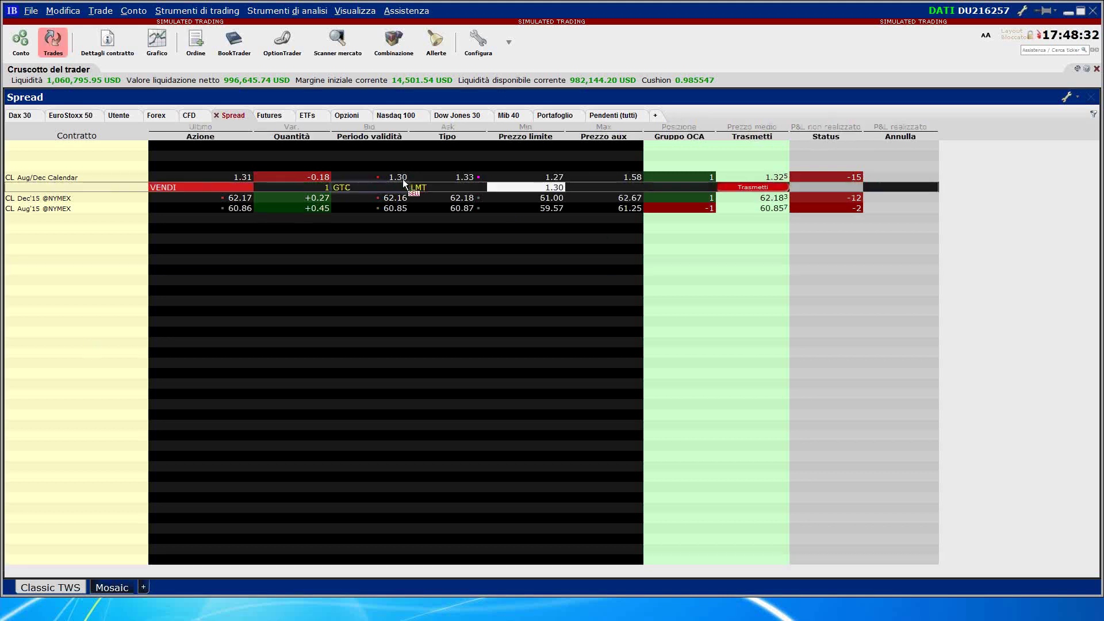
pyautogui.click(551, 188)
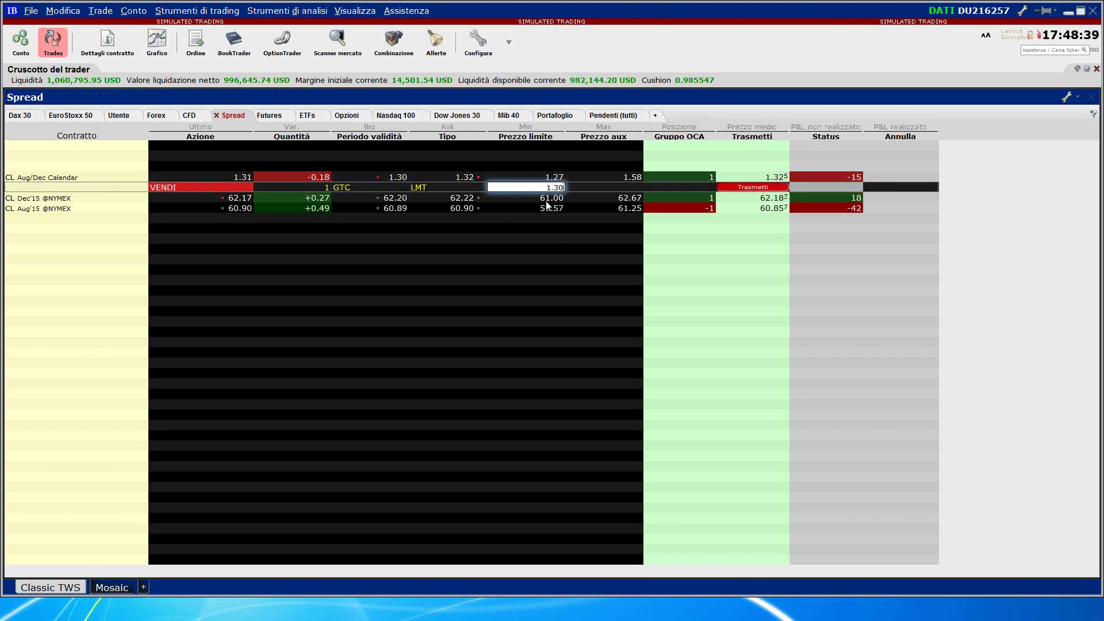
pyautogui.press('BackSpace')
pyautogui.press('BackSpace')
pyautogui.press('BackSpace')
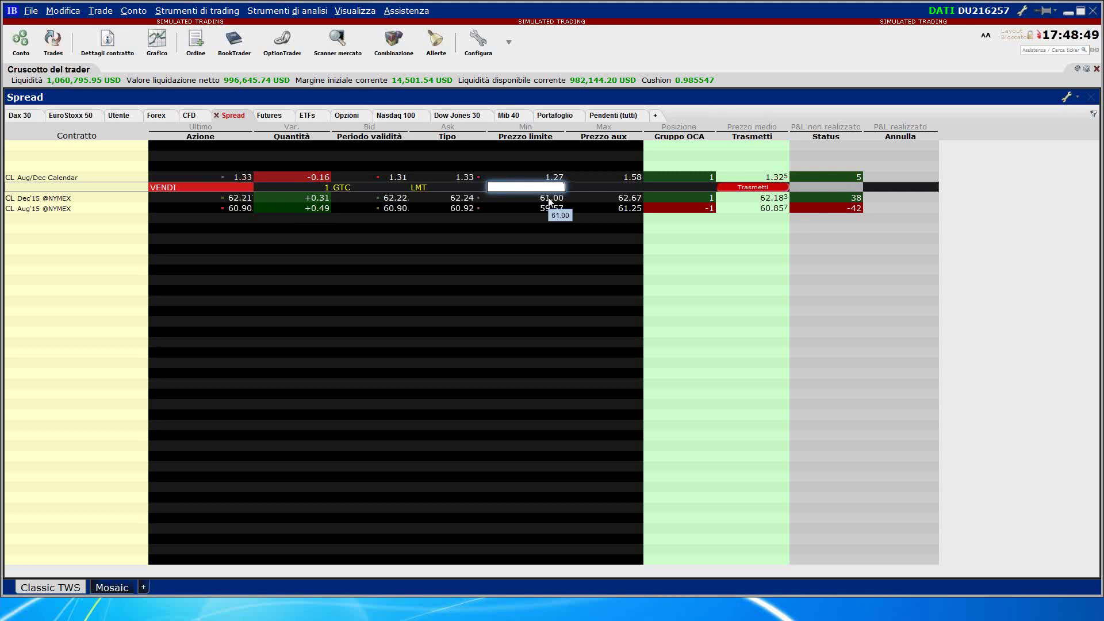
pyautogui.write('3.50')
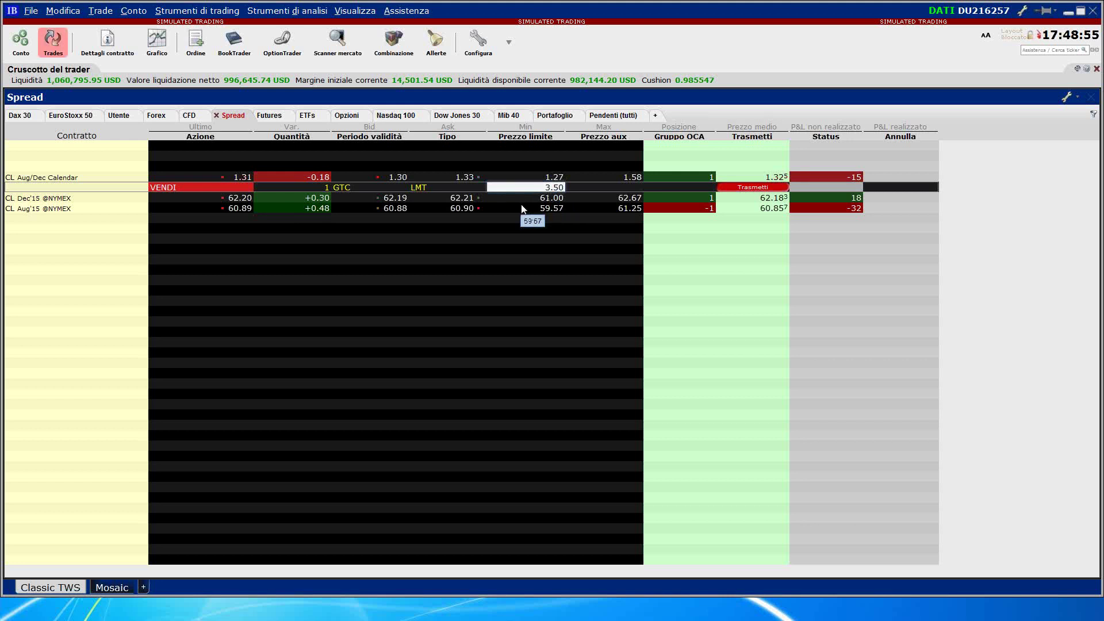
# Create a second sell order for one CL Aug/Dec Calendar as type STP with a stop price of 0.15
pyautogui.click(398, 177)
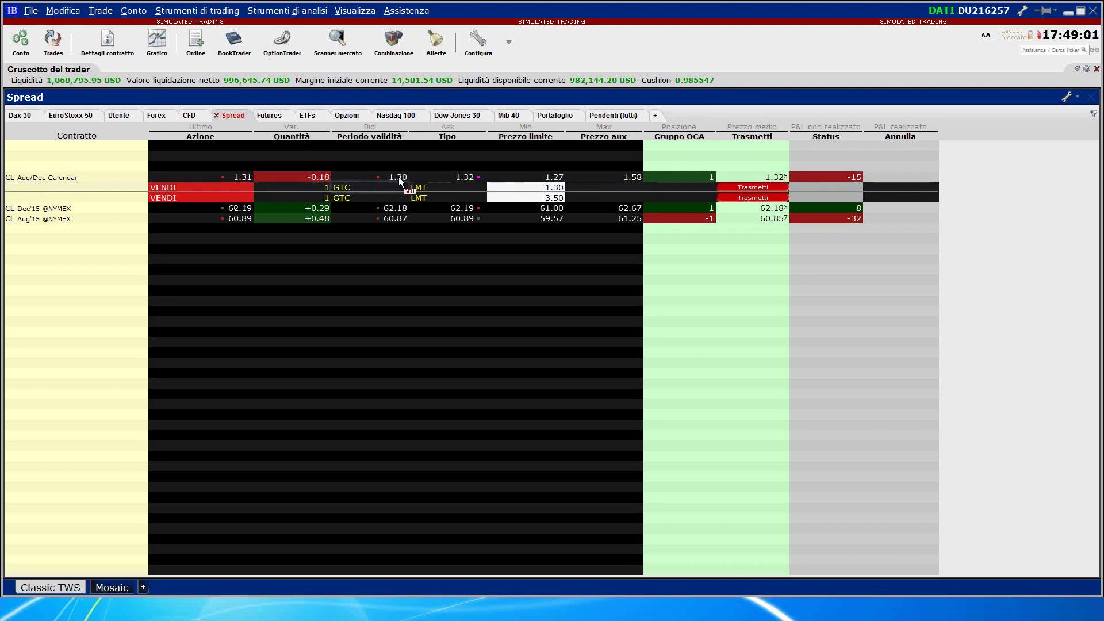
pyautogui.click(431, 186)
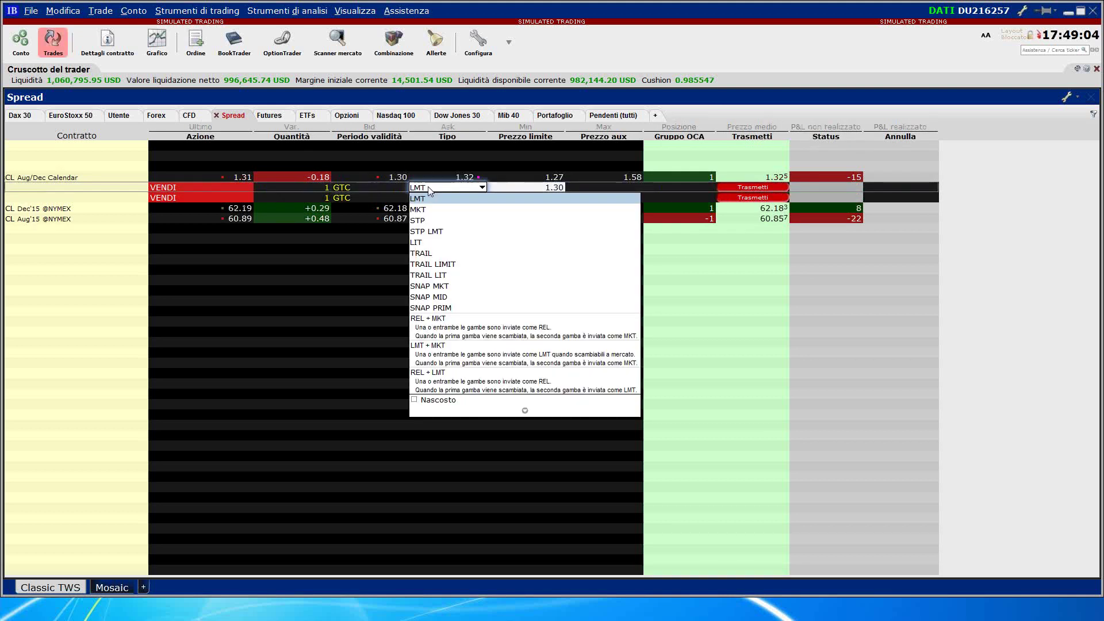
pyautogui.click(425, 221)
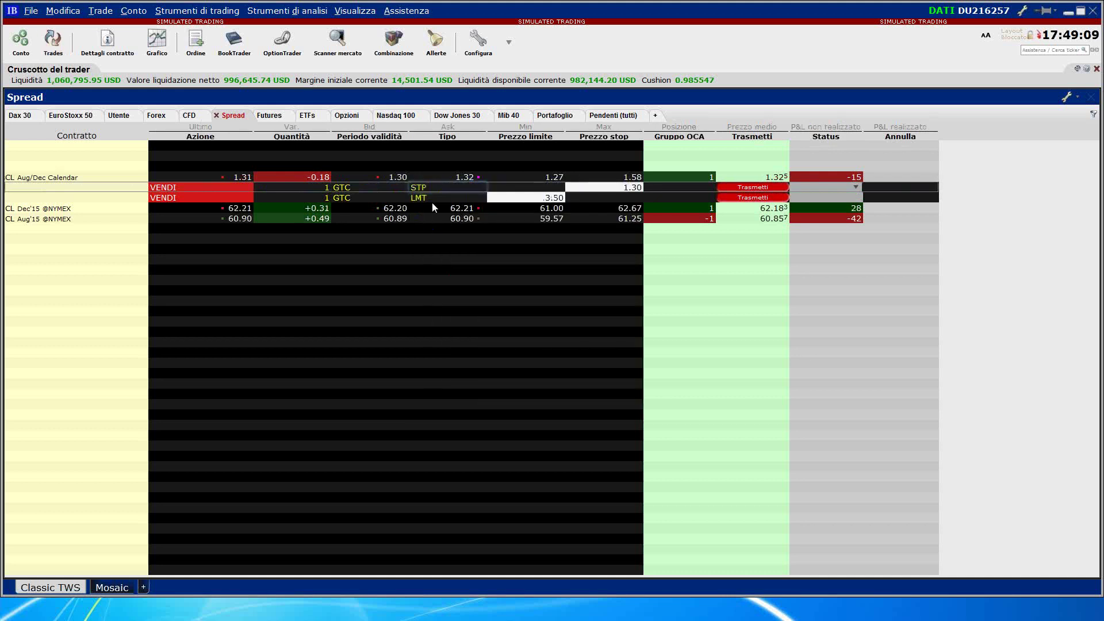
pyautogui.click(625, 187)
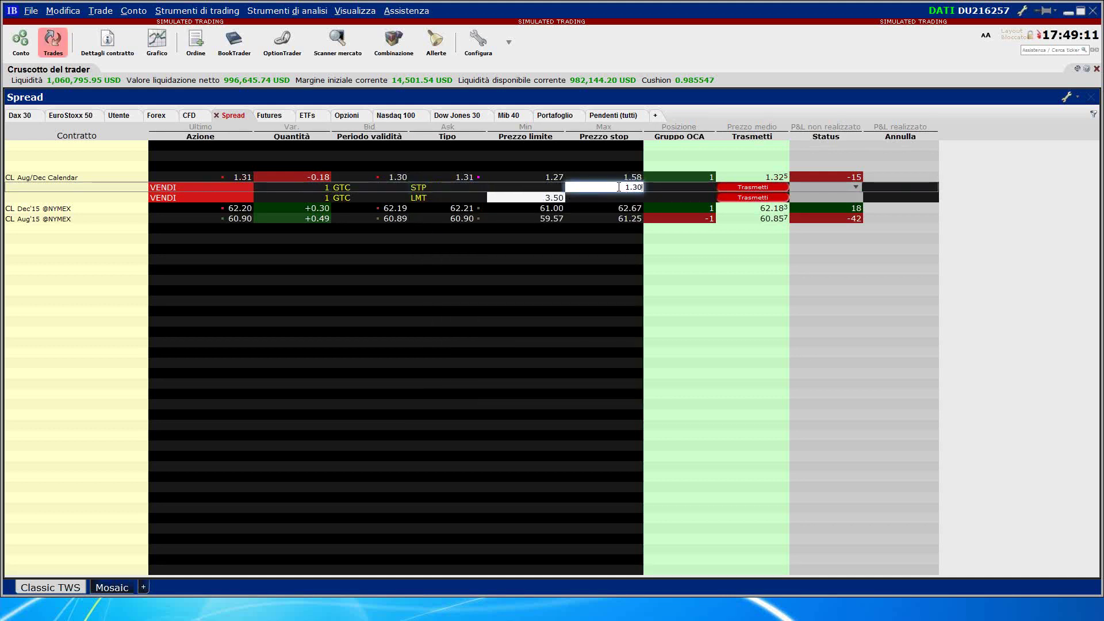
pyautogui.press('BackSpace')
pyautogui.press('BackSpace')
pyautogui.press('BackSpace')
pyautogui.press('BackSpace')
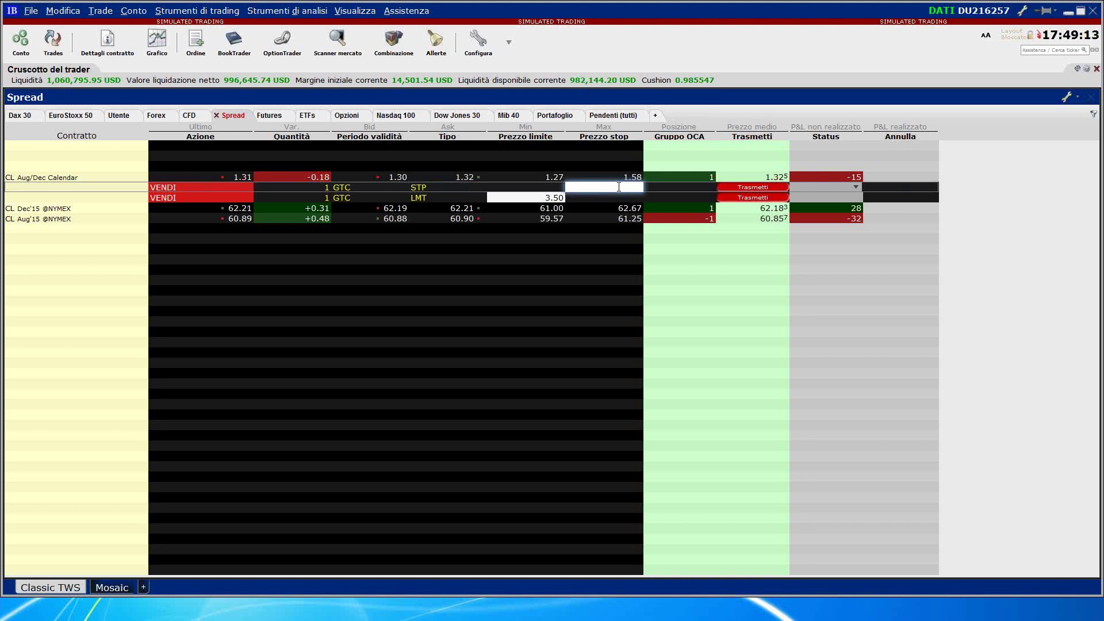
pyautogui.write('0.')
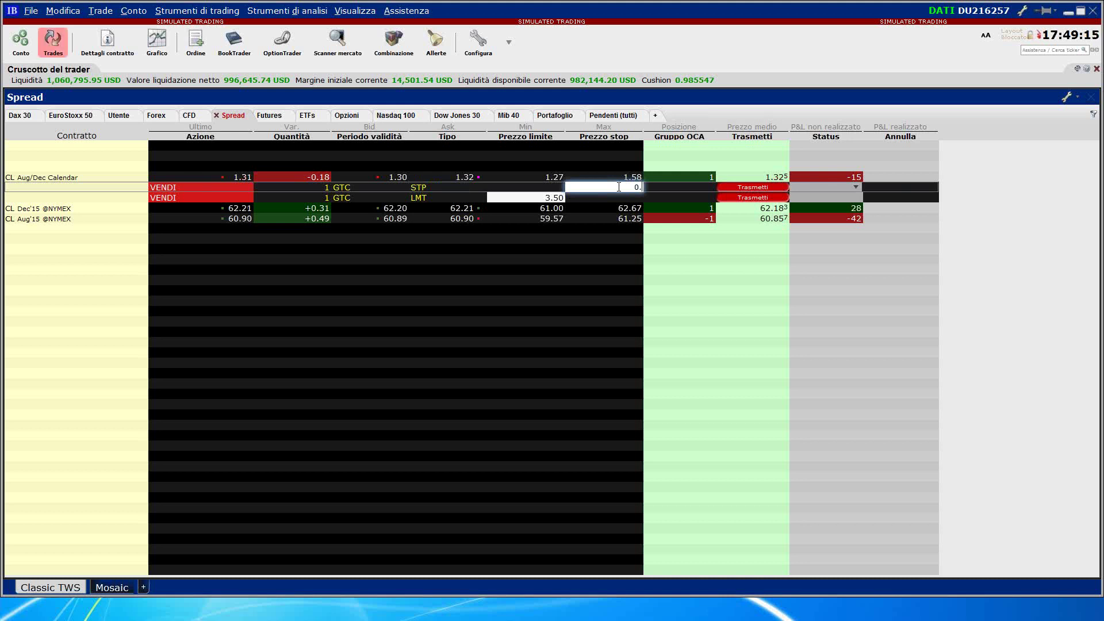
pyautogui.write('15')
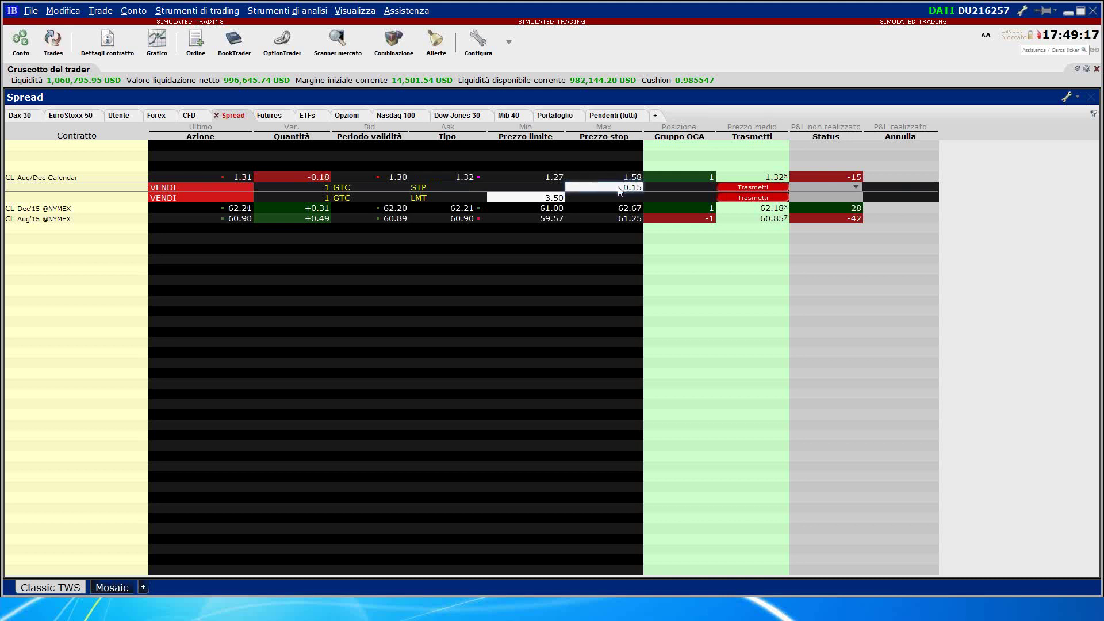
# Assign the OCA group "spread cl" to both the stop and limit sell orders and transmit them
pyautogui.click(675, 188)
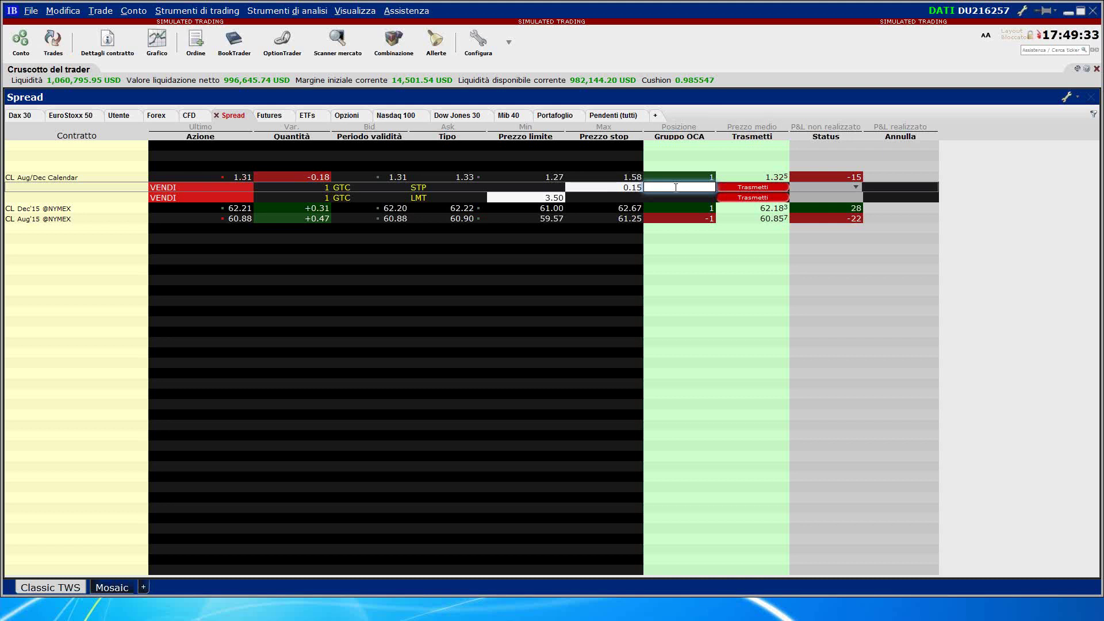
pyautogui.write('spread c')
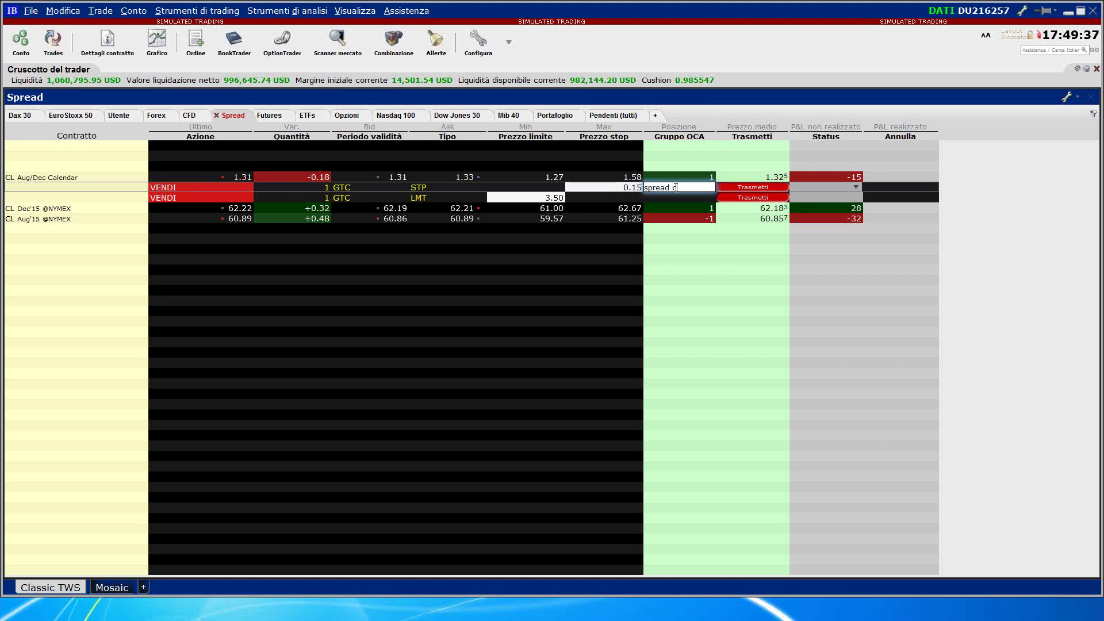
pyautogui.write('l')
pyautogui.press('Return')
pyautogui.click(688, 198)
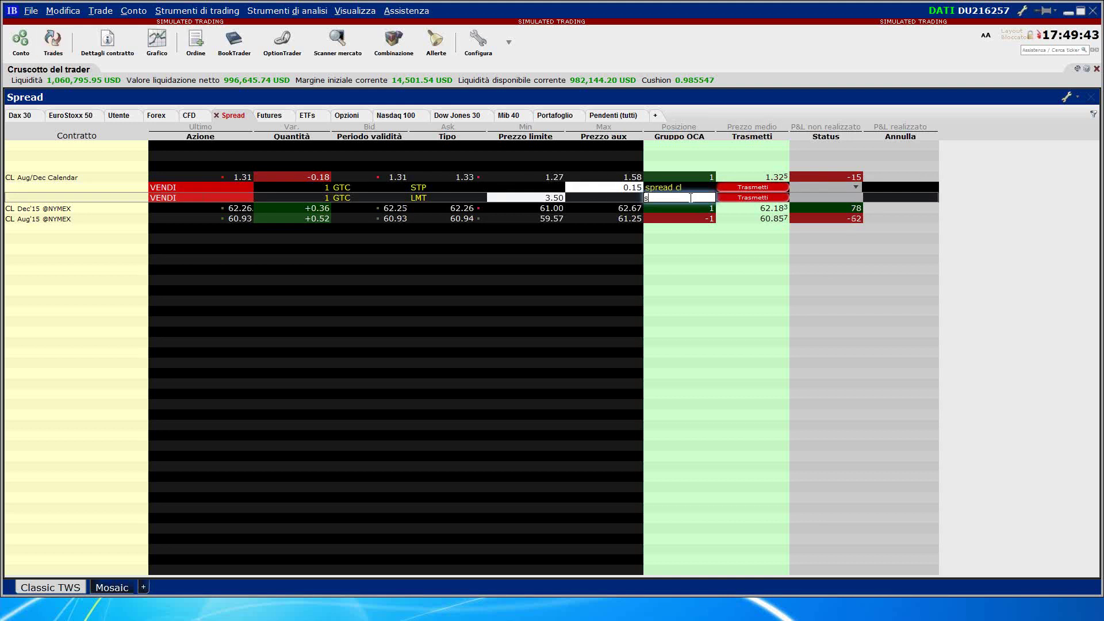
pyautogui.write('spread')
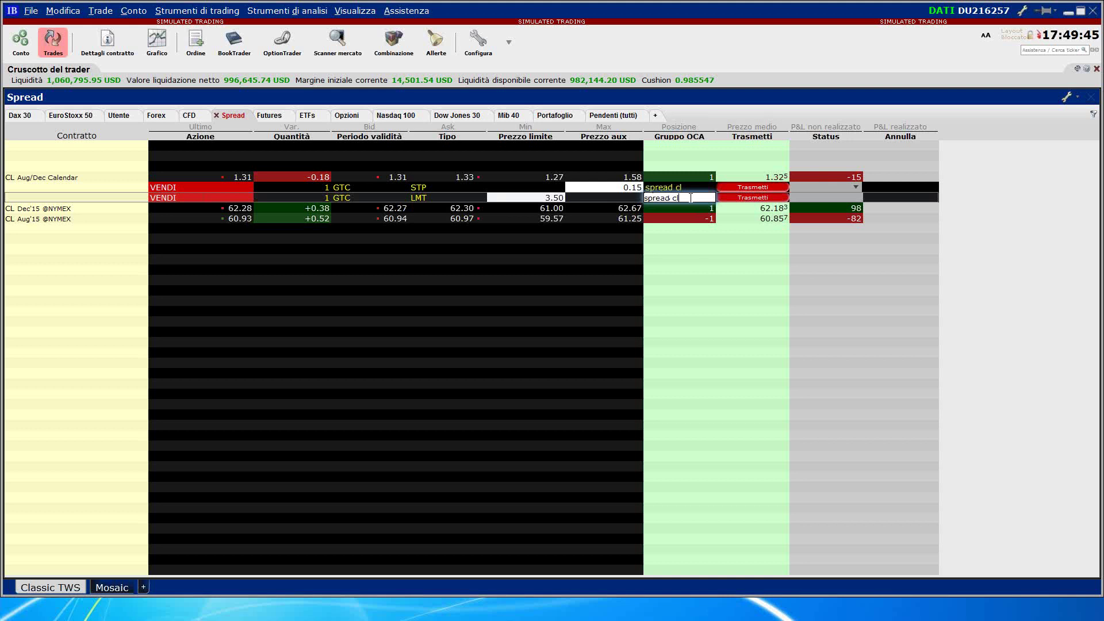
pyautogui.write(' cl')
pyautogui.press('Return')
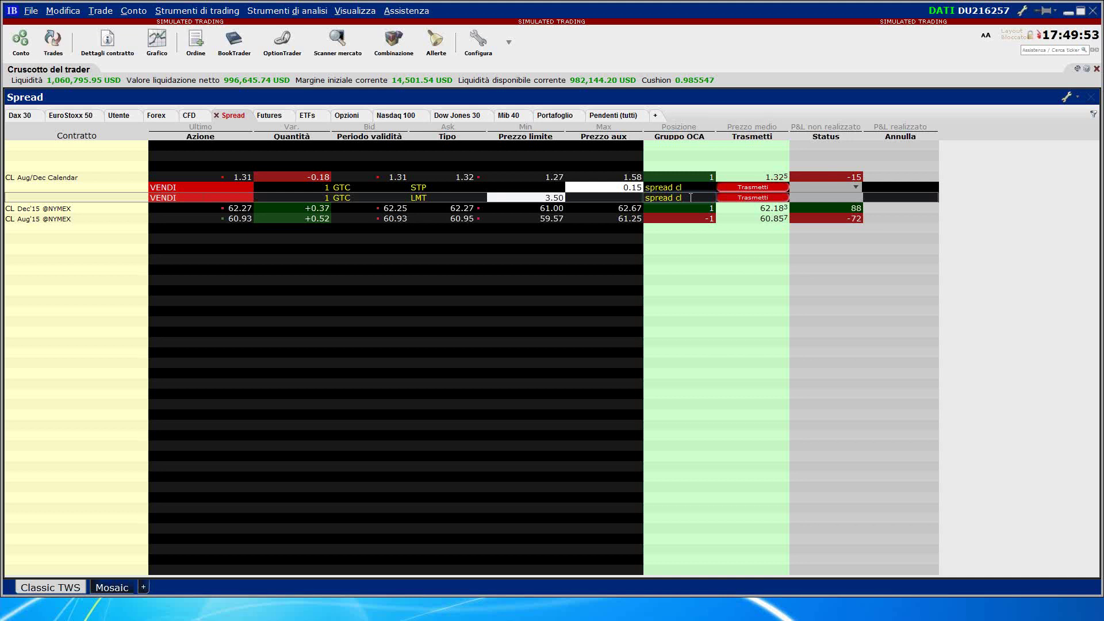
pyautogui.click(770, 187)
pyautogui.click(766, 198)
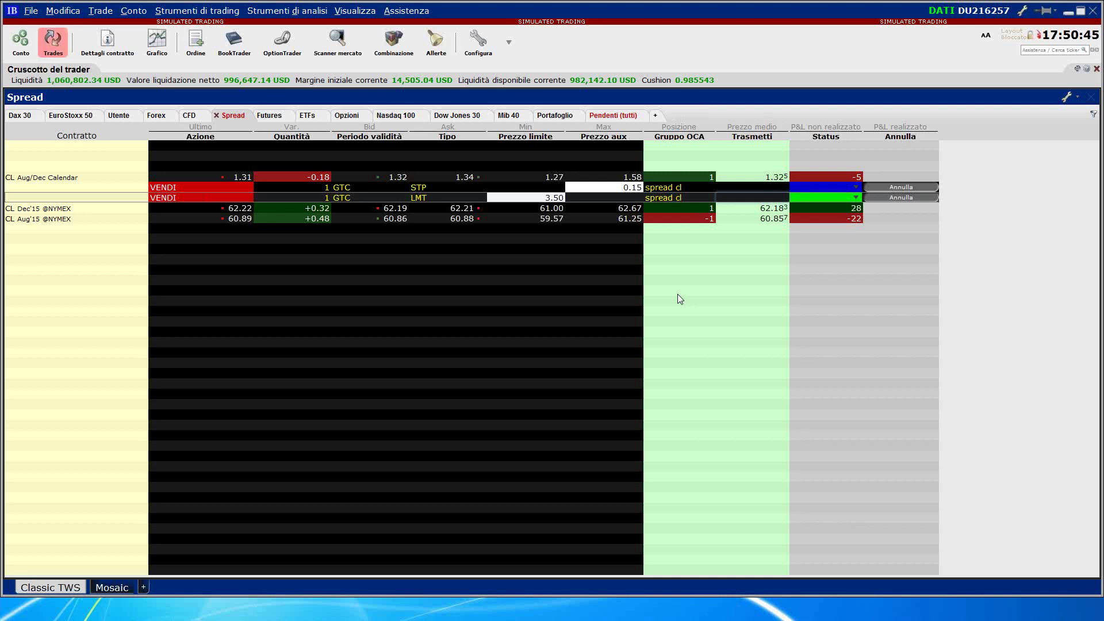
# Add AAPL to the Spread page and create a GTC limit order to buy 20 shares at 127.44
pyautogui.click(132, 332)
pyautogui.write('aapl')
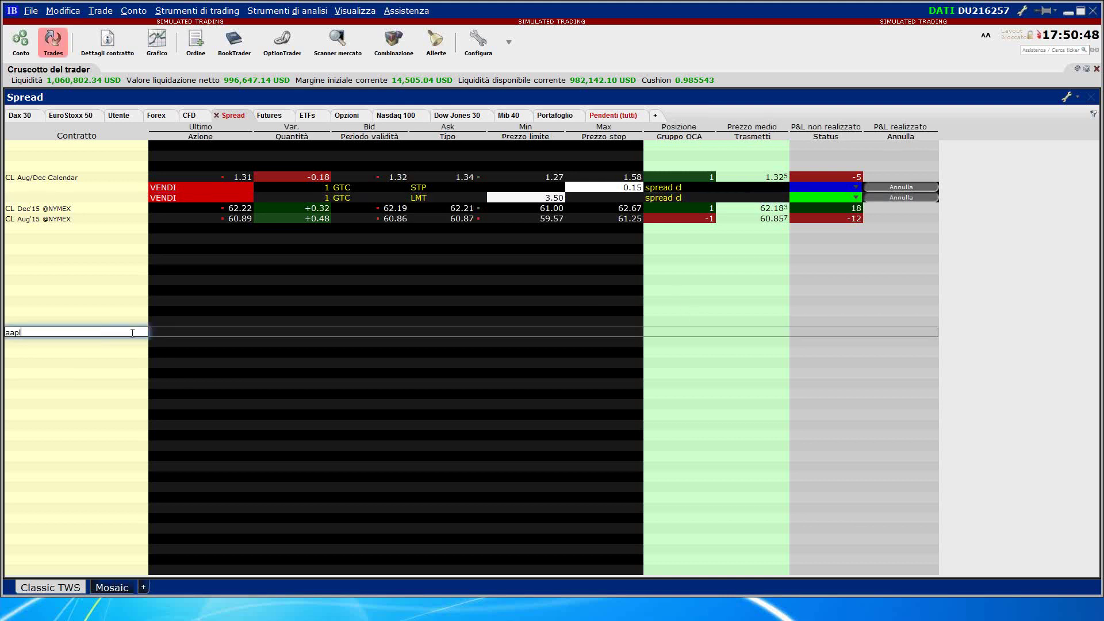
pyautogui.press('Return')
pyautogui.click(185, 346)
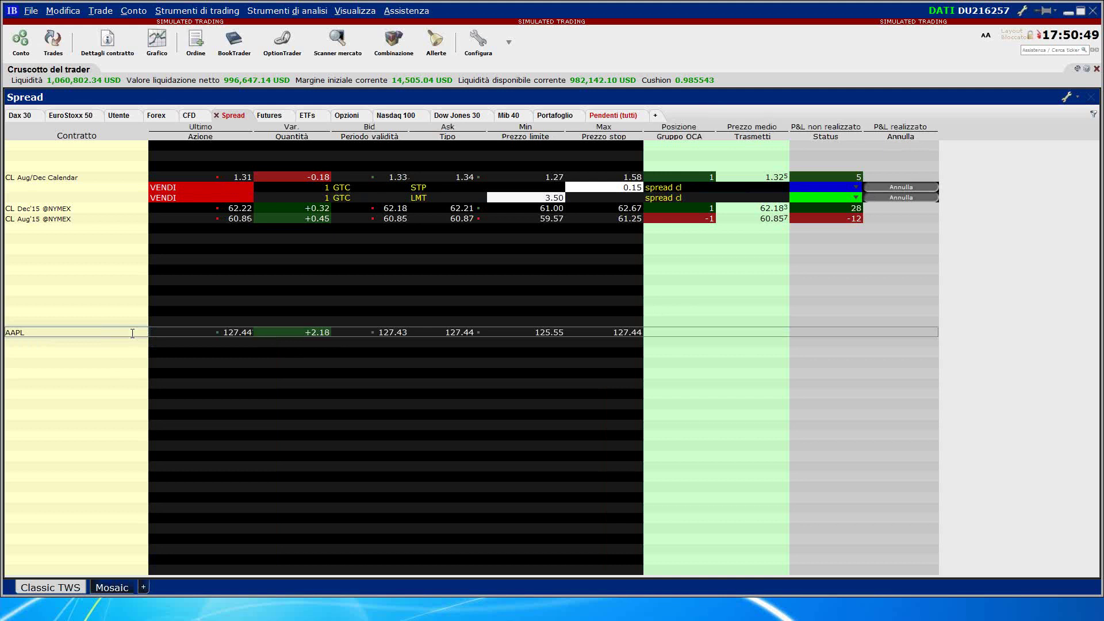
pyautogui.click(464, 332)
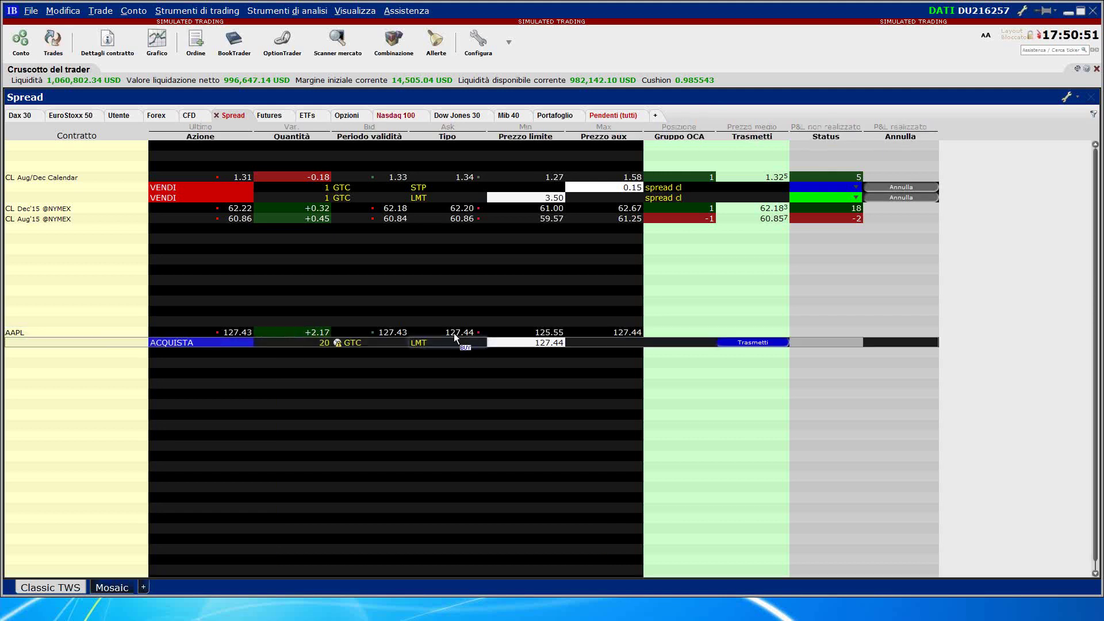
# Attach bracket orders to the AAPL buy order
pyautogui.rightClick(123, 344)
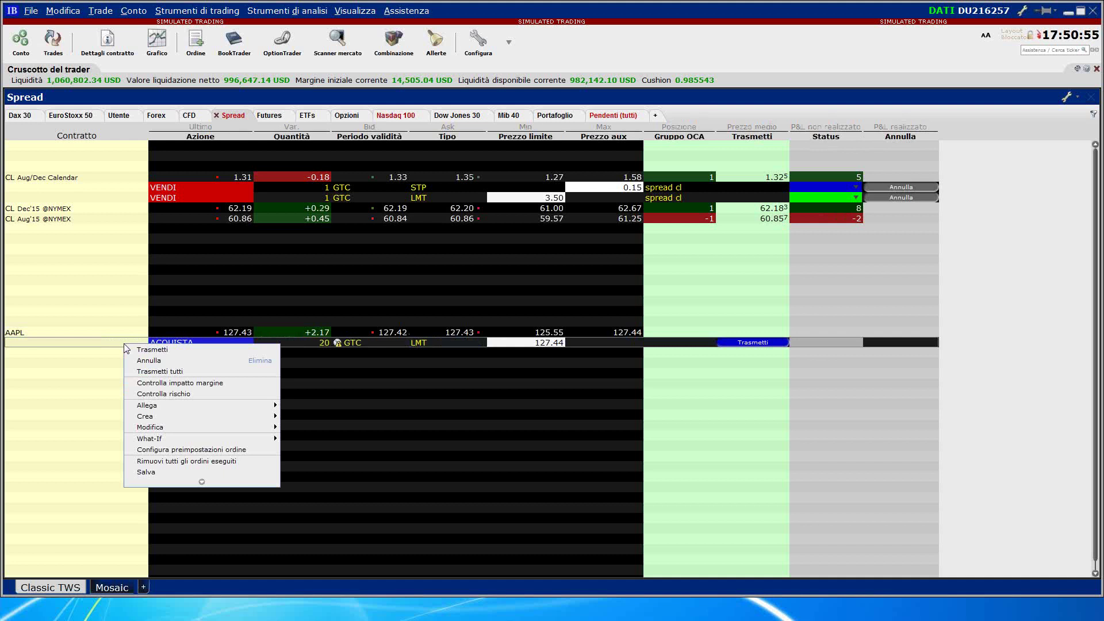
pyautogui.moveTo(218, 404)
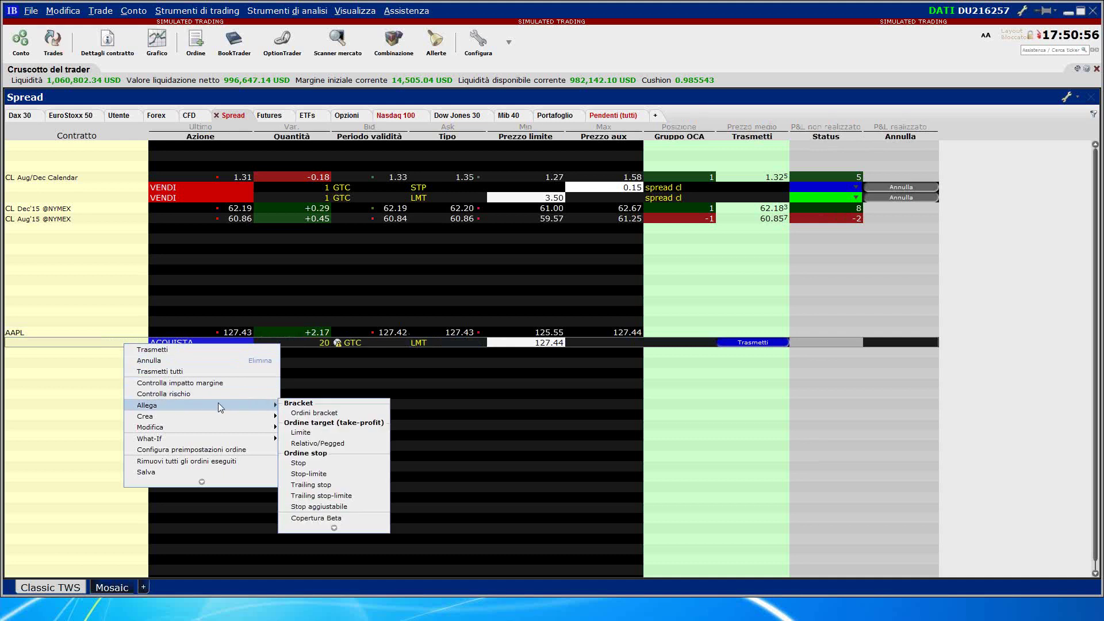
pyautogui.click(328, 413)
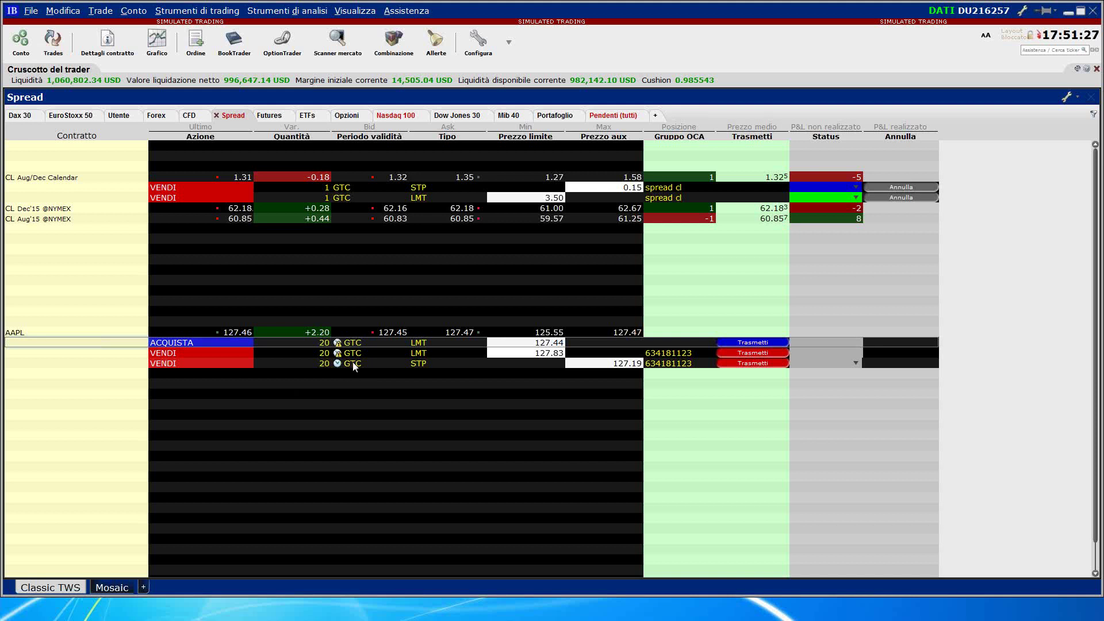
# Create and transmit a GTC limit order to buy another CL Aug/Dec Calendar at 1.35
pyautogui.click(470, 178)
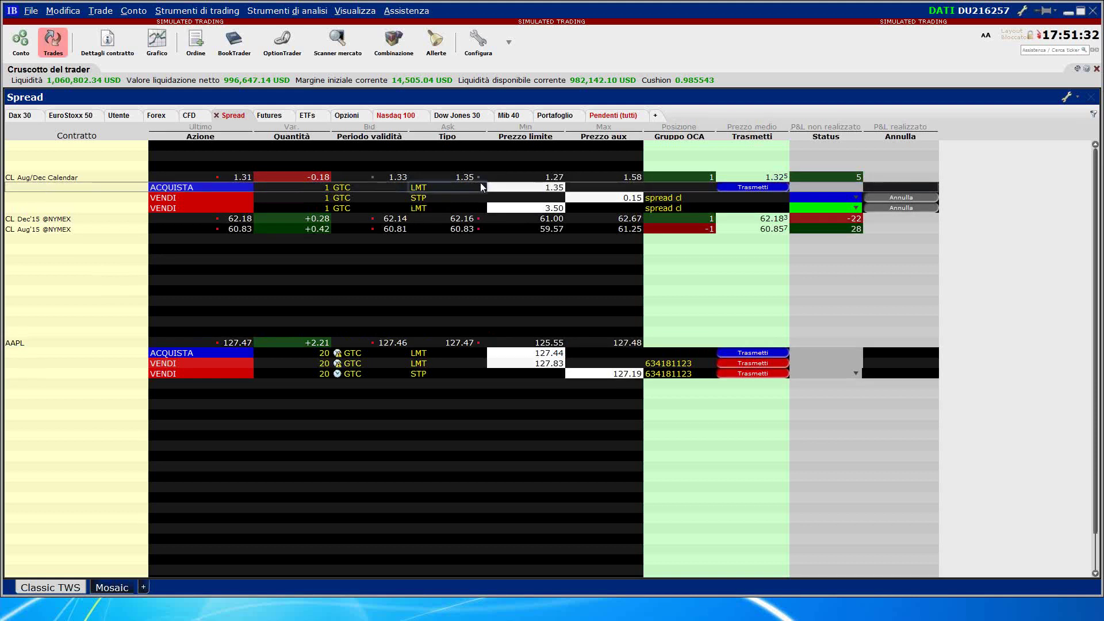
pyautogui.click(769, 187)
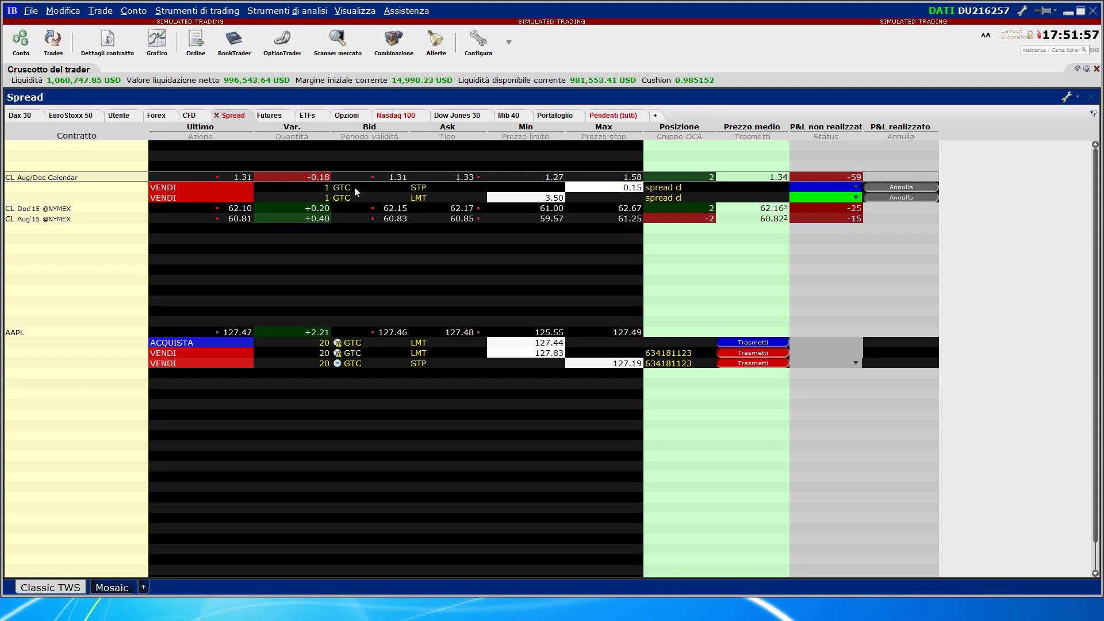
# Create a GTC limit order to sell one CL Aug/Dec Calendar with a limit price of 4.50
pyautogui.moveTo(351, 188)
pyautogui.click(395, 178)
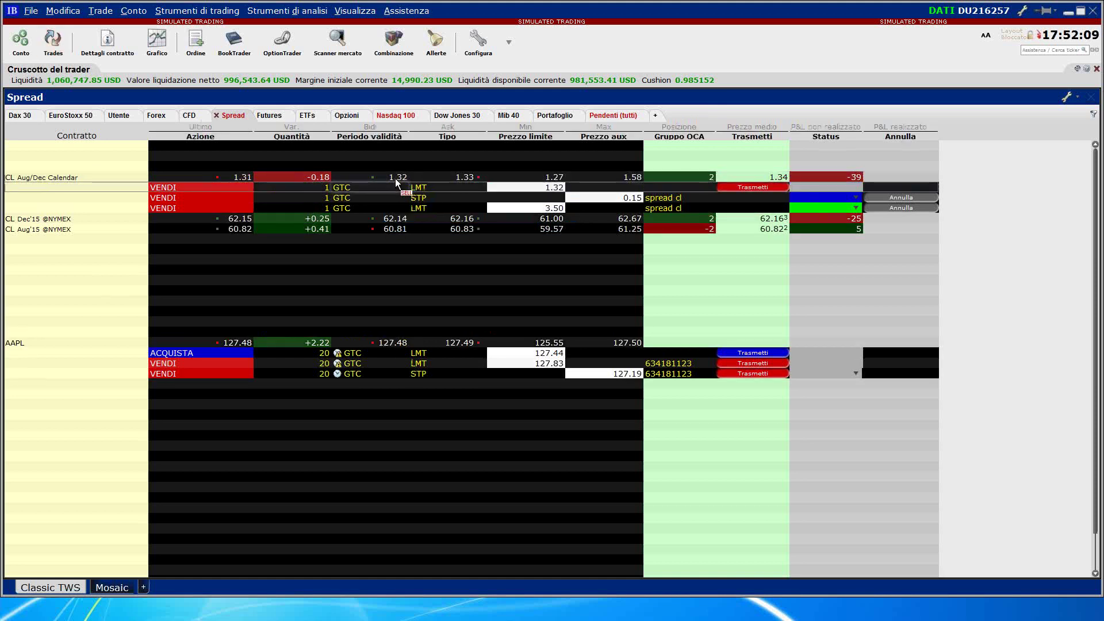
pyautogui.click(541, 189)
pyautogui.write('1.')
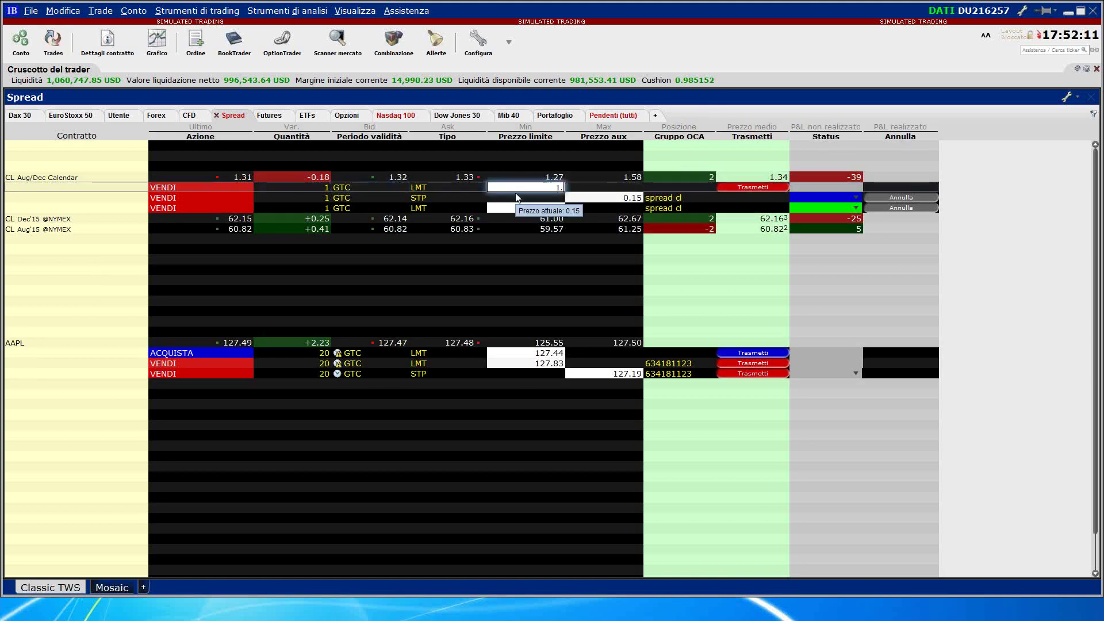
pyautogui.write('50')
pyautogui.press('Return')
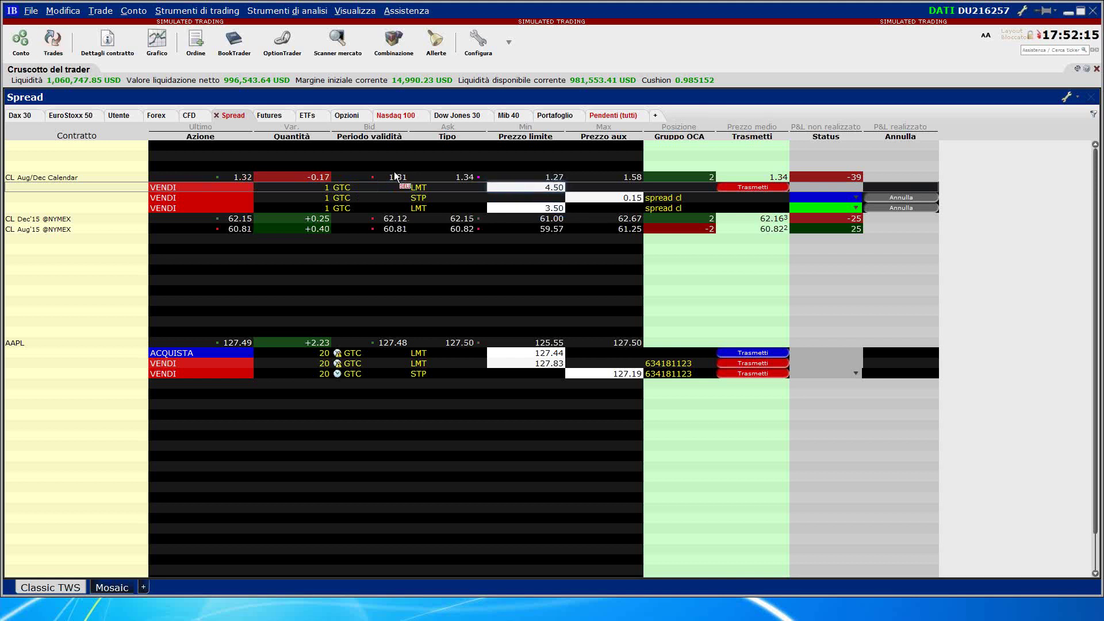
# Create another GTC sell order for one CL Aug/Dec Calendar as type STP with a stop price of 0.15
pyautogui.click(394, 172)
pyautogui.click(437, 188)
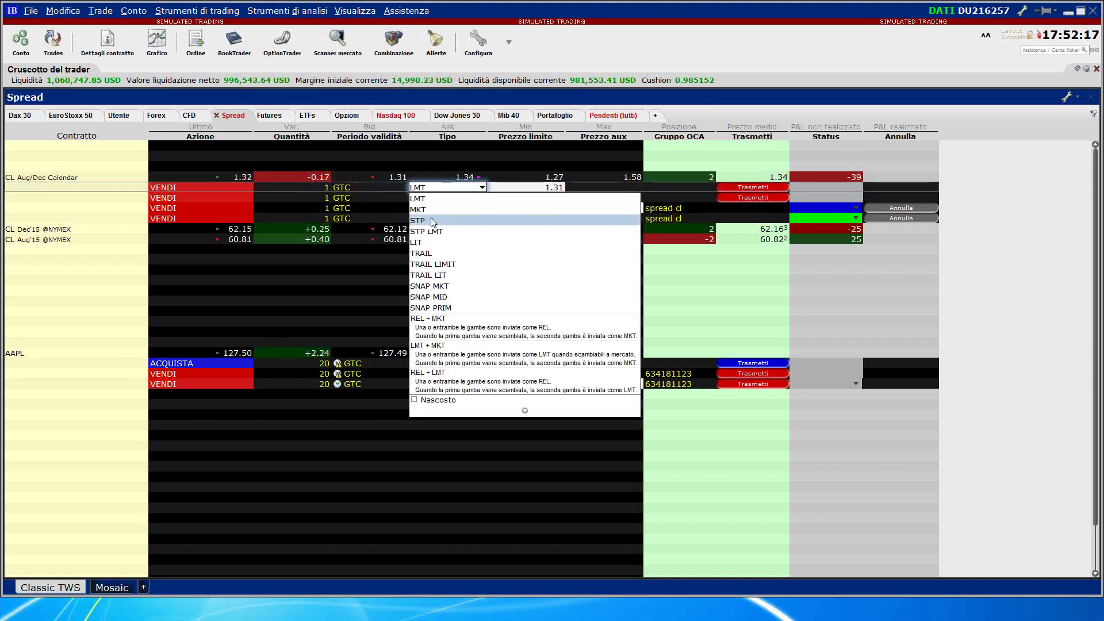
pyautogui.click(432, 221)
pyautogui.click(647, 187)
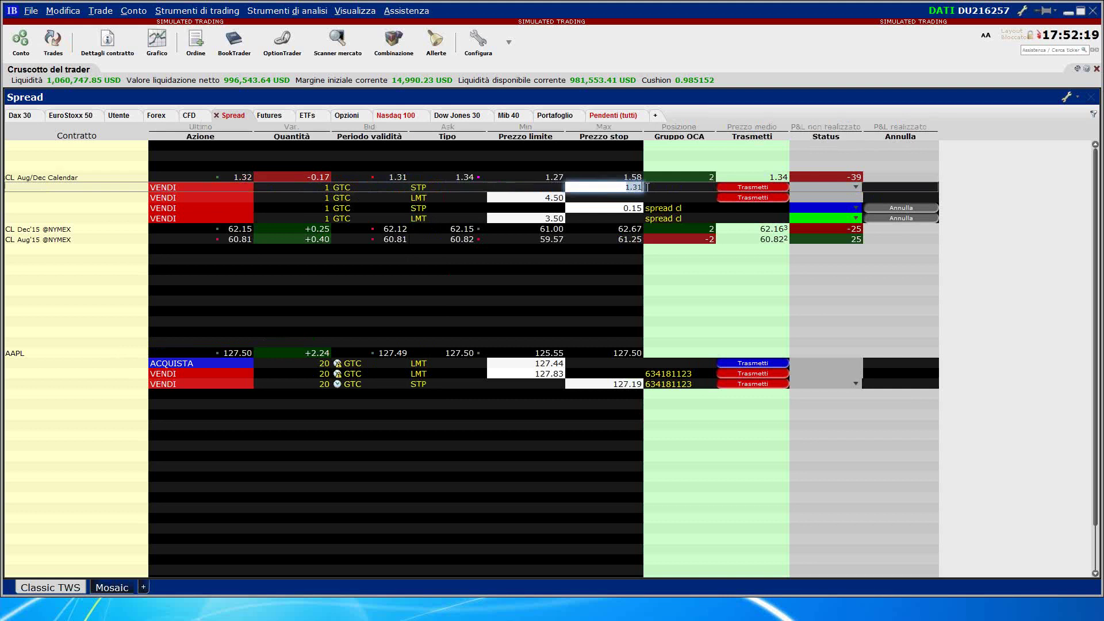
pyautogui.write('0.15')
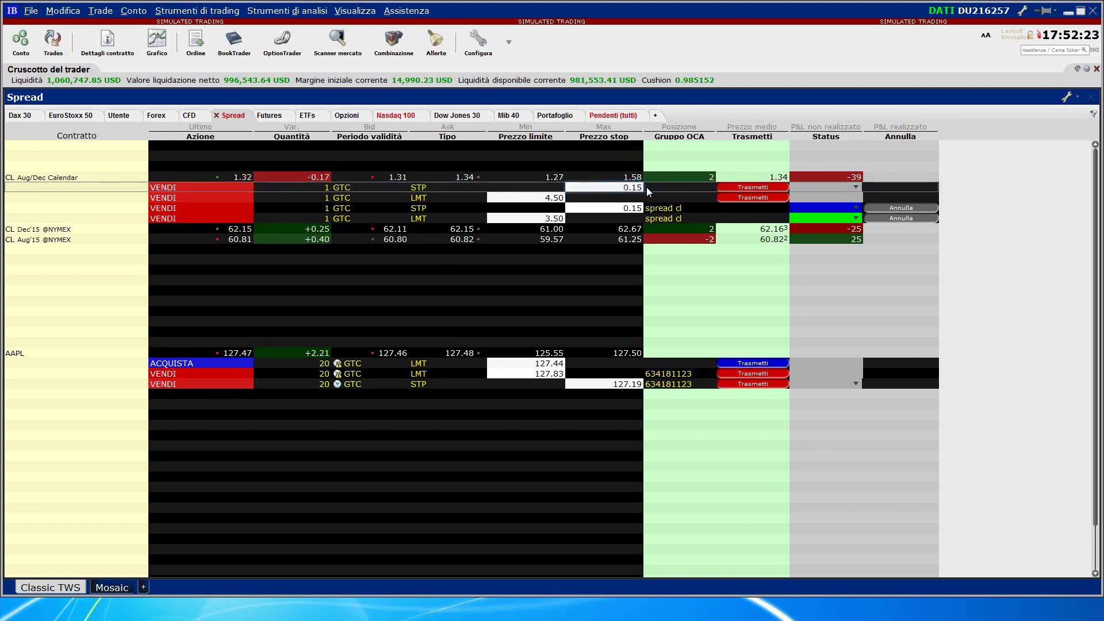
# Assign the OCA group "spread cl2" to the new stop and 4.50 limit sell orders and transmit both
pyautogui.click(674, 188)
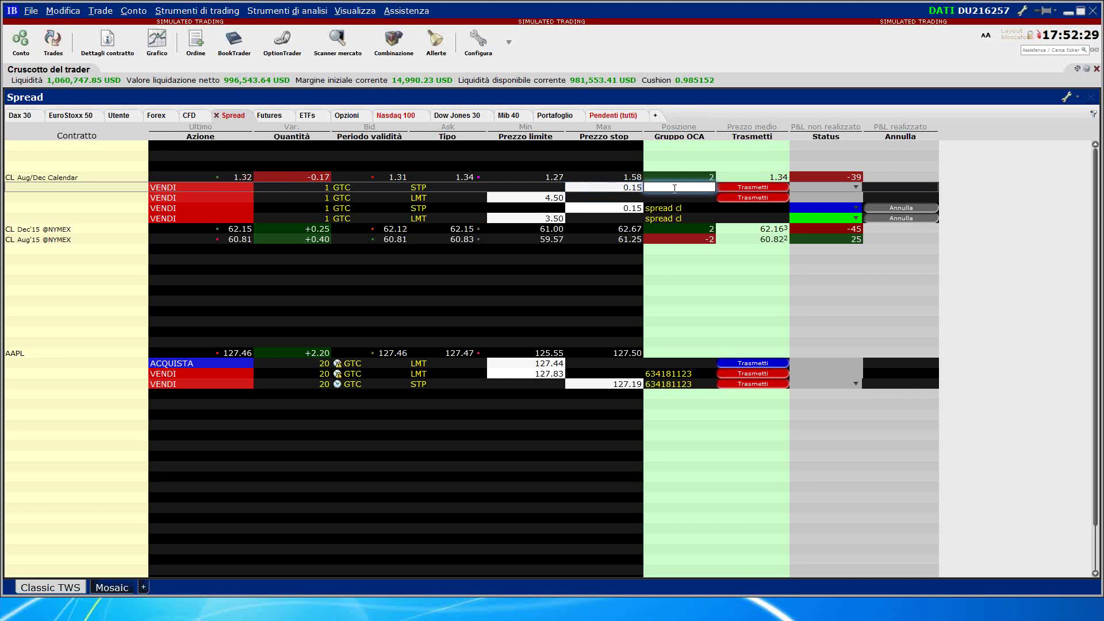
pyautogui.write('spread cl2')
pyautogui.click(663, 193)
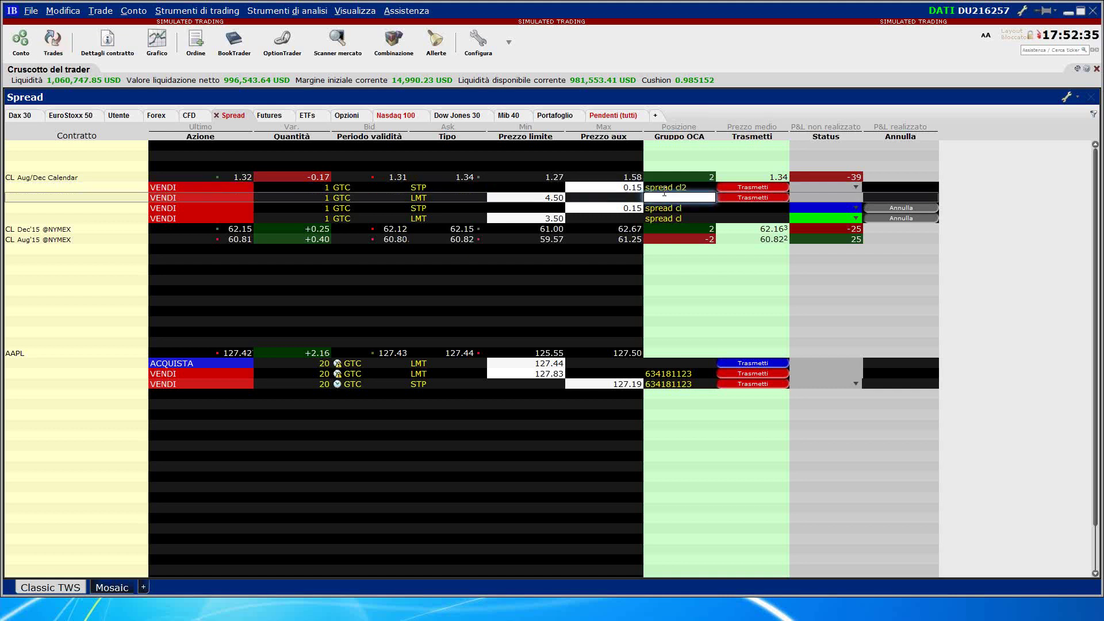
pyautogui.write('spread cl2')
pyautogui.press('Return')
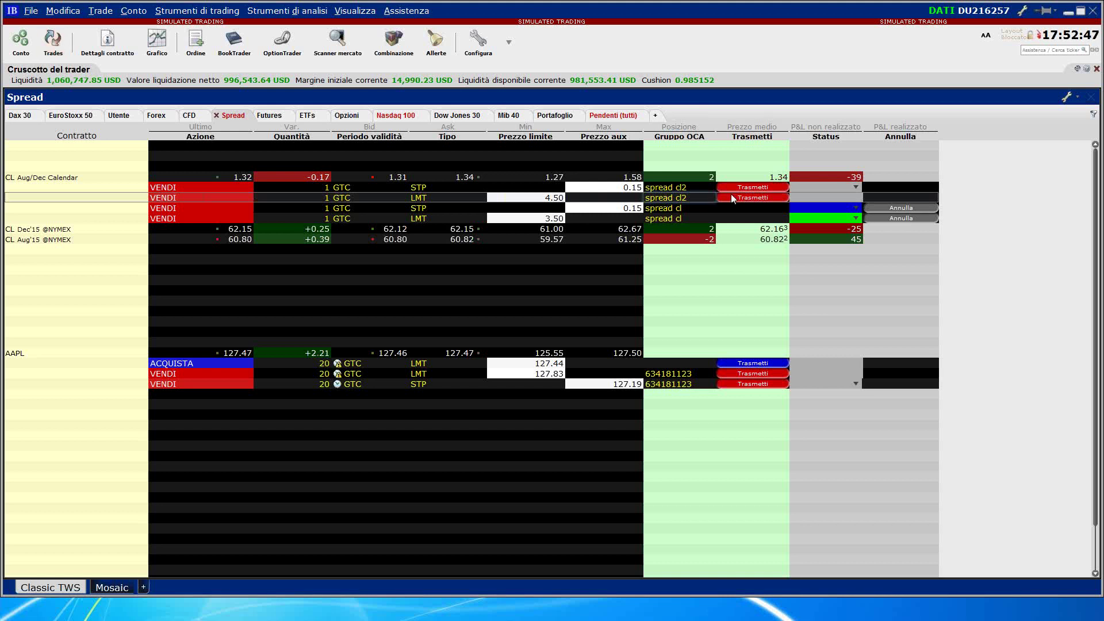
pyautogui.click(752, 188)
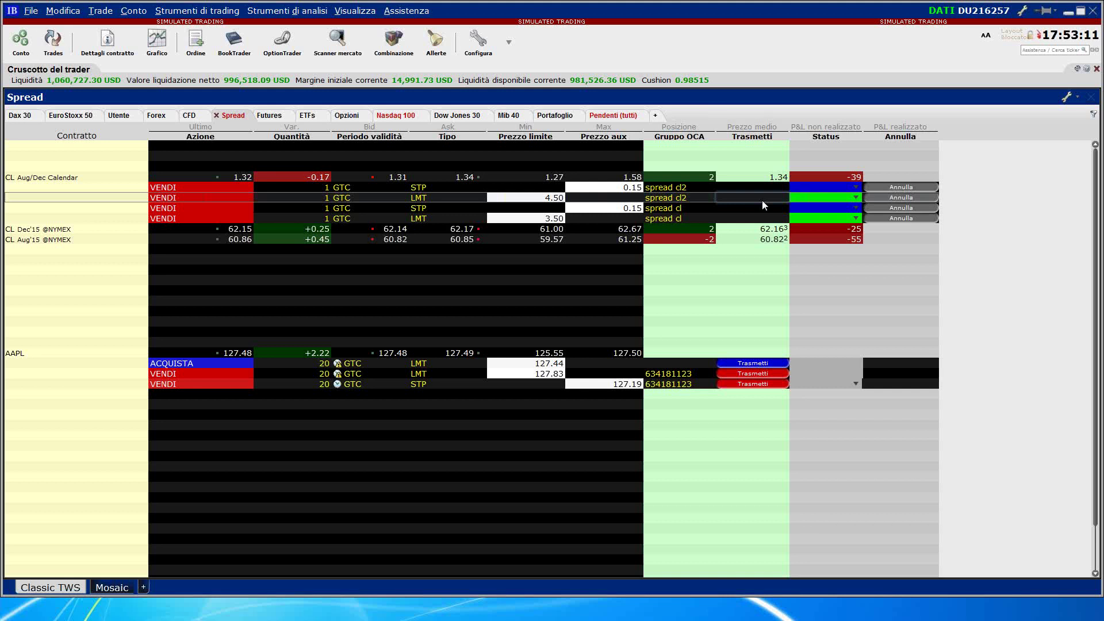
# Open the CL Aug/Dec Calendar chart and show it as a three-month line chart
pyautogui.moveTo(89, 184)
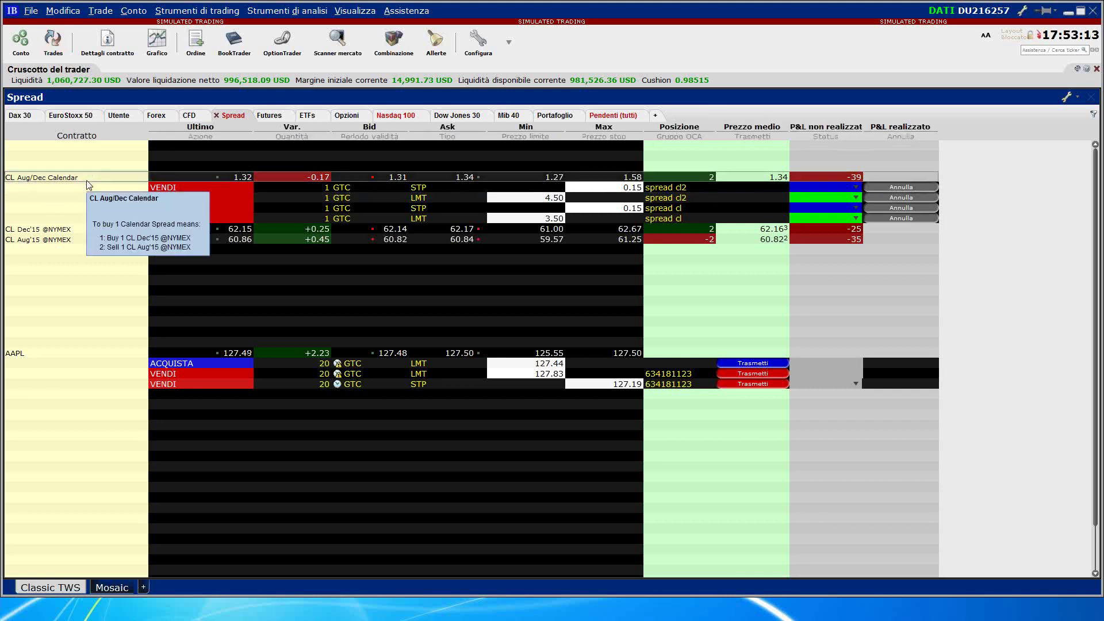
pyautogui.click(157, 41)
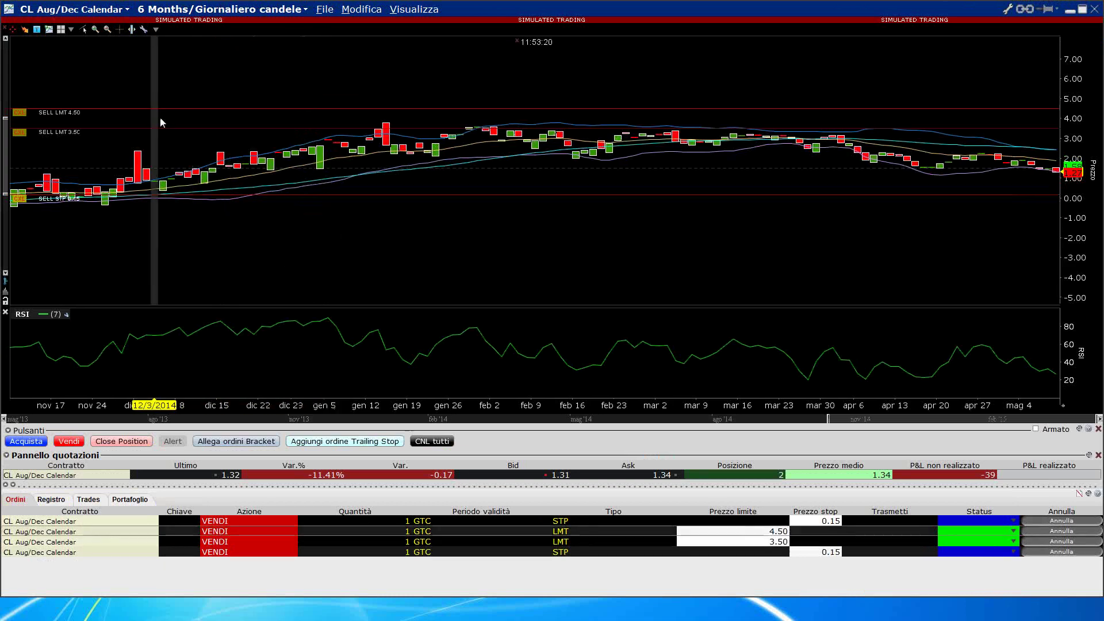
pyautogui.click(189, 9)
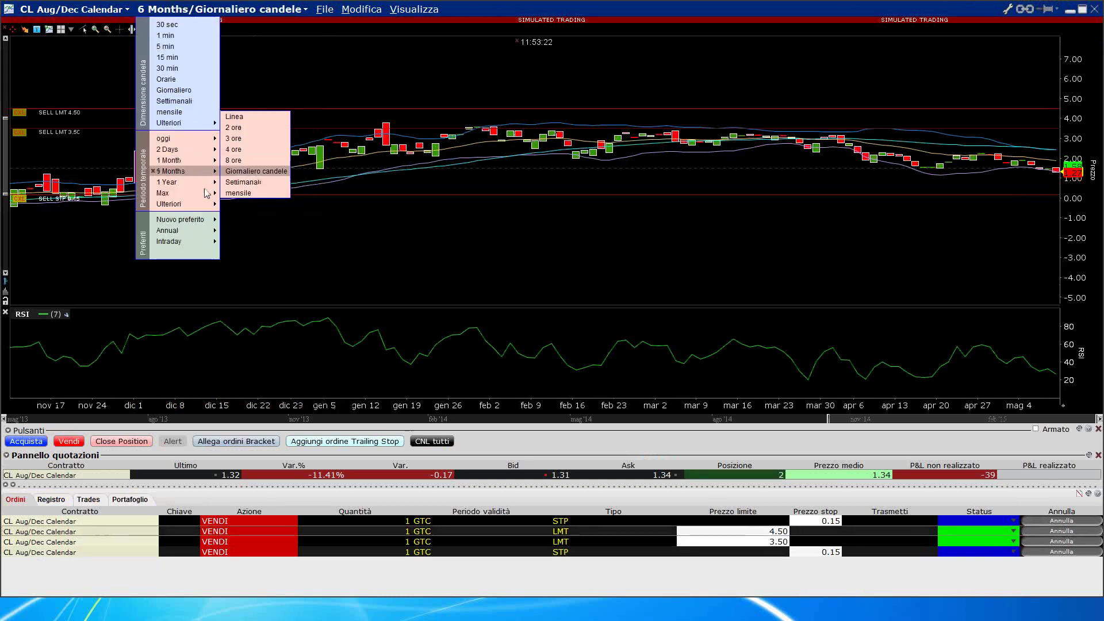
pyautogui.moveTo(208, 203)
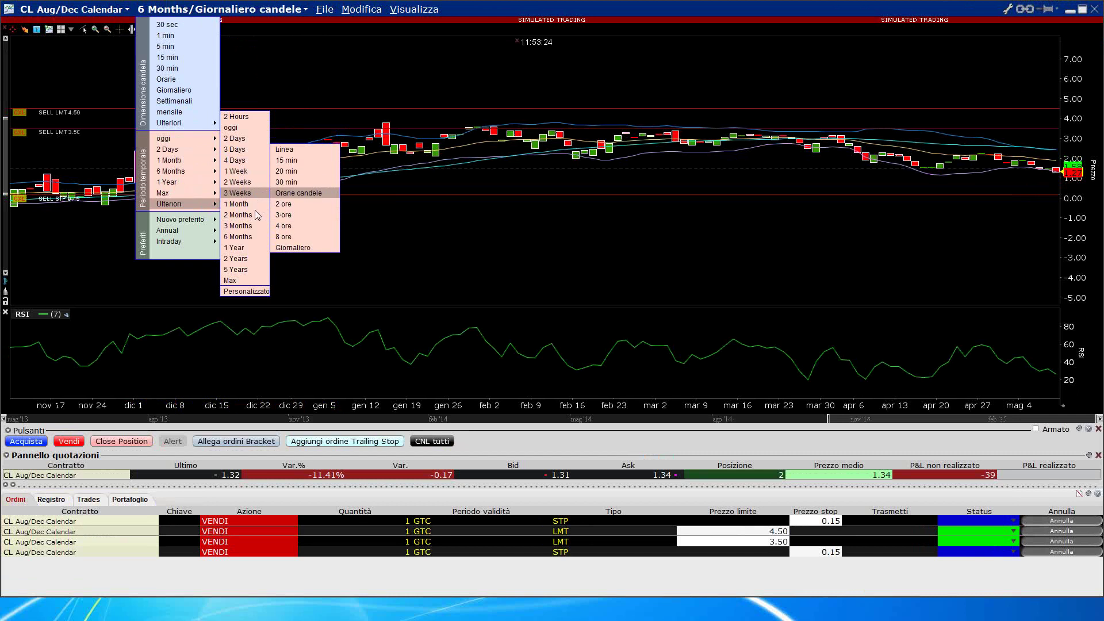
pyautogui.click(305, 161)
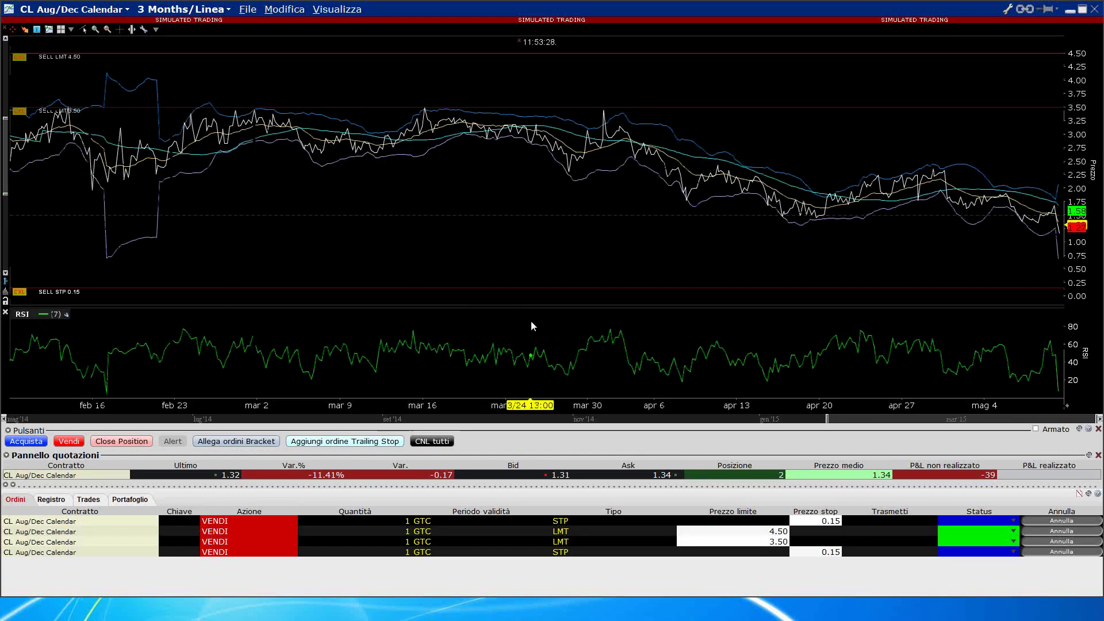
# Draw trend-line crosses over the 0.15 stop line and the 3.50 limit line, past the latest prices
pyautogui.moveTo(1070, 410); pyautogui.dragTo(922, 413)
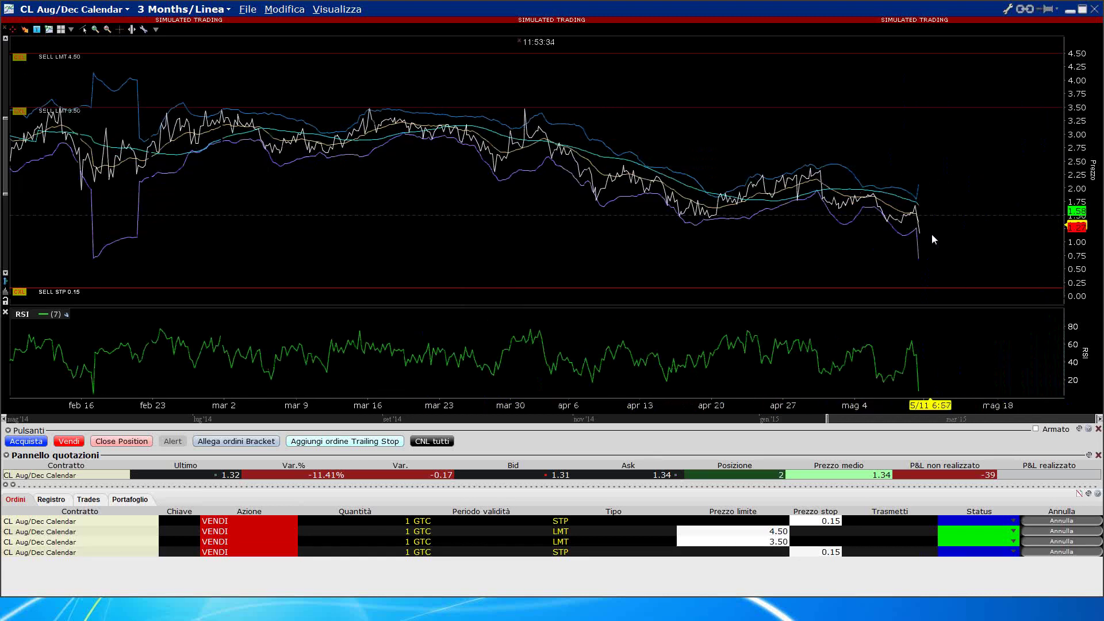
pyautogui.click(944, 298)
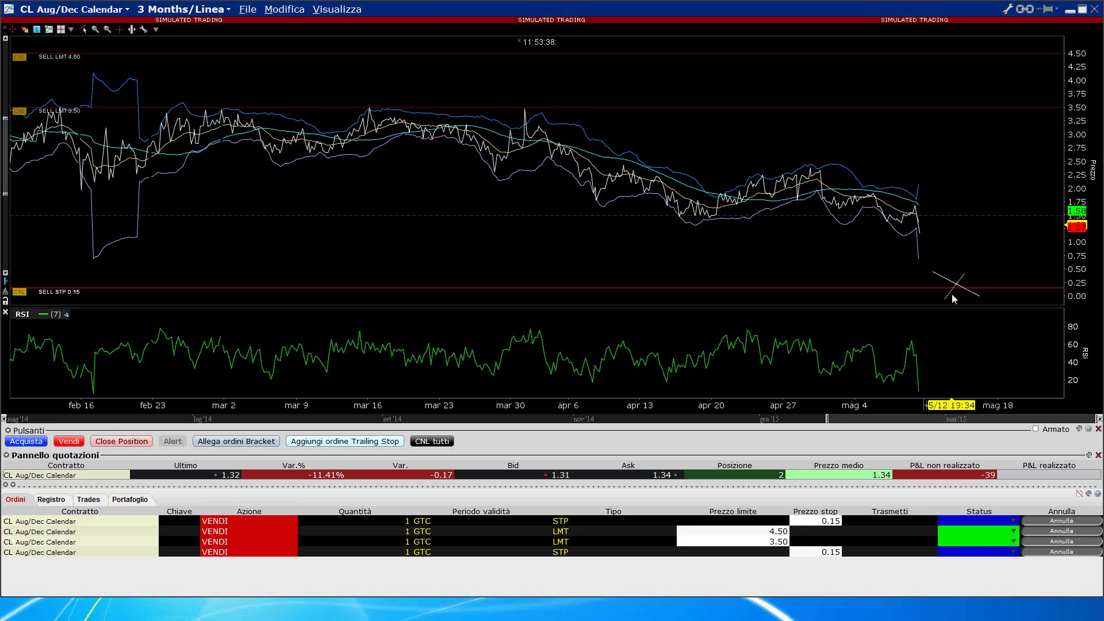
pyautogui.click(933, 95)
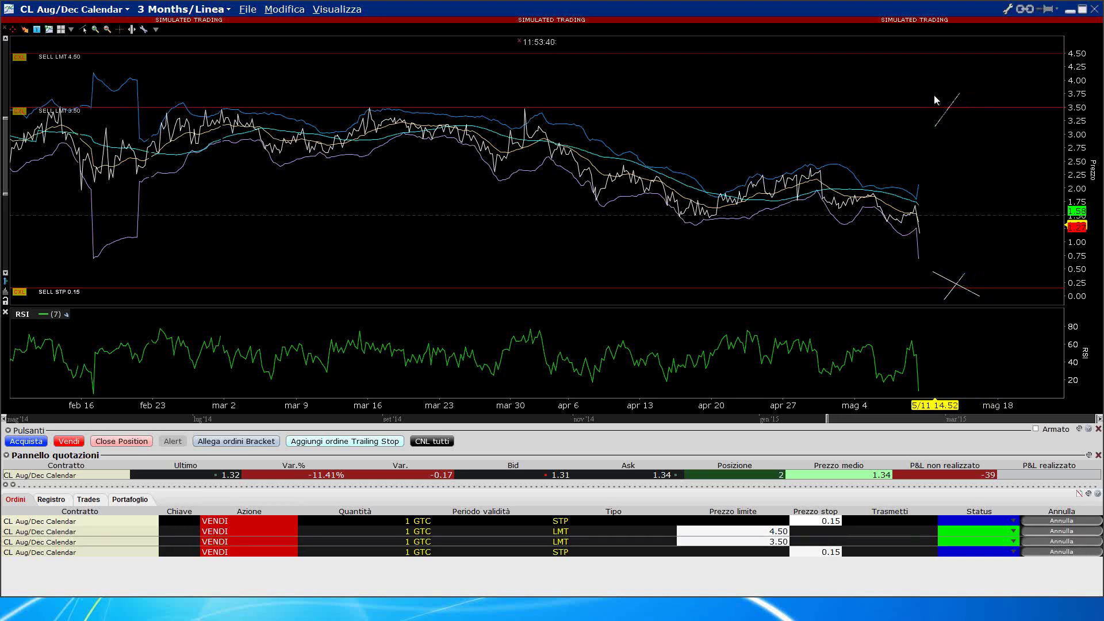
pyautogui.click(961, 118)
# Draw four trend lines forming a rough box around the cross at the 3.50 limit level
pyautogui.click(905, 86)
pyautogui.click(918, 139)
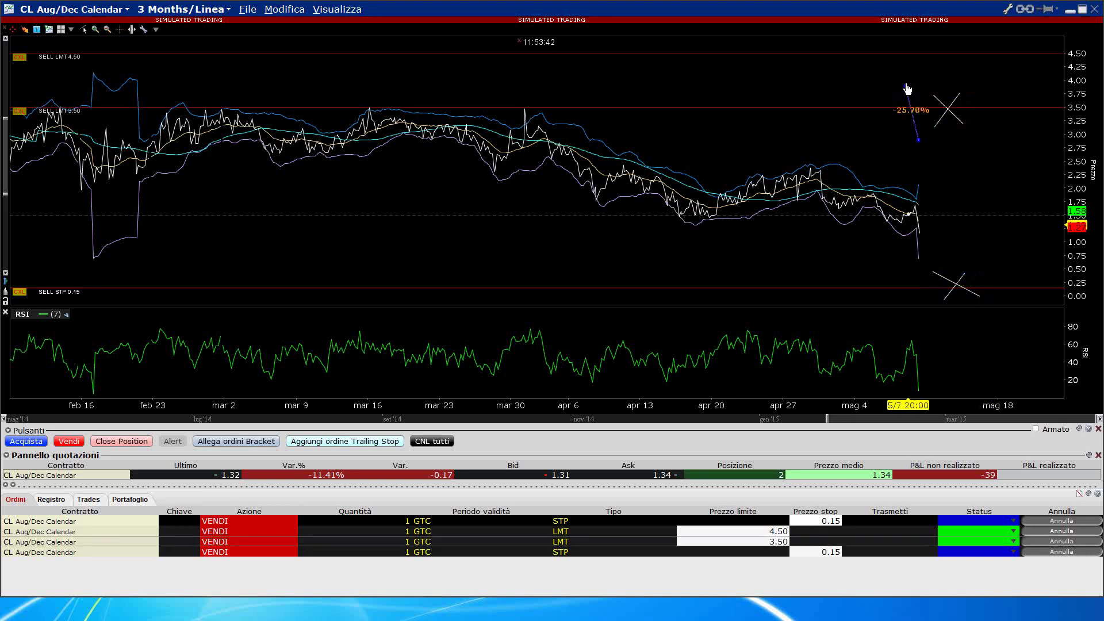
pyautogui.click(910, 81)
pyautogui.click(988, 86)
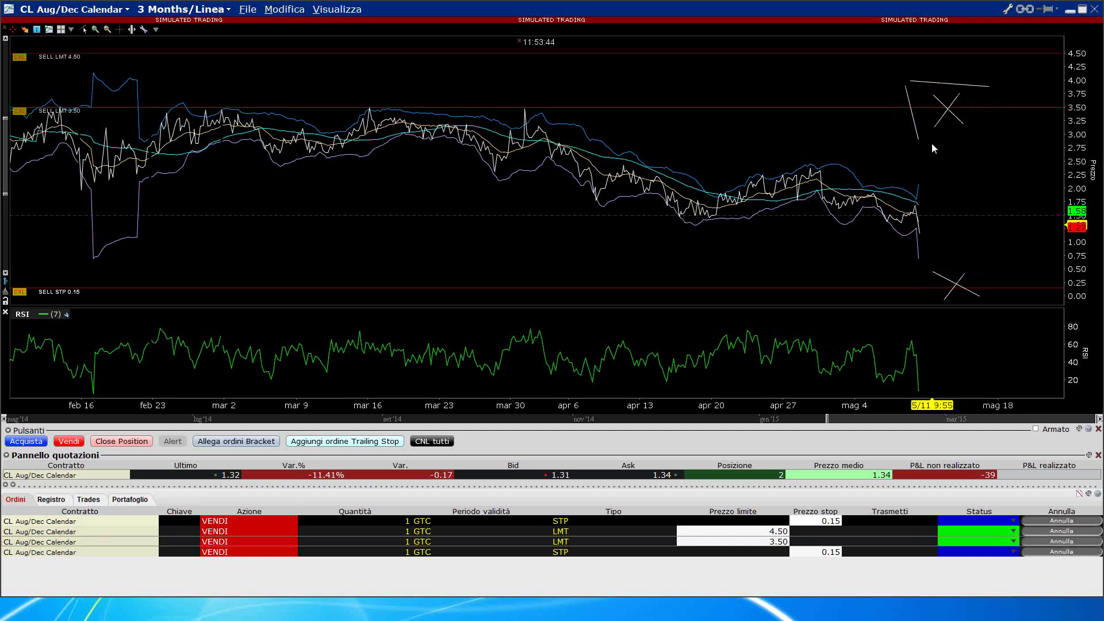
pyautogui.click(931, 143)
pyautogui.click(998, 136)
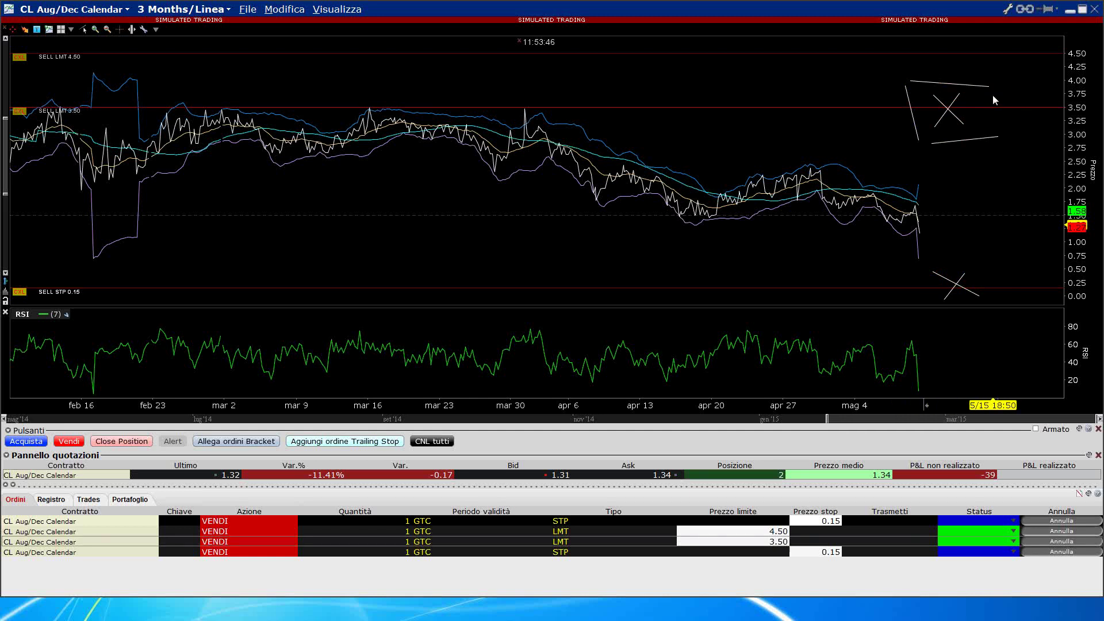
pyautogui.click(992, 95)
pyautogui.click(995, 138)
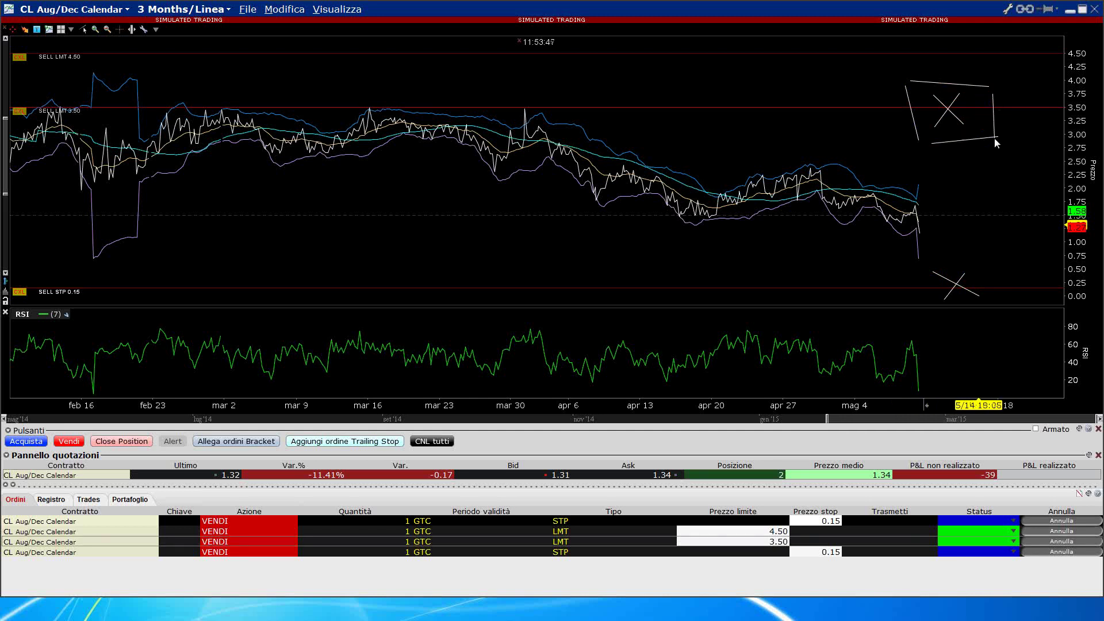
# Mark the area just below the 4.50 limit line with short trend lines and remove all trend lines from the chart
pyautogui.click(728, 70)
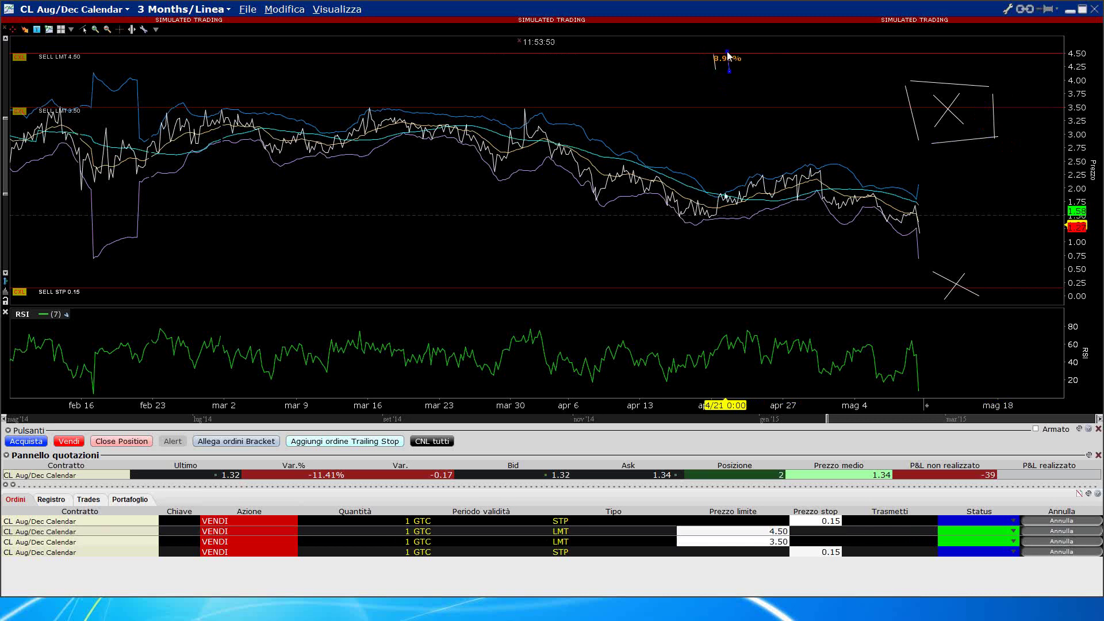
pyautogui.click(727, 54)
pyautogui.rightClick(930, 82)
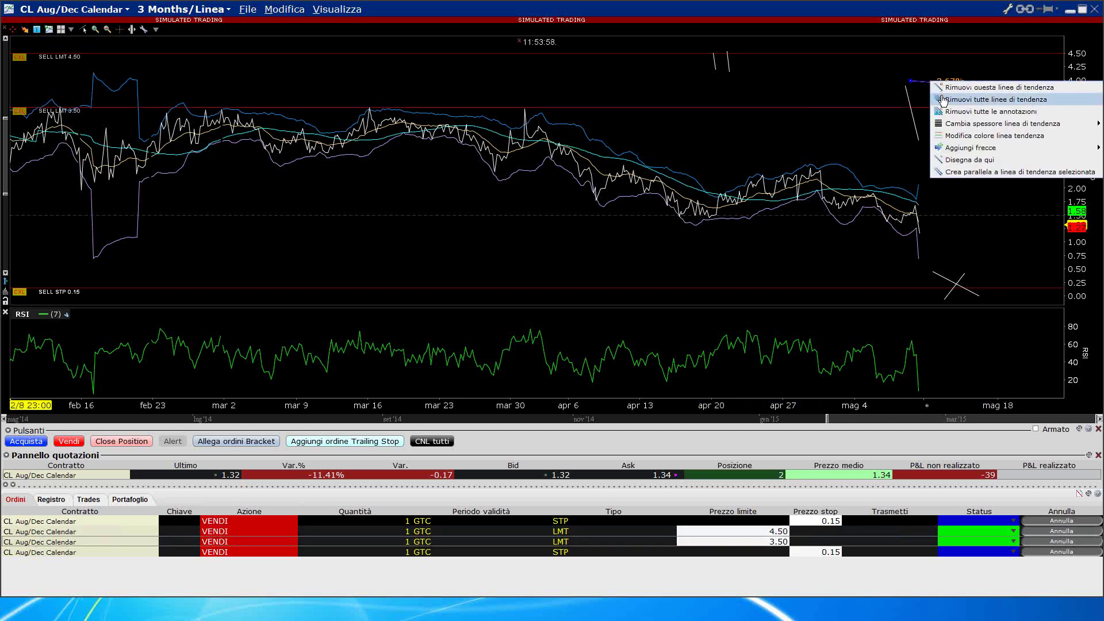
pyautogui.click(943, 100)
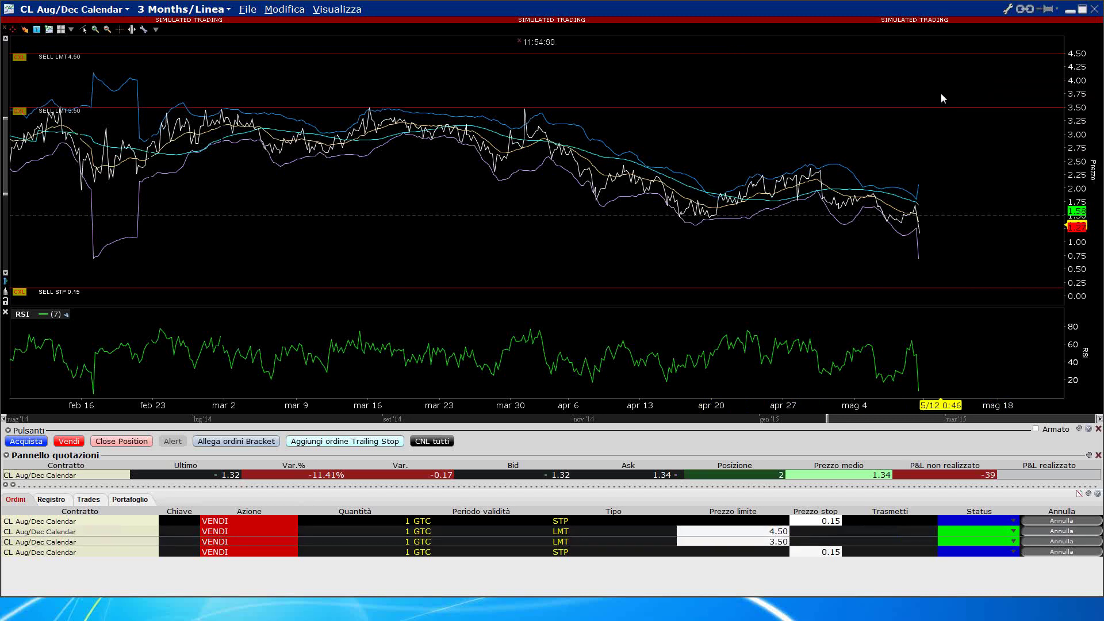
# Minimize the spread chart and remove the Gruppo OCA column from the Spread page
pyautogui.click(1070, 10)
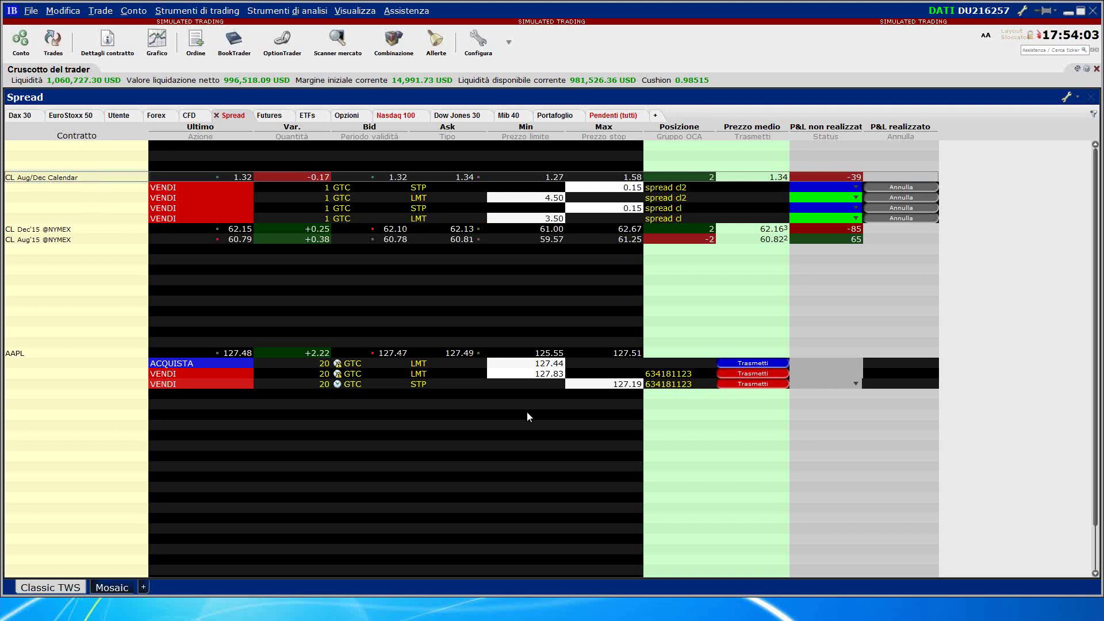
pyautogui.rightClick(694, 138)
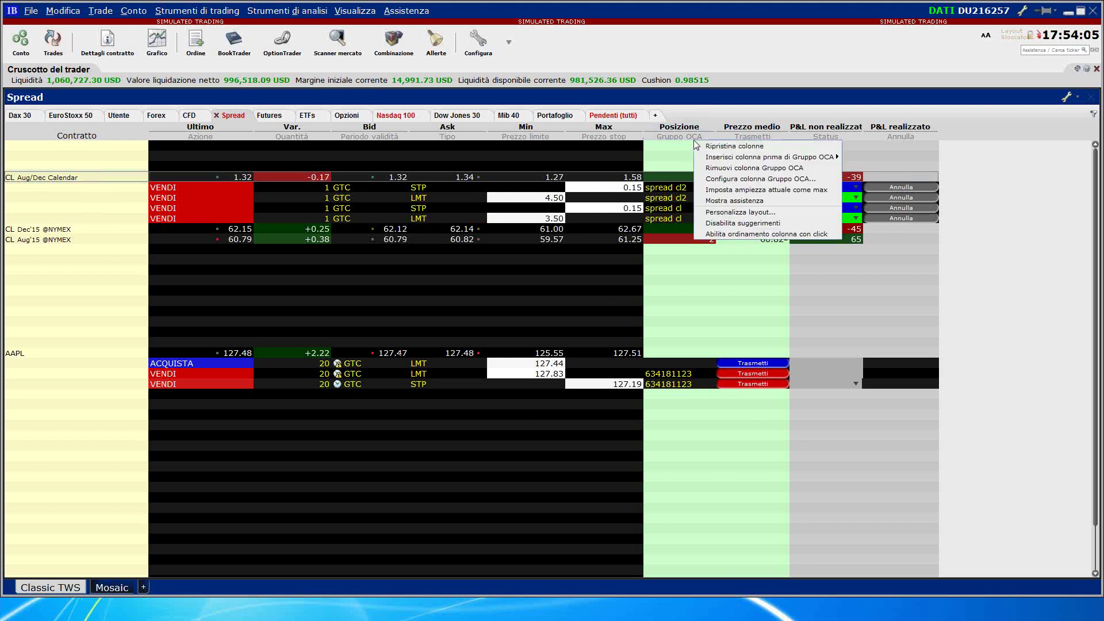
pyautogui.click(707, 168)
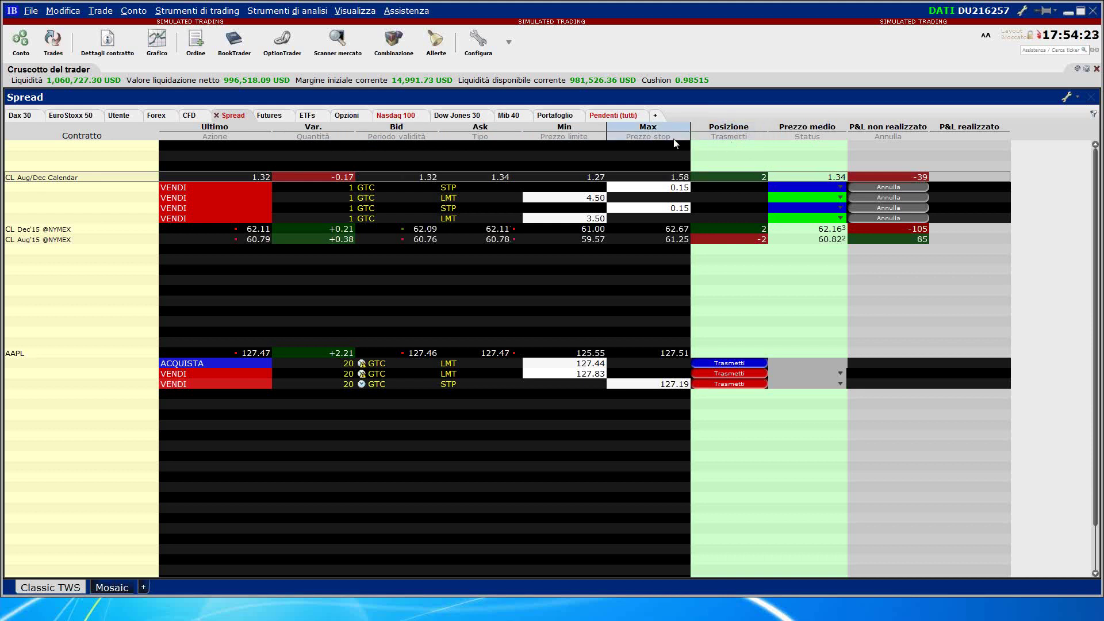
# Insert the Gruppo OCA order attribute column before Trasmetti on the Spread page and apply the change to similar pages
pyautogui.moveTo(799, 138)
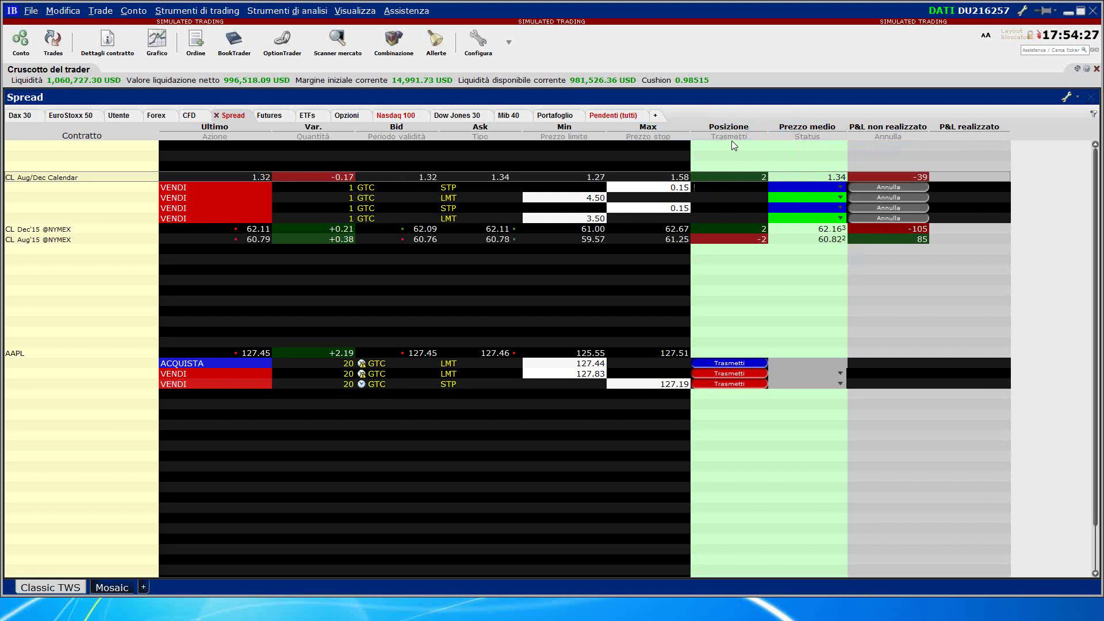
pyautogui.moveTo(731, 141)
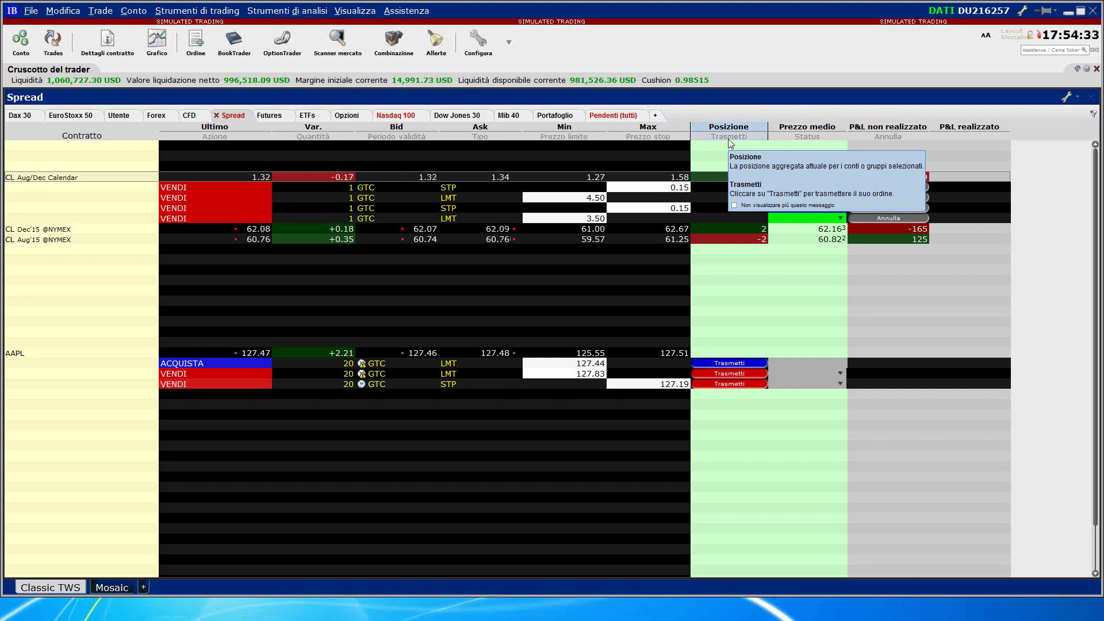
pyautogui.rightClick(728, 140)
pyautogui.moveTo(750, 156)
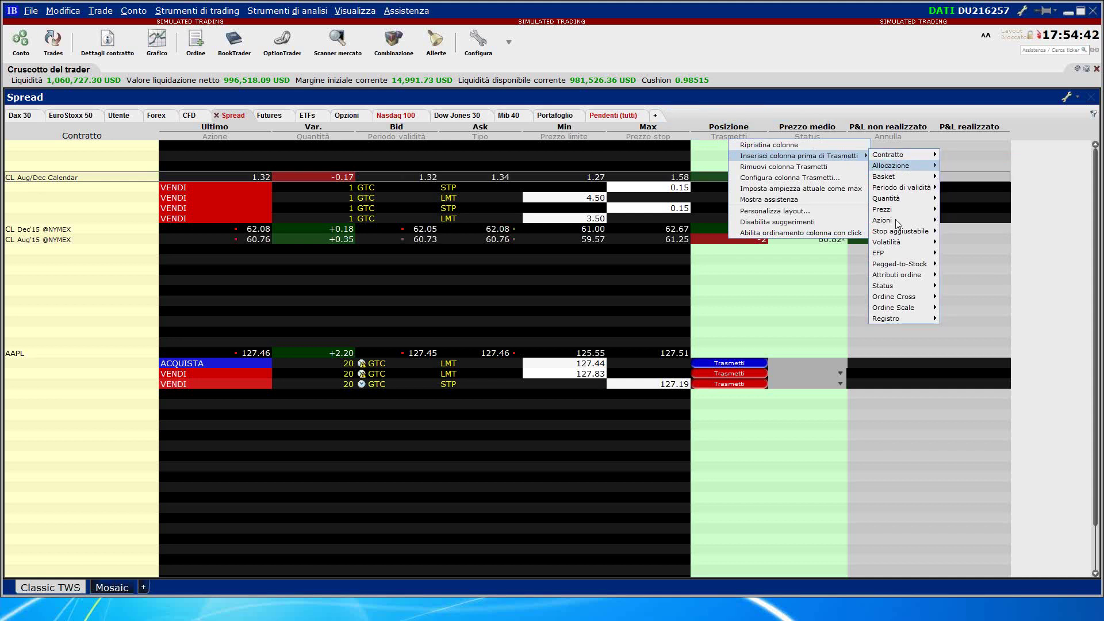
pyautogui.moveTo(900, 277)
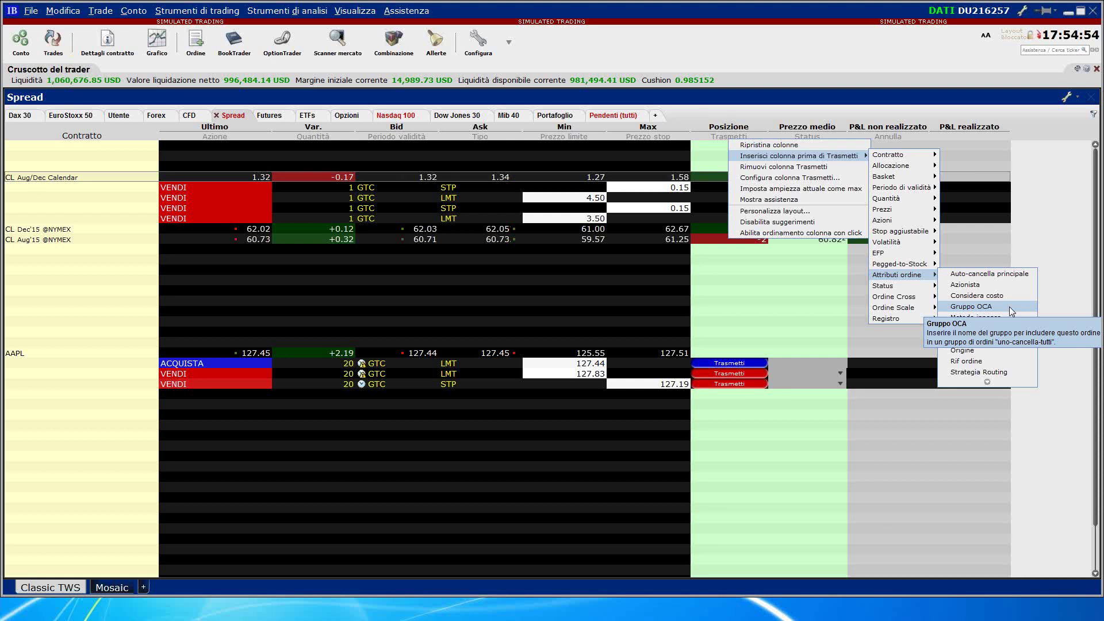
pyautogui.click(1008, 306)
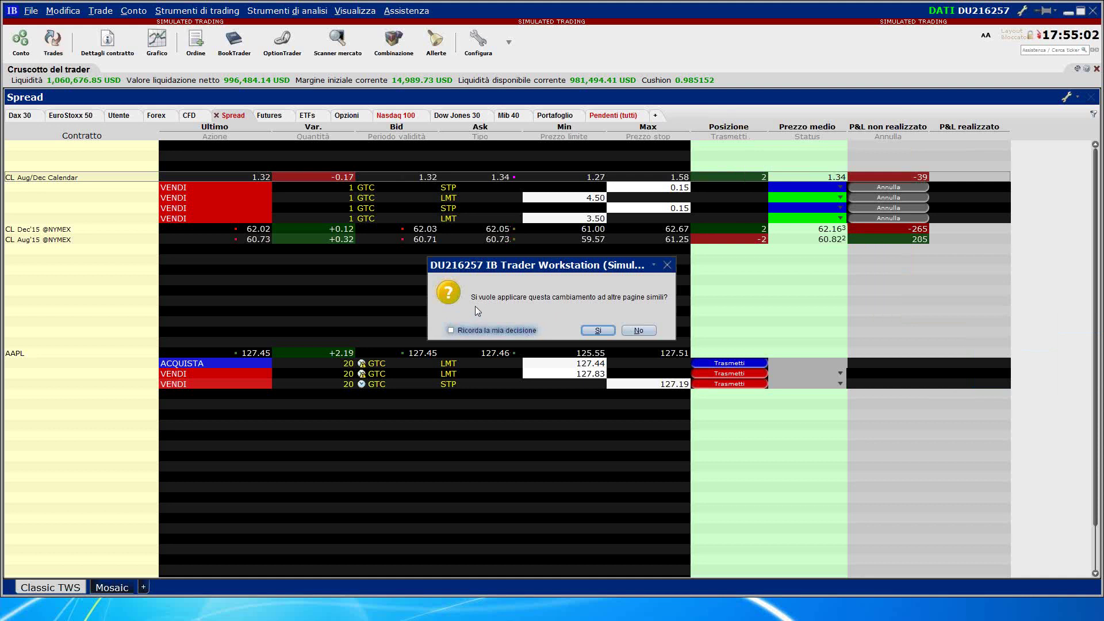
pyautogui.click(602, 330)
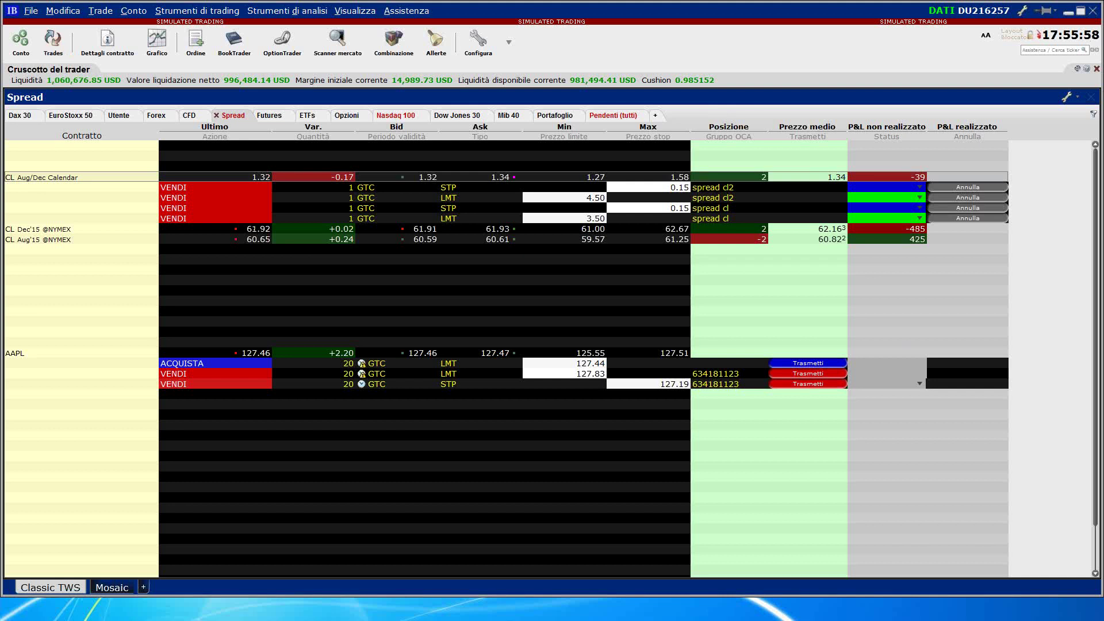
# Review the six-month daily candle chart of the CL Aug/Dec Calendar spread, then return to the Spread page
pyautogui.moveTo(85, 184)
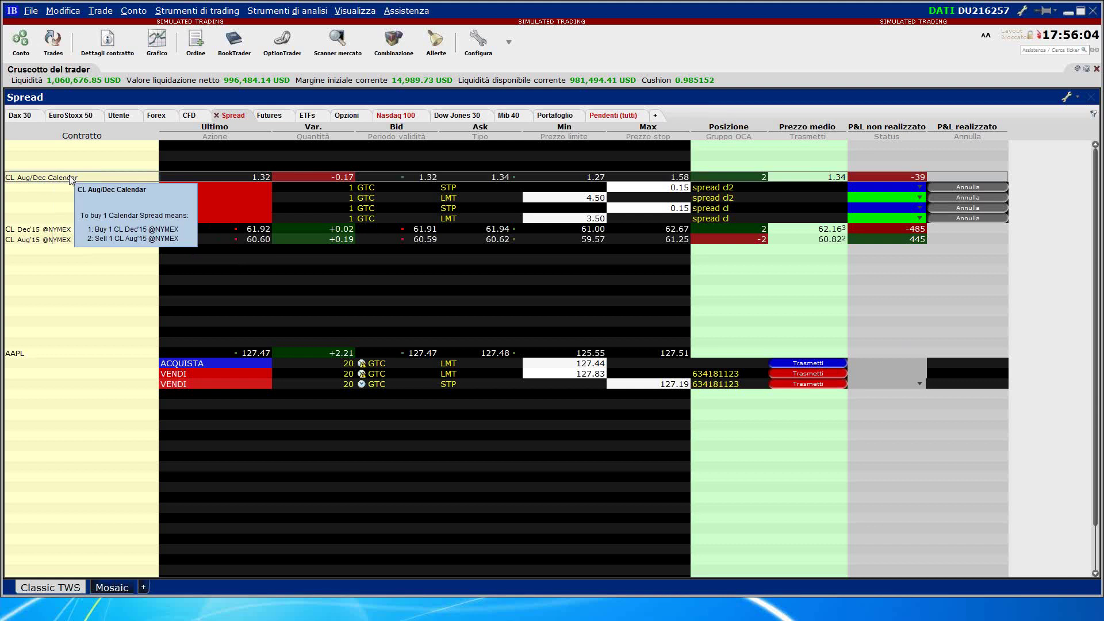
pyautogui.click(164, 53)
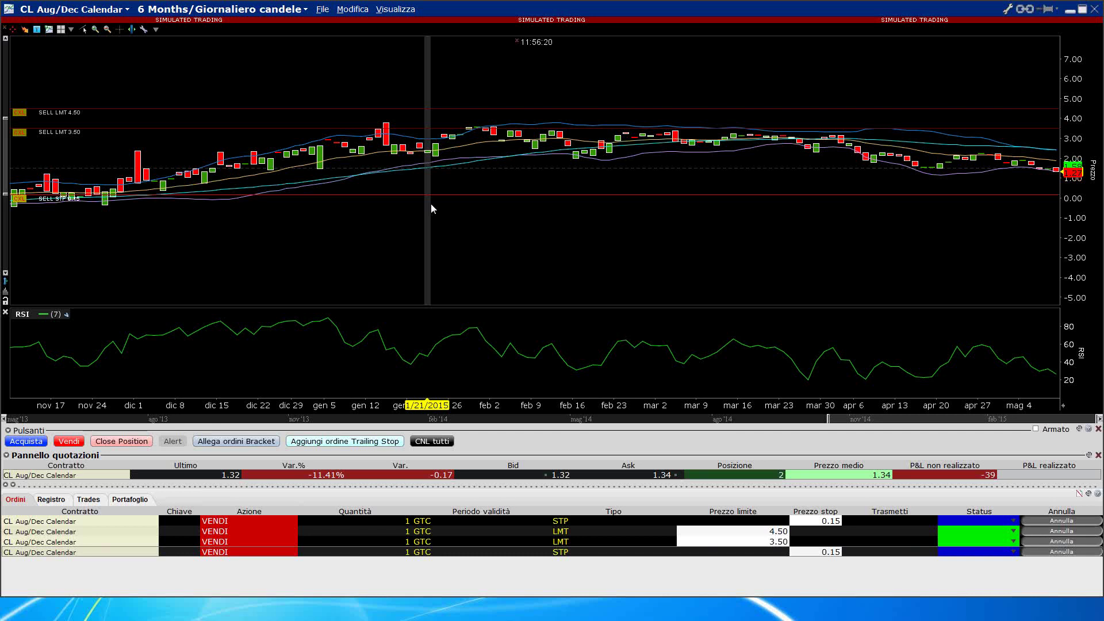
pyautogui.click(1069, 10)
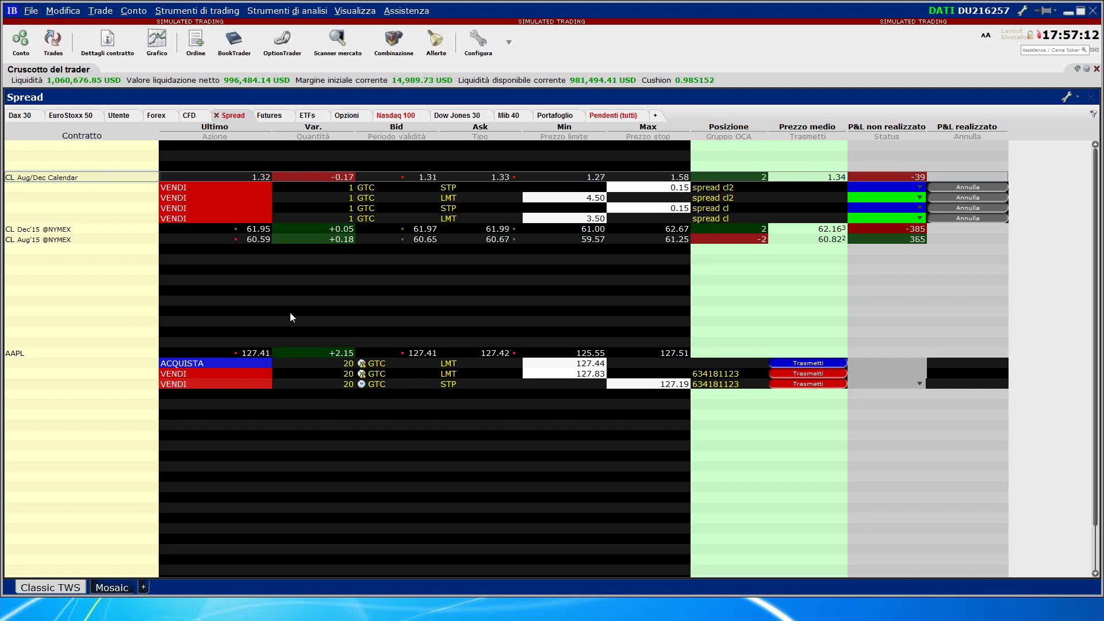
# Create a 50K GTC limit buy order for EUR.GBP at 0.72745 on the Forex page
pyautogui.click(169, 118)
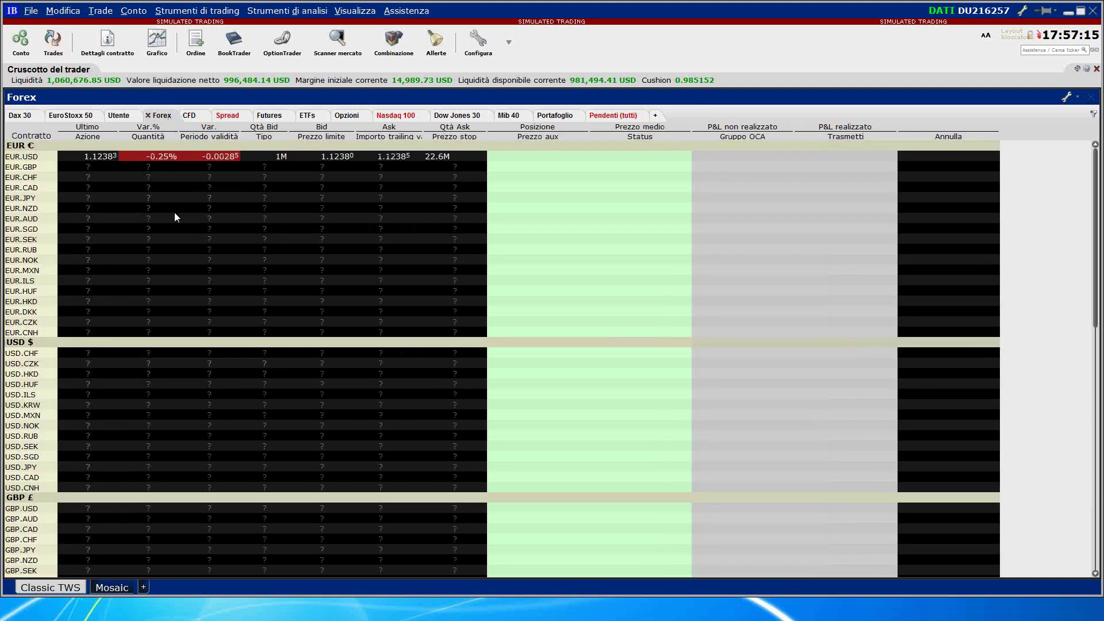
pyautogui.click(557, 118)
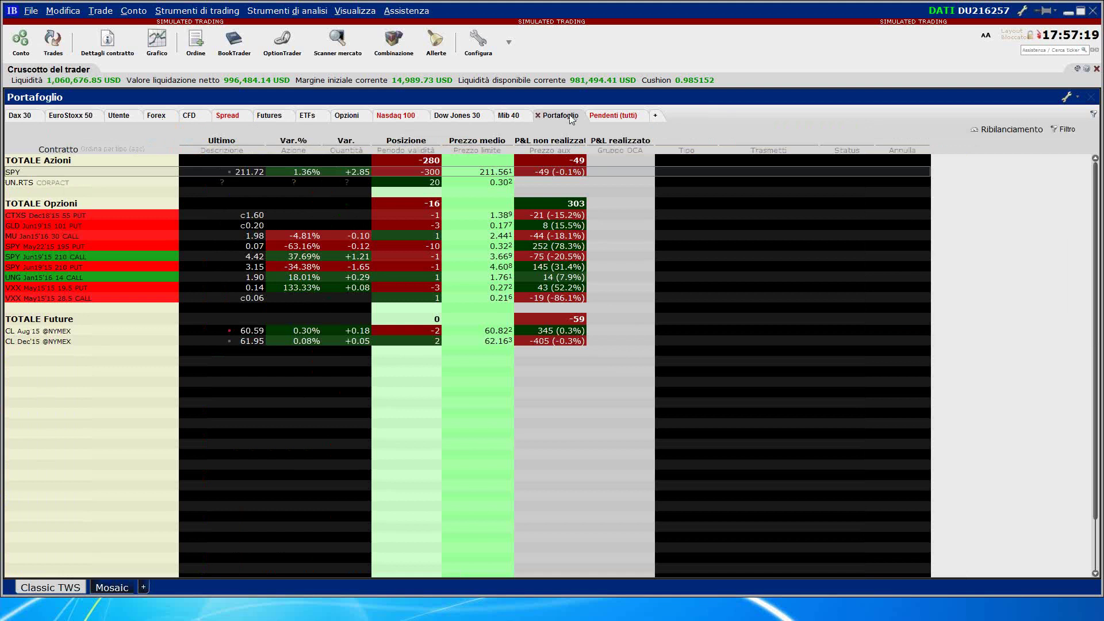
pyautogui.click(161, 116)
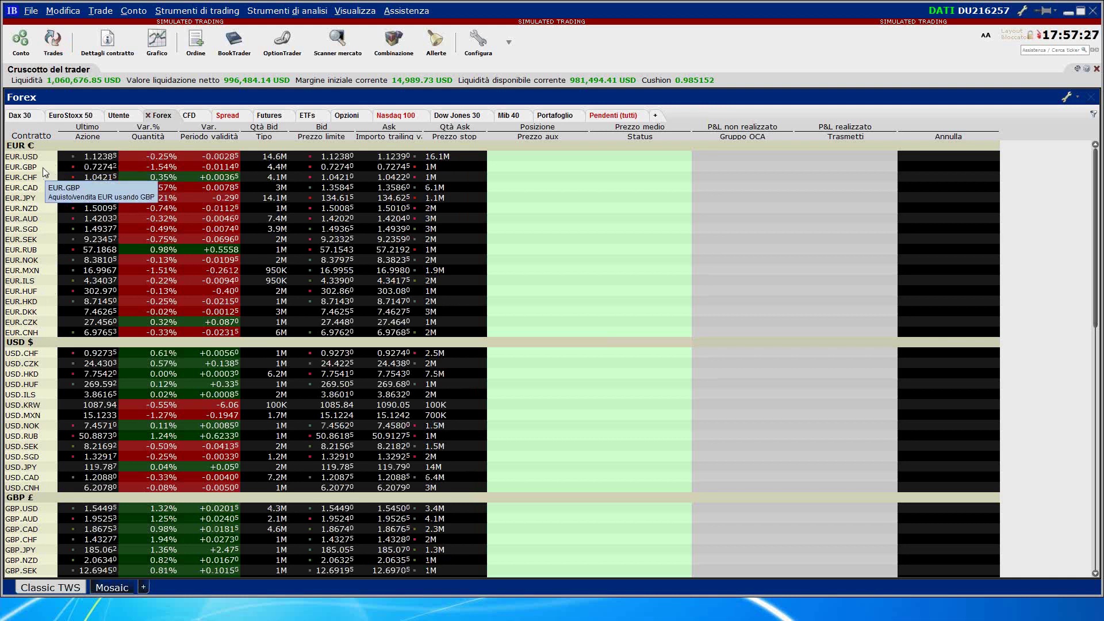
pyautogui.click(398, 166)
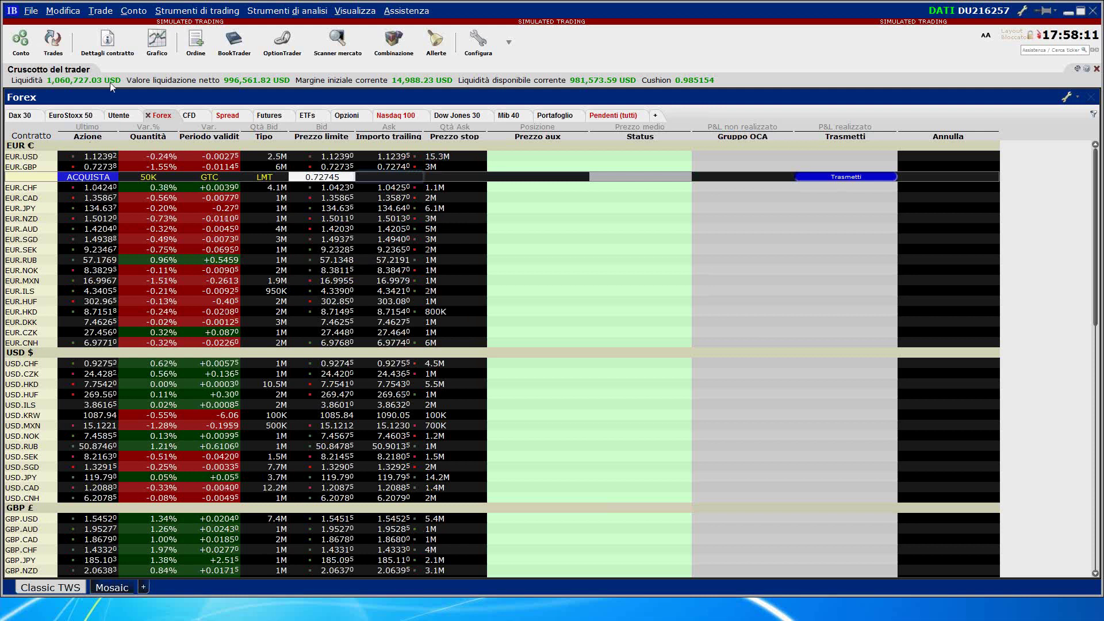
# Open the EUR.GBP daily chart maximized, leave room after the latest candle, and transmit the 50K buy order
pyautogui.click(156, 41)
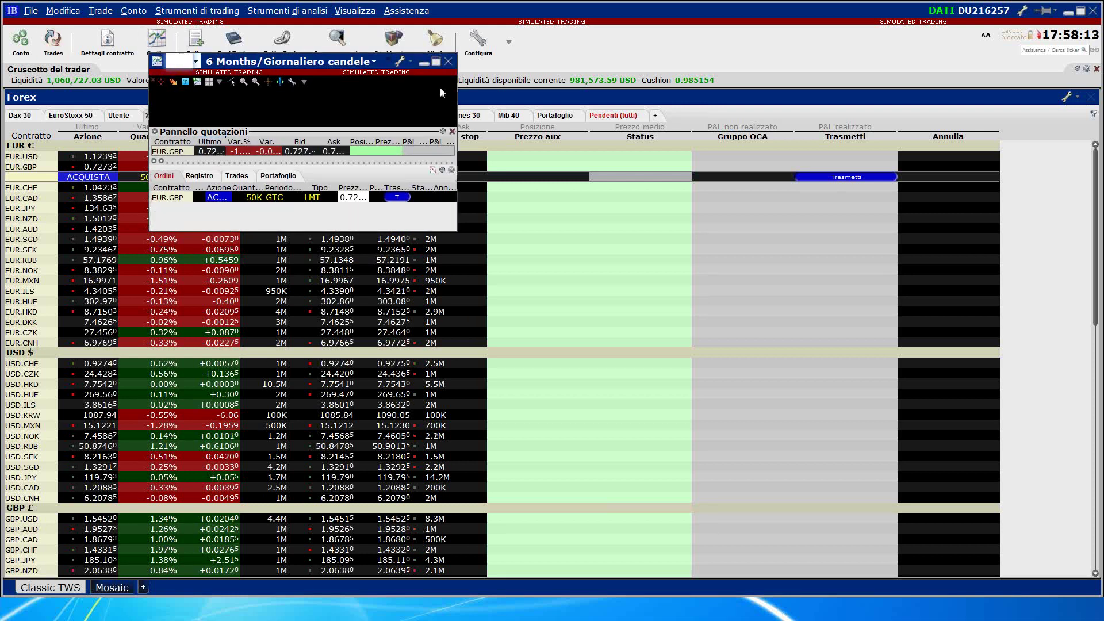
pyautogui.click(435, 61)
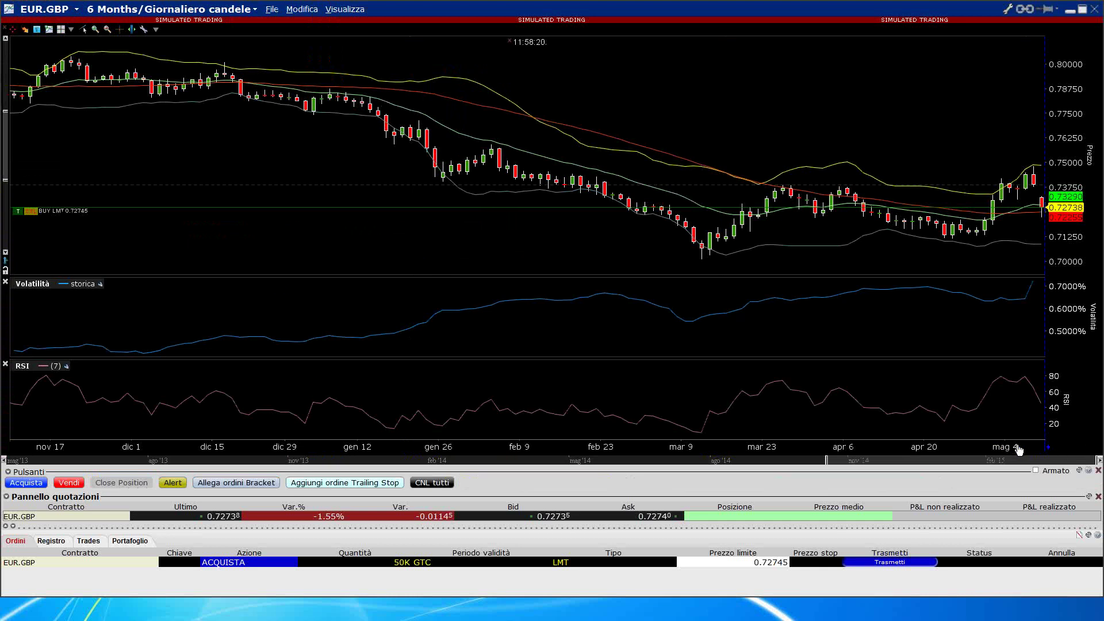
pyautogui.moveTo(1018, 450); pyautogui.dragTo(883, 448)
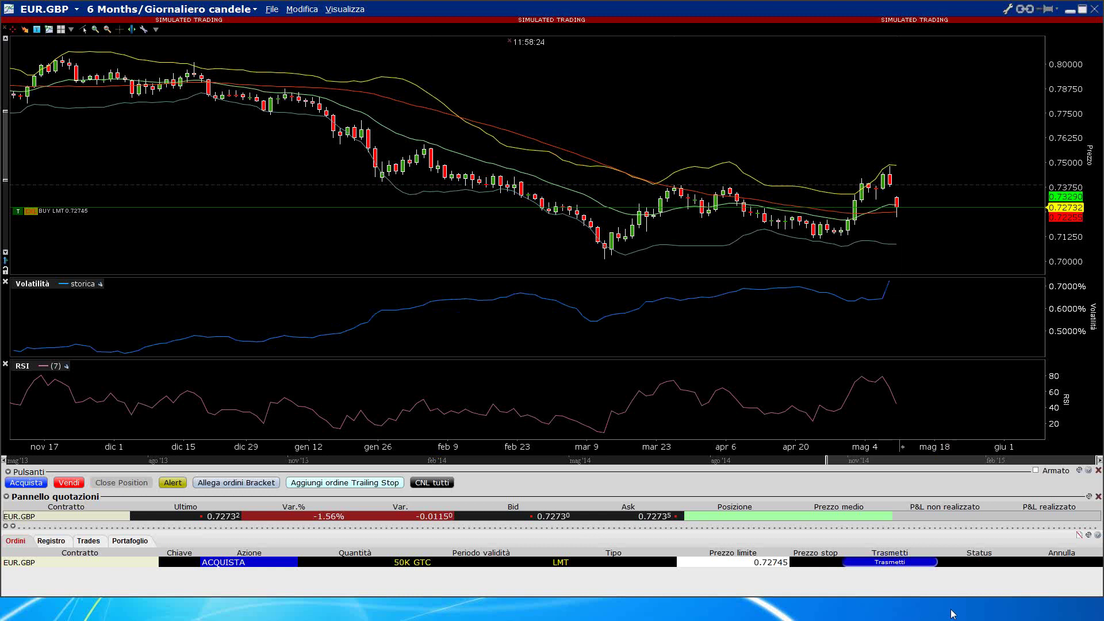
pyautogui.click(910, 567)
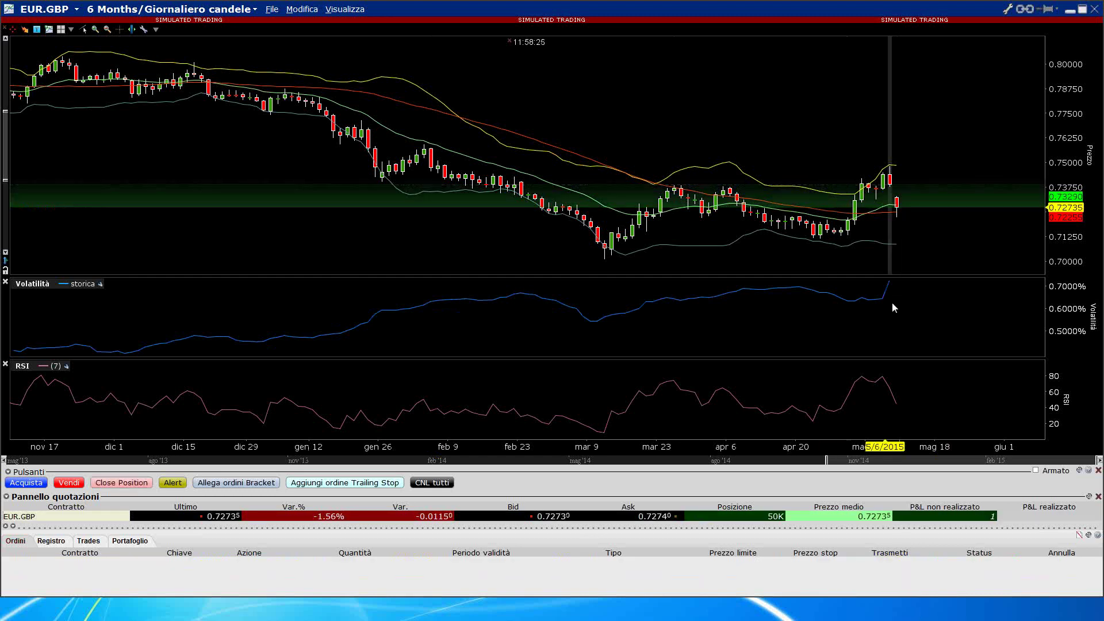
# Add a horizontal trend line at about 0.70046 under the March low of EUR.GBP and set its thickness to 4
pyautogui.rightClick(894, 263)
pyautogui.click(902, 231)
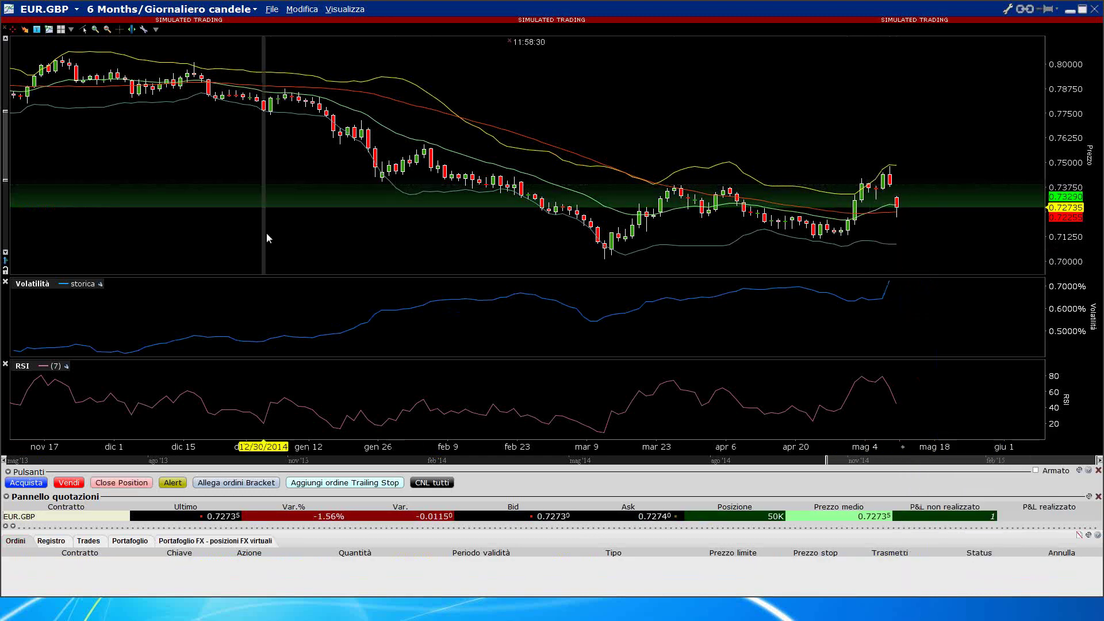
pyautogui.click(84, 28)
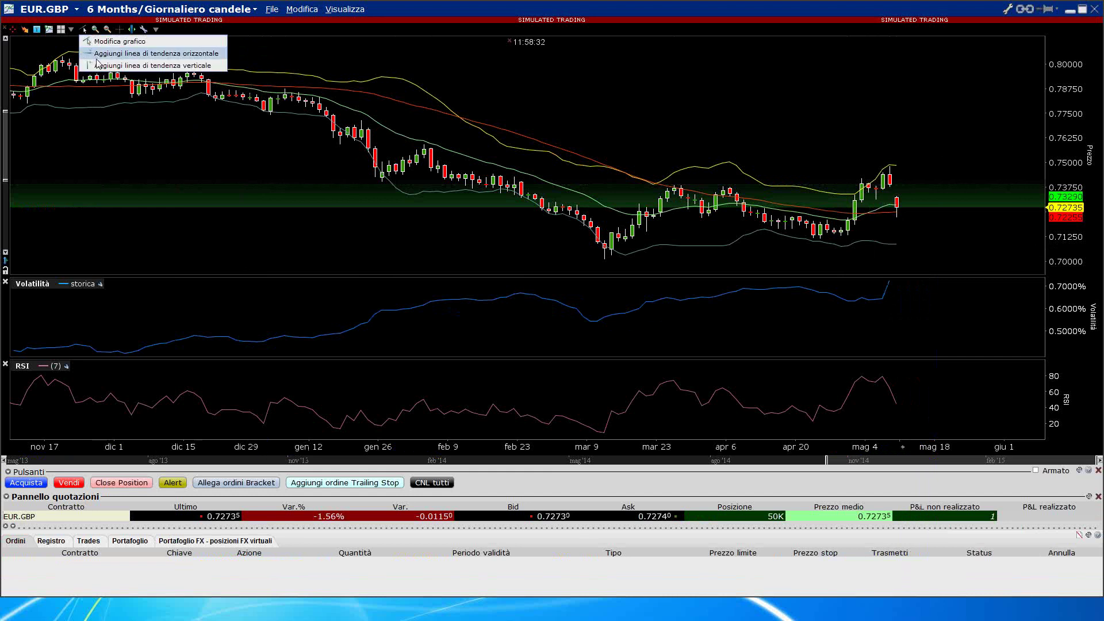
pyautogui.click(107, 54)
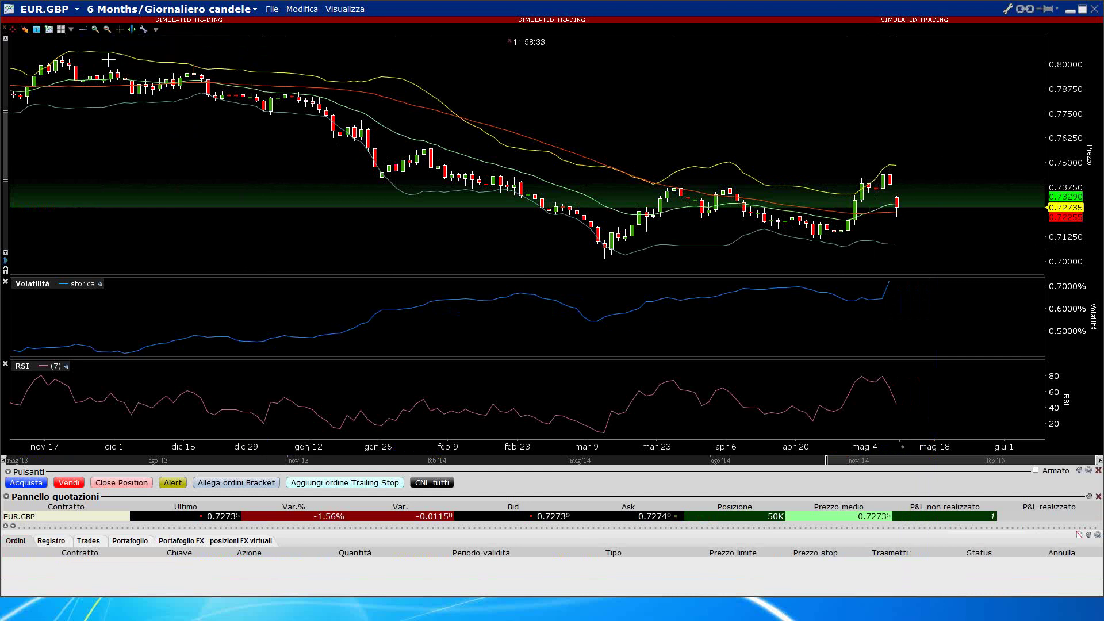
pyautogui.click(662, 260)
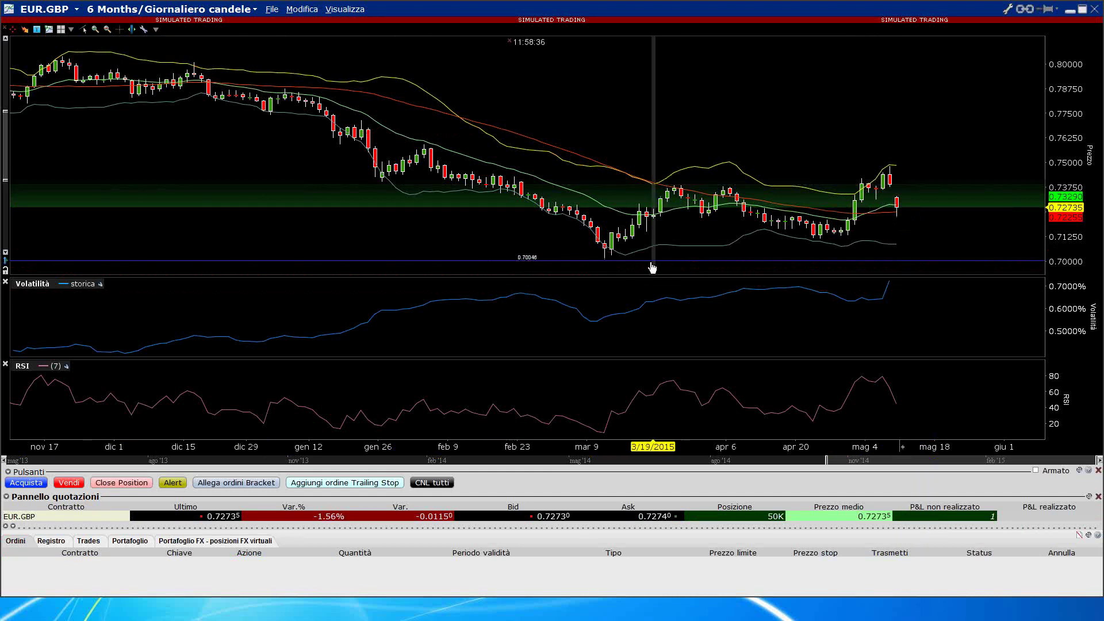
pyautogui.rightClick(625, 262)
pyautogui.moveTo(712, 304)
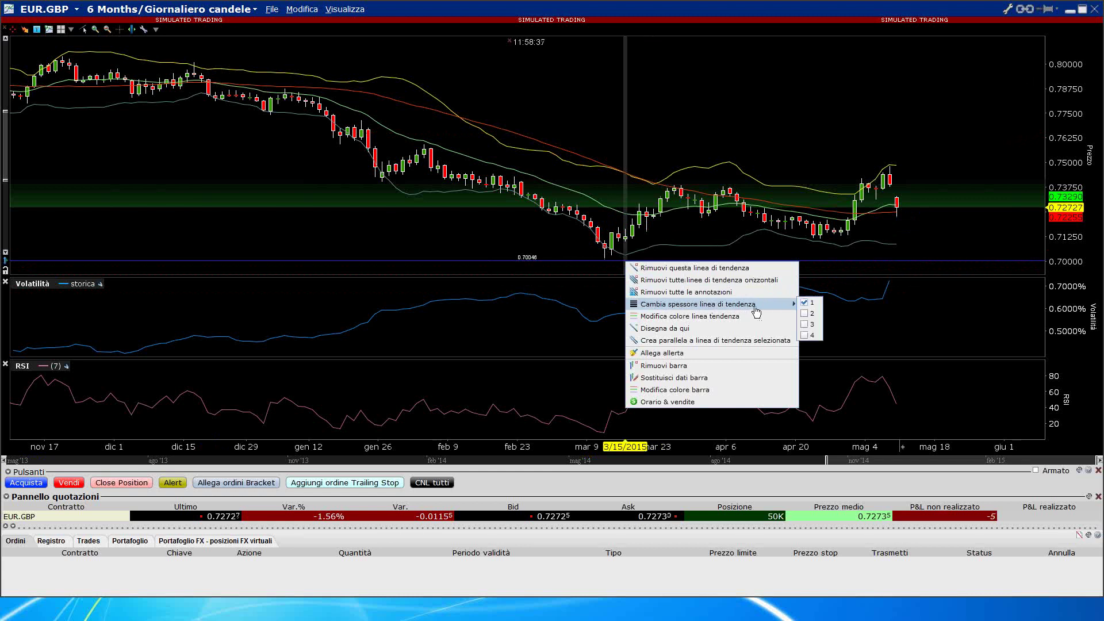
pyautogui.click(819, 336)
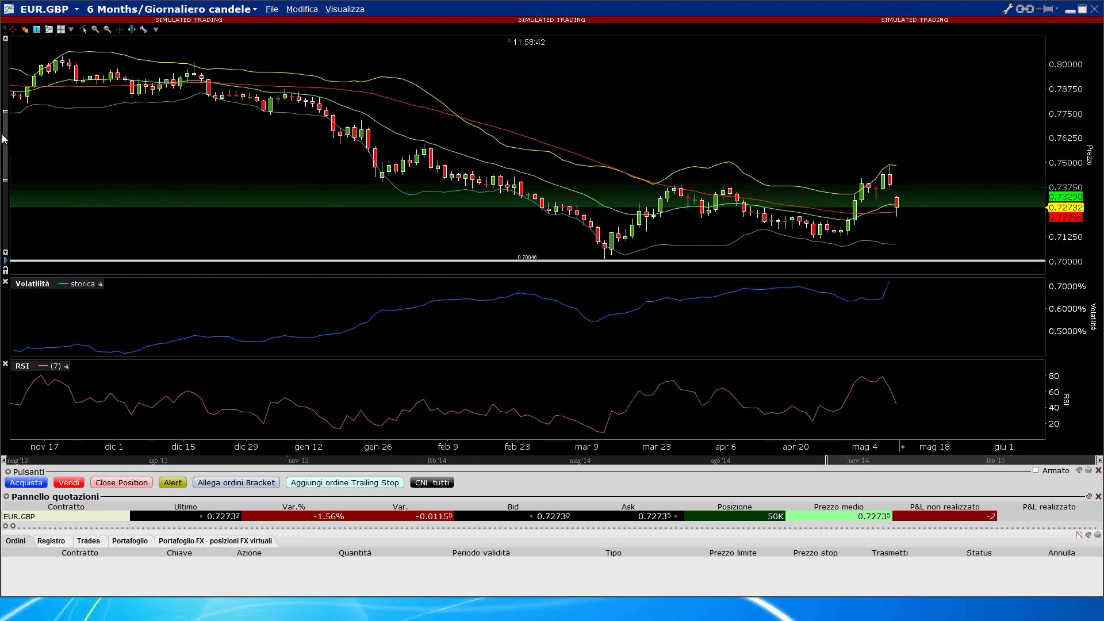
# Sketch a rising trend line from the latest candle to about 0.78, a falling one to about 0.70, and short dashes between them
pyautogui.moveTo(6, 140); pyautogui.dragTo(8, 146)
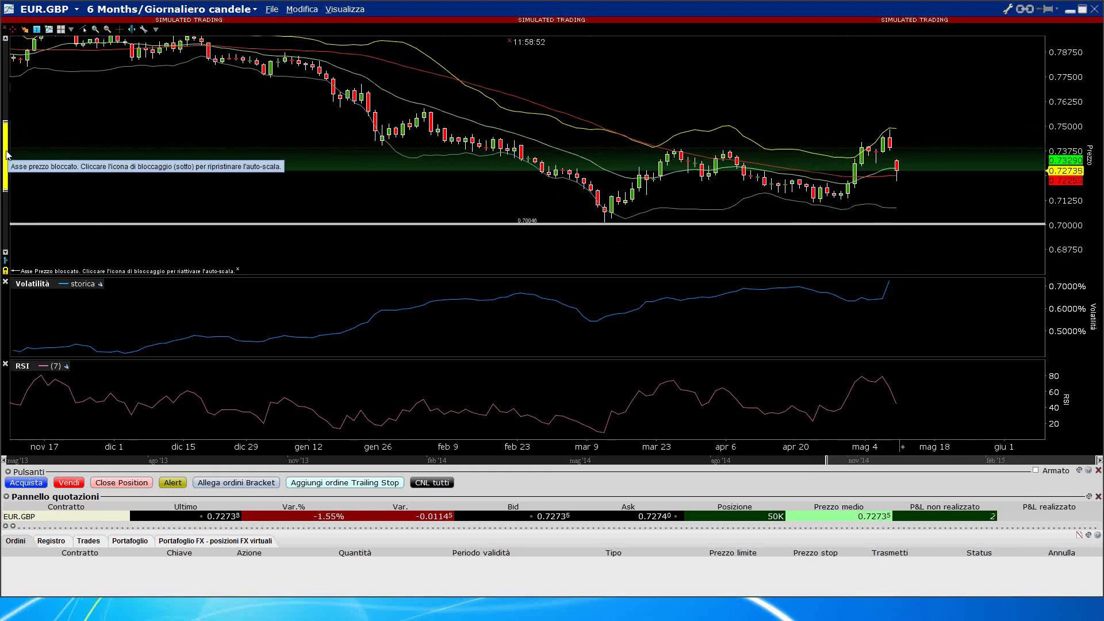
pyautogui.moveTo(6, 152); pyautogui.dragTo(30, 155)
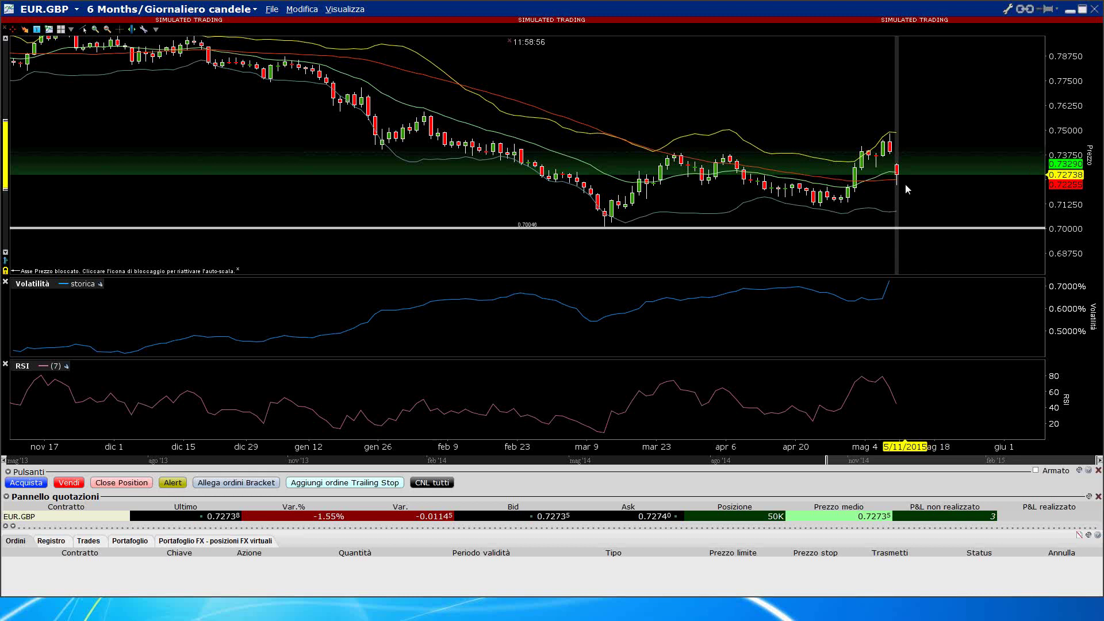
pyautogui.moveTo(906, 178); pyautogui.dragTo(941, 66)
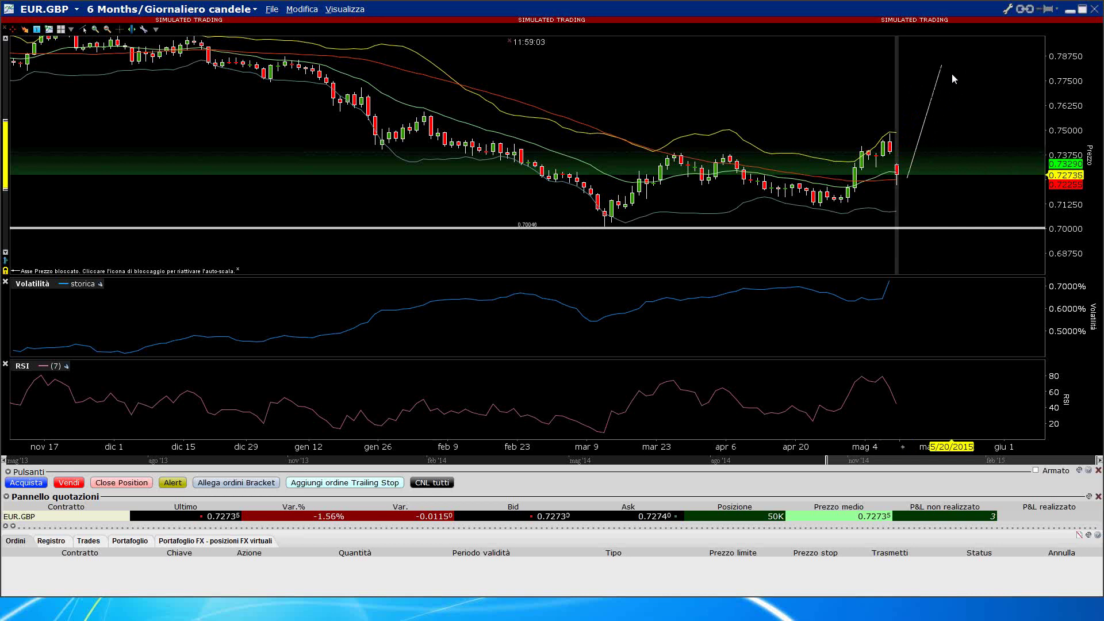
pyautogui.moveTo(949, 74); pyautogui.dragTo(994, 228)
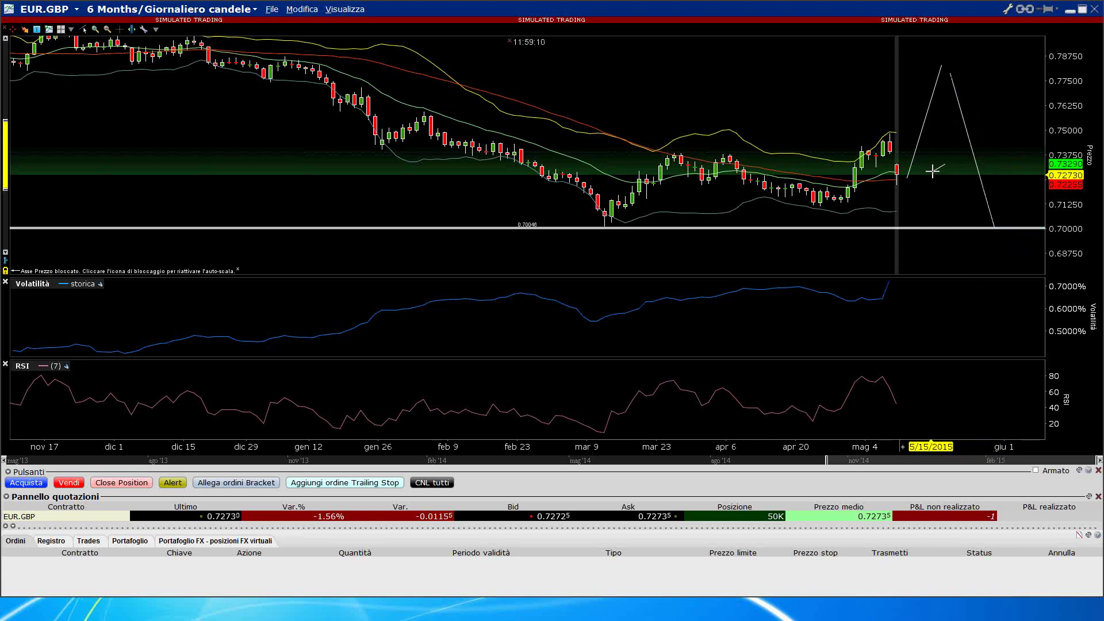
pyautogui.moveTo(932, 171); pyautogui.dragTo(943, 82)
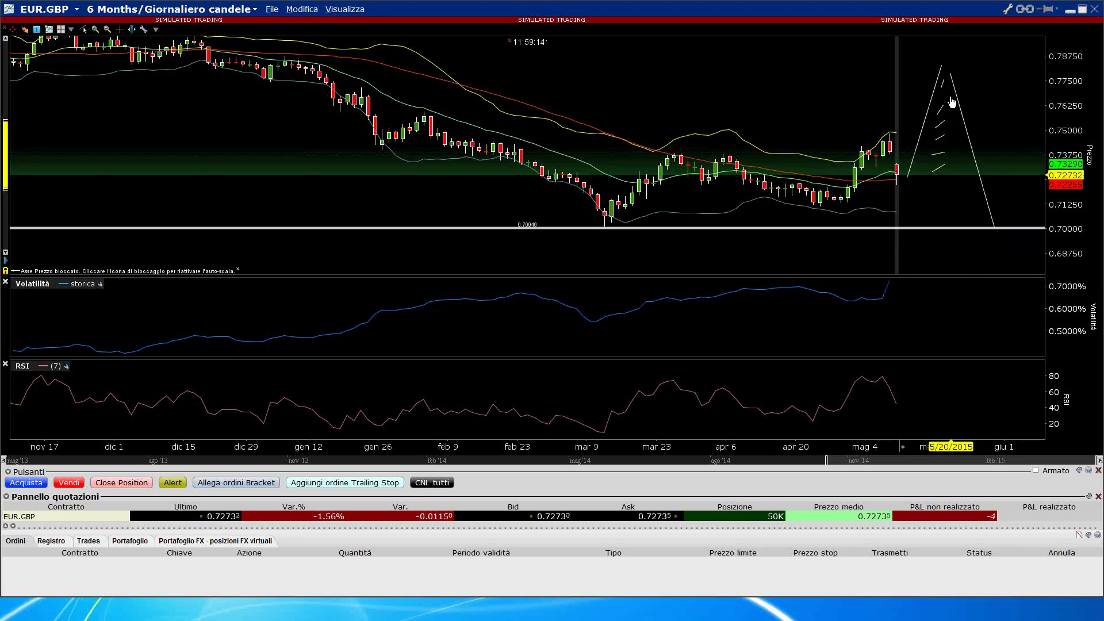
# Remove the falling trend line and clear all remaining annotations from the EUR.GBP chart
pyautogui.rightClick(952, 102)
pyautogui.click(960, 112)
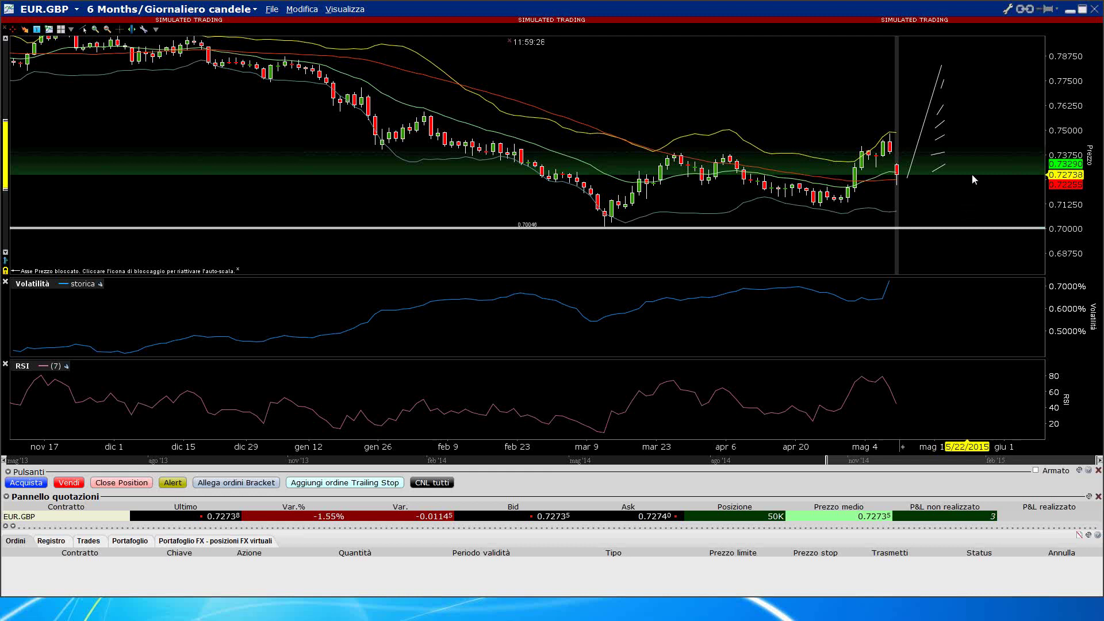
pyautogui.scroll(1, 6, 134)
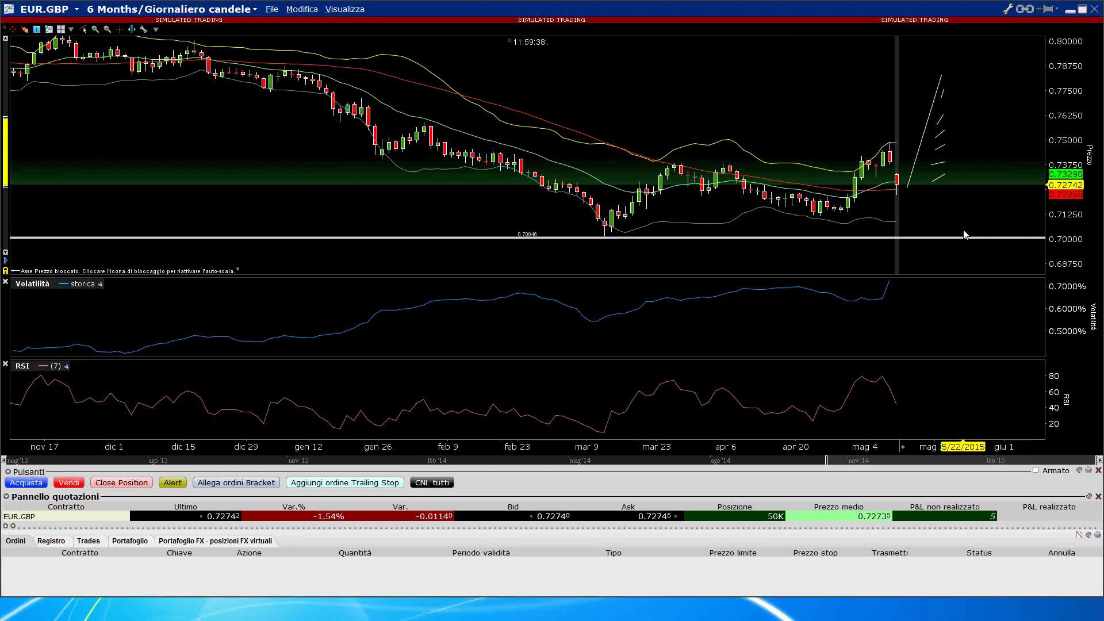
pyautogui.click(967, 236)
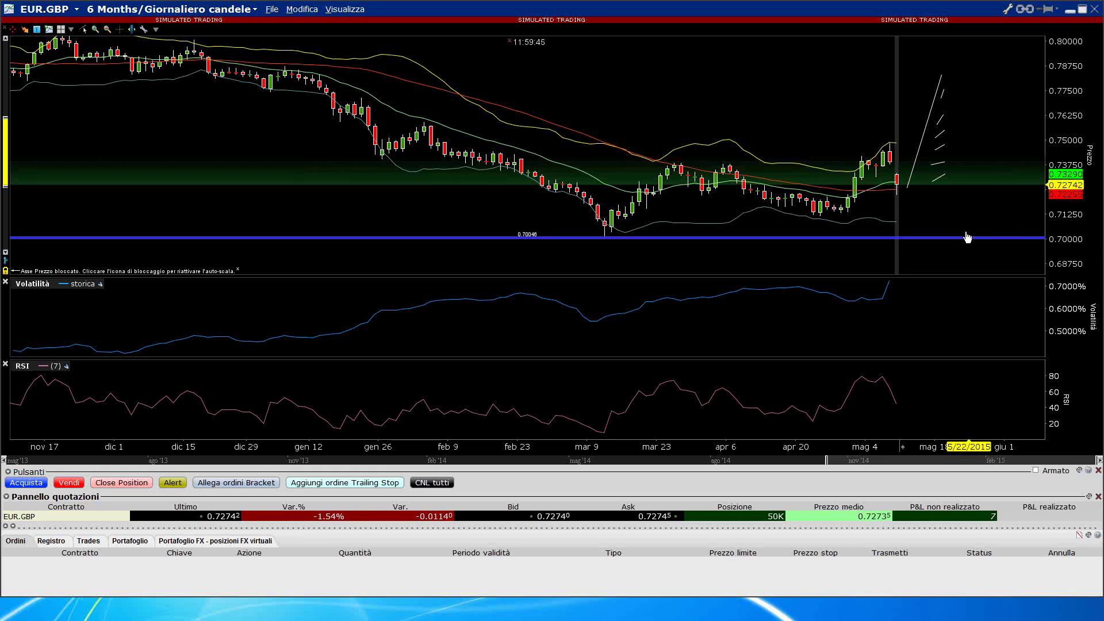
pyautogui.rightClick(930, 179)
pyautogui.click(966, 197)
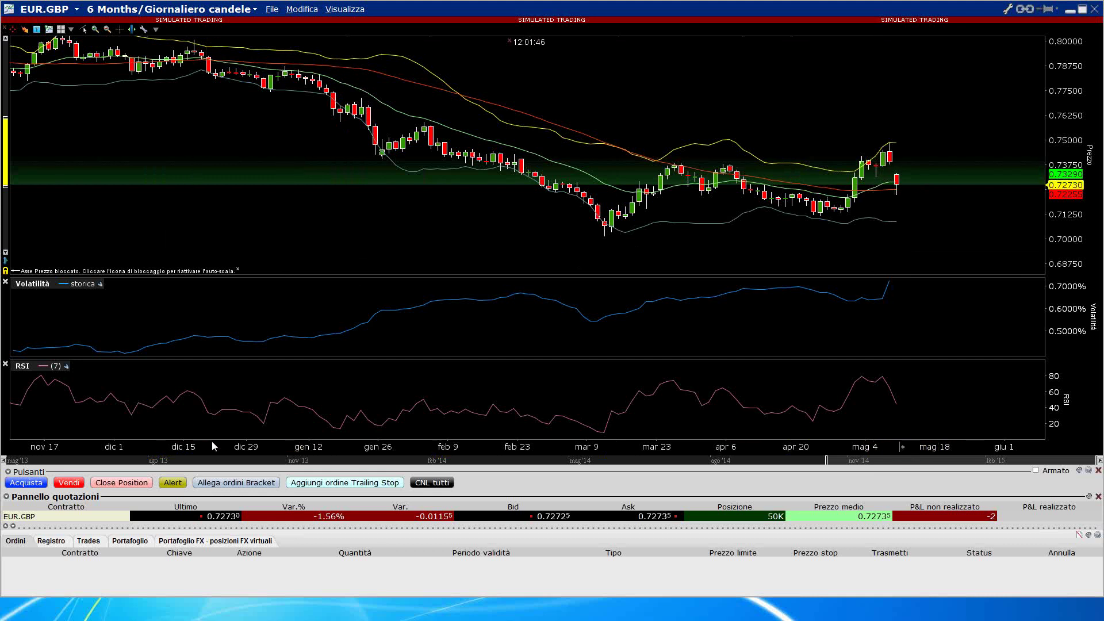
# Create a 50K GTC sell order of type TRAIL for EUR.GBP with a stop price of 0.70
pyautogui.click(69, 483)
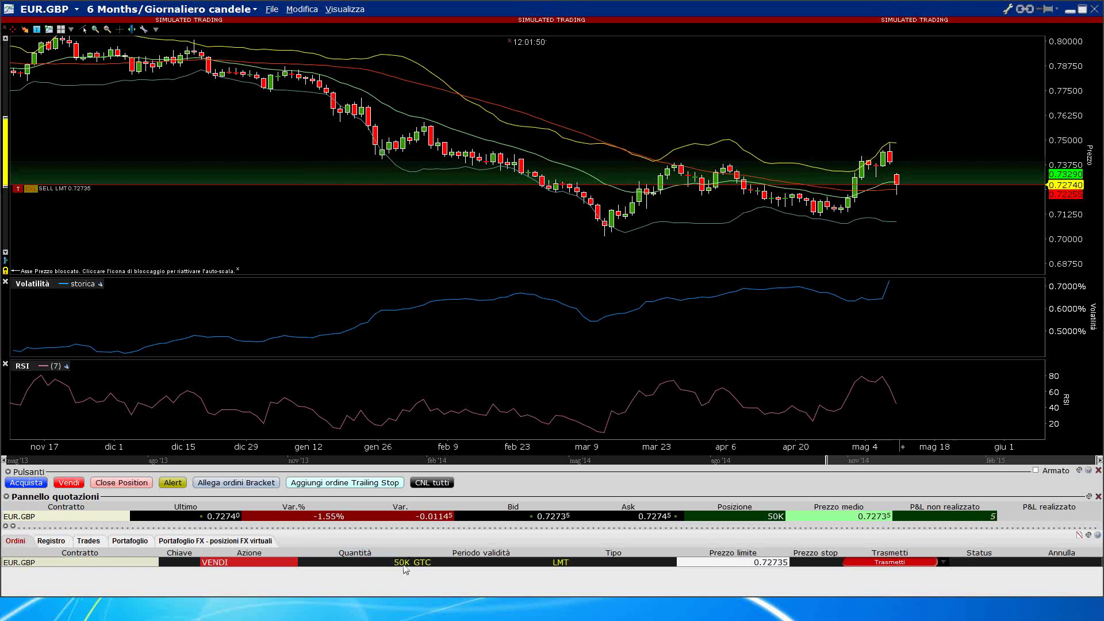
pyautogui.click(584, 568)
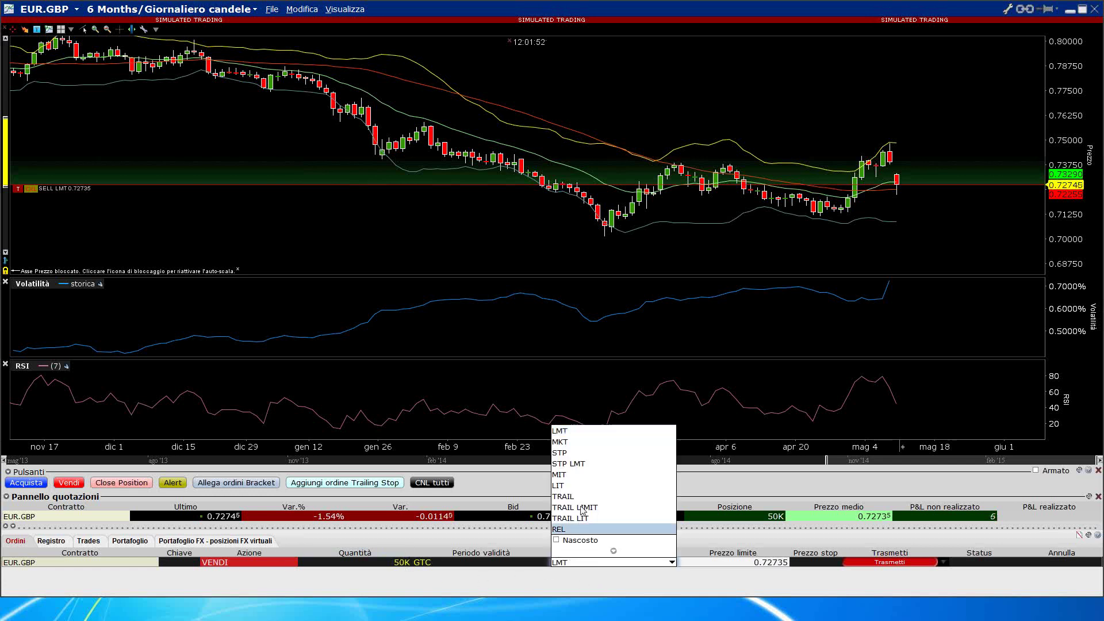
pyautogui.click(574, 496)
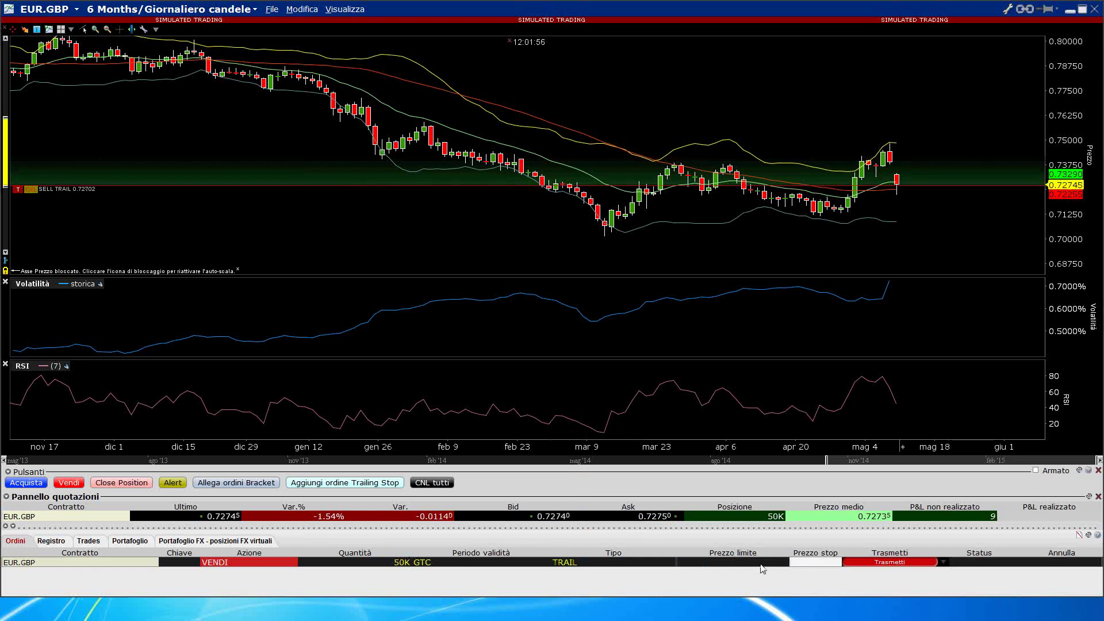
pyautogui.click(794, 562)
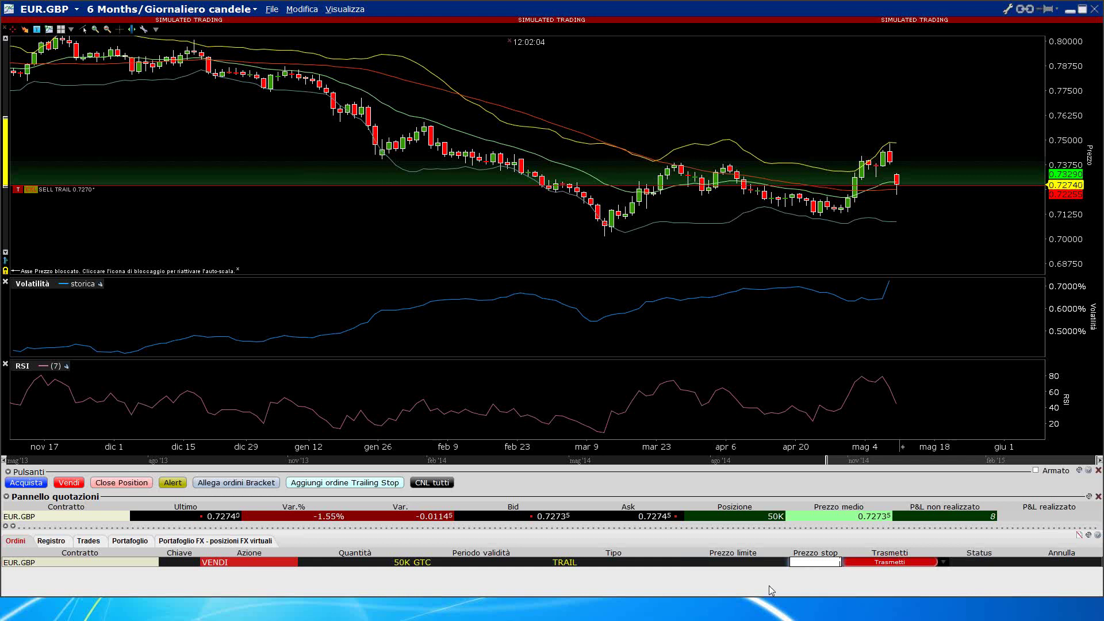
pyautogui.write('0.70')
pyautogui.press('Return')
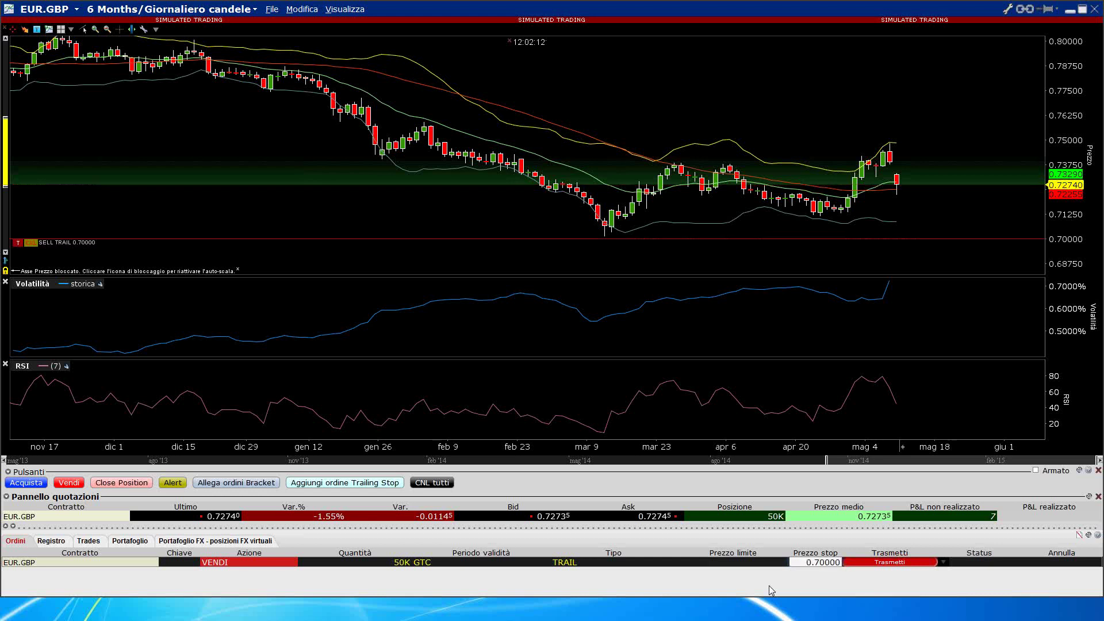
# Draw a vertical line from the current EUR.GBP price down to about 0.70 and leave more empty room after the latest candle
pyautogui.moveTo(985, 185); pyautogui.dragTo(987, 243)
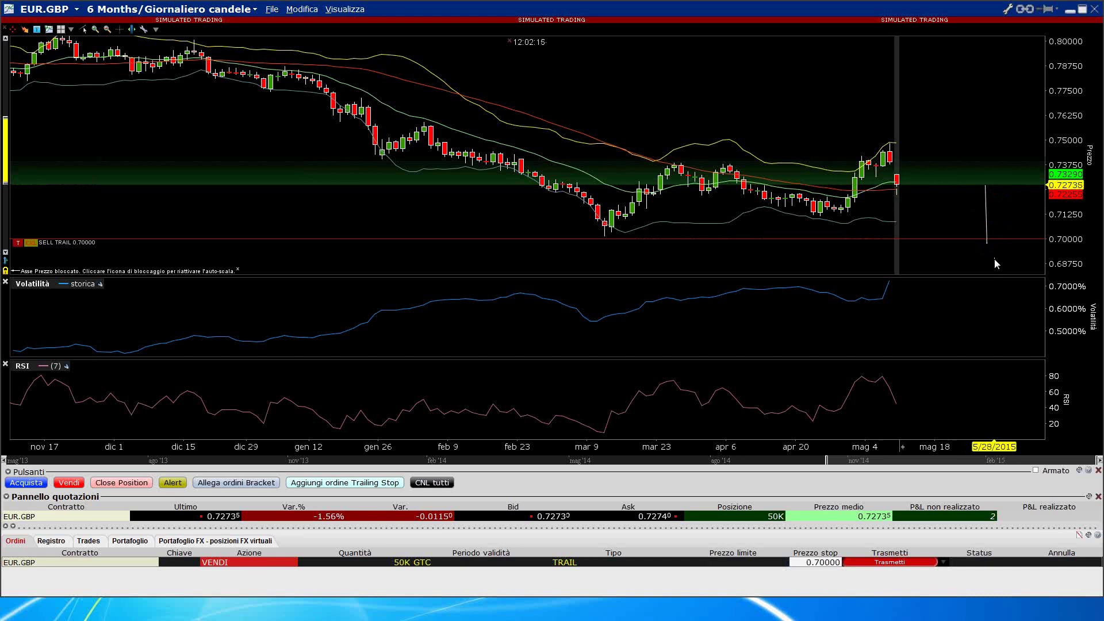
pyautogui.moveTo(988, 246)
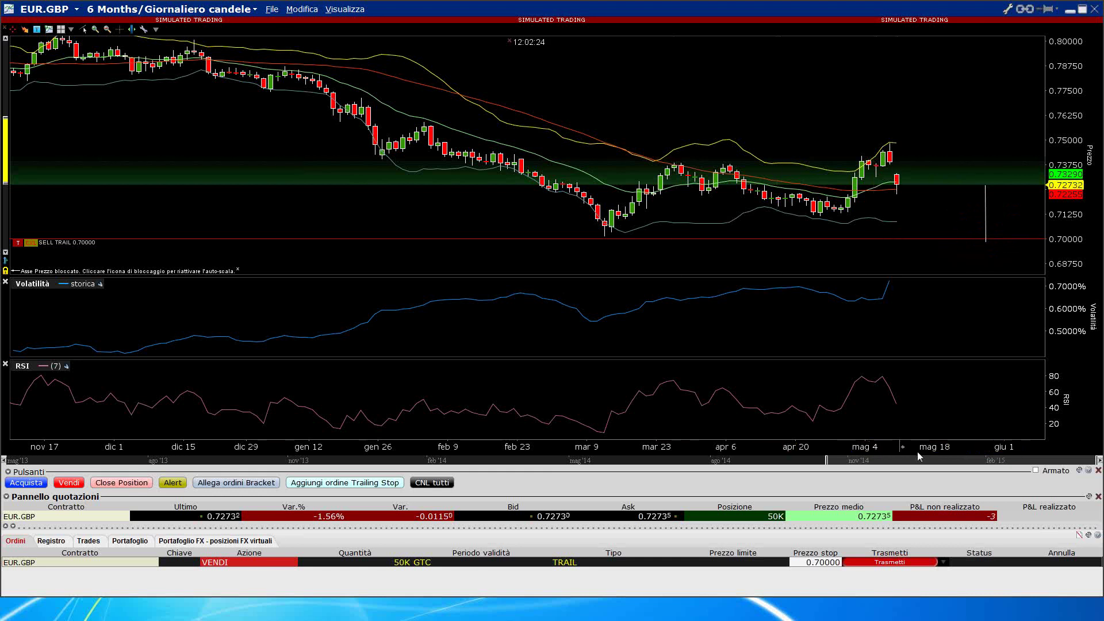
pyautogui.moveTo(902, 452); pyautogui.dragTo(580, 447)
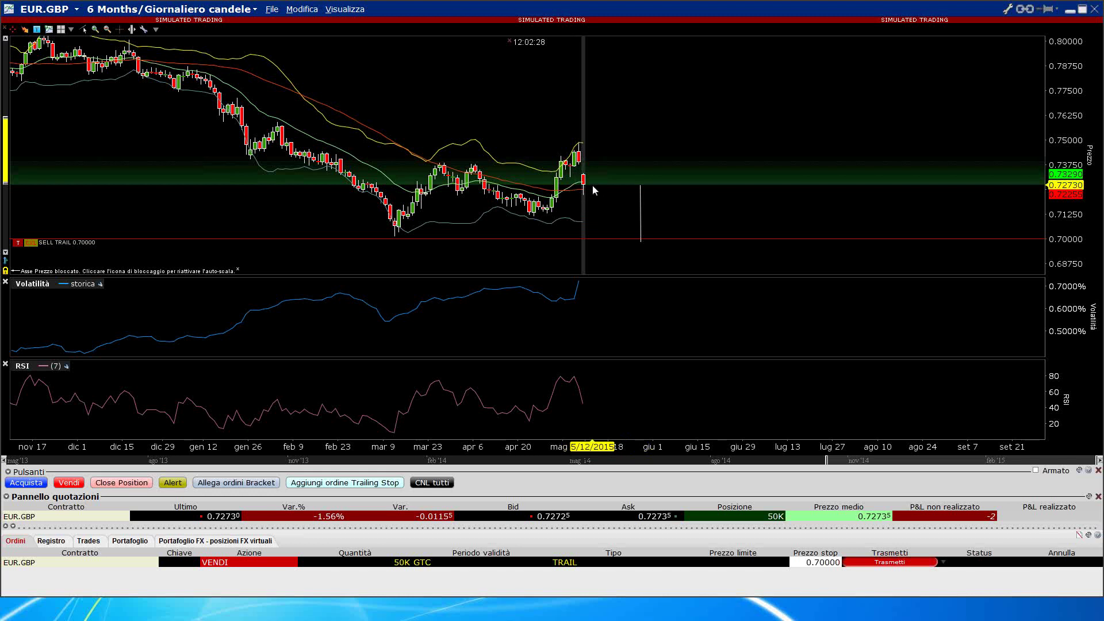
pyautogui.moveTo(591, 192); pyautogui.dragTo(608, 225)
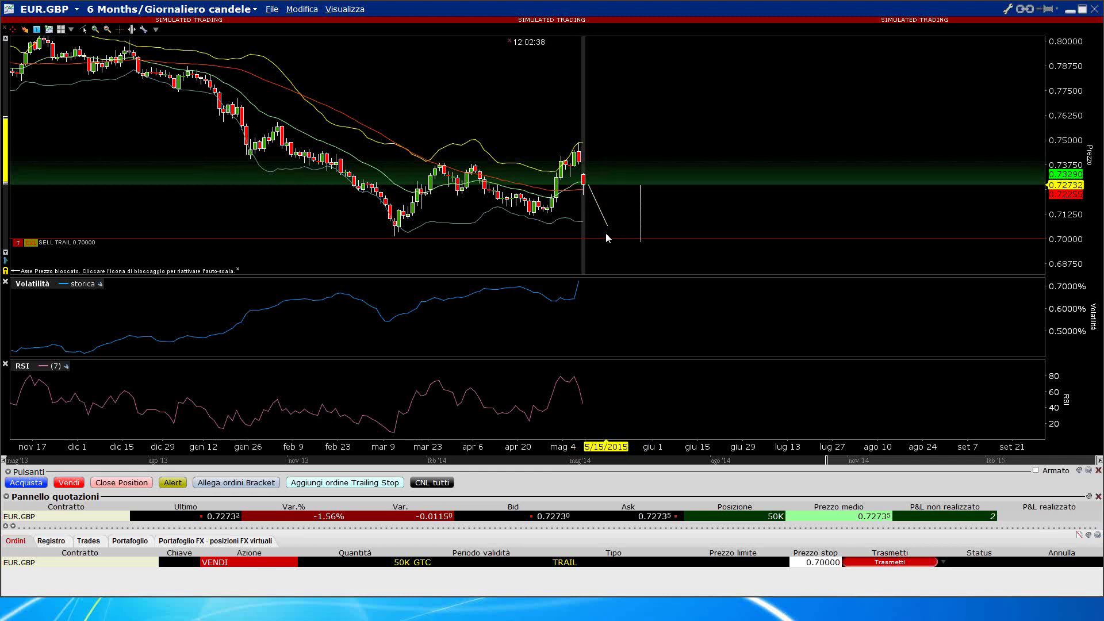
pyautogui.rightClick(605, 223)
pyautogui.click(638, 219)
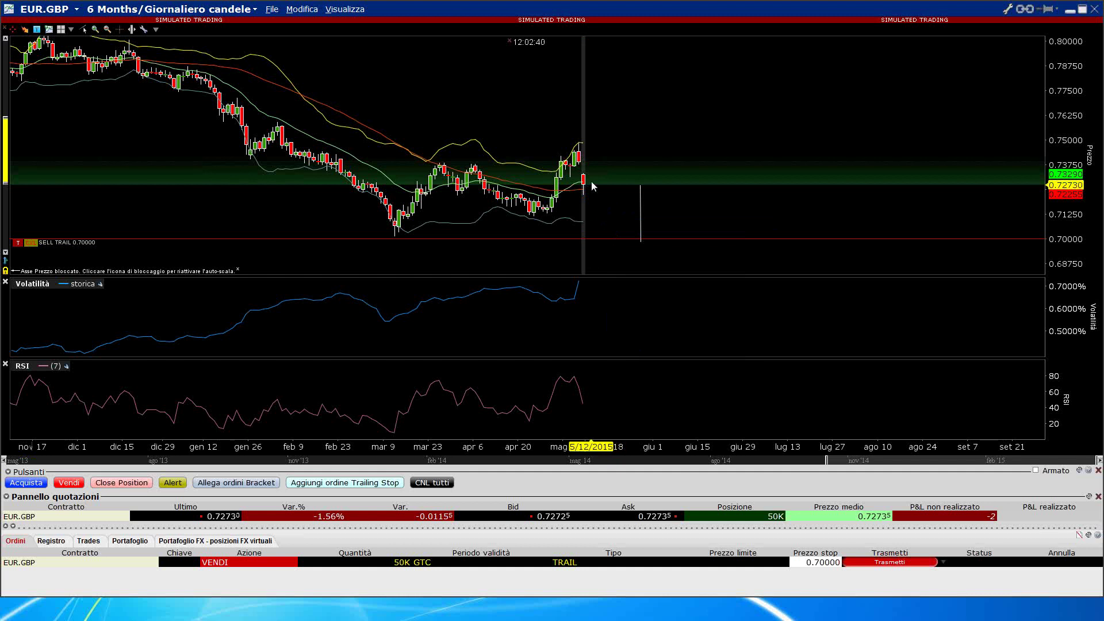
# Sketch a rising line from the latest EUR.GBP candle towards about 0.75, with short dashes near its upper end
pyautogui.moveTo(592, 182)
pyautogui.mouseDown()
pyautogui.moveTo(632, 132)
pyautogui.moveTo(641, 138)
pyautogui.mouseUp()
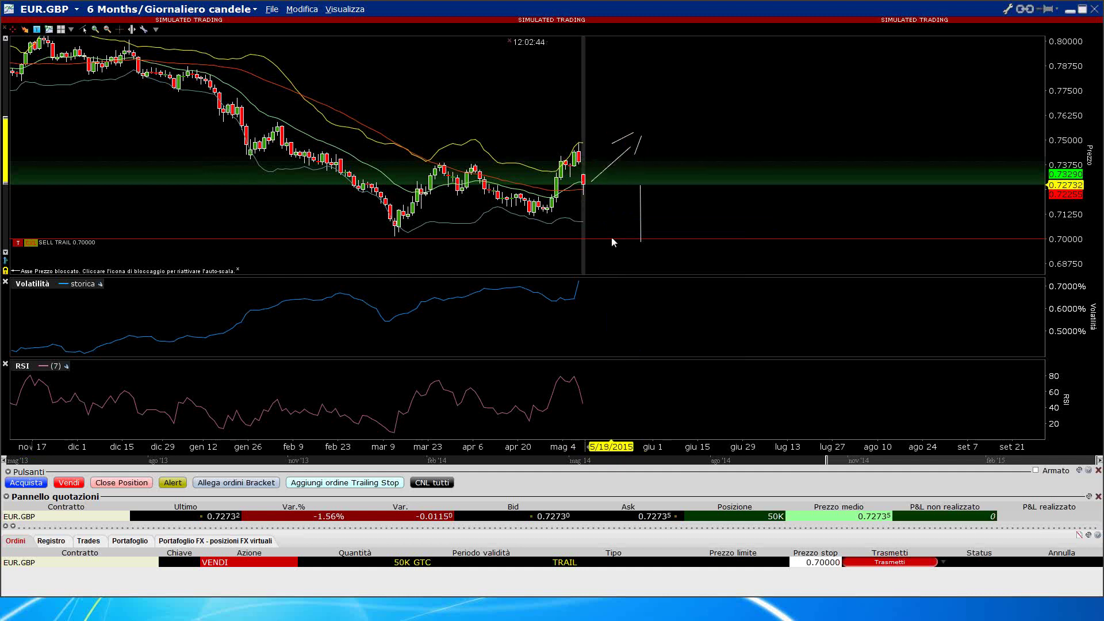
pyautogui.click(641, 220)
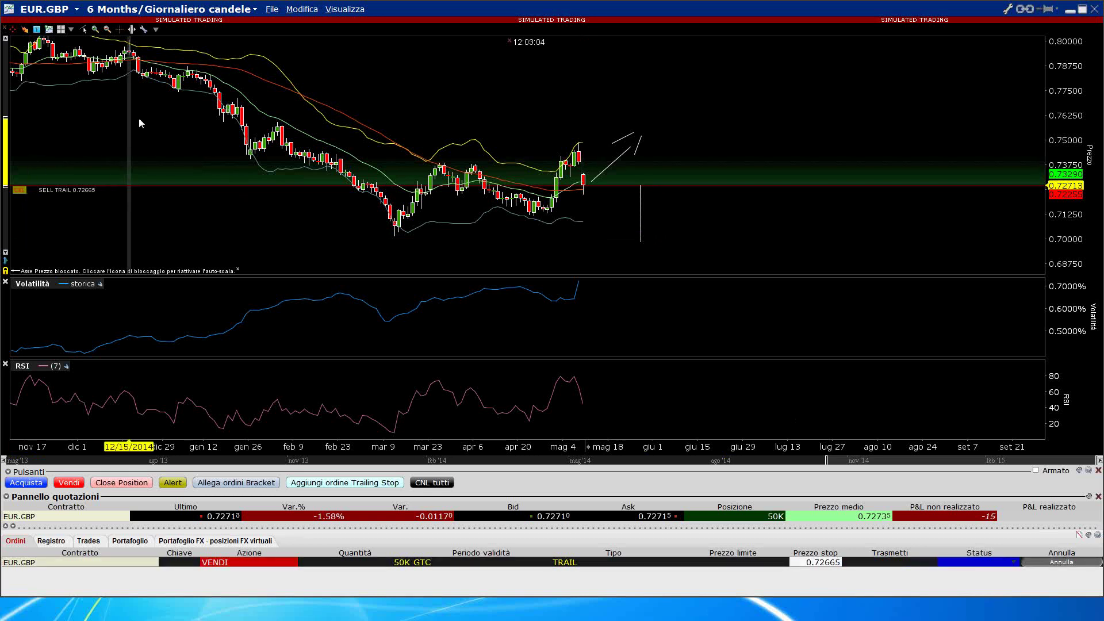
# Change the EUR.GBP chart to 5-minute candles and enlarge the most recent candles around the trailing stop level
pyautogui.click(161, 8)
pyautogui.click(136, 46)
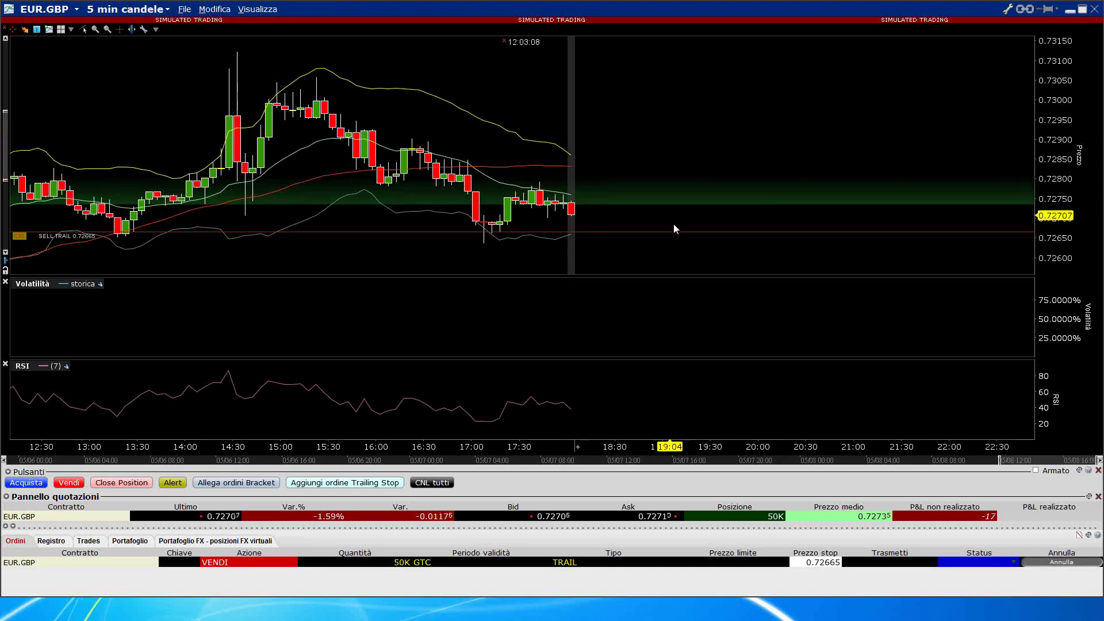
pyautogui.scroll(2, 672, 223)
pyautogui.scroll(-2, 671, 224)
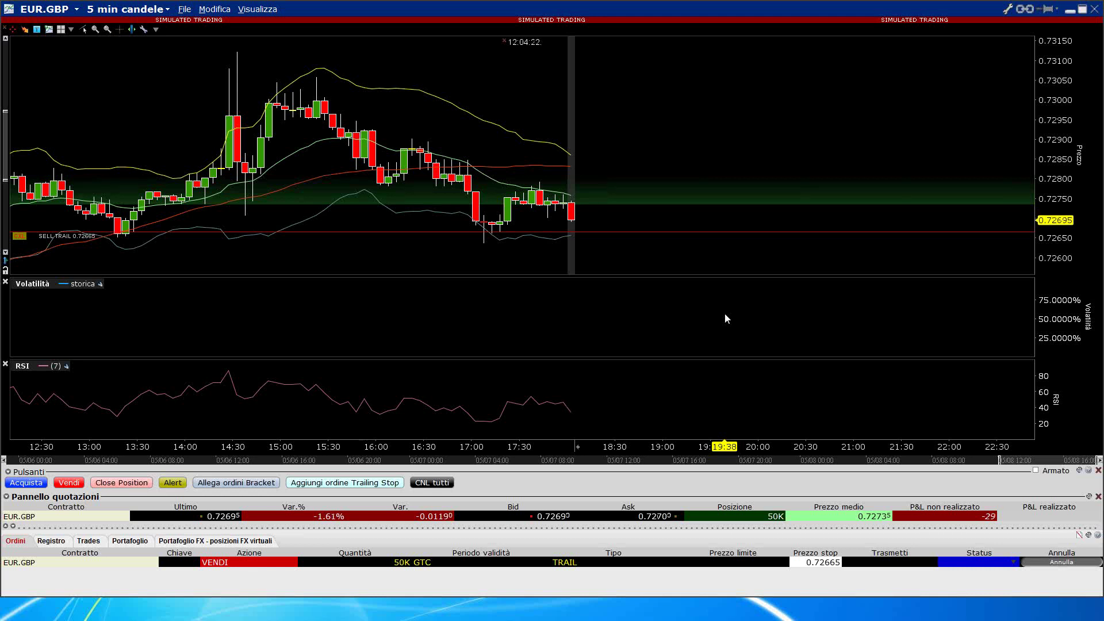
pyautogui.scroll(2, 690, 288)
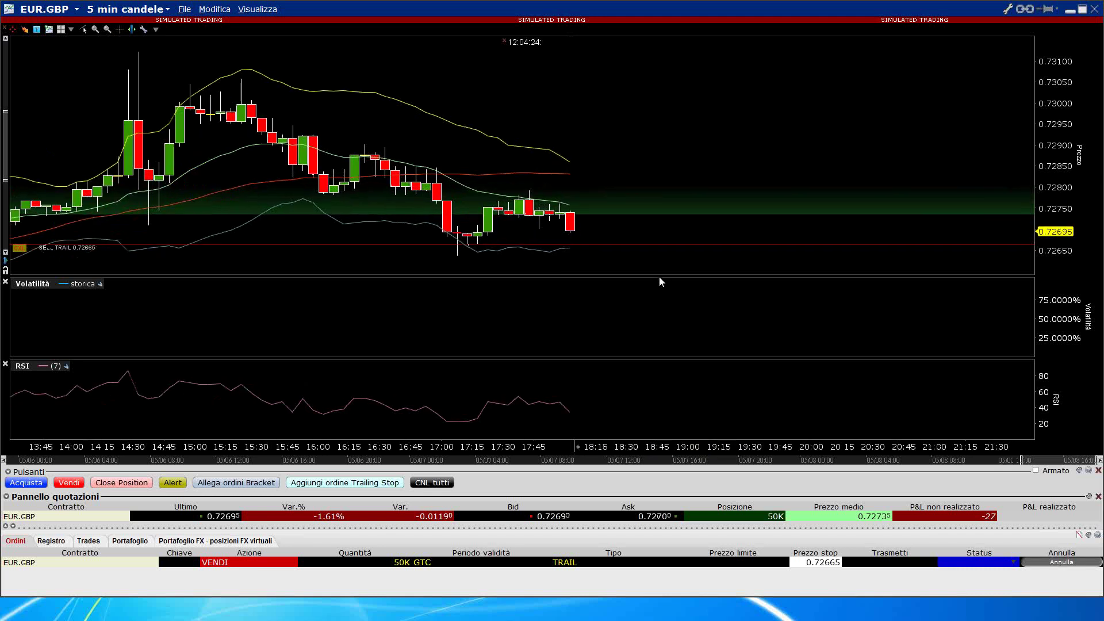
pyautogui.scroll(1, 654, 274)
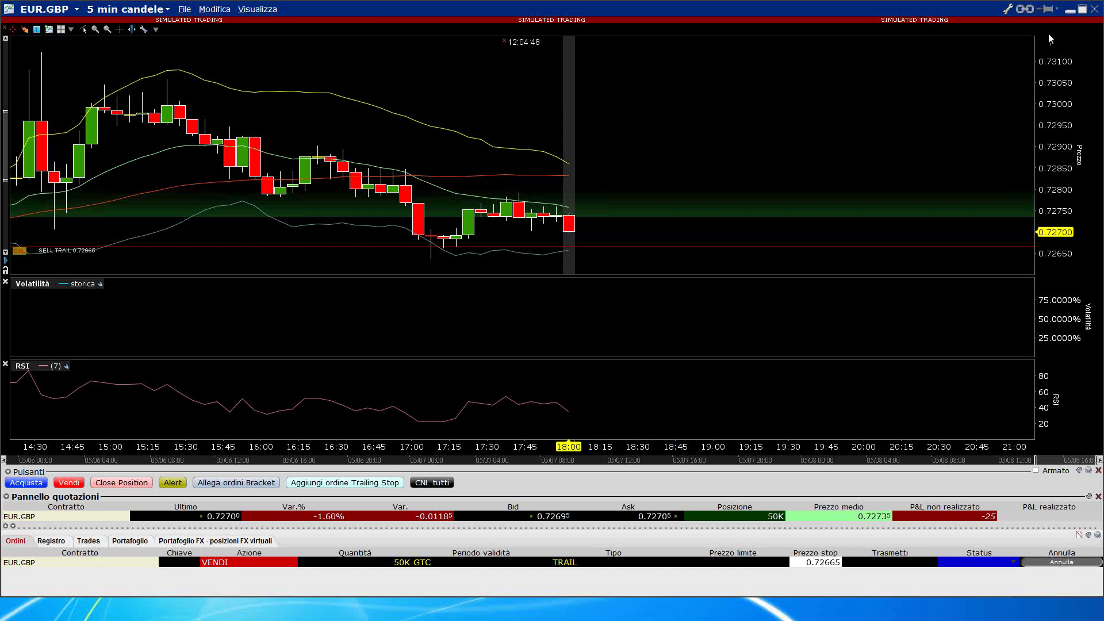
# Leave the EUR.GBP chart for the Futures watchlist, then view the ES Jun19'15 daily chart and close it
pyautogui.click(1071, 10)
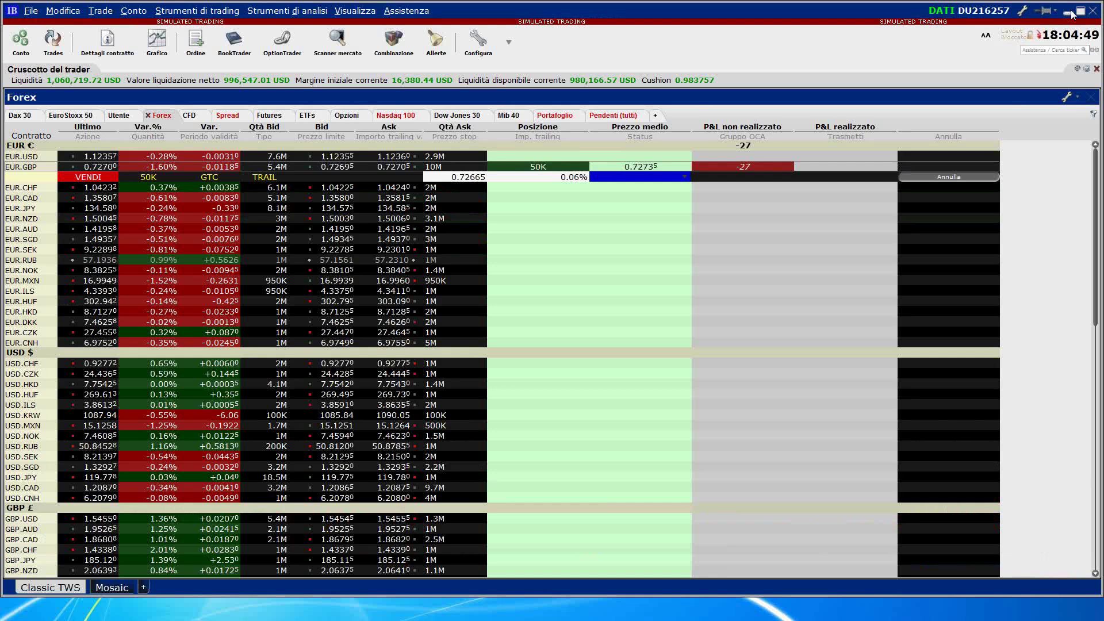
pyautogui.click(276, 118)
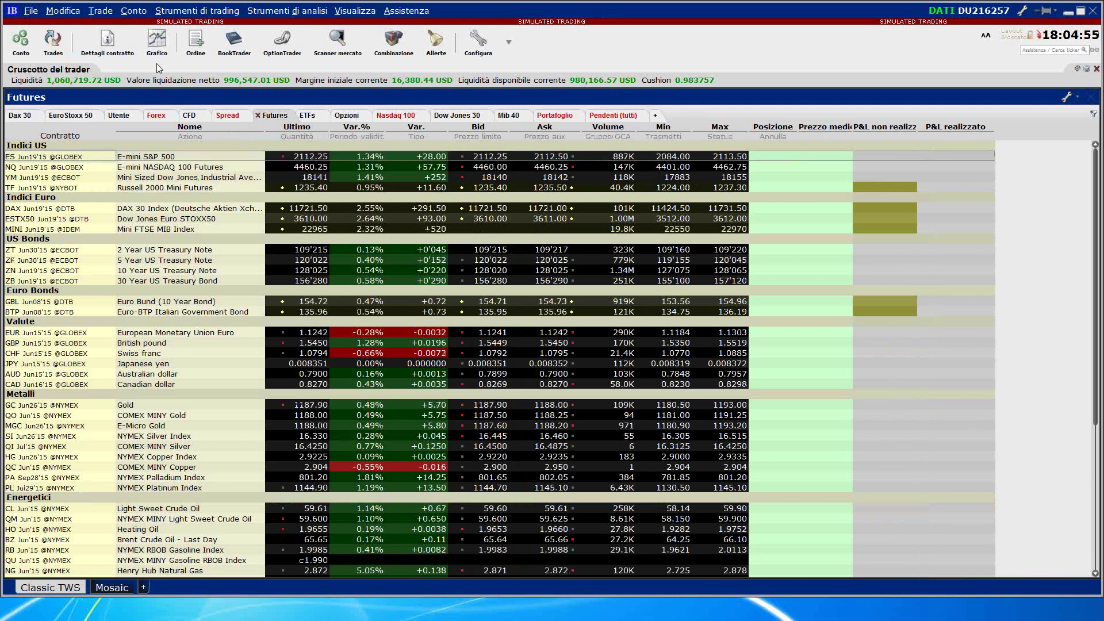
pyautogui.click(157, 45)
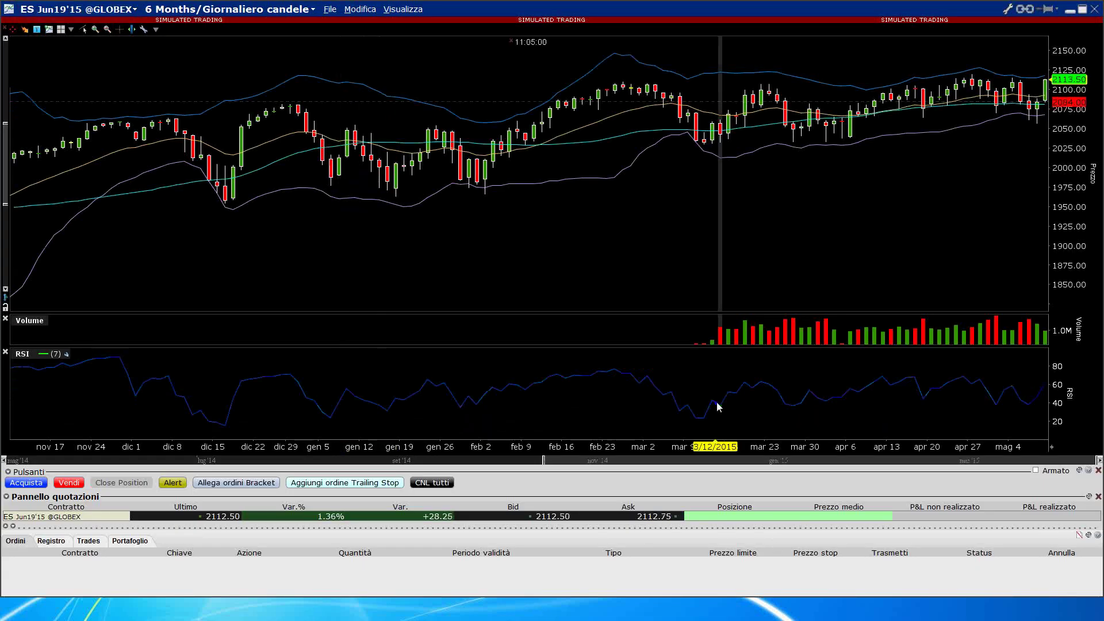
pyautogui.click(1093, 9)
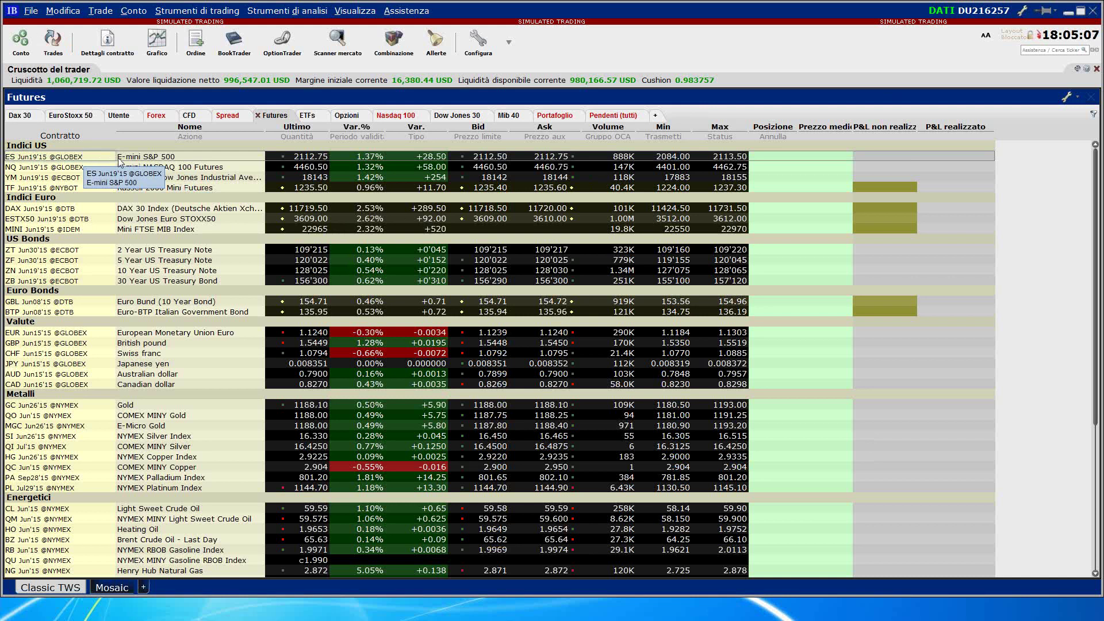
# Create a GTC limit order to sell 1 E-mini S&P 500 contract at 2112.75 and transmit it
pyautogui.click(536, 159)
pyautogui.click(243, 168)
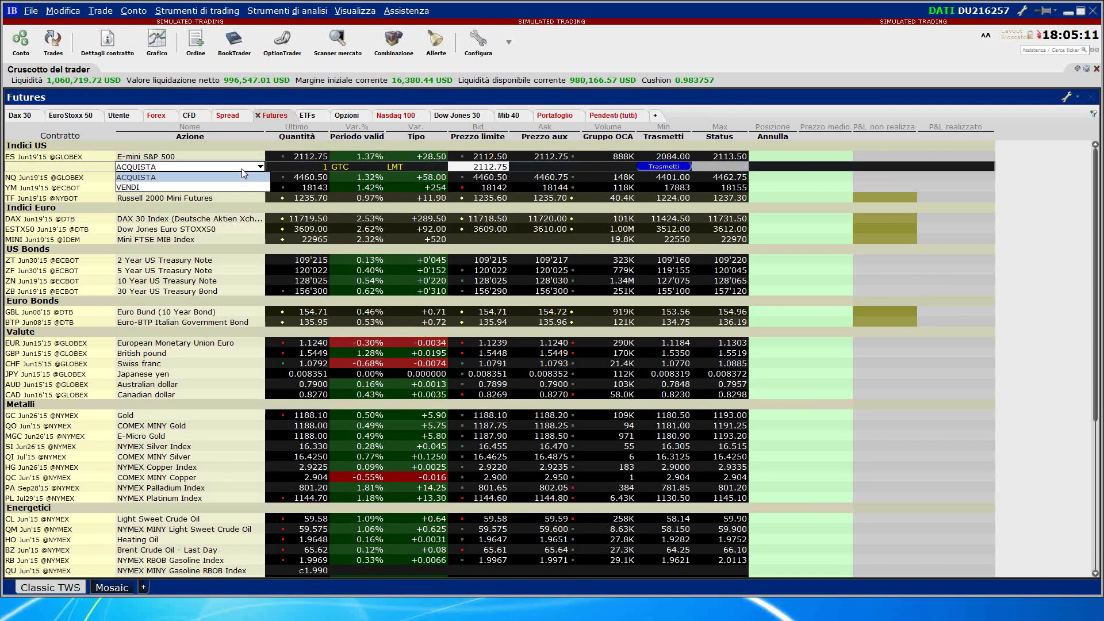
pyautogui.click(241, 187)
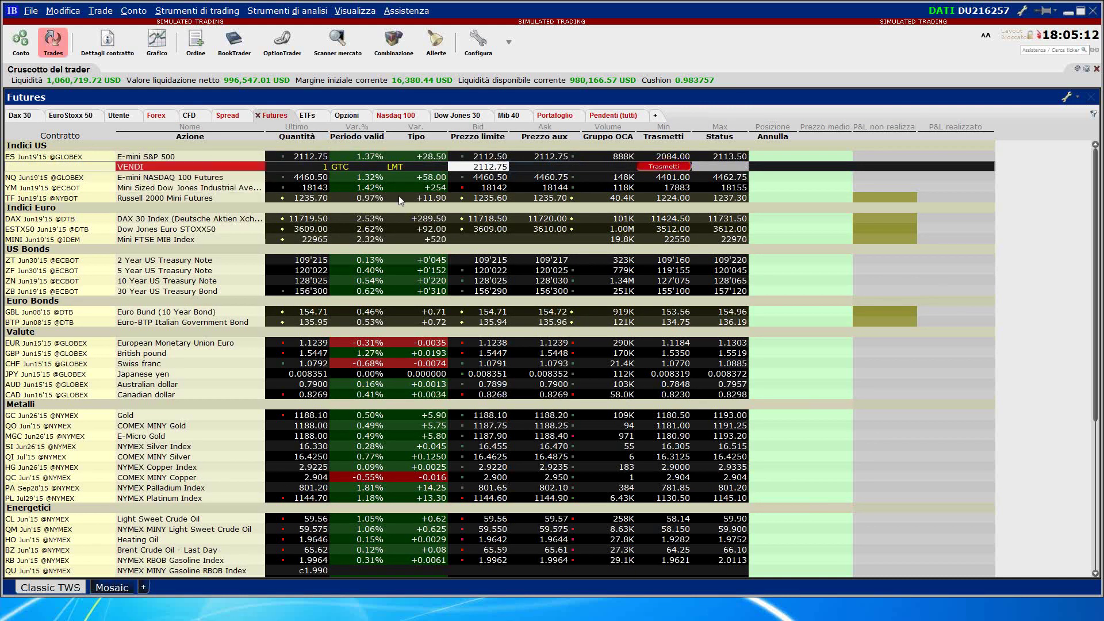
pyautogui.click(658, 169)
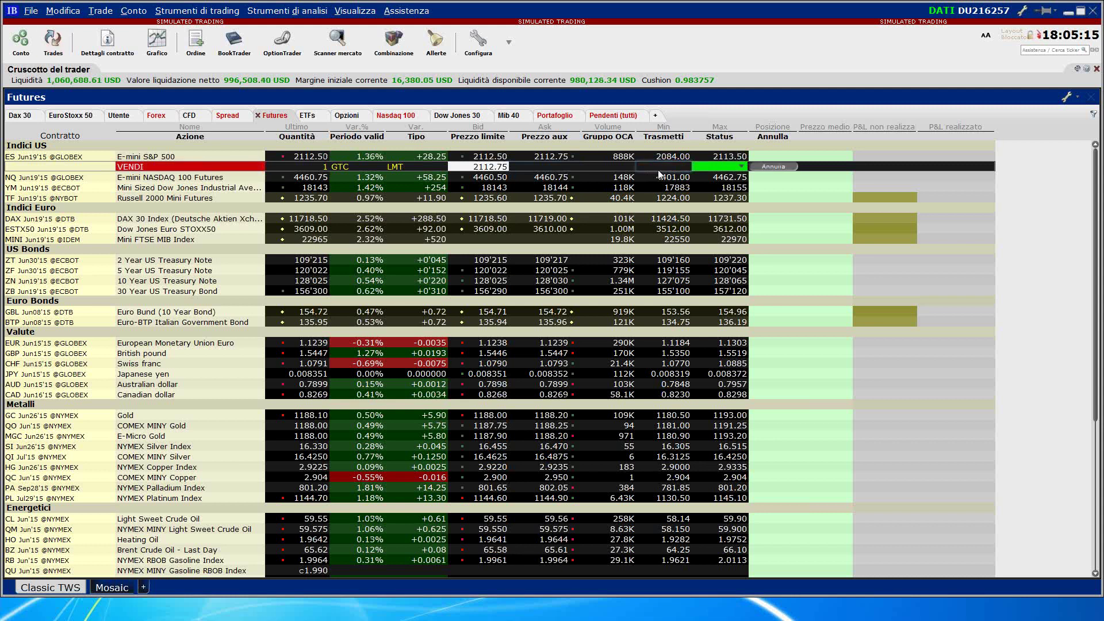
# Change the working E-mini S&P 500 sell order to type MKT and transmit the modification
pyautogui.click(396, 168)
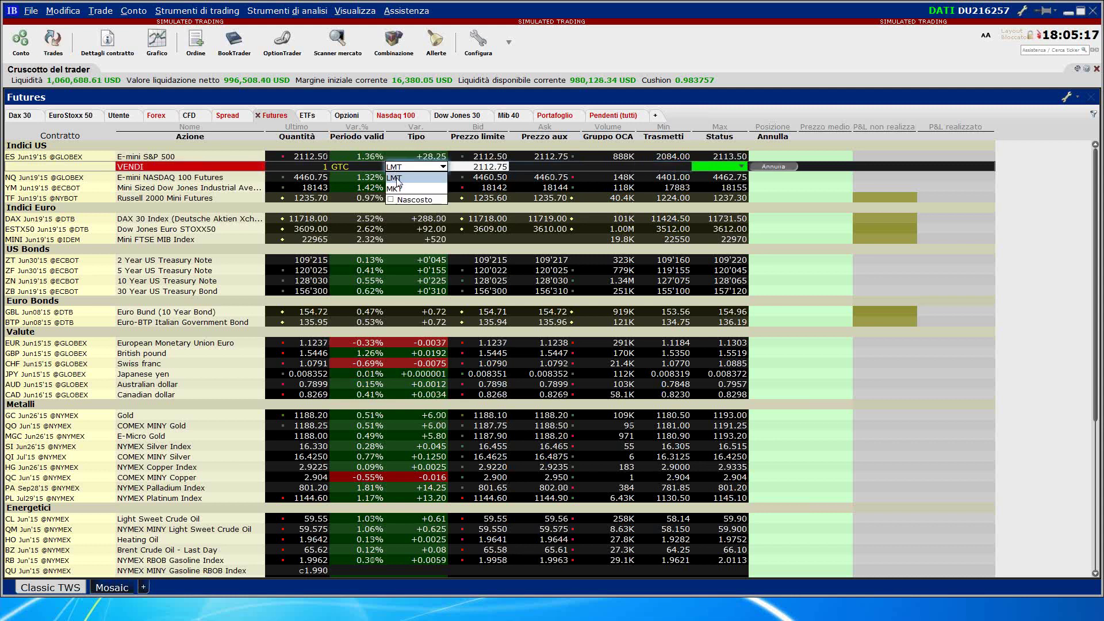
pyautogui.click(395, 187)
pyautogui.click(659, 168)
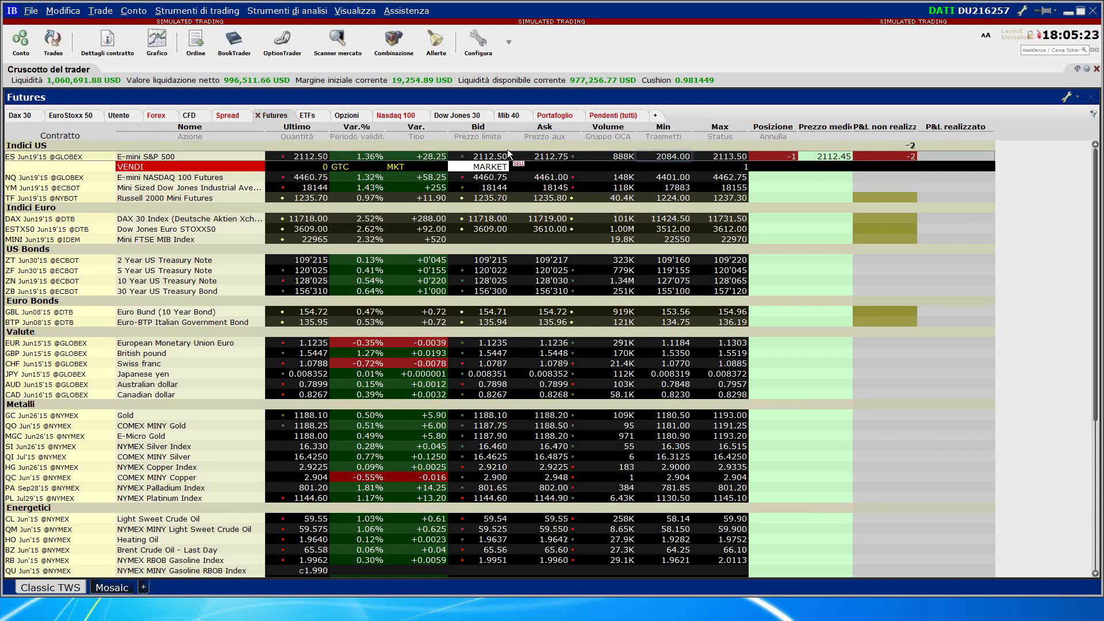
# Create a GTC buy order for 1 E-mini S&P 500 contract and set its order type to TRAIL
pyautogui.click(541, 157)
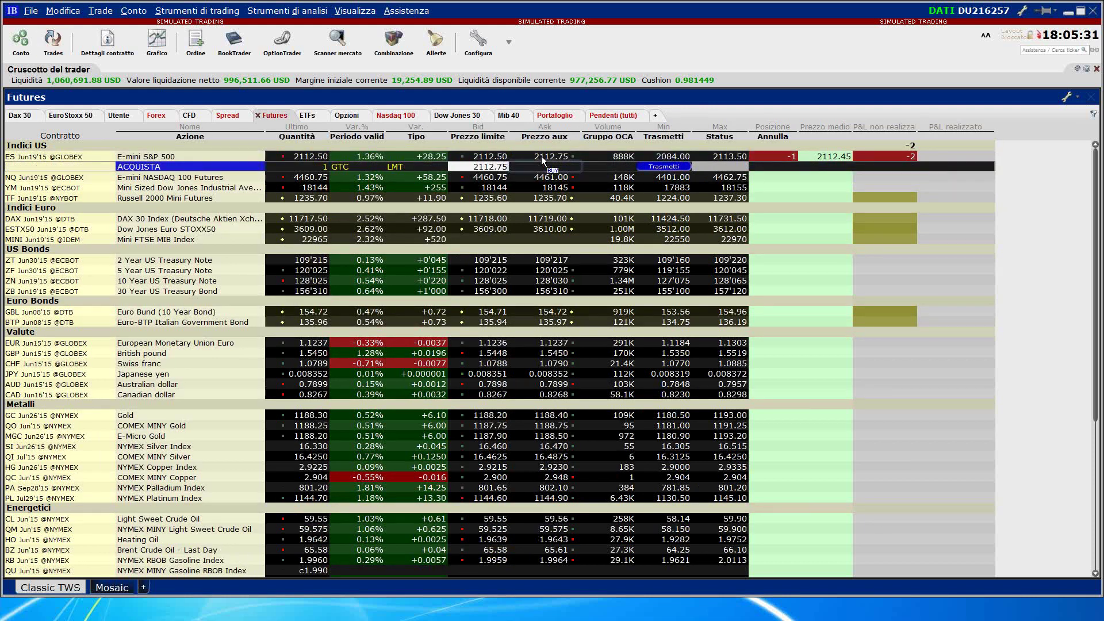
pyautogui.click(406, 166)
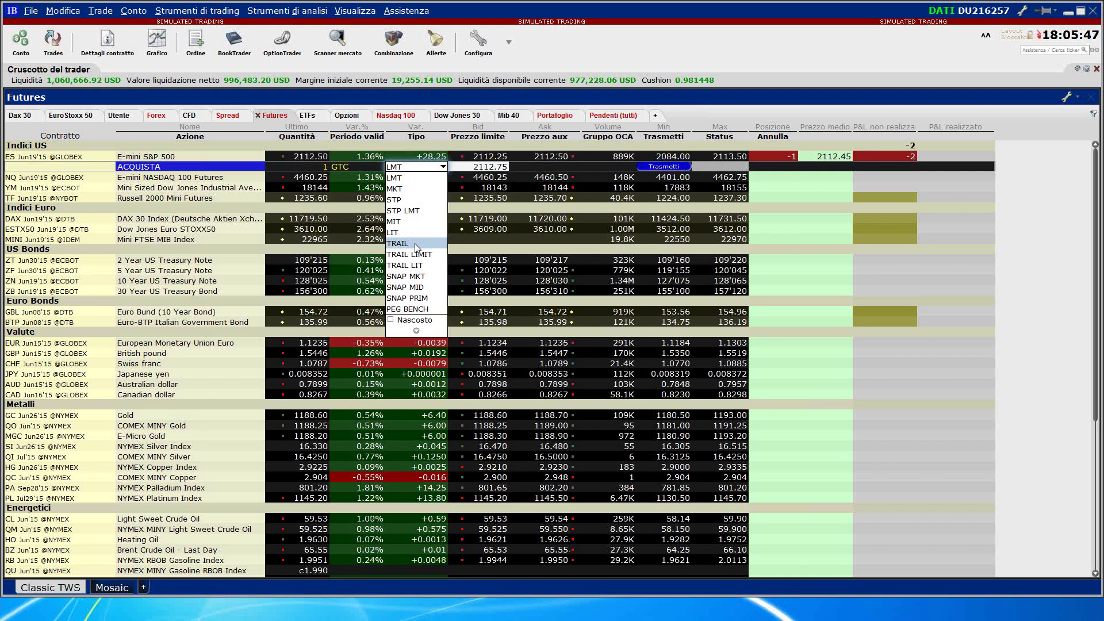
pyautogui.click(415, 243)
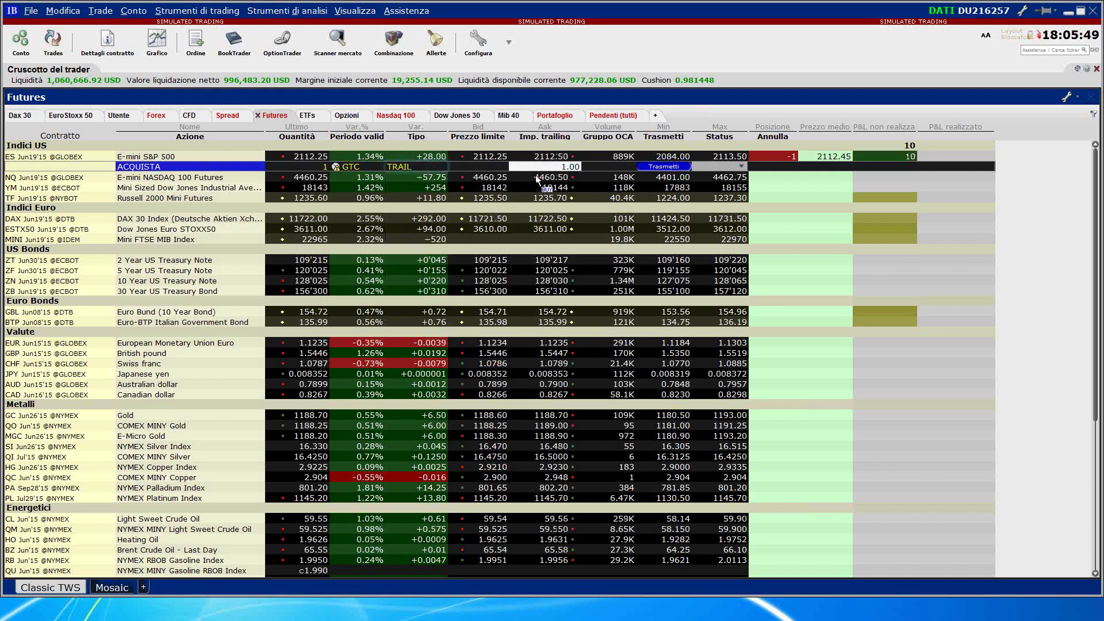
# Set the trailing amount of the E-mini S&P 500 buy order to 3.00 and transmit it
pyautogui.moveTo(534, 144)
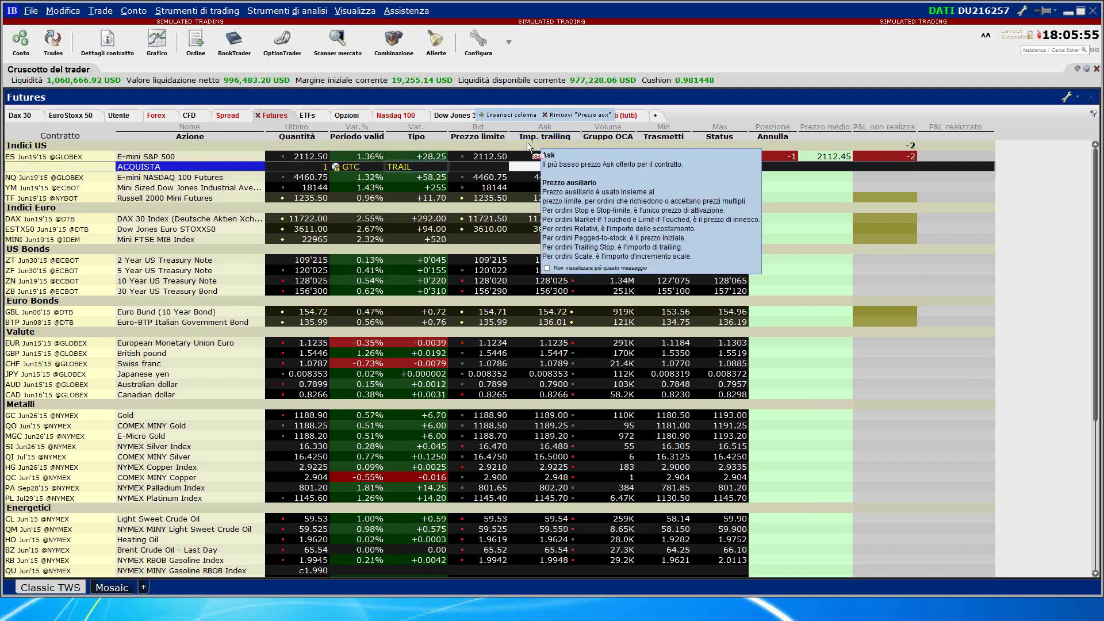
pyautogui.click(533, 166)
pyautogui.write('1.00')
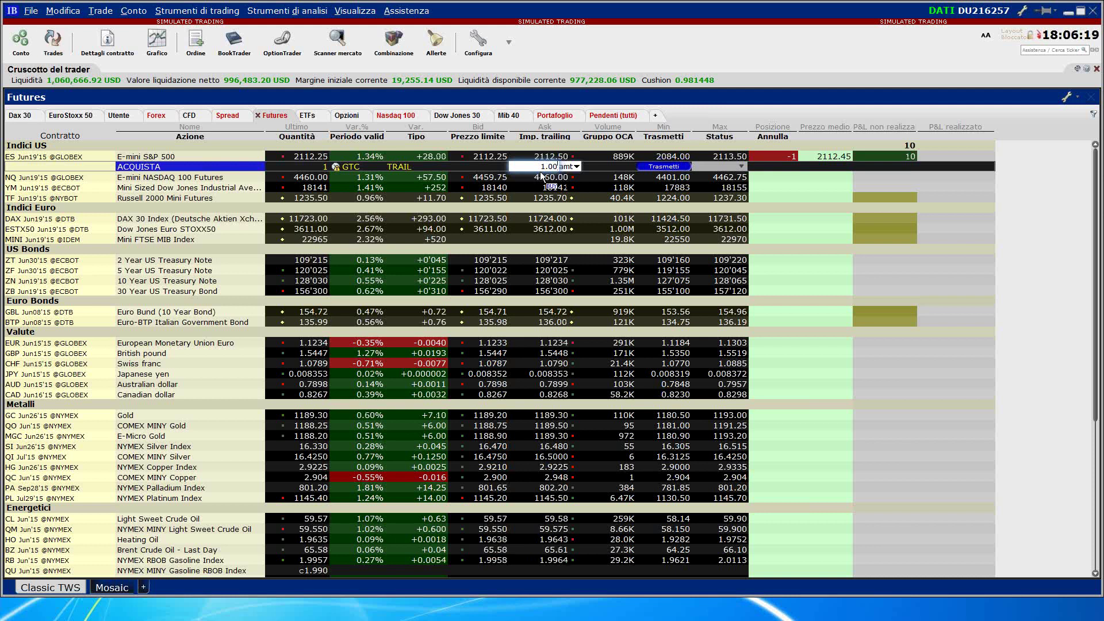
pyautogui.press('BackSpace')
pyautogui.press('BackSpace')
pyautogui.press('BackSpace')
pyautogui.press('BackSpace')
pyautogui.write('3')
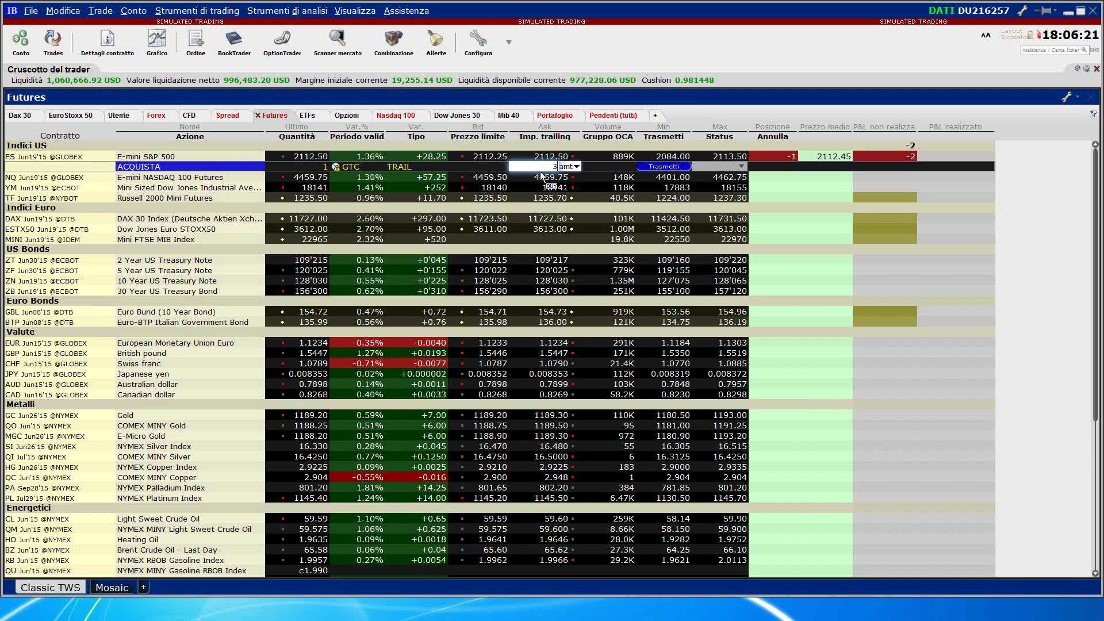
pyautogui.press('Return')
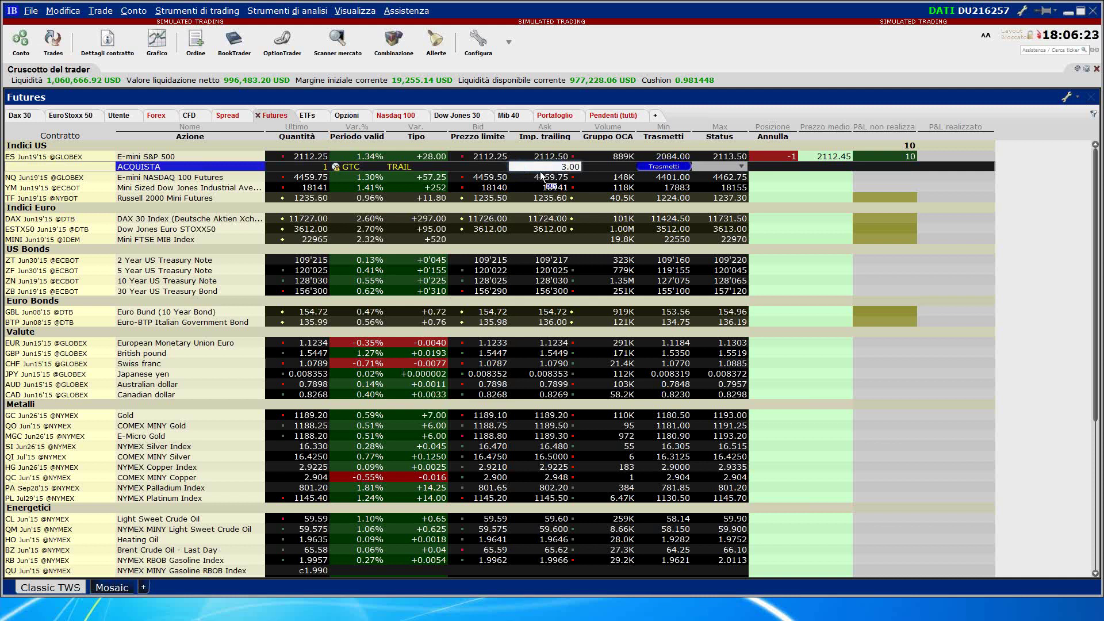
pyautogui.click(559, 167)
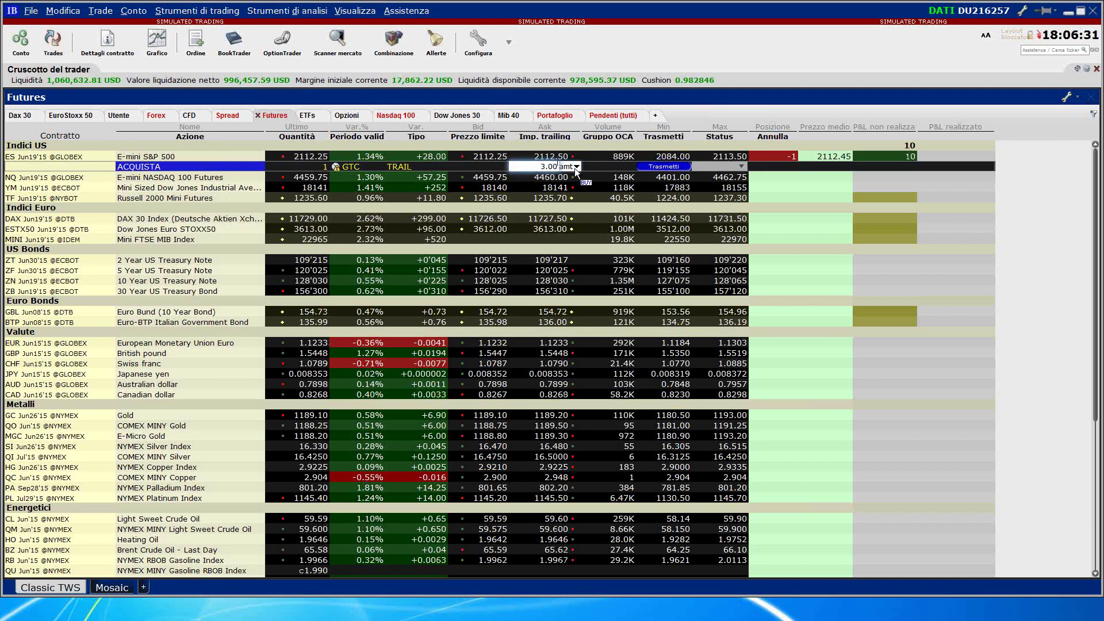
pyautogui.press('Return')
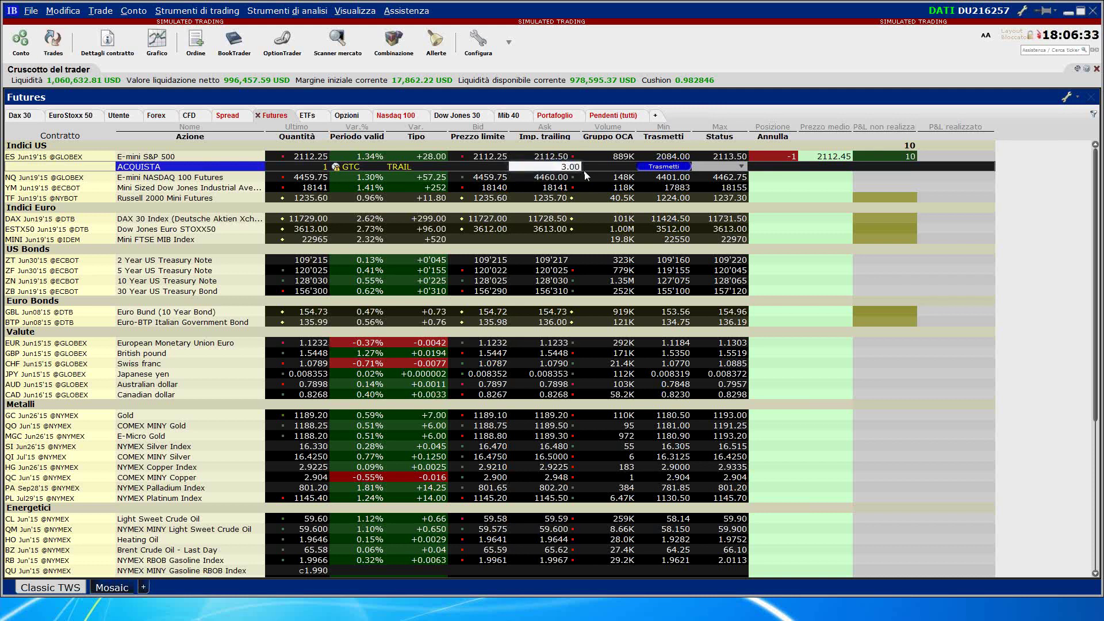
pyautogui.click(659, 167)
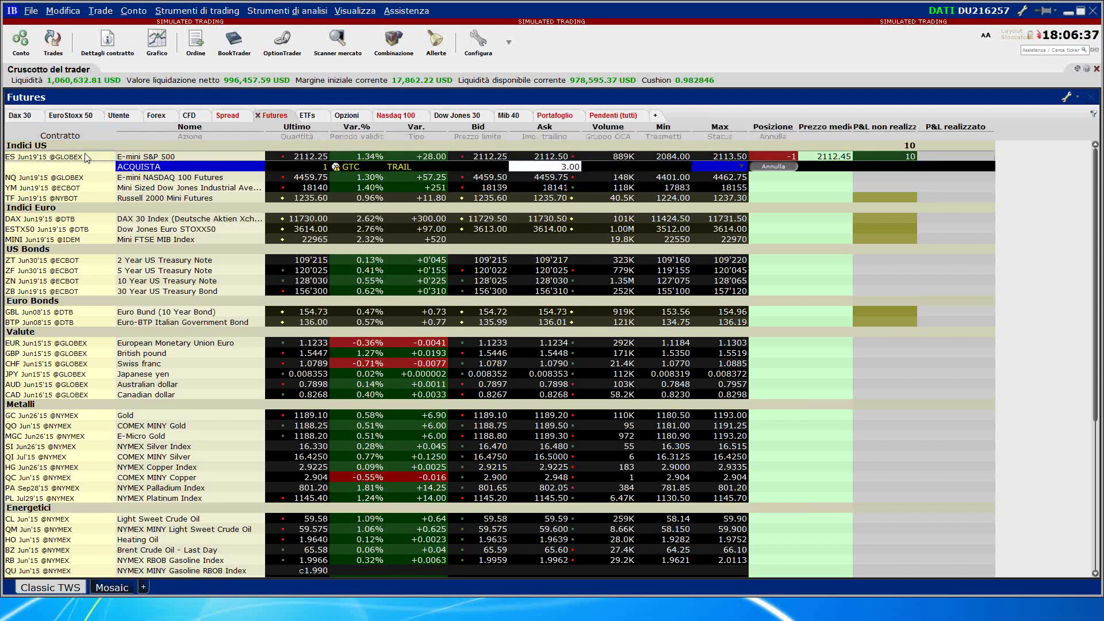
# Open the E-mini S&P 500 chart, switch it to 5 min candles and leave blank space after the latest bar
pyautogui.click(156, 41)
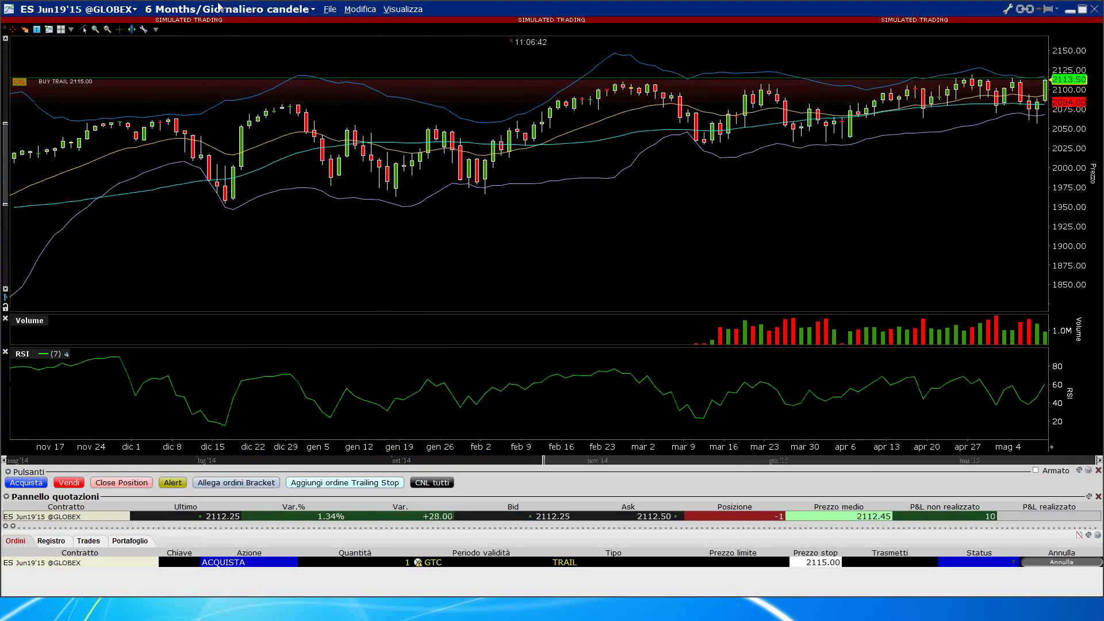
pyautogui.click(189, 9)
pyautogui.click(199, 49)
pyautogui.scroll(5, 582, 217)
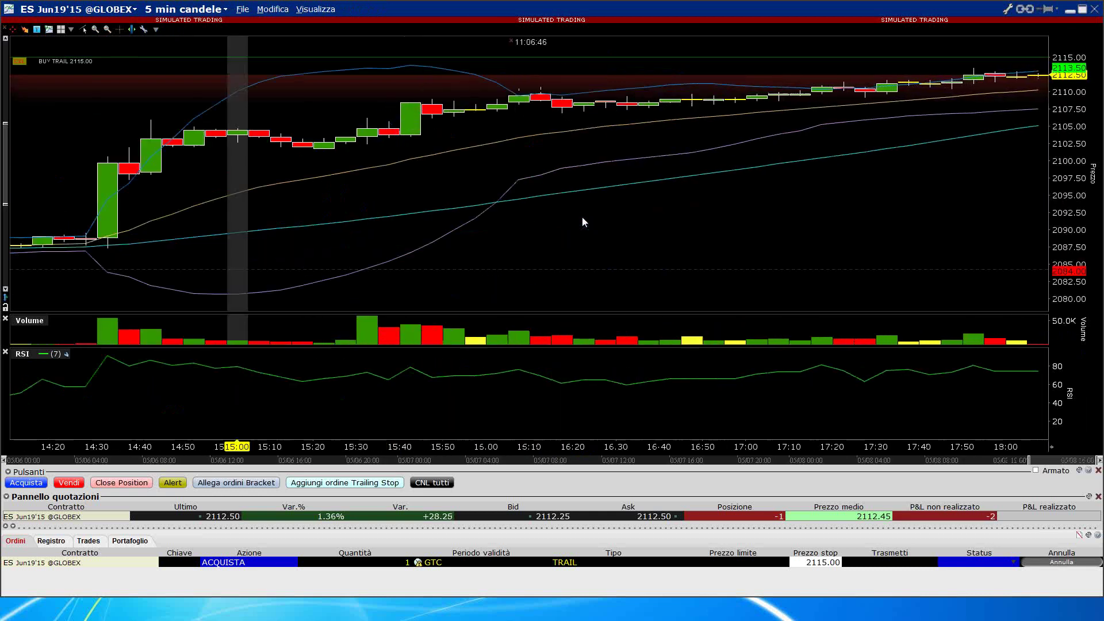
pyautogui.scroll(2, 314, 129)
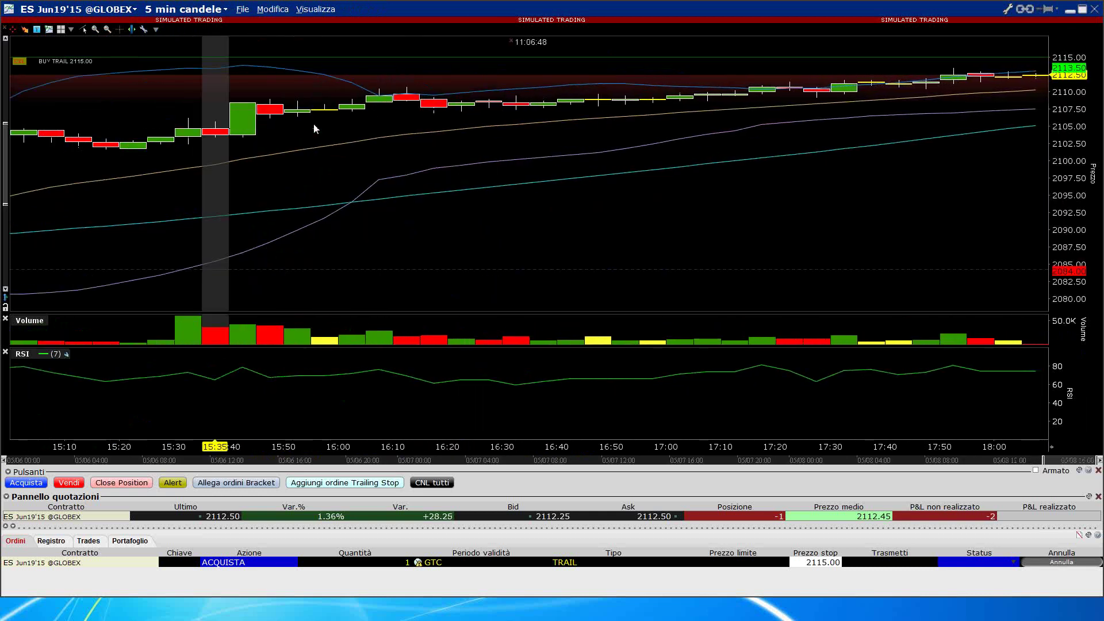
pyautogui.scroll(-1, 718, 171)
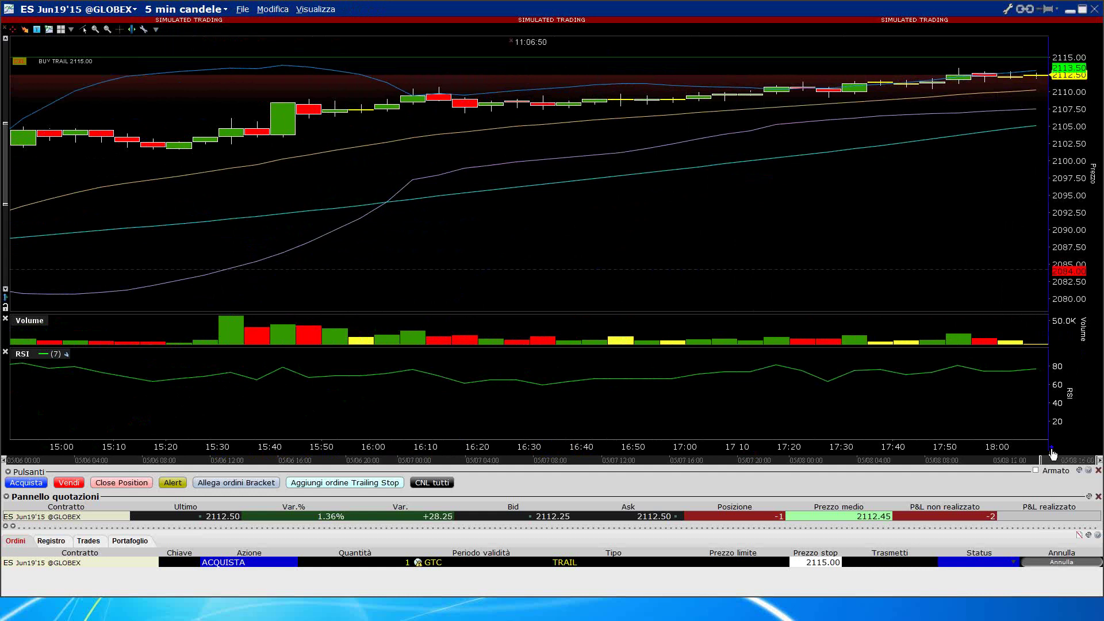
pyautogui.scroll(-3, 454, 350)
pyautogui.scroll(2, 442, 265)
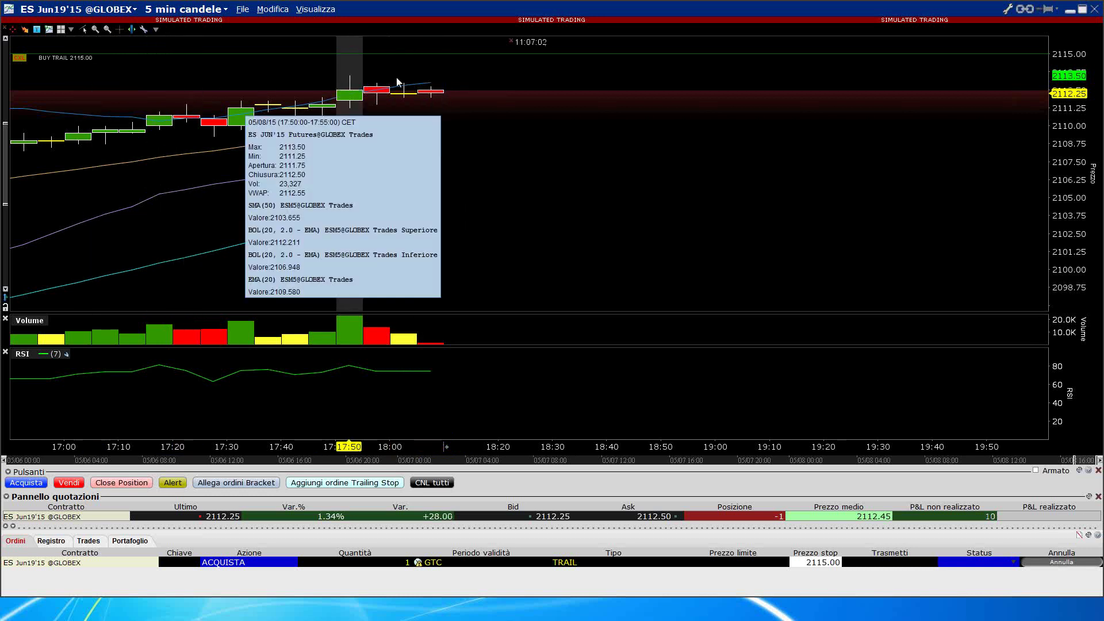
# Draw a short vertical trend line and a horizontal one beside the latest E-mini S&P 500 bar, removing each one
pyautogui.moveTo(481, 56); pyautogui.dragTo(484, 85)
pyautogui.rightClick(485, 86)
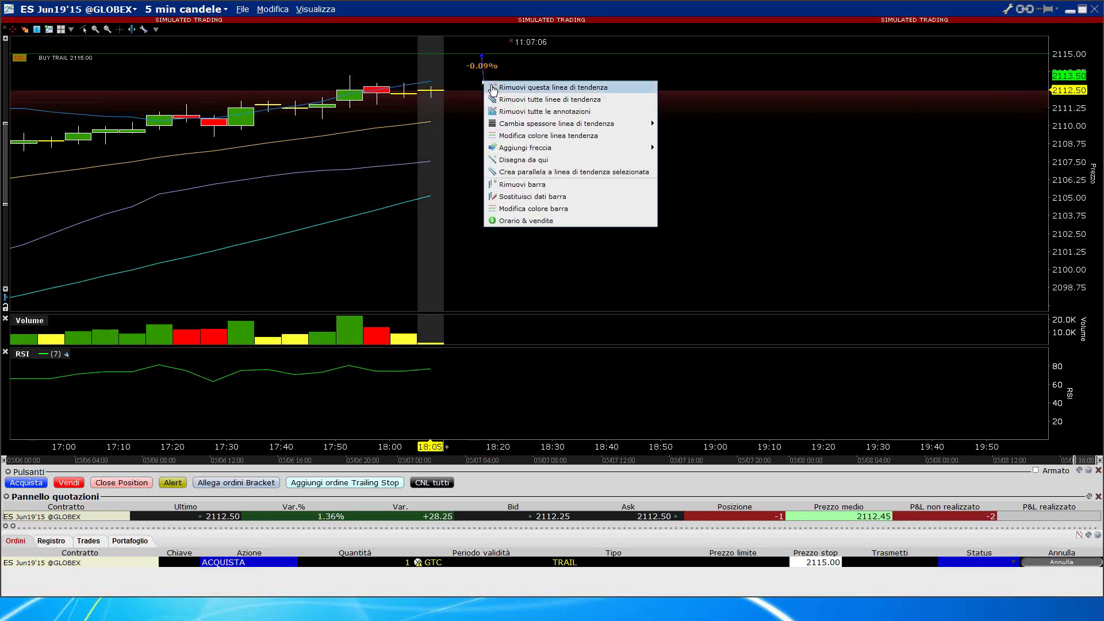
pyautogui.click(490, 88)
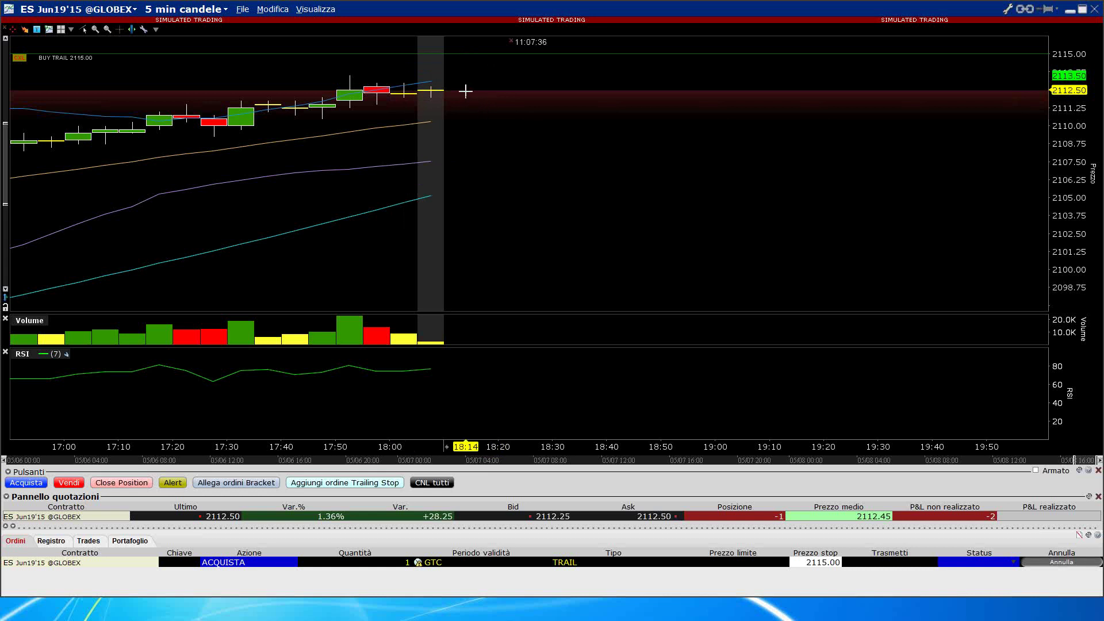
pyautogui.moveTo(466, 92); pyautogui.dragTo(627, 91)
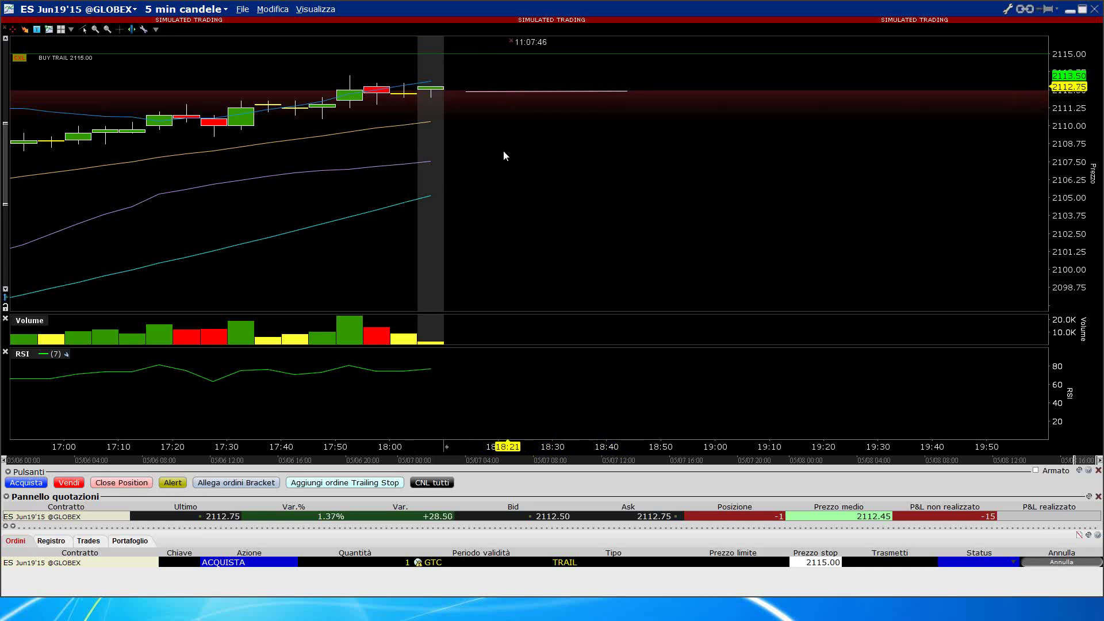
pyautogui.rightClick(490, 91)
pyautogui.click(502, 98)
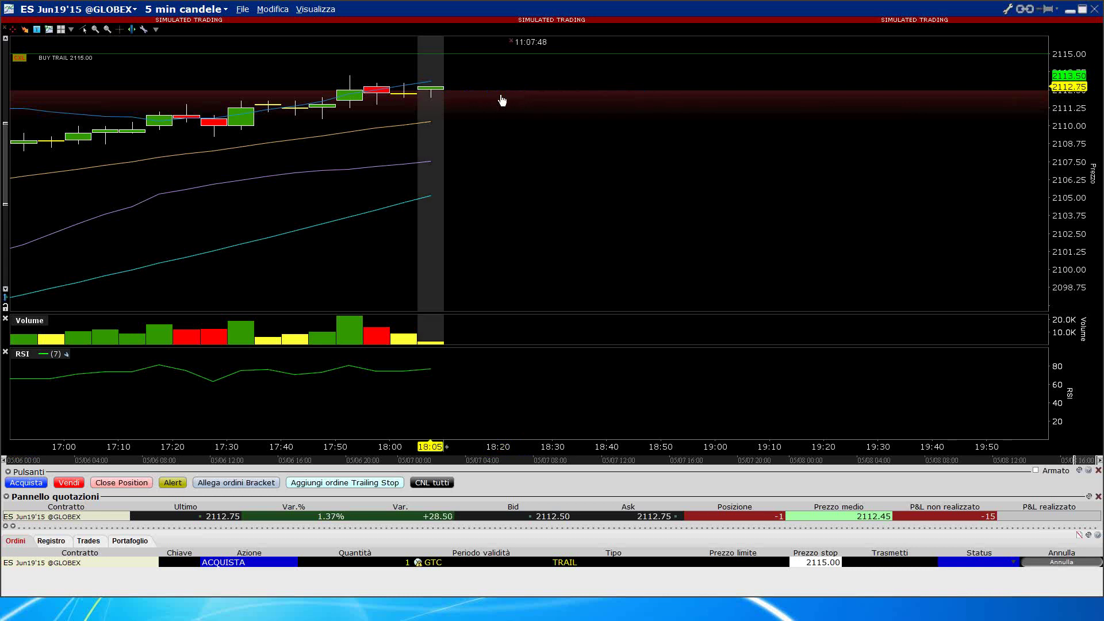
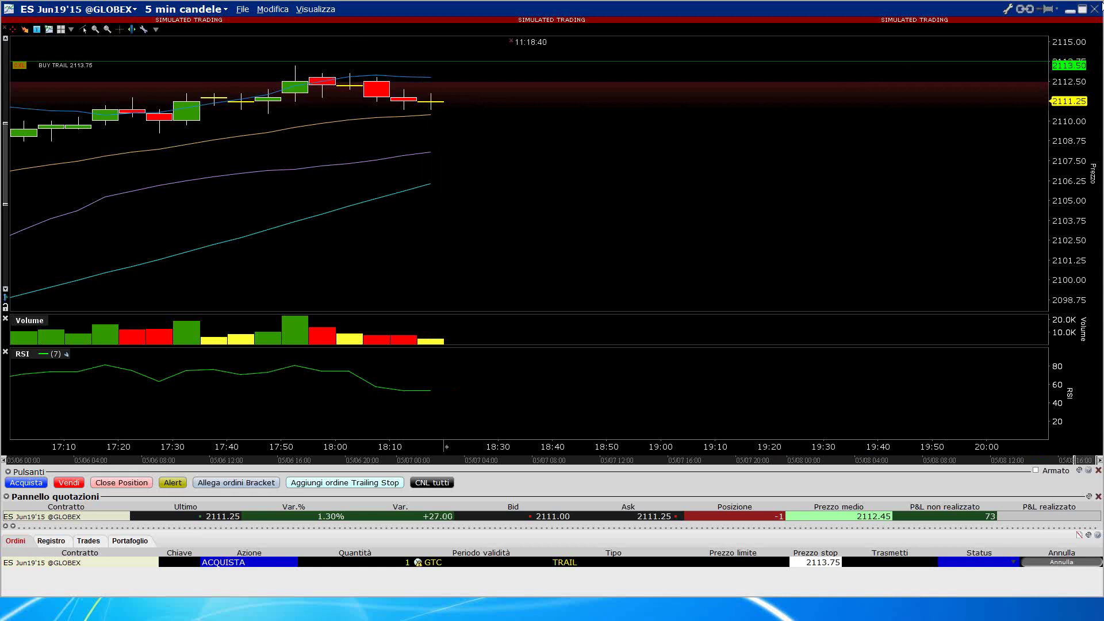
# Close the E-mini S&P 500 chart and open the daily chart of Coca-Cola (KO) from the Dow Jones 30 page
pyautogui.click(1098, 8)
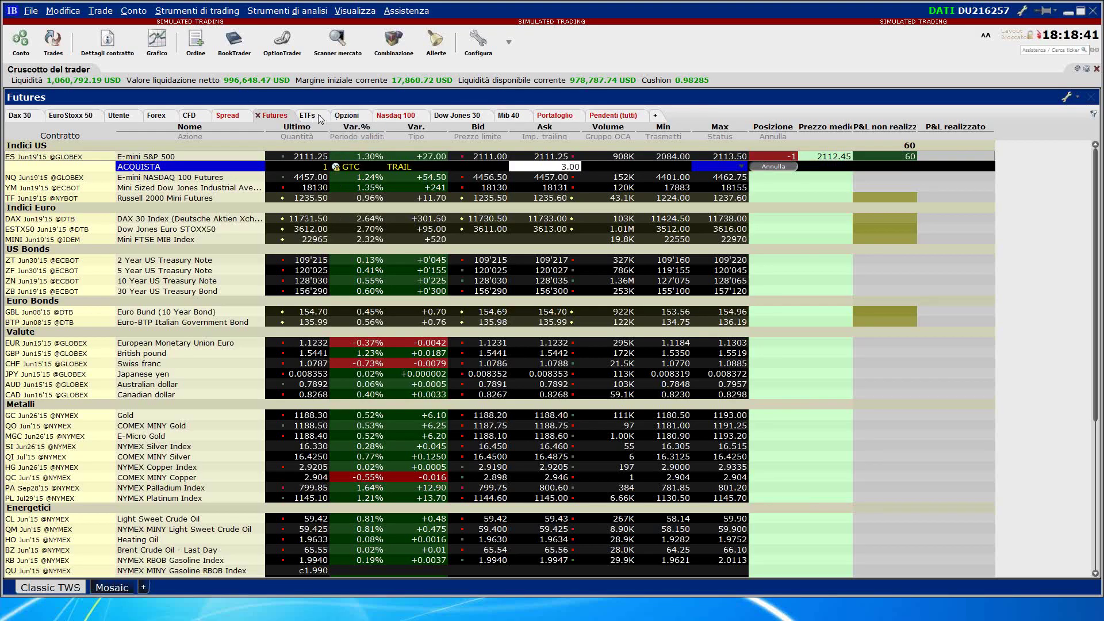
pyautogui.click(447, 118)
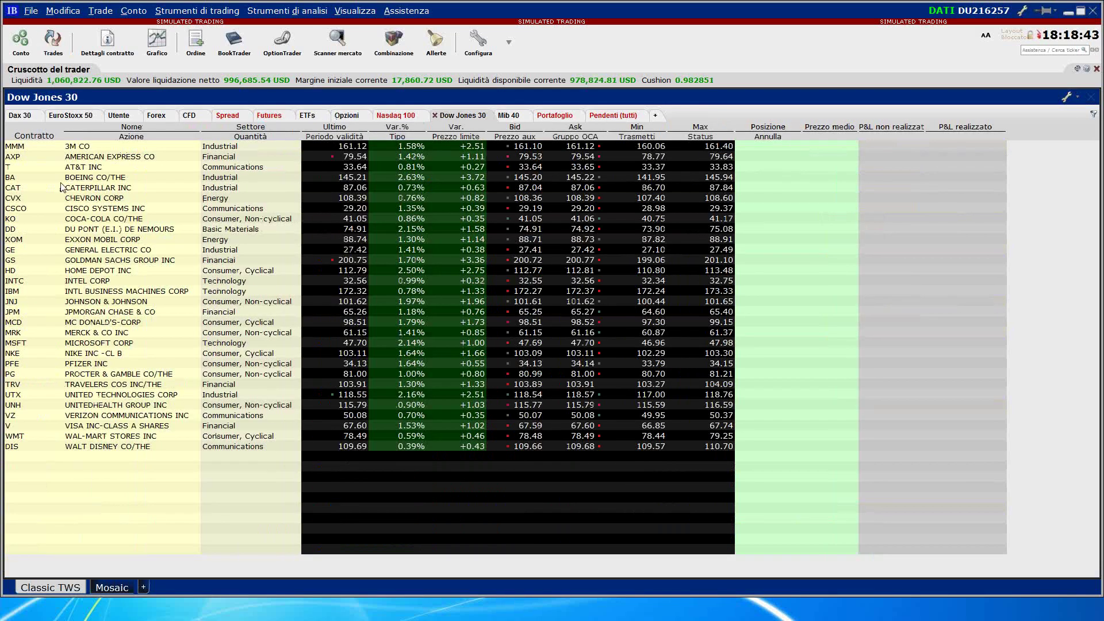
pyautogui.click(44, 223)
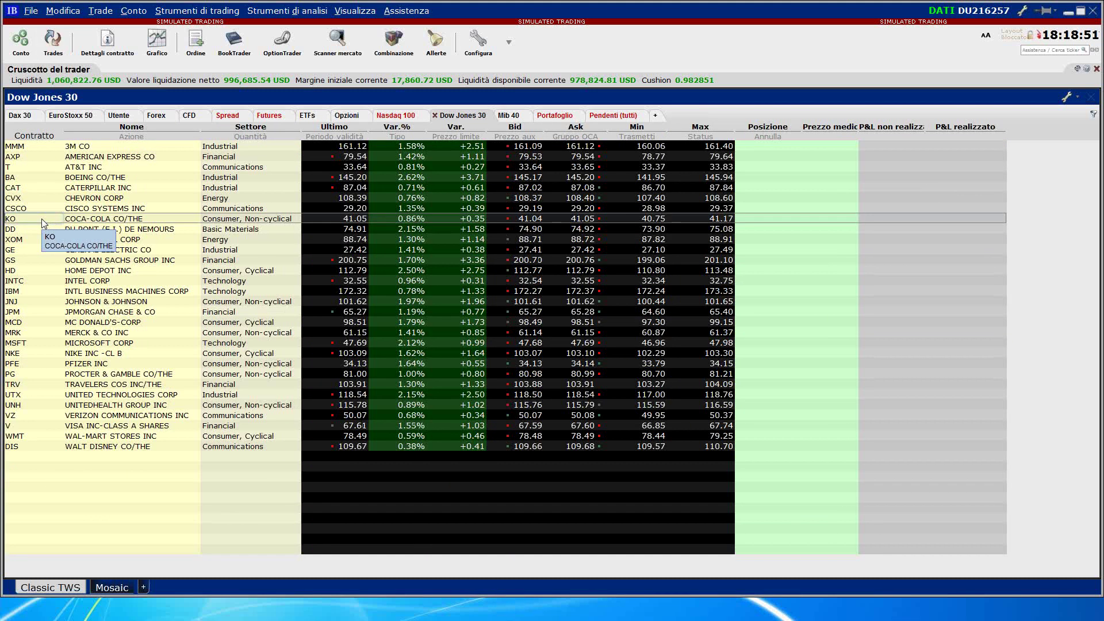
pyautogui.click(157, 41)
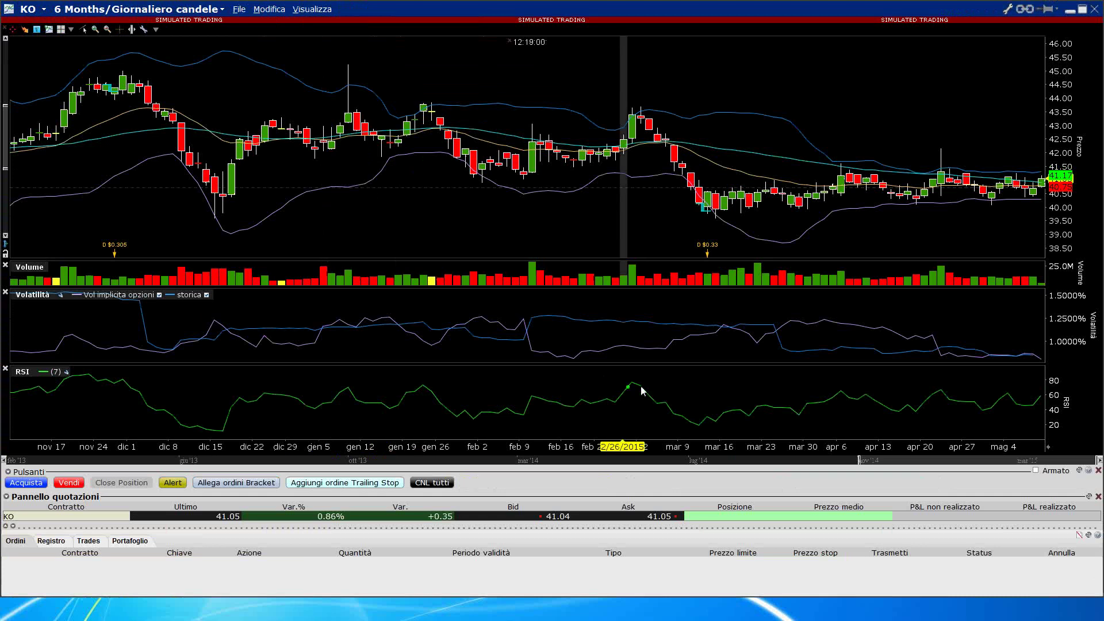
pyautogui.moveTo(1051, 453); pyautogui.dragTo(915, 449)
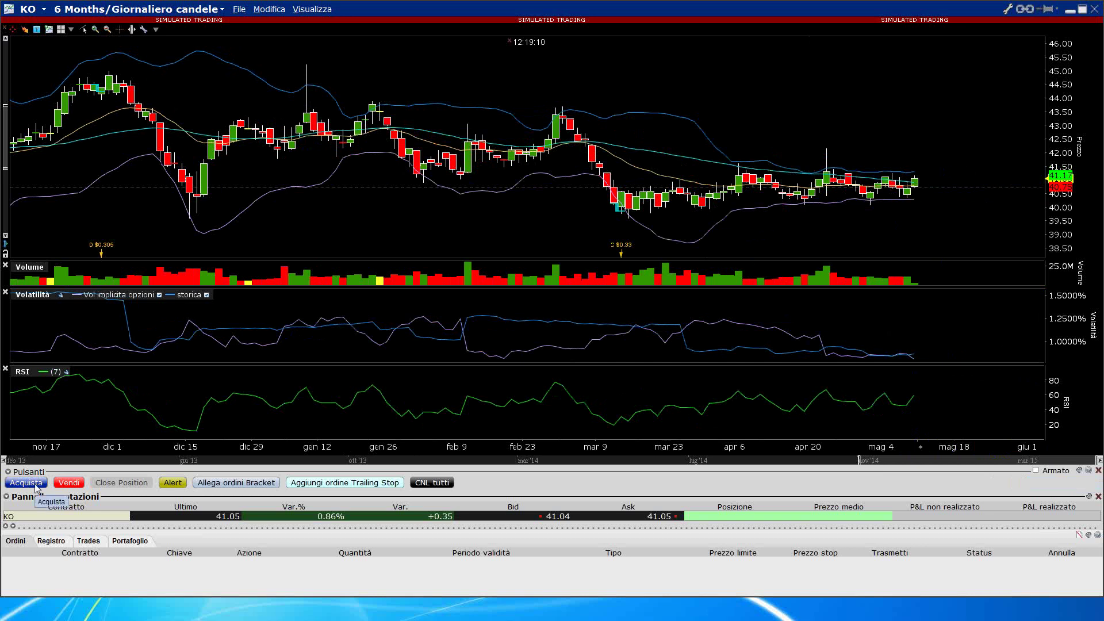
# Create a GTC limit order to buy 20 Coca-Cola shares at 41.05 from the chart, and cancel it untransmitted
pyautogui.click(36, 485)
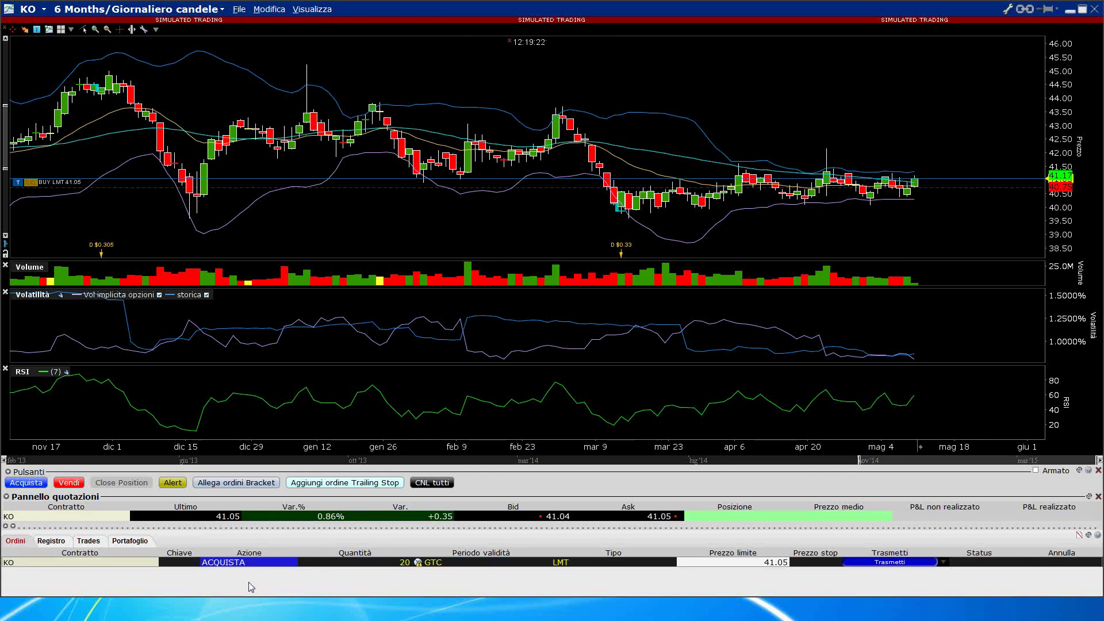
pyautogui.click(391, 562)
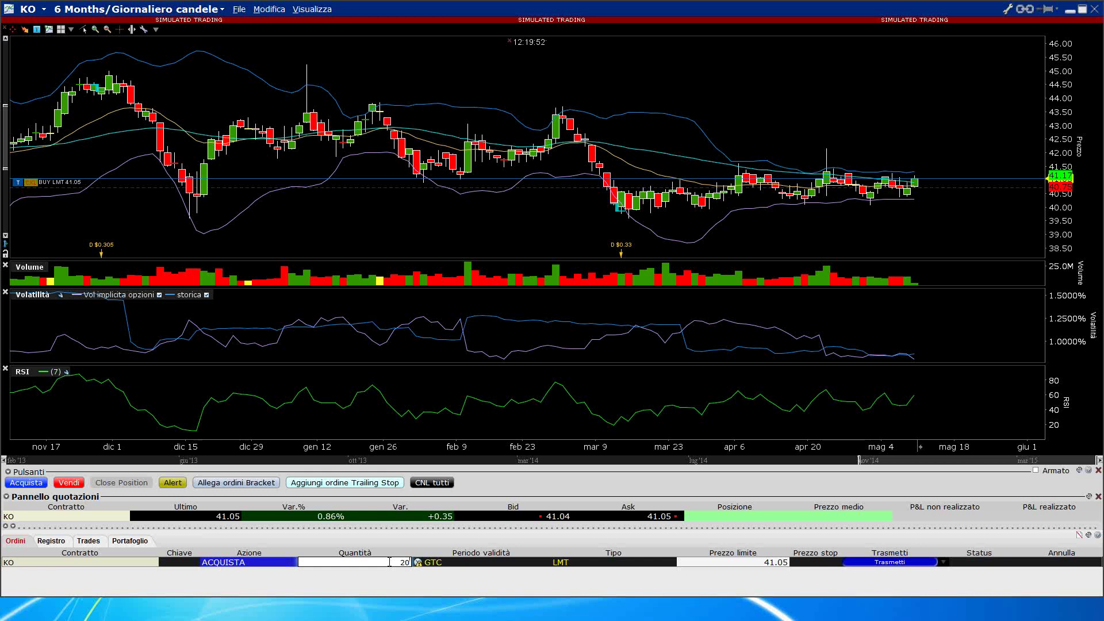
pyautogui.rightClick(160, 568)
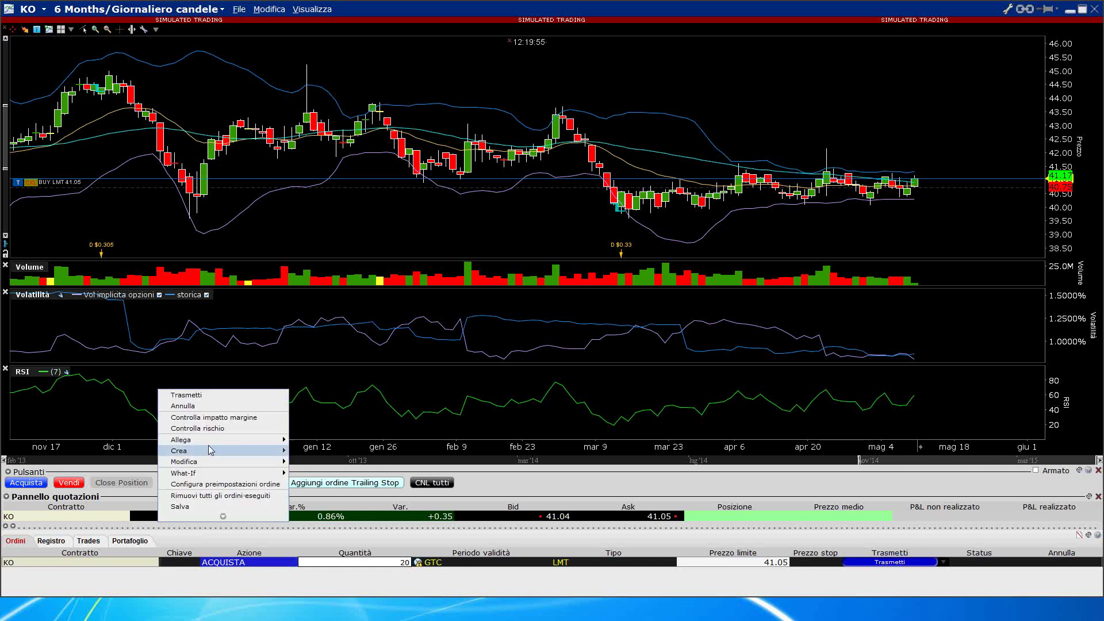
pyautogui.click(216, 410)
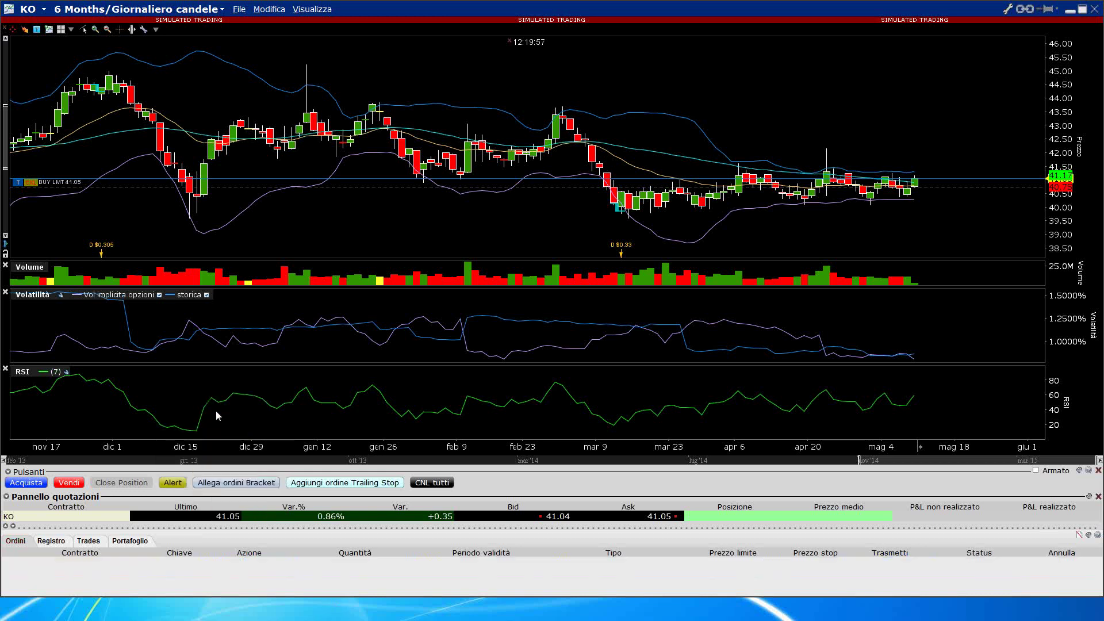
# Close the Coca-Cola chart and open an order ticket for the July Cocoa NYBOT contract on the Futures page
pyautogui.click(1093, 9)
pyautogui.click(269, 115)
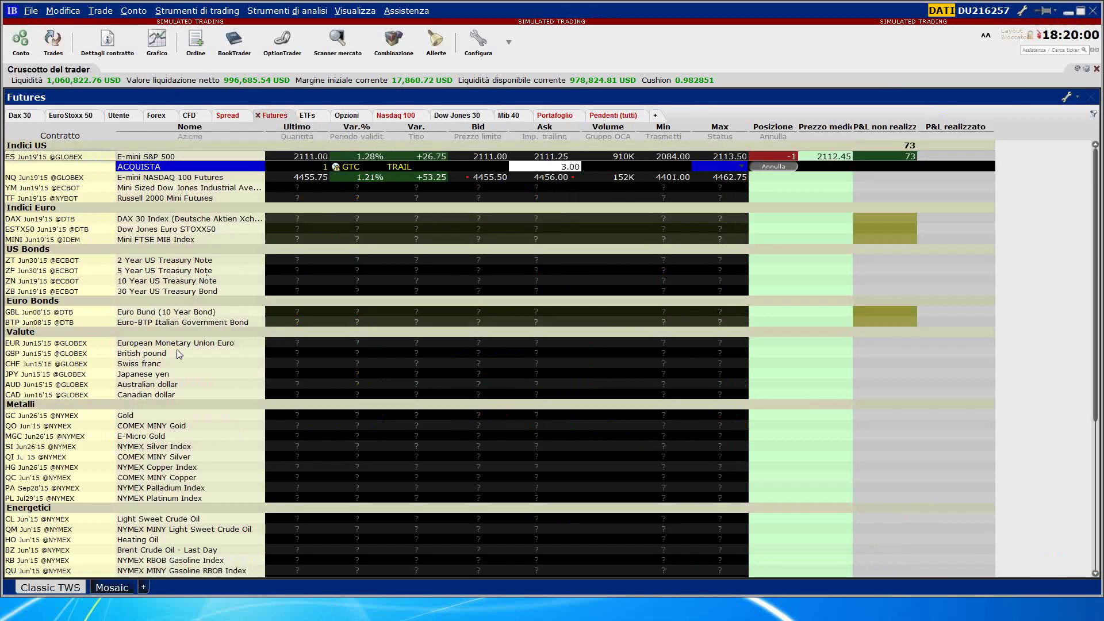
pyautogui.scroll(-10, 173, 378)
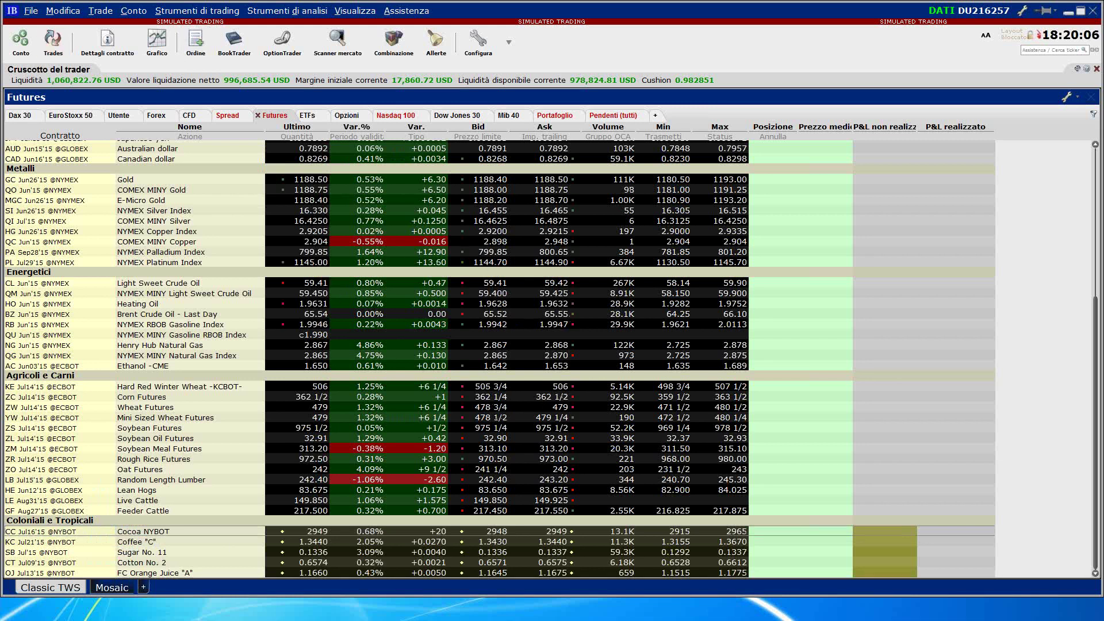
pyautogui.hotkey('ctrl', 't')
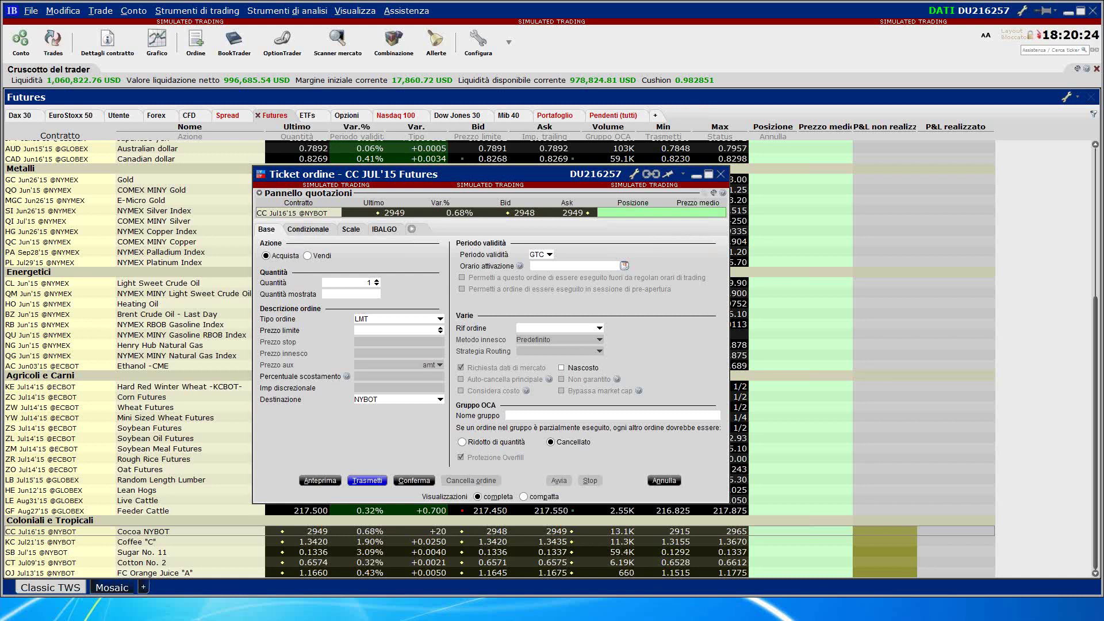
pyautogui.moveTo(343, 259); pyautogui.dragTo(394, 250)
pyautogui.moveTo(393, 282); pyautogui.dragTo(434, 282)
pyautogui.moveTo(386, 304)
pyautogui.mouseDown()
pyautogui.moveTo(444, 357)
pyautogui.moveTo(465, 309)
pyautogui.moveTo(372, 304)
pyautogui.mouseUp()
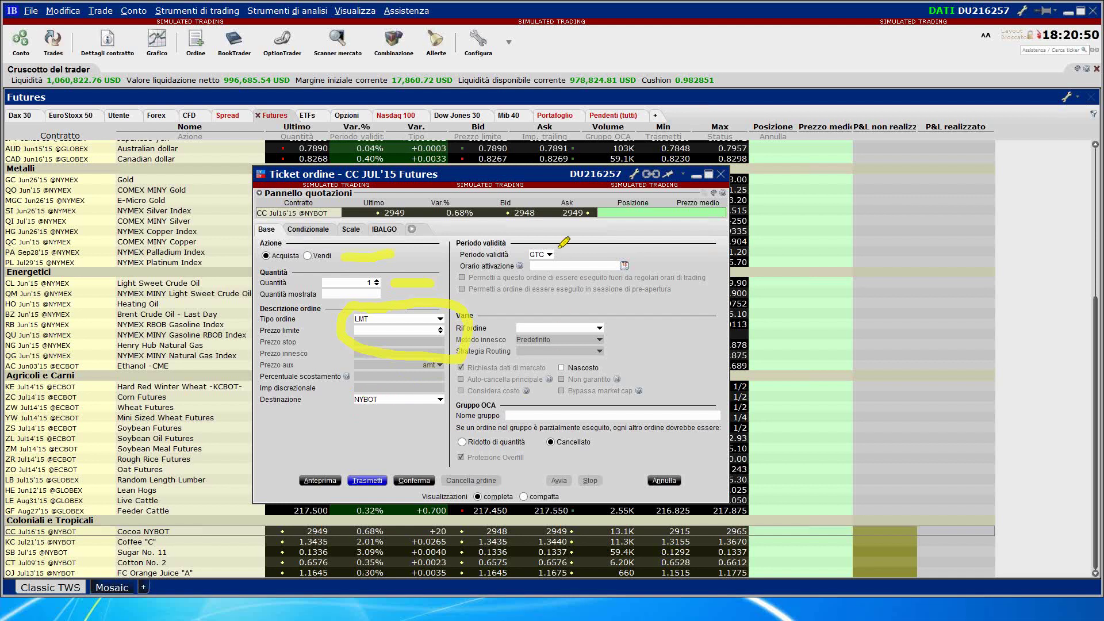
pyautogui.moveTo(560, 232)
pyautogui.mouseDown()
pyautogui.moveTo(516, 269)
pyautogui.moveTo(581, 271)
pyautogui.moveTo(583, 238)
pyautogui.mouseUp()
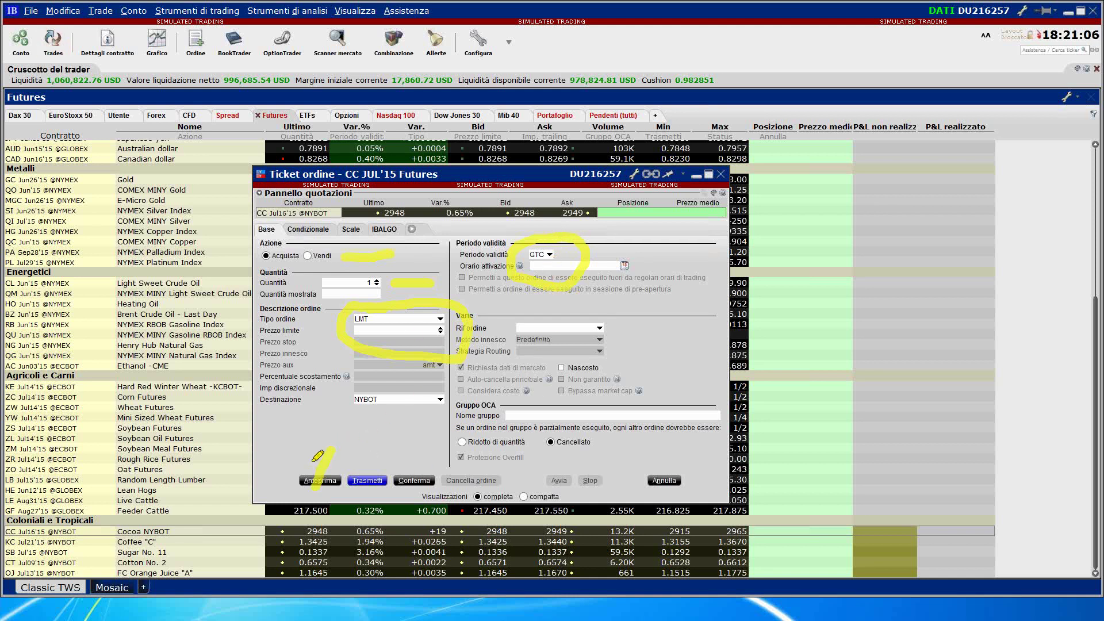
pyautogui.moveTo(331, 449); pyautogui.dragTo(315, 487)
pyautogui.moveTo(310, 451)
pyautogui.mouseDown()
pyautogui.moveTo(339, 512)
pyautogui.moveTo(381, 445)
pyautogui.moveTo(391, 510)
pyautogui.mouseUp()
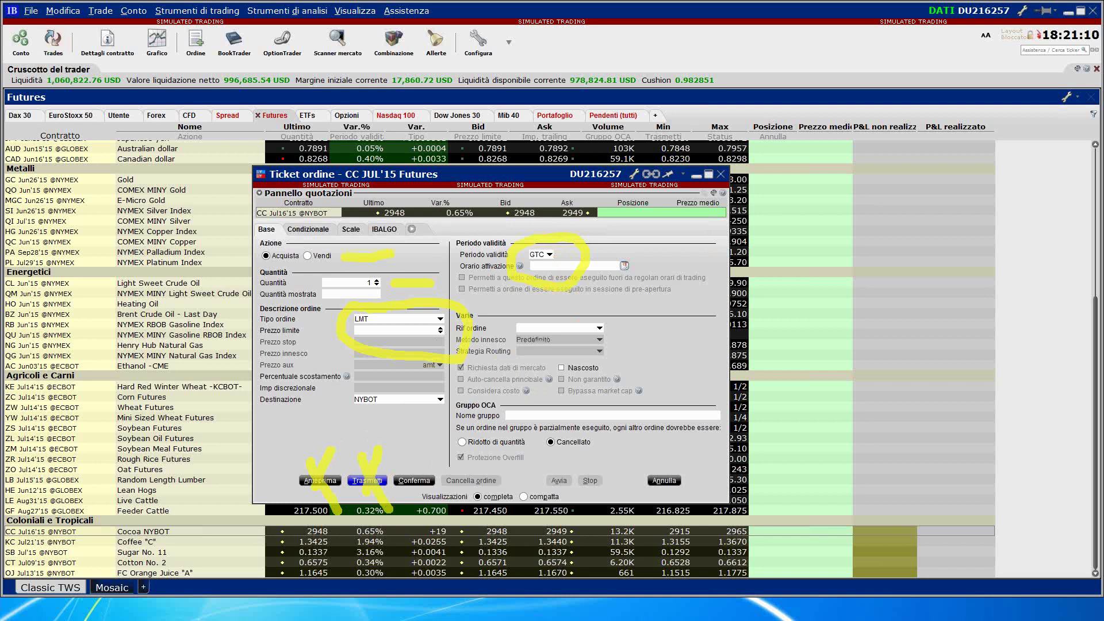
pyautogui.press('Escape')
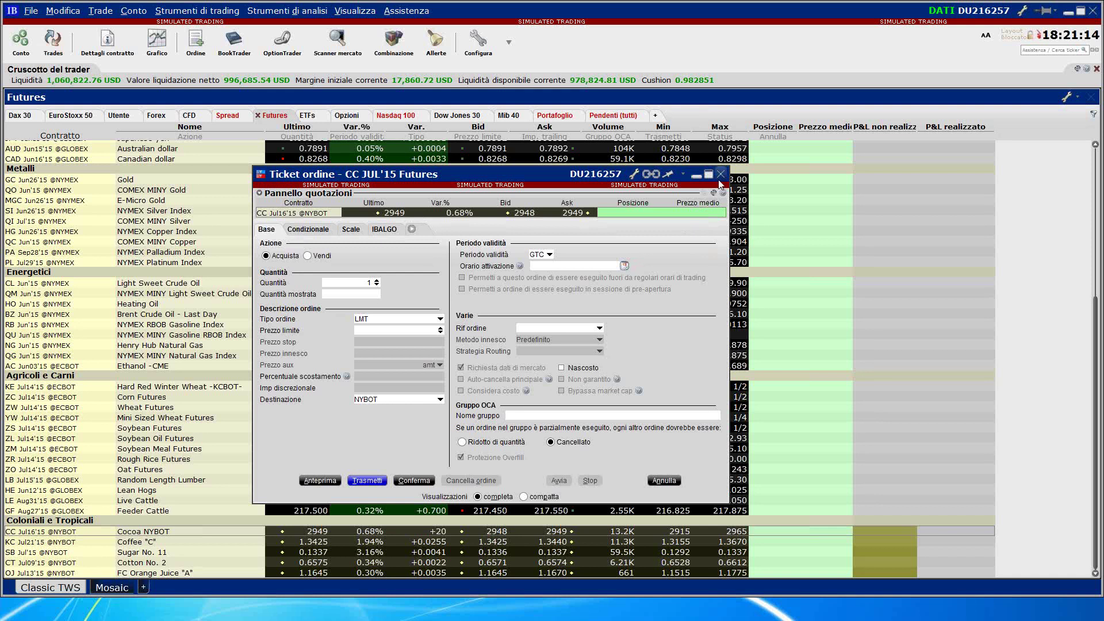
# Close the cocoa order ticket and look through the contract groups on the Futures page
pyautogui.click(720, 174)
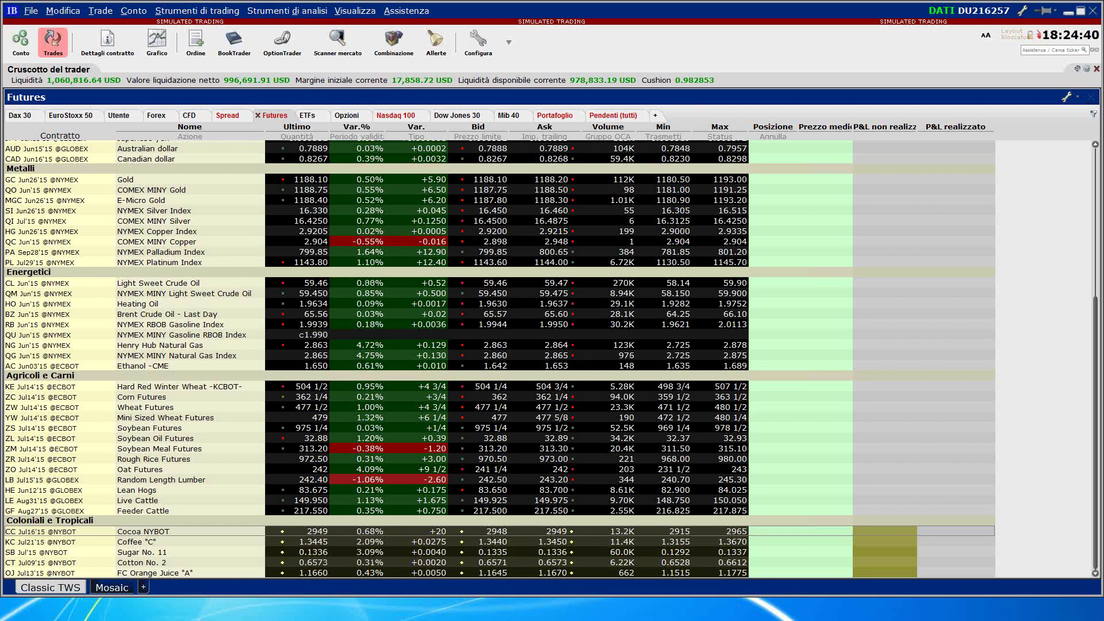
pyautogui.scroll(7, 971, 367)
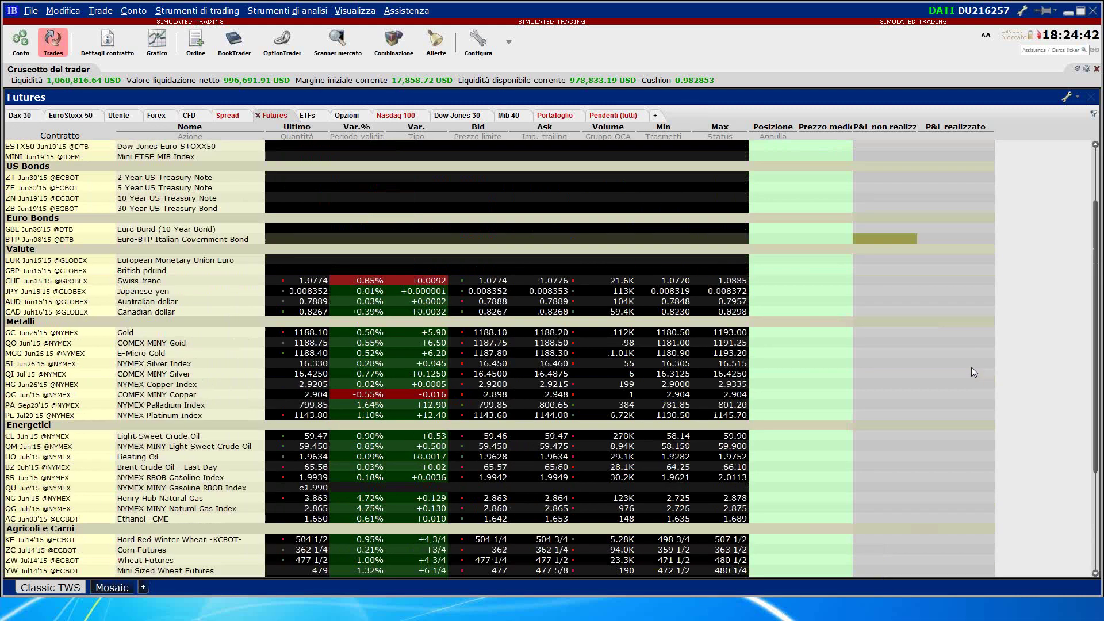
pyautogui.scroll(1, 345, 315)
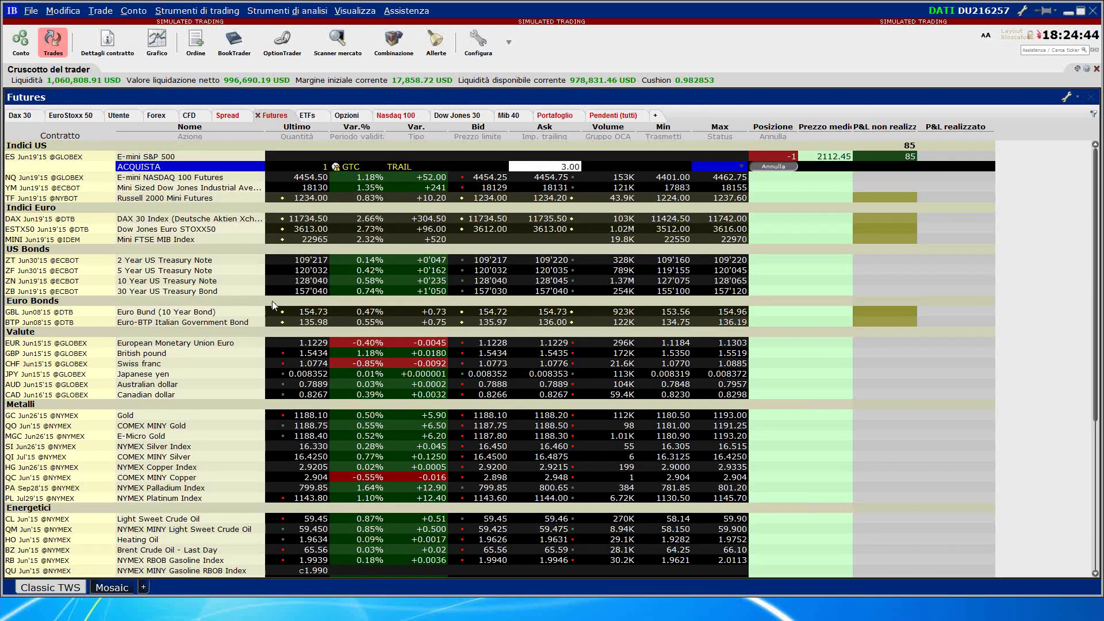
pyautogui.scroll(-2, 289, 331)
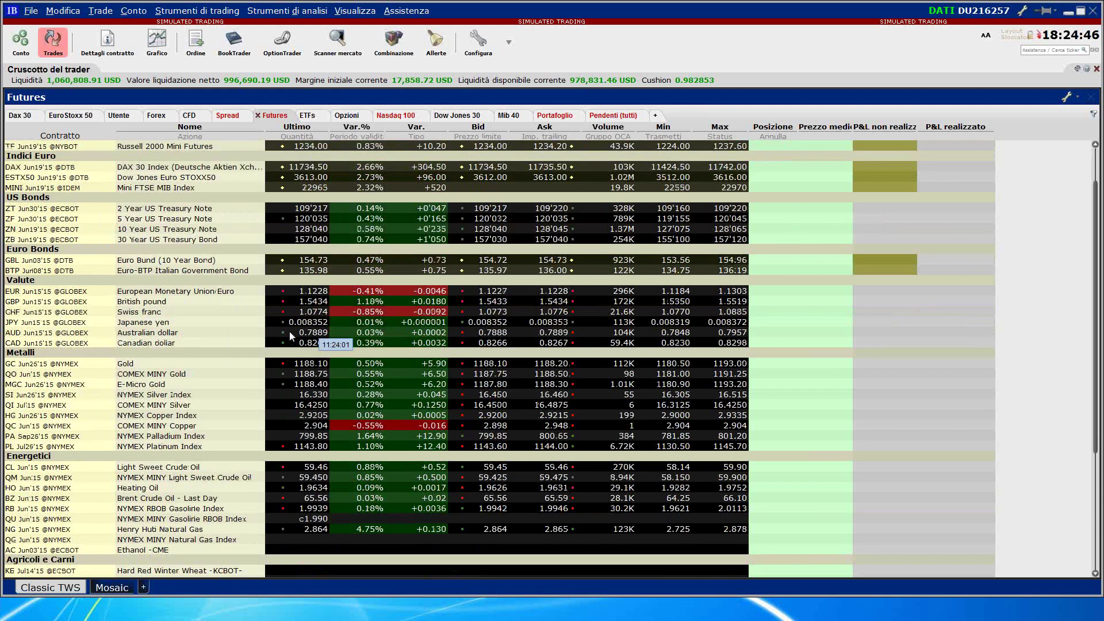
pyautogui.scroll(-6, 247, 323)
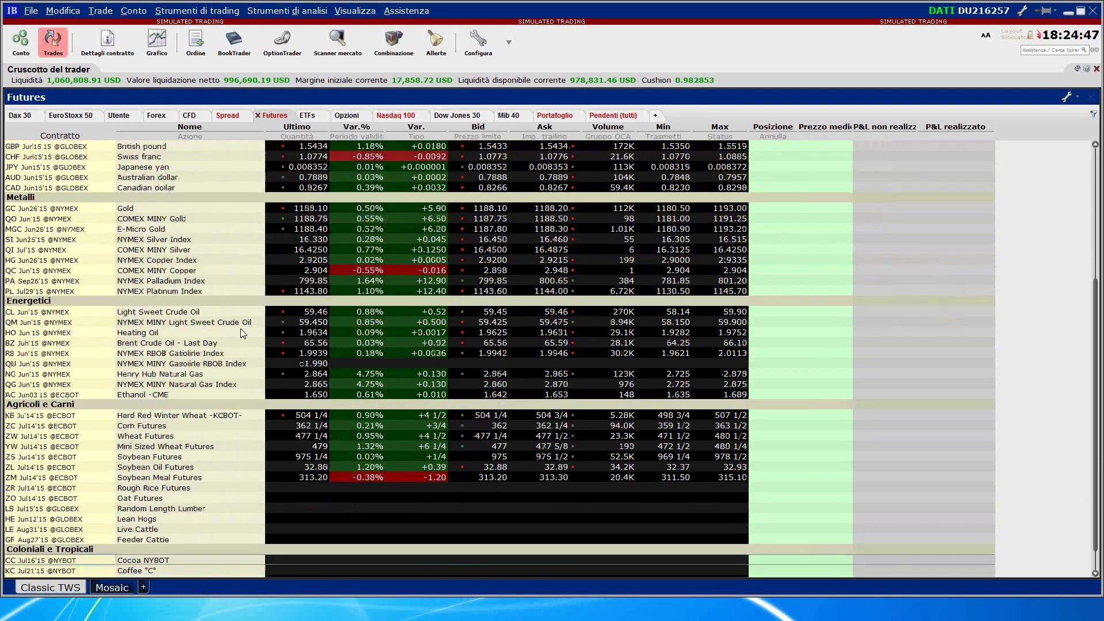
# Copy the June Light Sweet Crude Oil (CL) contract row on the Futures page
pyautogui.scroll(3, 704, 363)
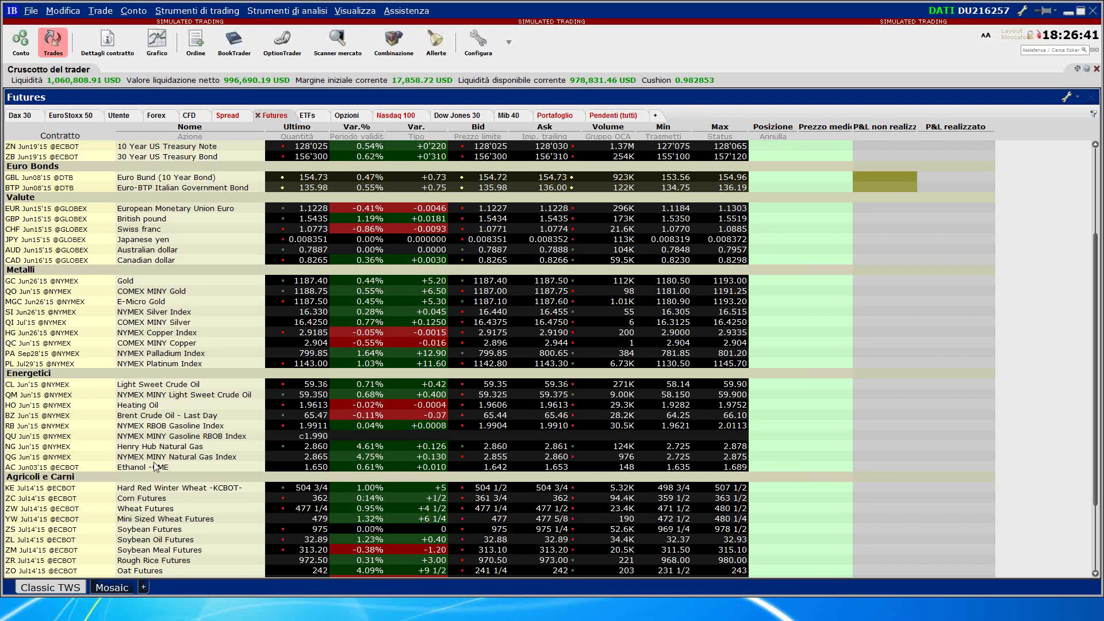
pyautogui.rightClick(61, 385)
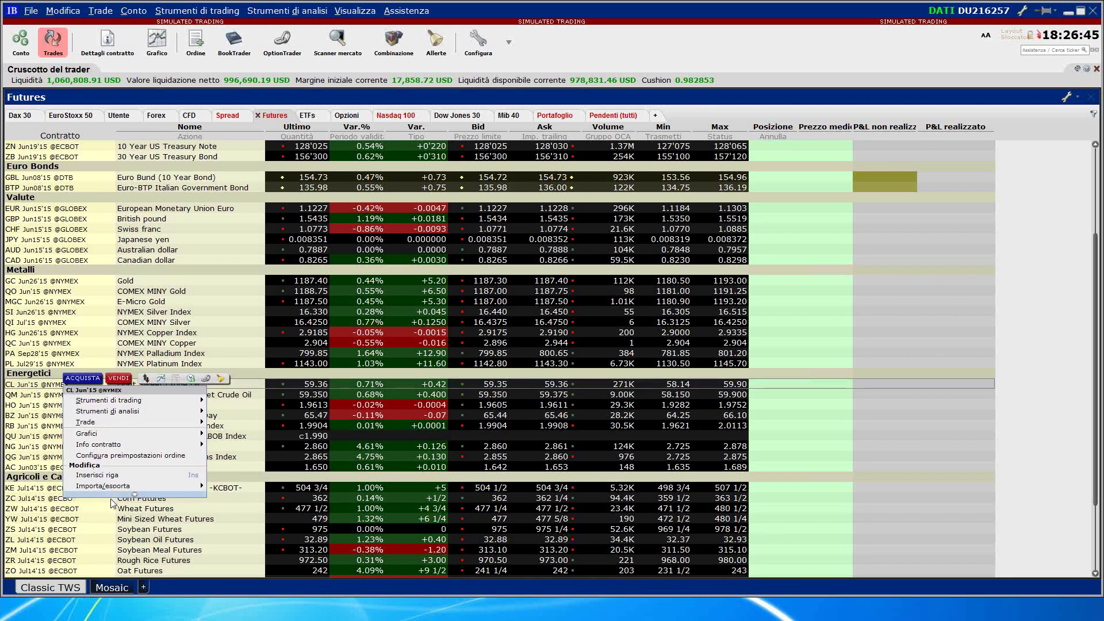
pyautogui.click(134, 495)
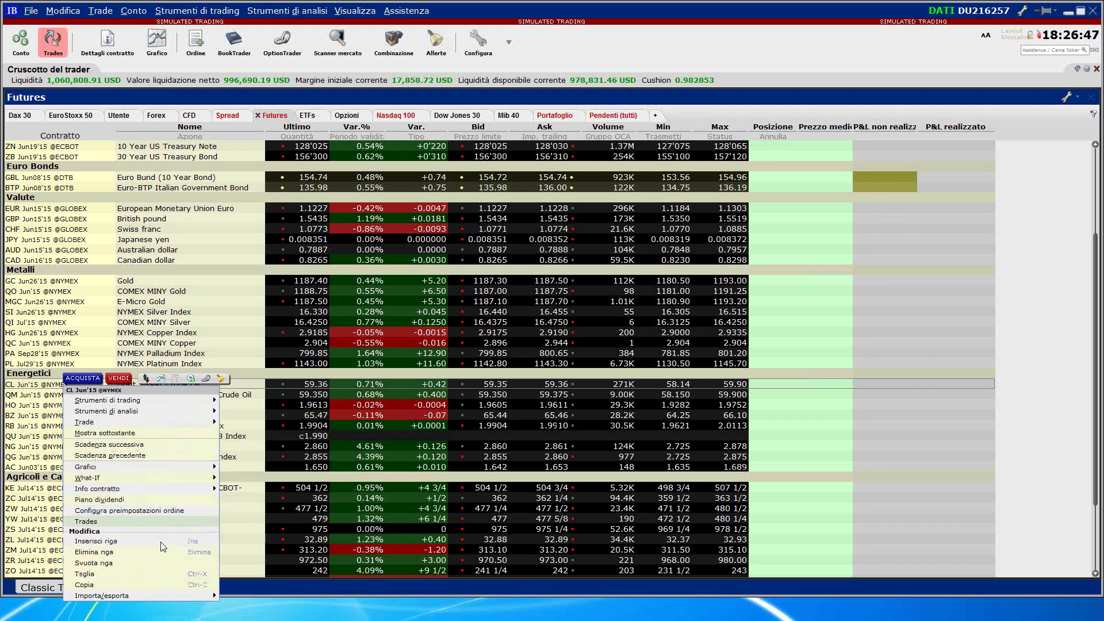
pyautogui.click(165, 585)
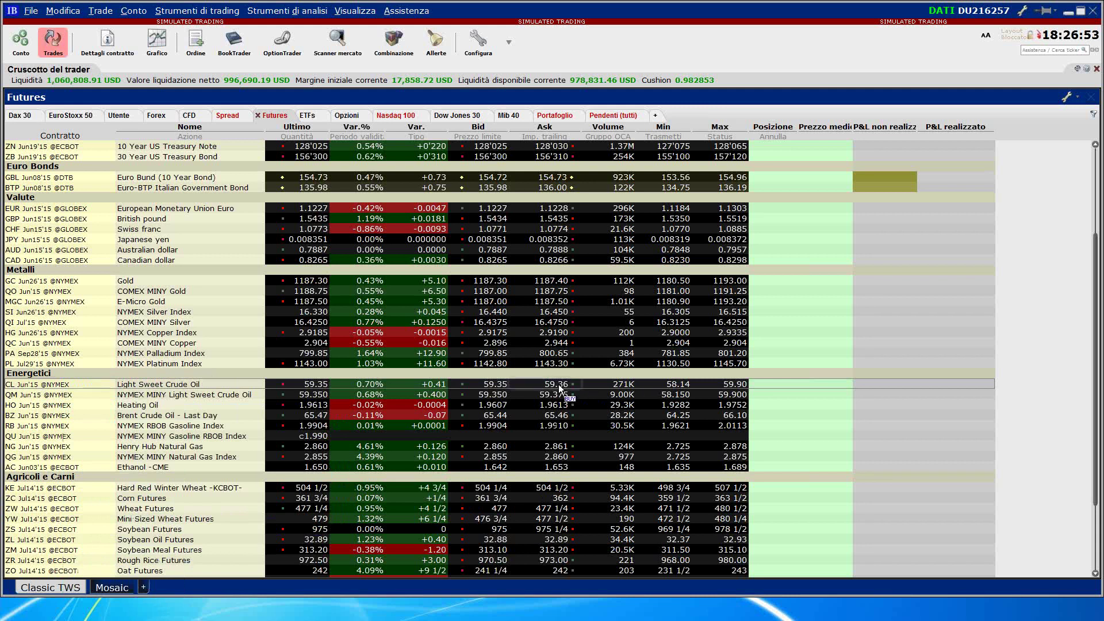
# Create a GTC limit order to buy 1 Light Sweet Crude Oil contract at 59.36 and check its margin impact without transmitting it
pyautogui.click(532, 385)
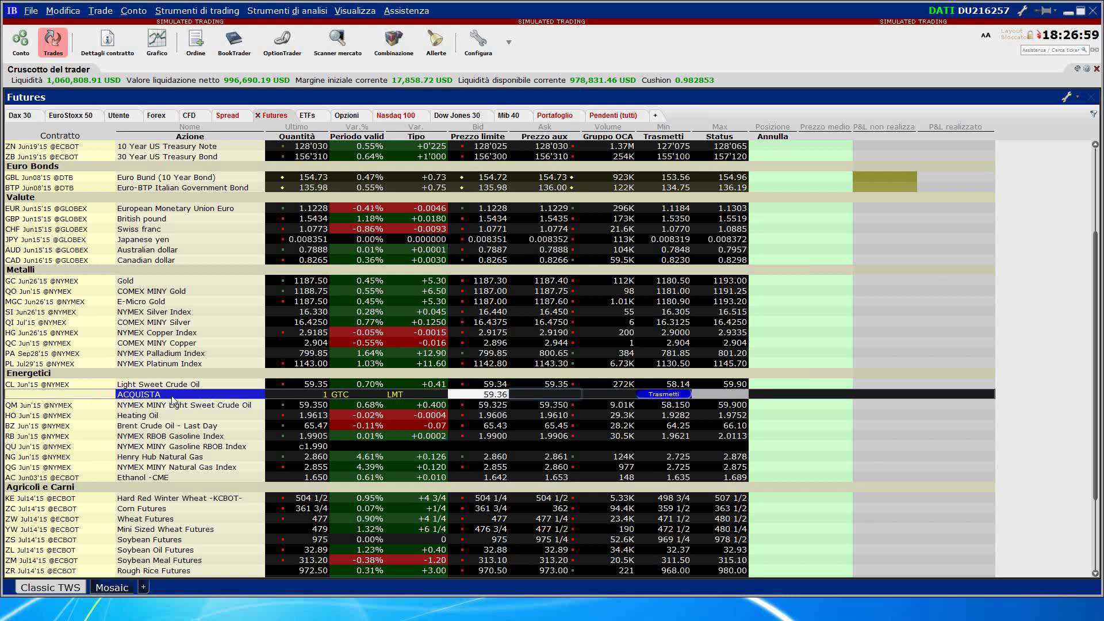
pyautogui.rightClick(782, 396)
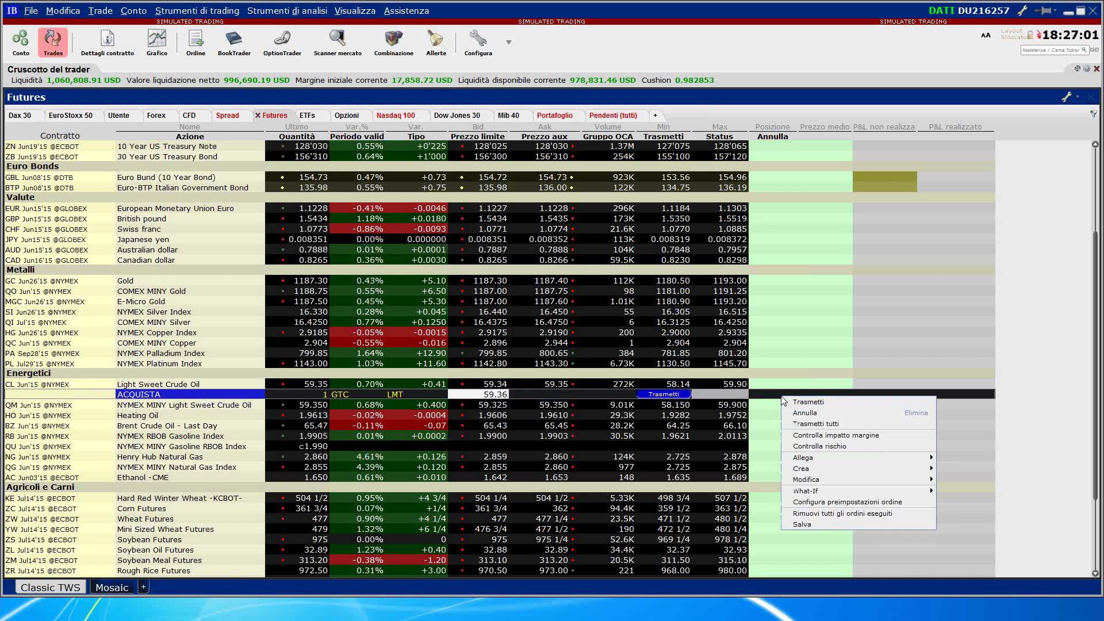
pyautogui.click(800, 436)
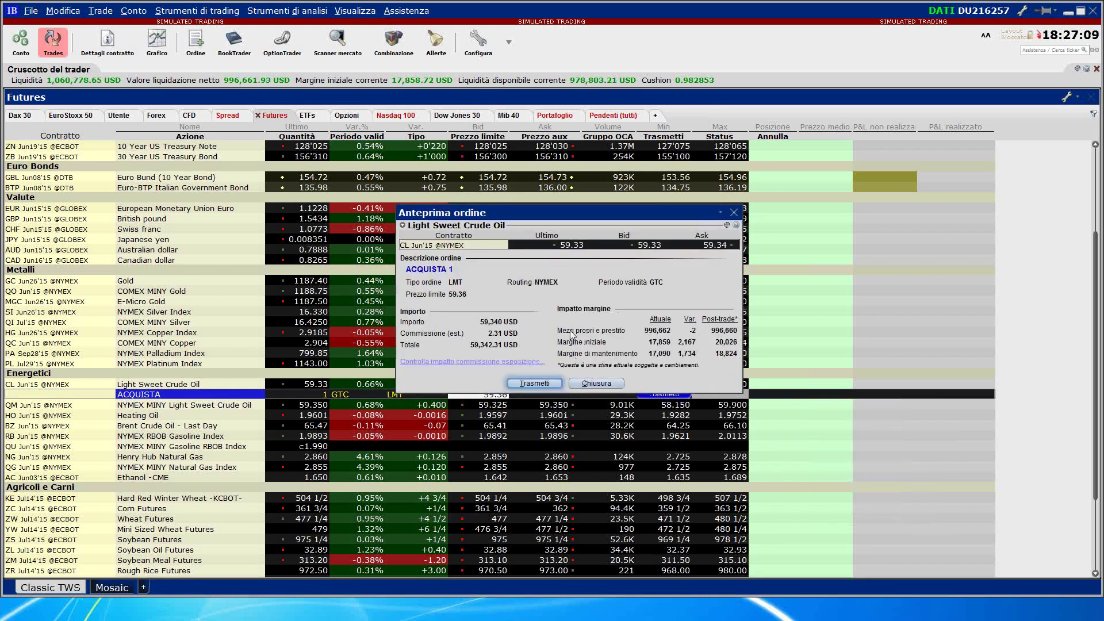
pyautogui.click(734, 212)
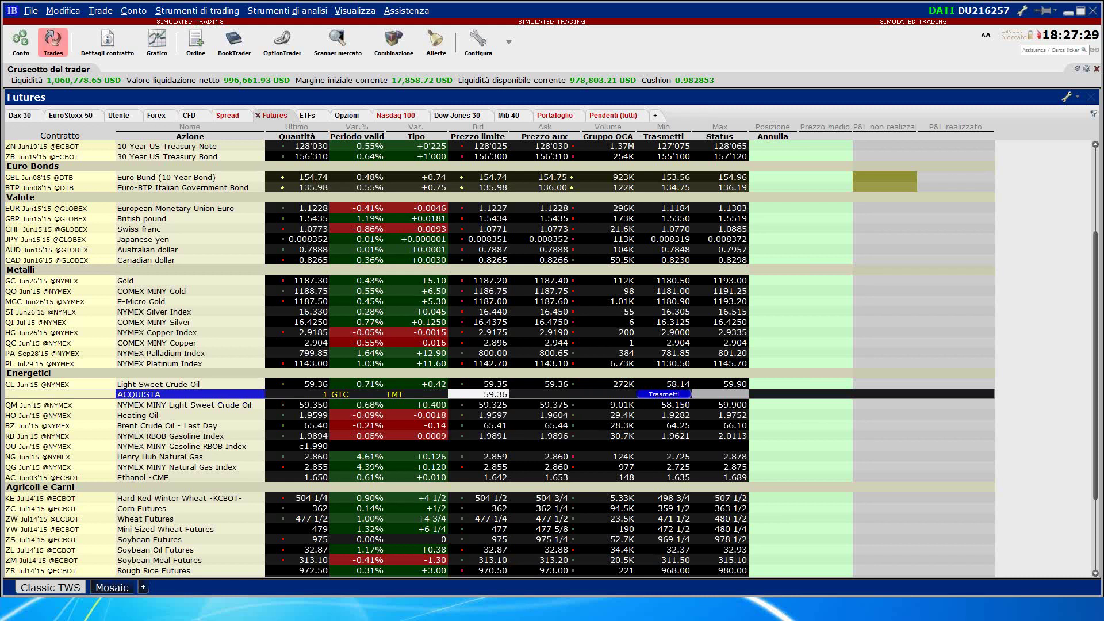
# Switch to the browser and open the "TWS: Domande e Risposte" playlist of the AssistenzaBrokers YouTube channel
pyautogui.hotkey('alt', 'Tab')
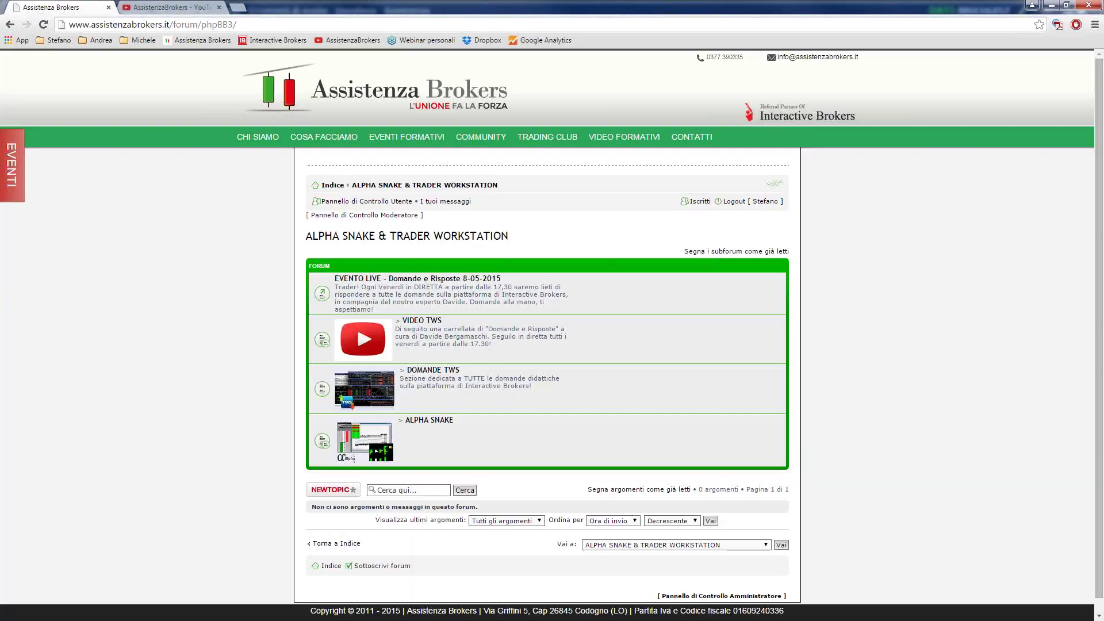
pyautogui.click(166, 7)
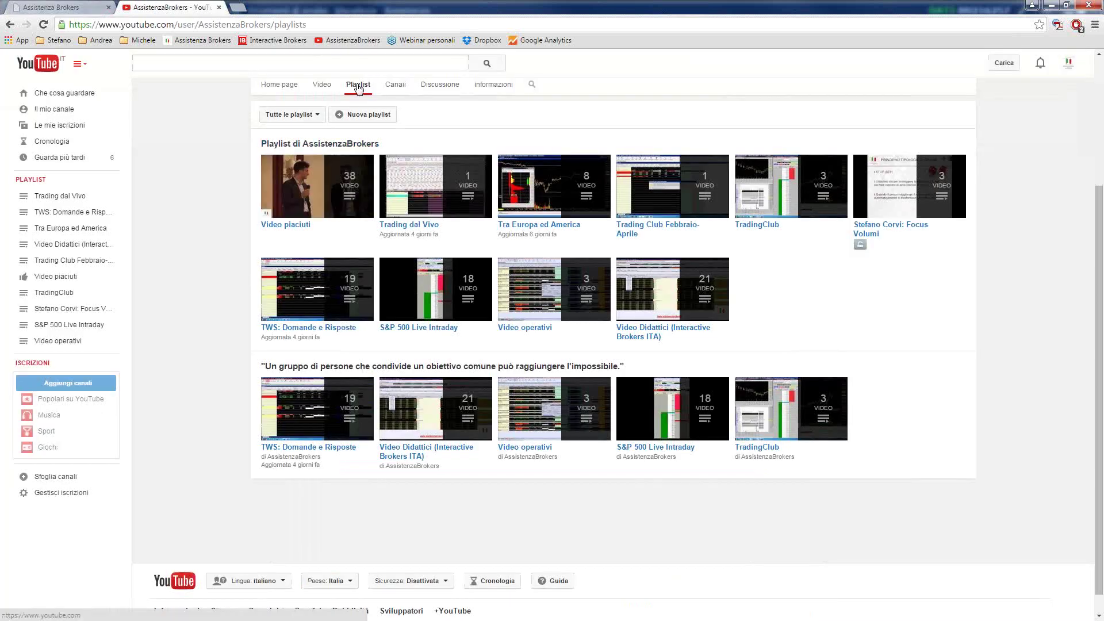
pyautogui.click(330, 327)
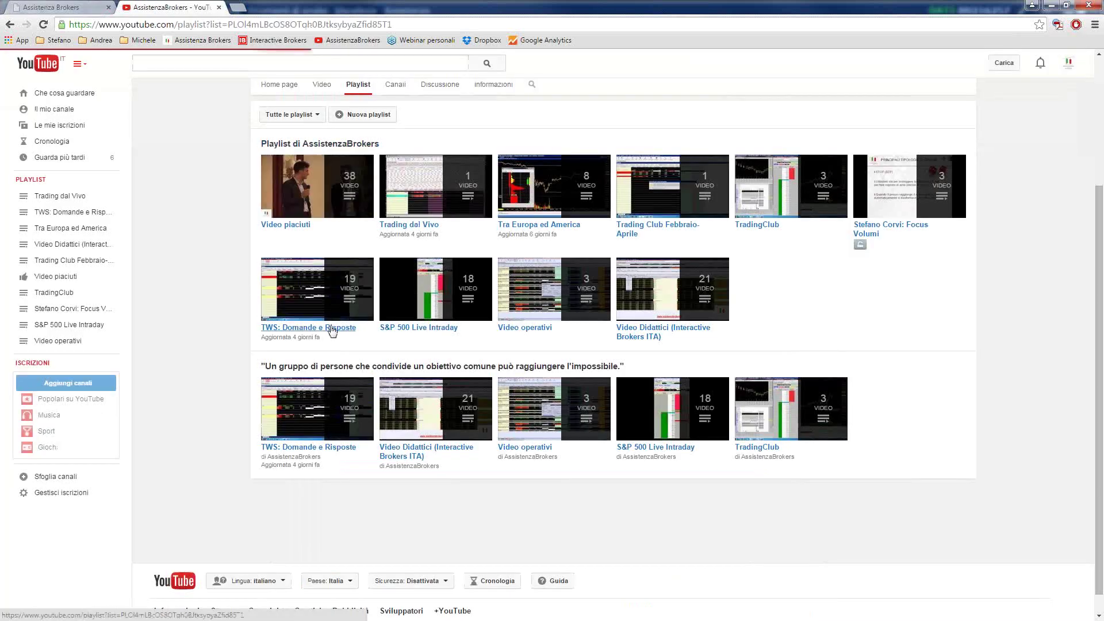
# Find the Market Scanner video dated 12/12/2014 in the playlist and copy its link address
pyautogui.scroll(-2, 234, 352)
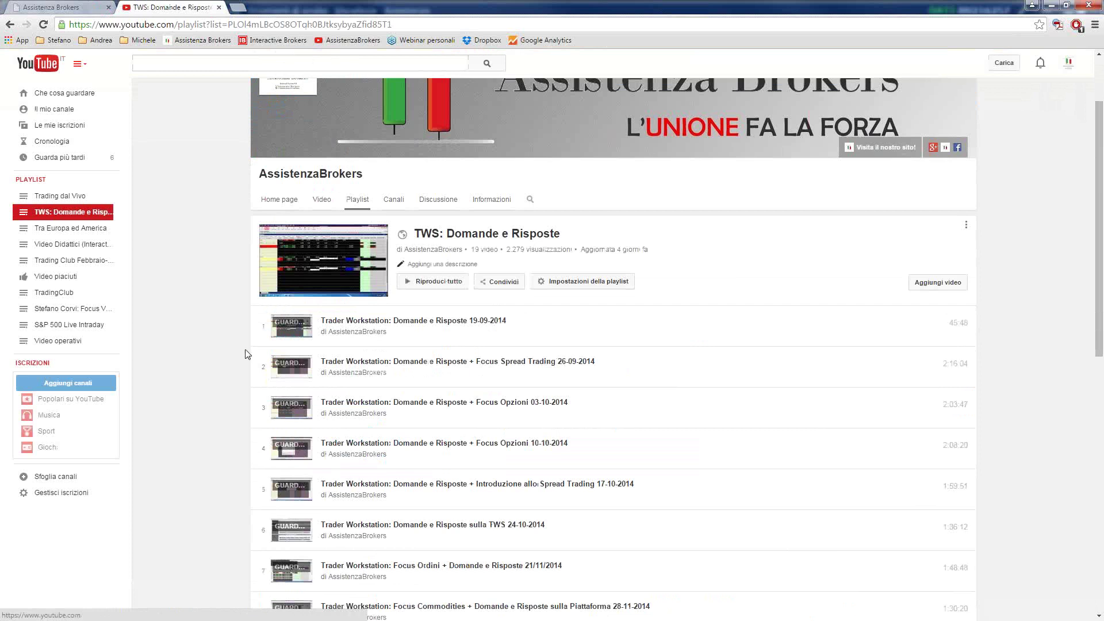
pyautogui.scroll(-3, 247, 352)
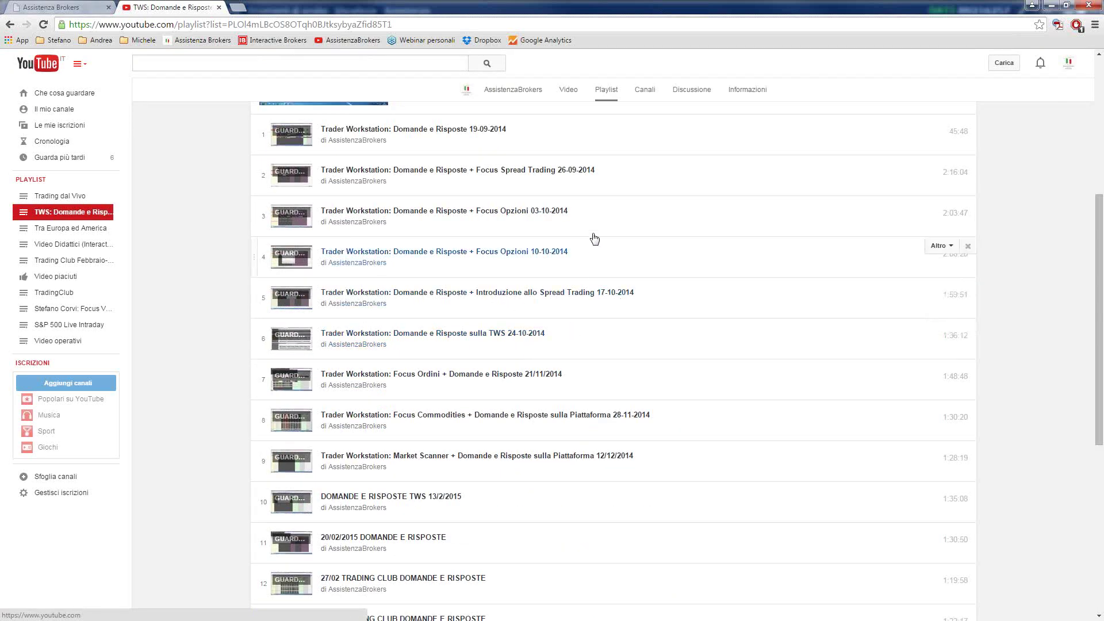
pyautogui.scroll(-2, 669, 299)
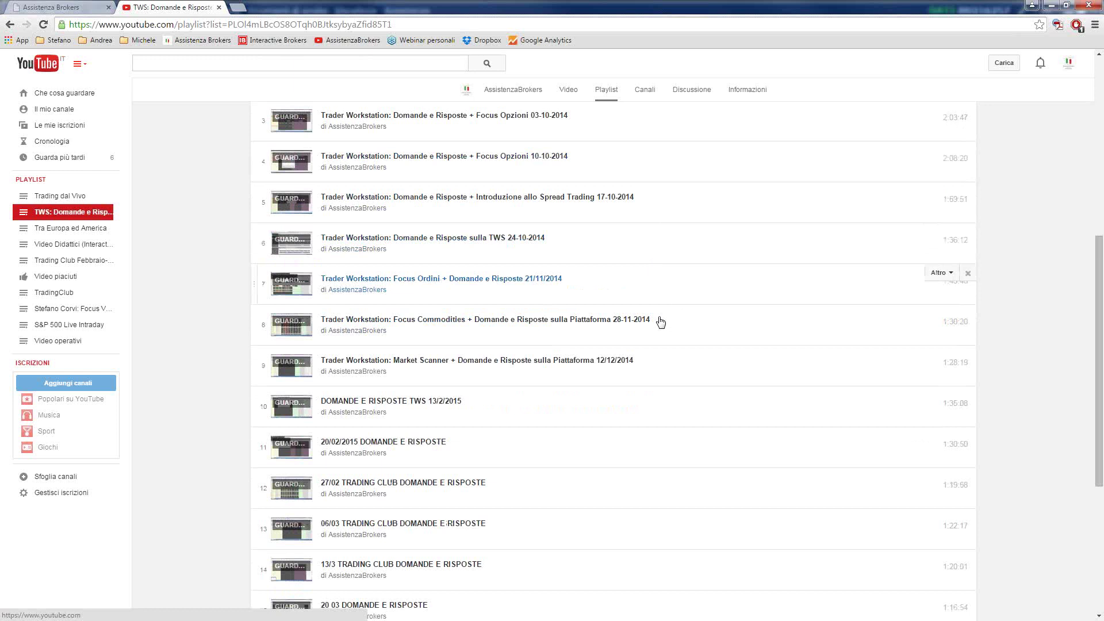
pyautogui.scroll(-2, 626, 364)
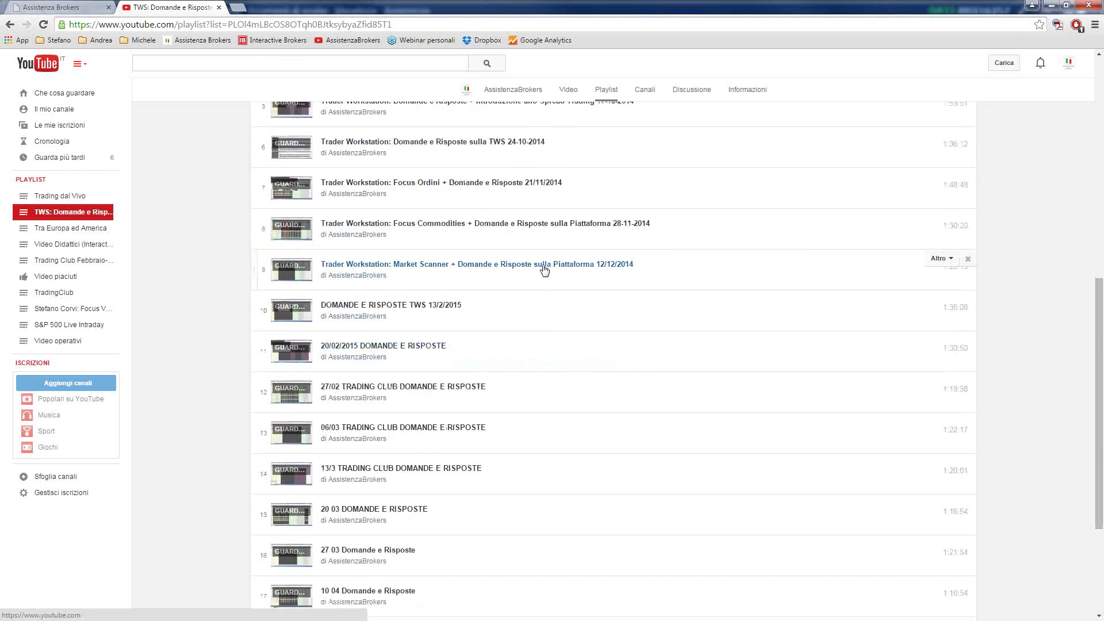
pyautogui.rightClick(455, 266)
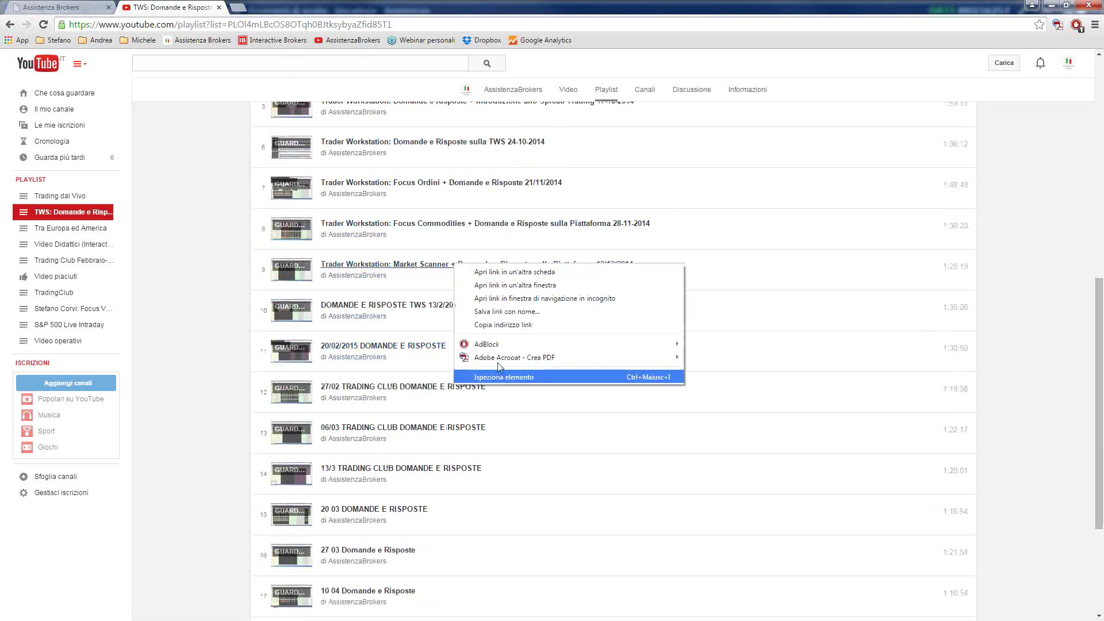
pyautogui.click(492, 325)
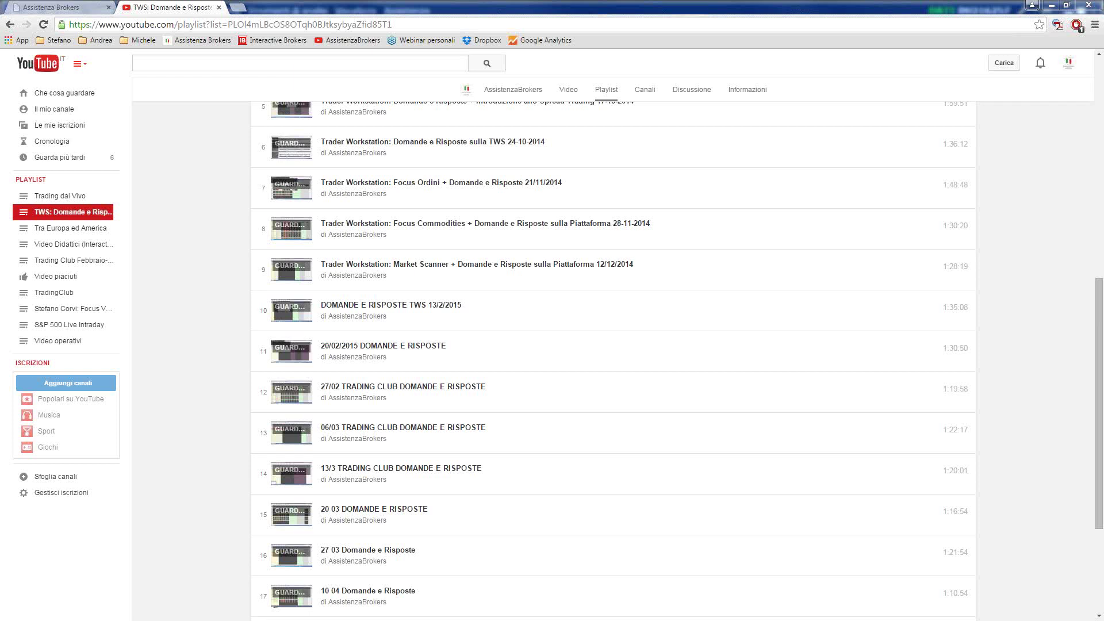
# Return to Trader Workstation and cancel the untransmitted Light Sweet Crude Oil buy order
pyautogui.click(1051, 5)
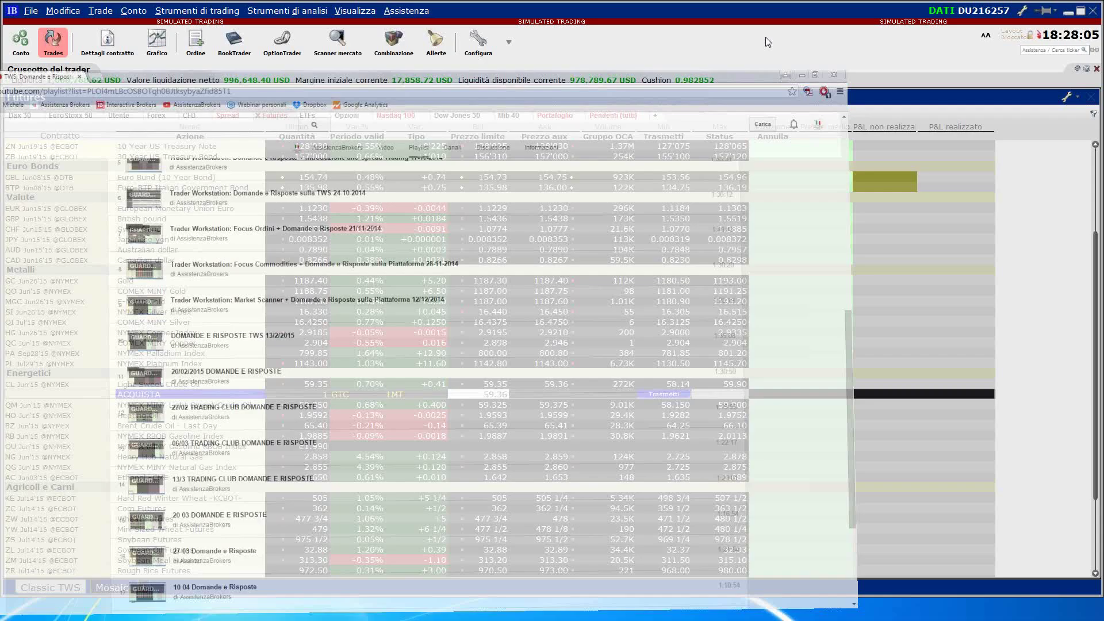
pyautogui.rightClick(100, 396)
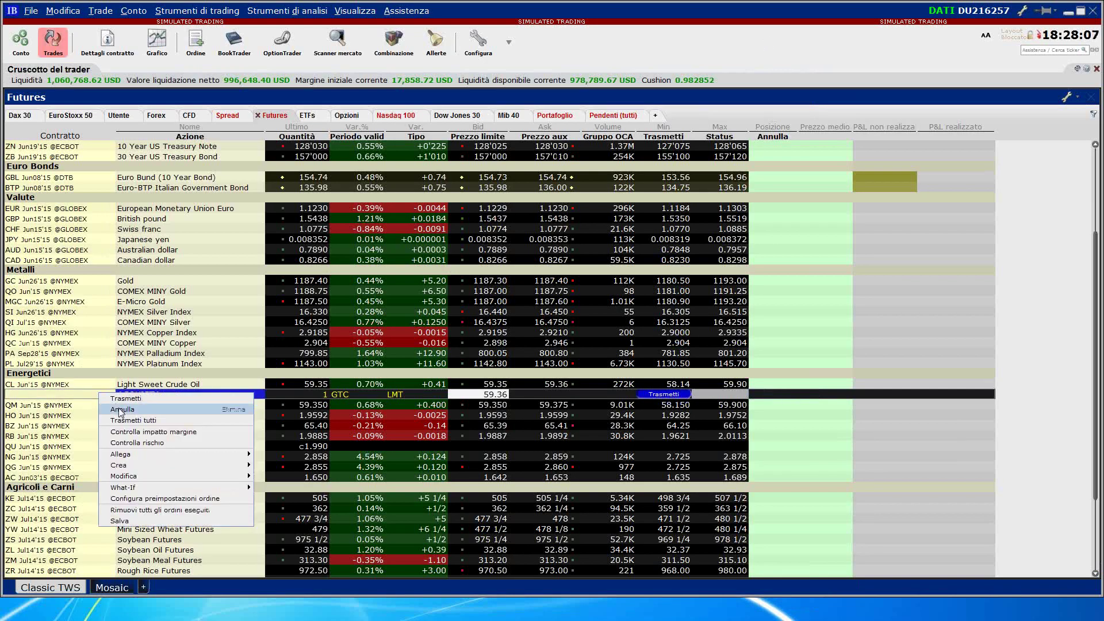
pyautogui.click(101, 418)
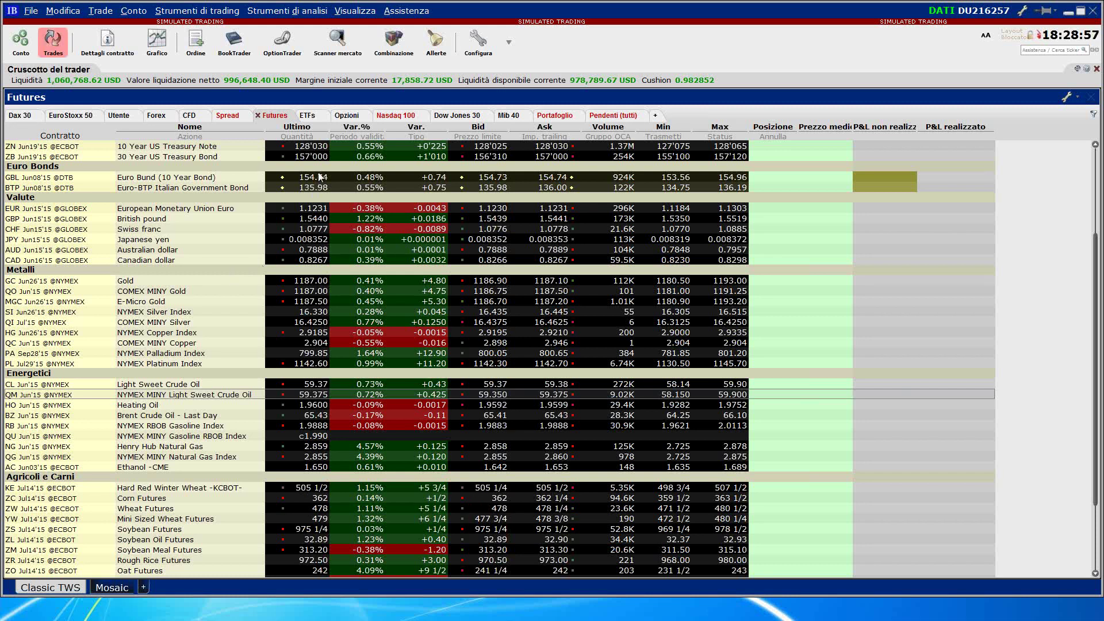
# Open the Opzioni page and start a combination selection on AAPL using SMART option combinations
pyautogui.click(339, 116)
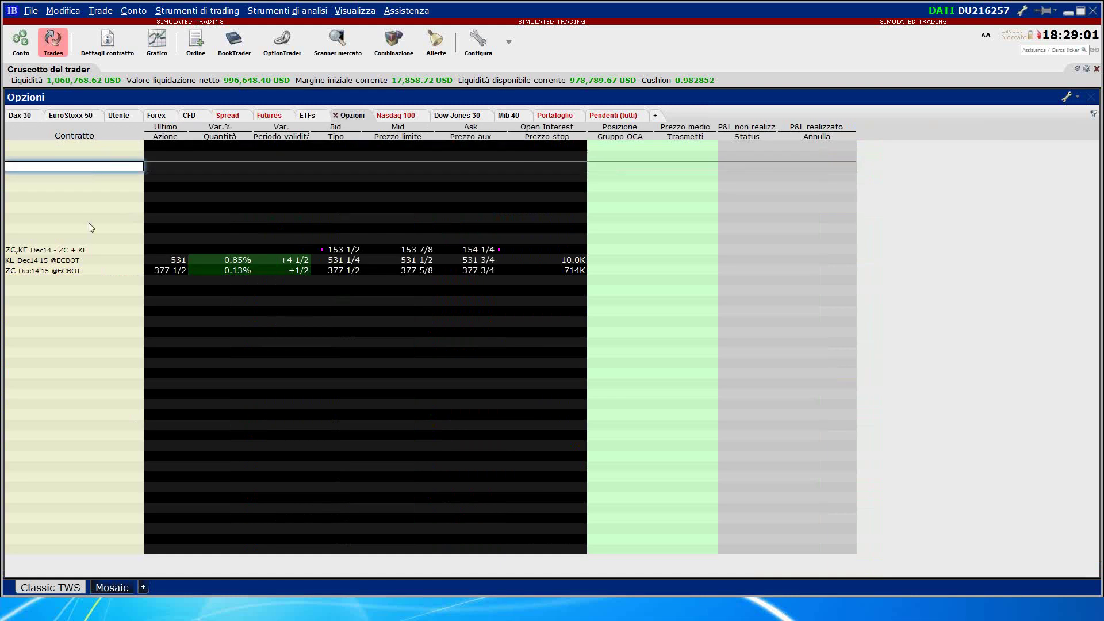
pyautogui.click(387, 51)
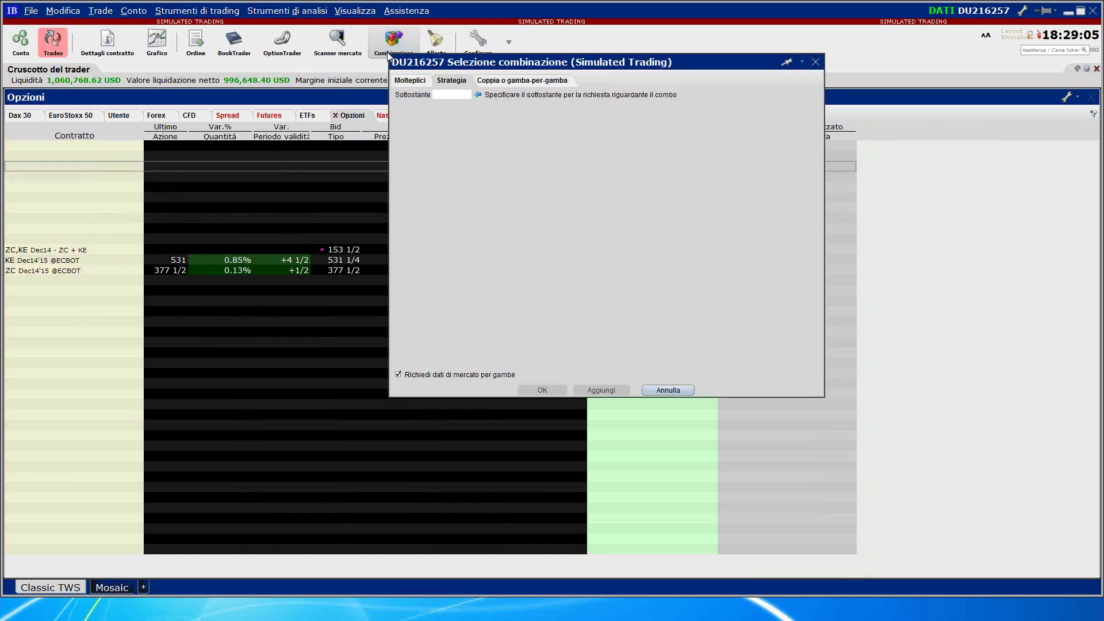
pyautogui.click(452, 96)
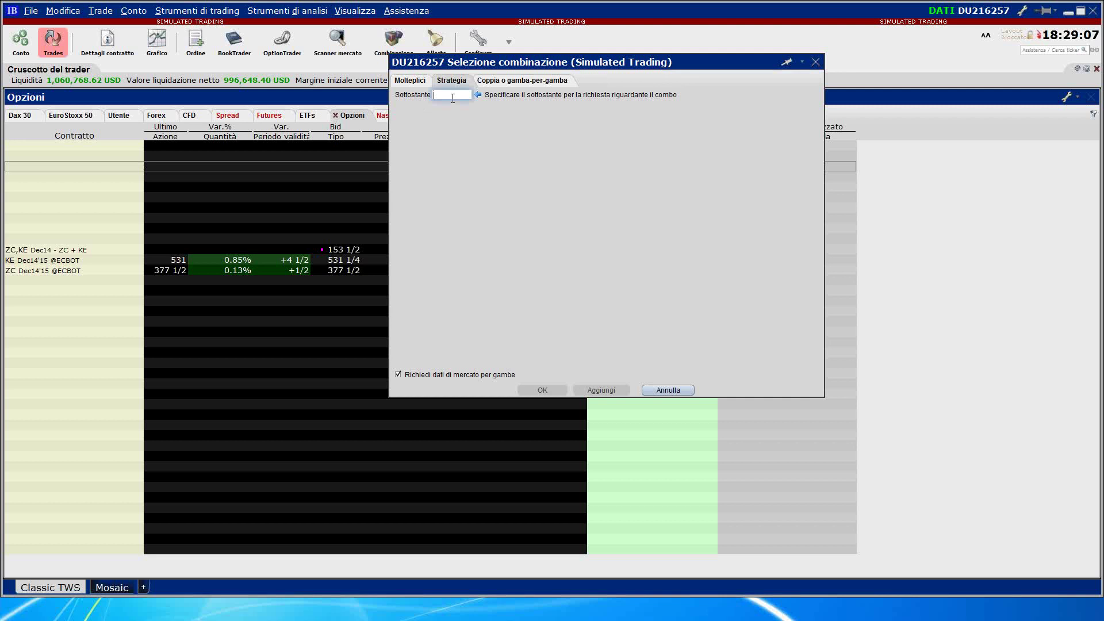
pyautogui.write('aapl')
pyautogui.press('Return')
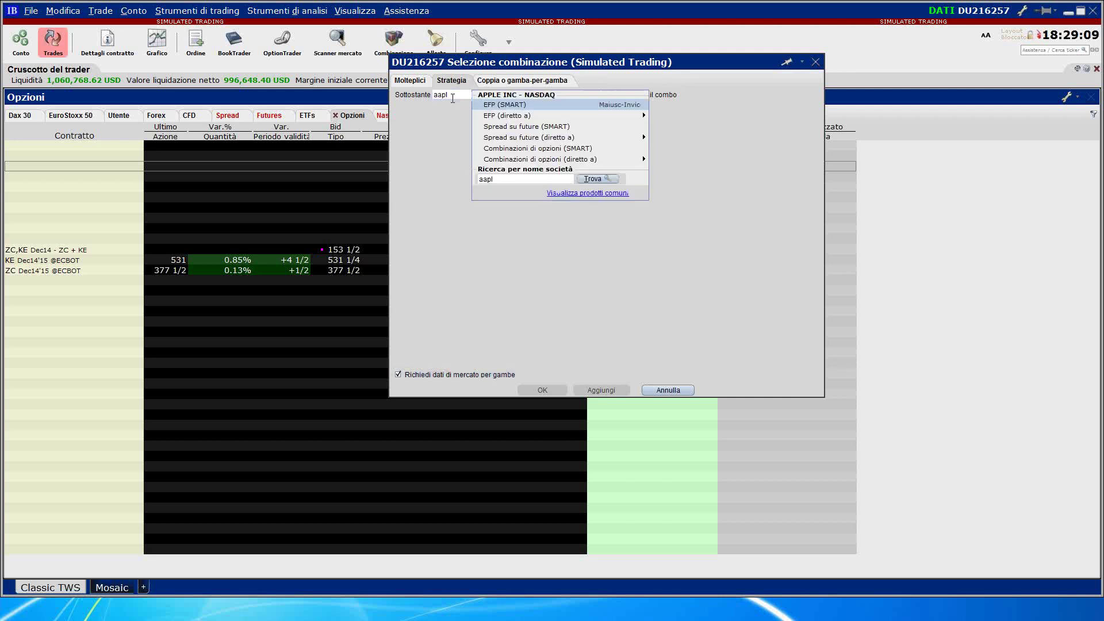
pyautogui.press('Down')
pyautogui.press('Down')
pyautogui.press('Down')
pyautogui.press('Down')
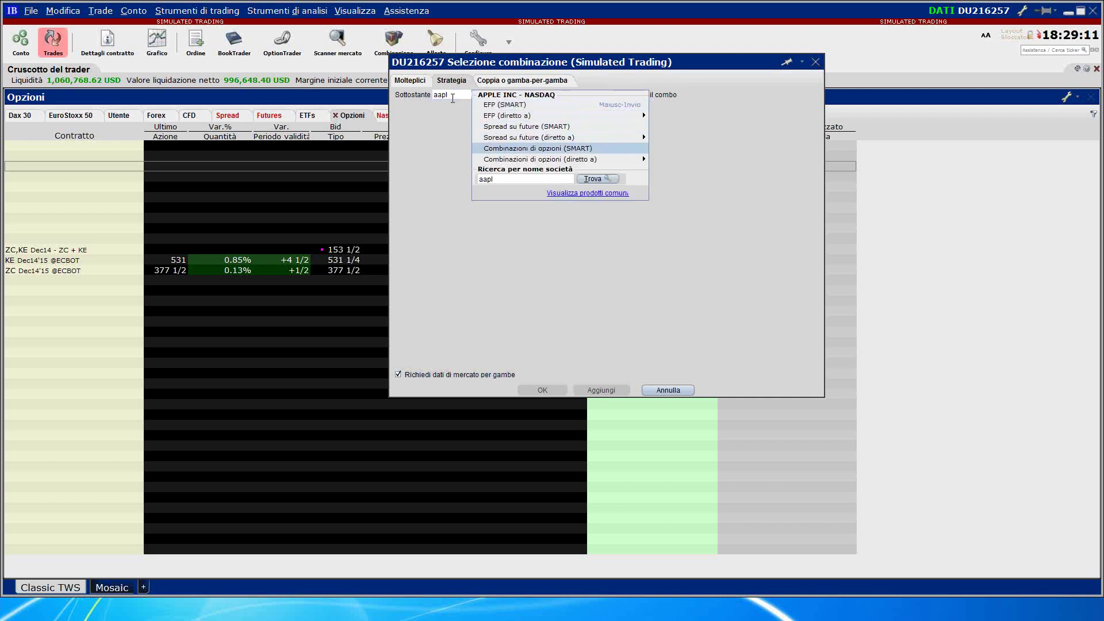
pyautogui.press('Return')
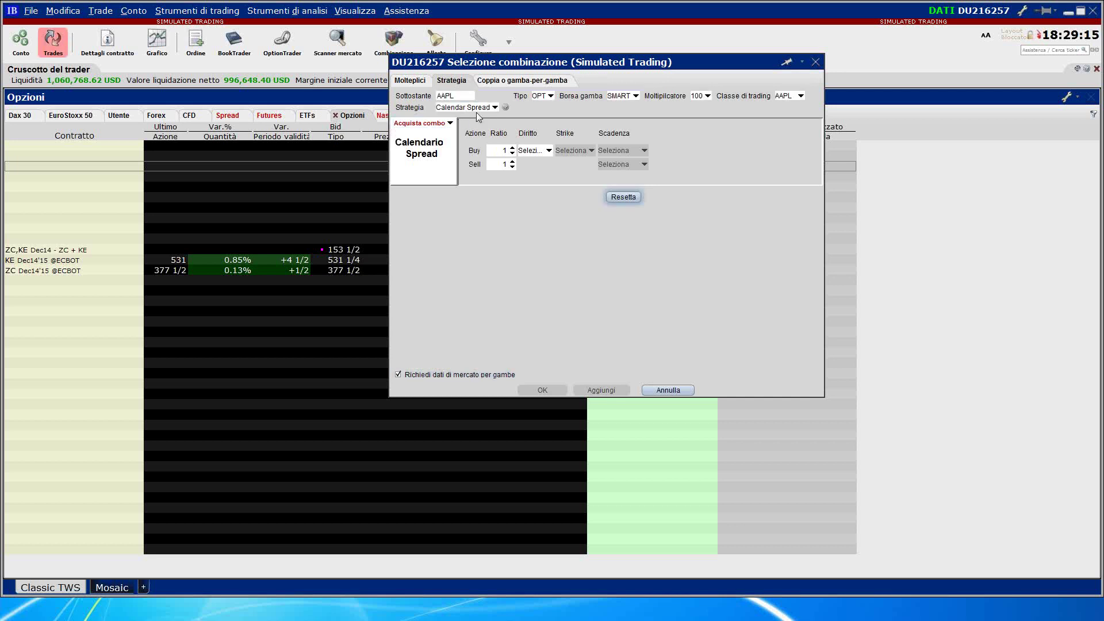
# Set the AAPL combination strategy to Conversion, enlarge the combination dialog, and close it without adding anything
pyautogui.click(478, 114)
pyautogui.click(487, 121)
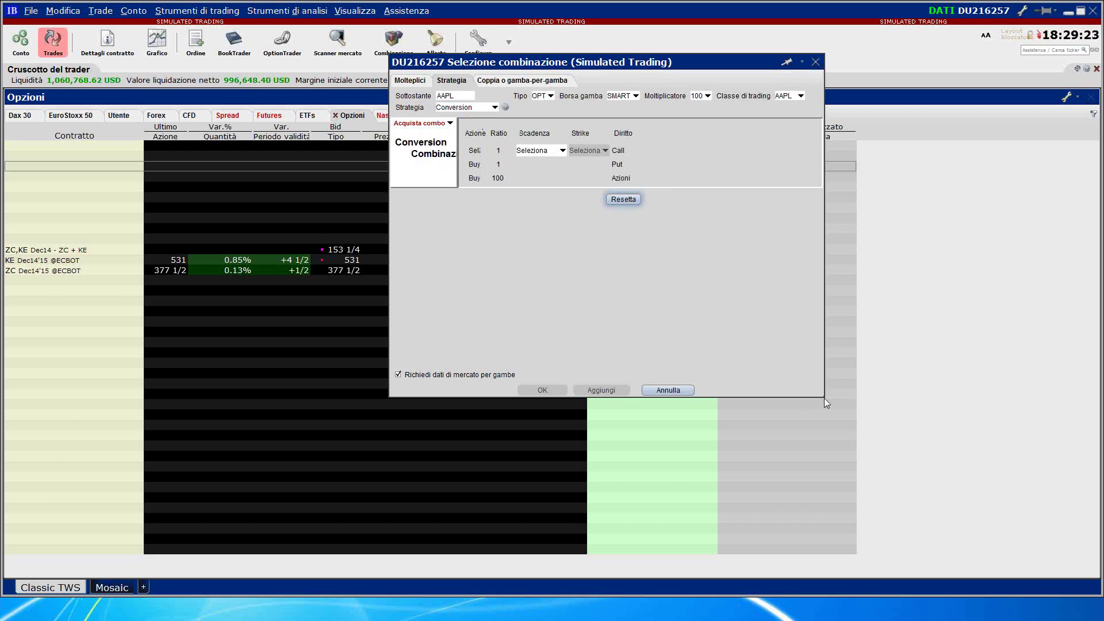
pyautogui.moveTo(824, 397); pyautogui.dragTo(983, 526)
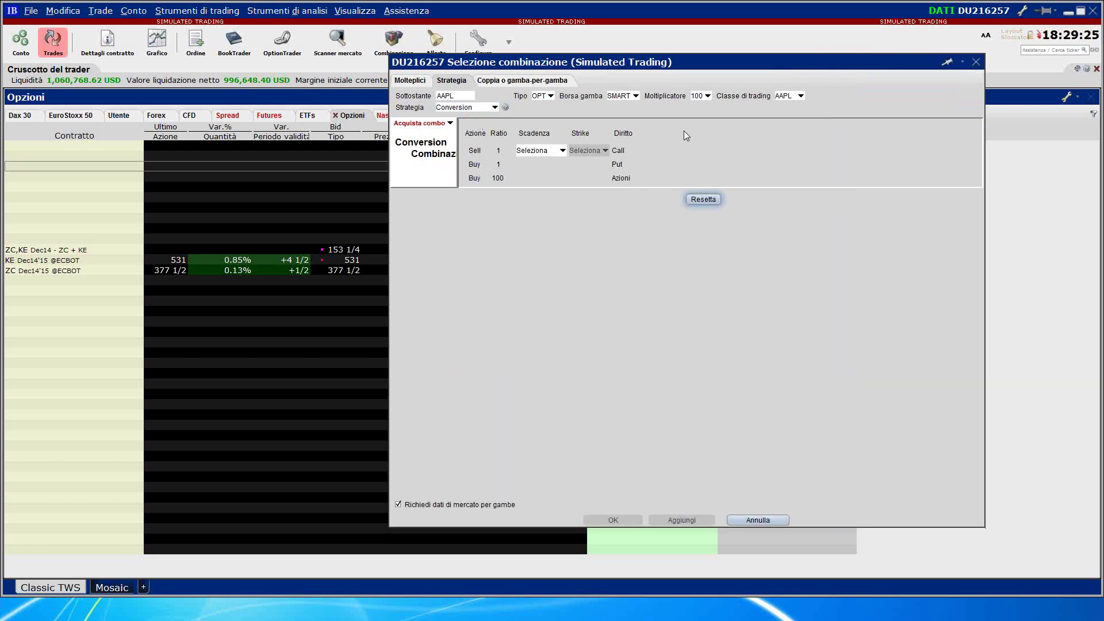
pyautogui.click(976, 62)
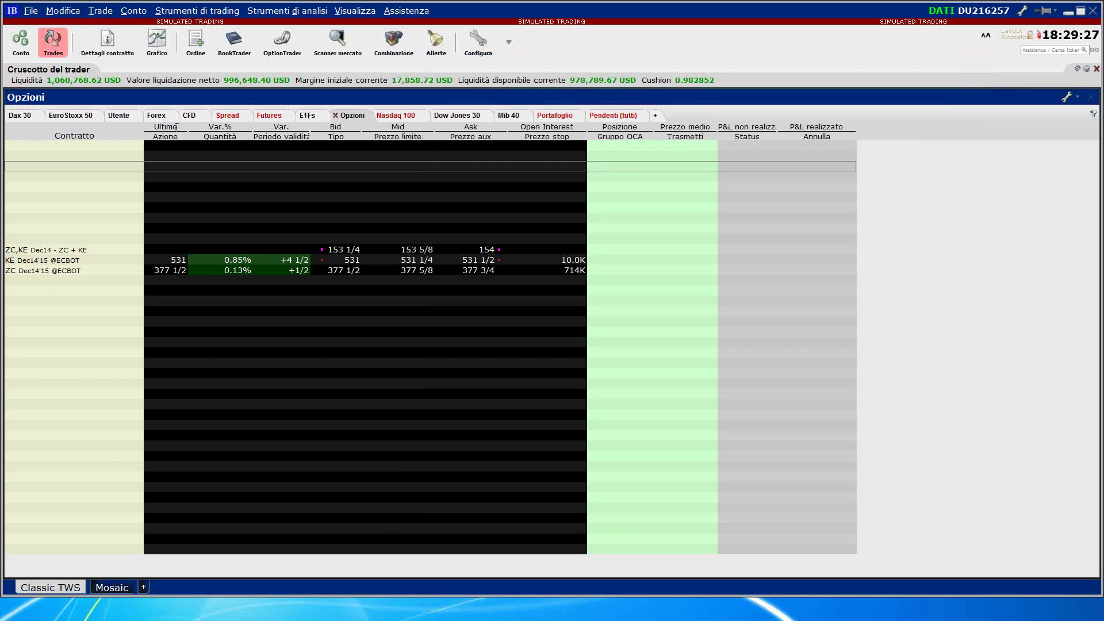
# Open OptionTrader, load the AAPL SMART stock as underlying, and maximize the window
pyautogui.click(284, 46)
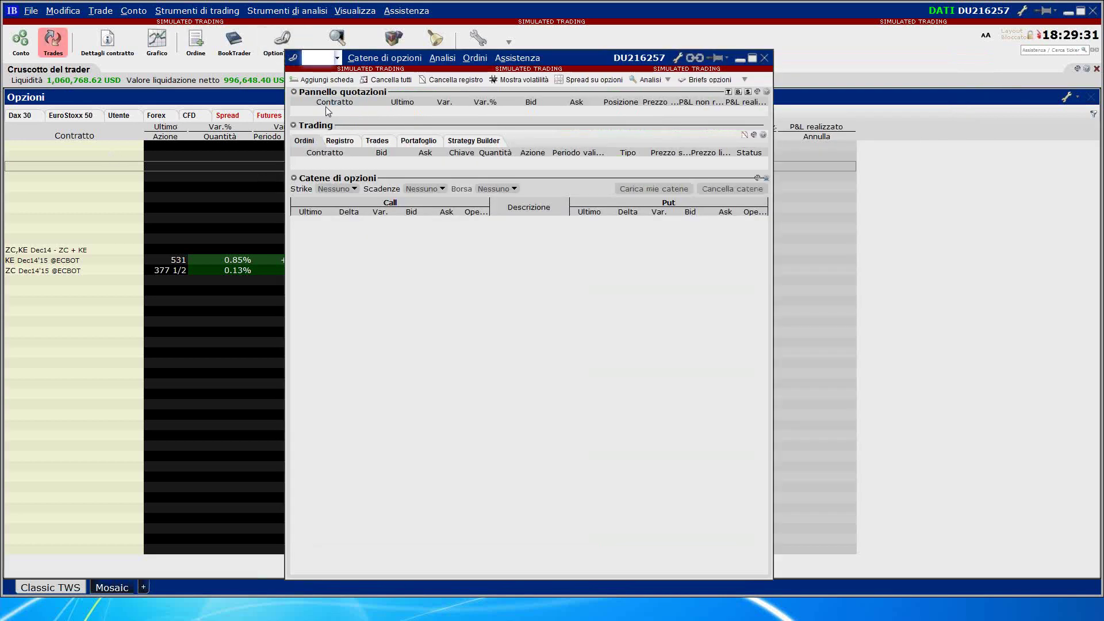
pyautogui.click(321, 57)
pyautogui.write('AAPL')
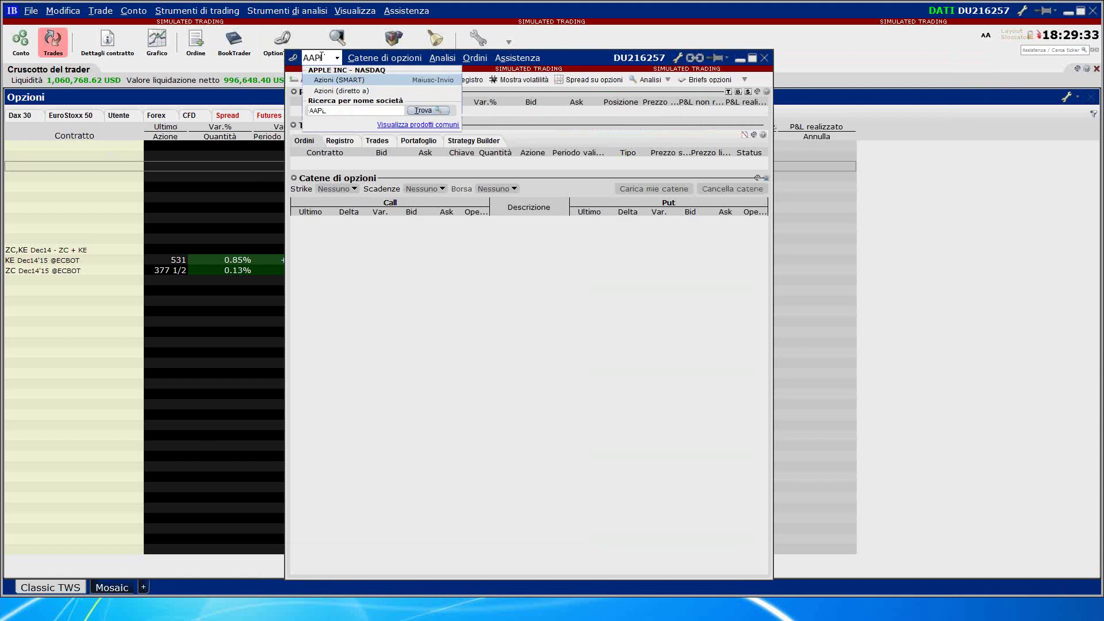
pyautogui.press('Return')
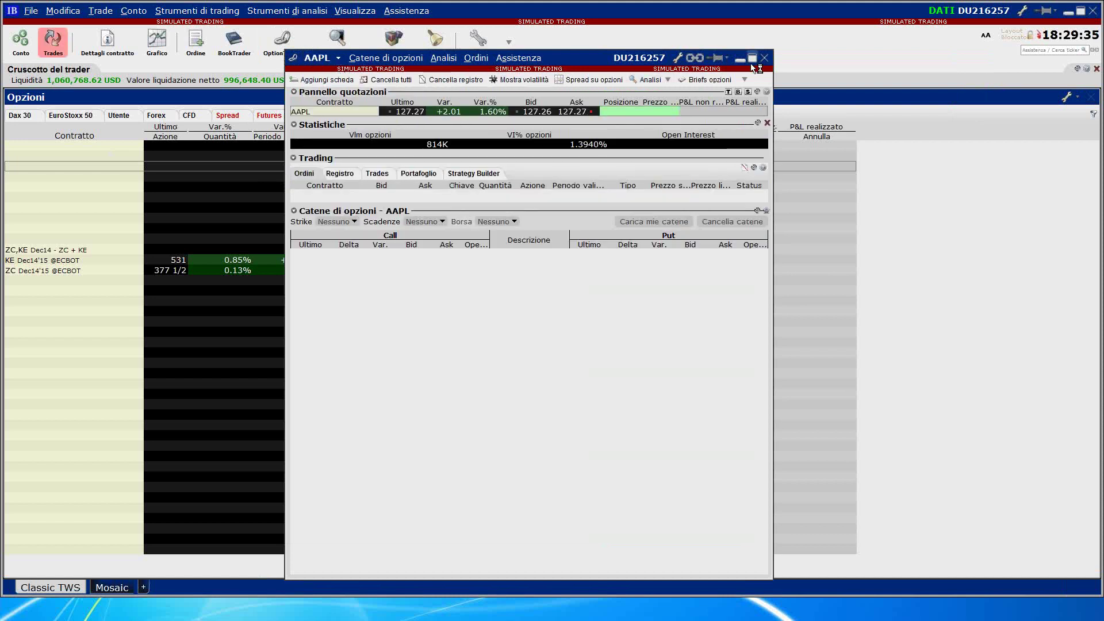
pyautogui.click(752, 57)
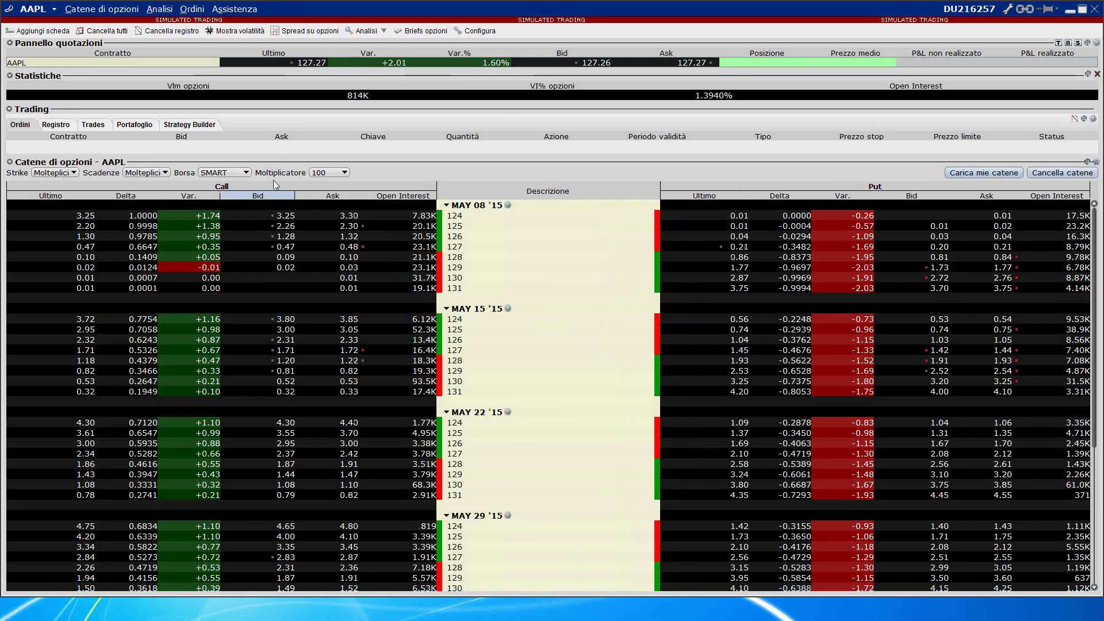
# Add the MAY 08 '15 126 and 125 calls as legs in the Strategy Builder, and remove both legs
pyautogui.click(187, 124)
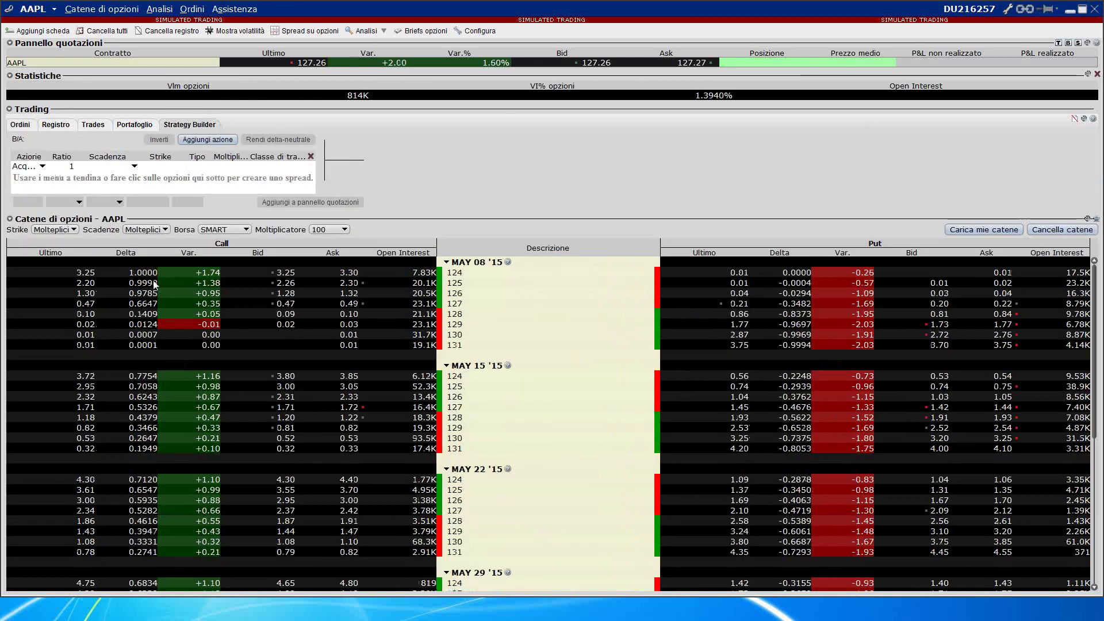
pyautogui.click(304, 293)
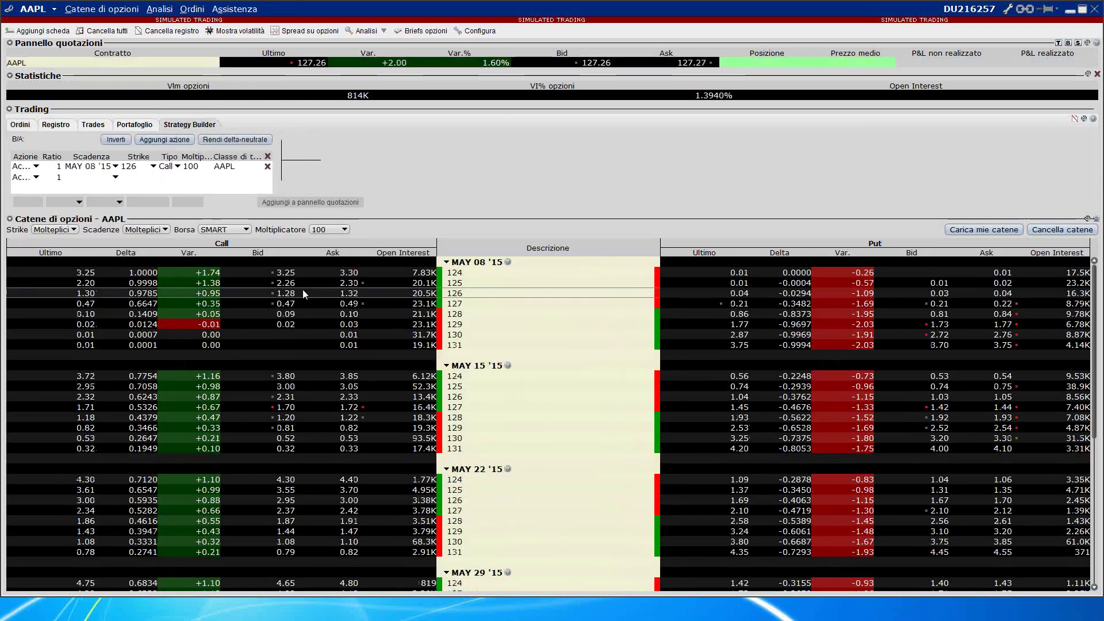
pyautogui.click(302, 282)
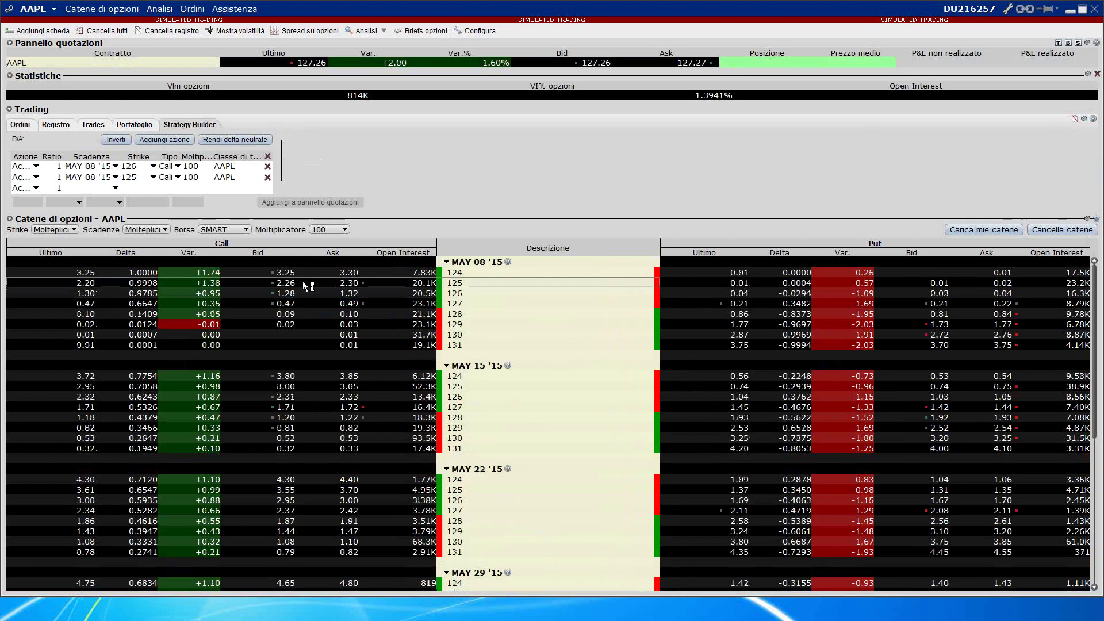
pyautogui.click(267, 177)
pyautogui.click(268, 166)
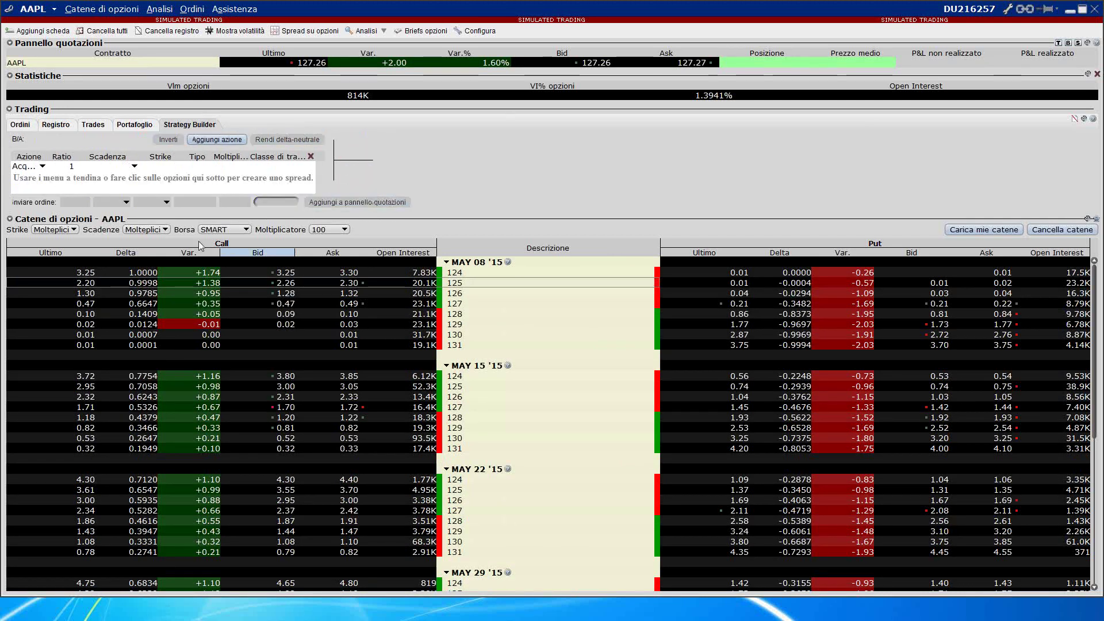
# Show all strikes in the AAPL option chain and limit the expiries to JUN 19 '15
pyautogui.click(55, 229)
pyautogui.click(162, 230)
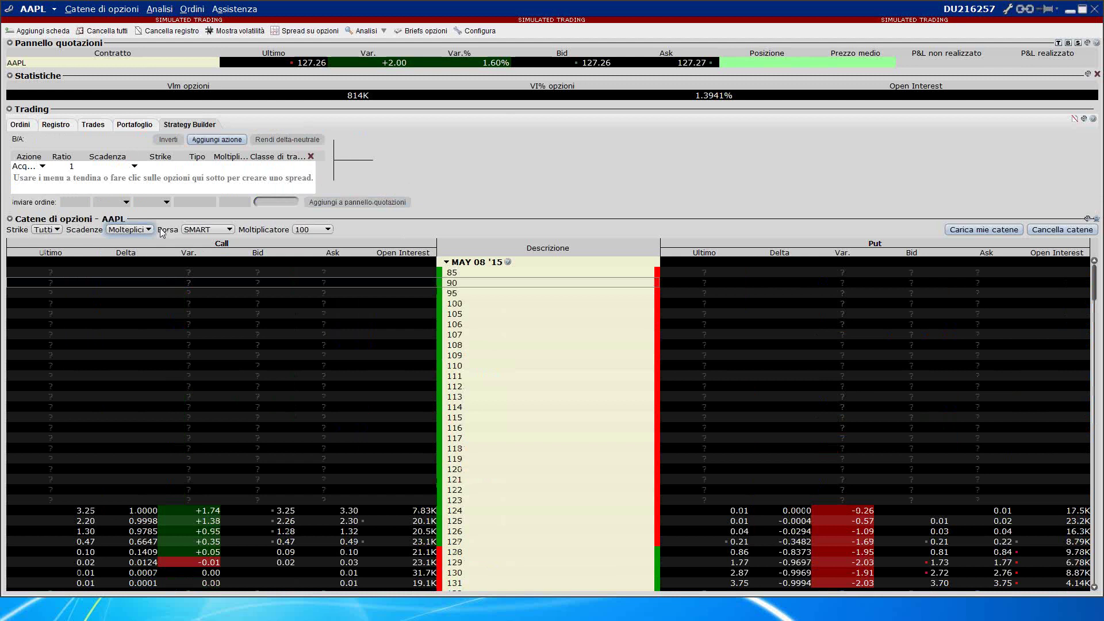
pyautogui.click(144, 229)
pyautogui.click(141, 240)
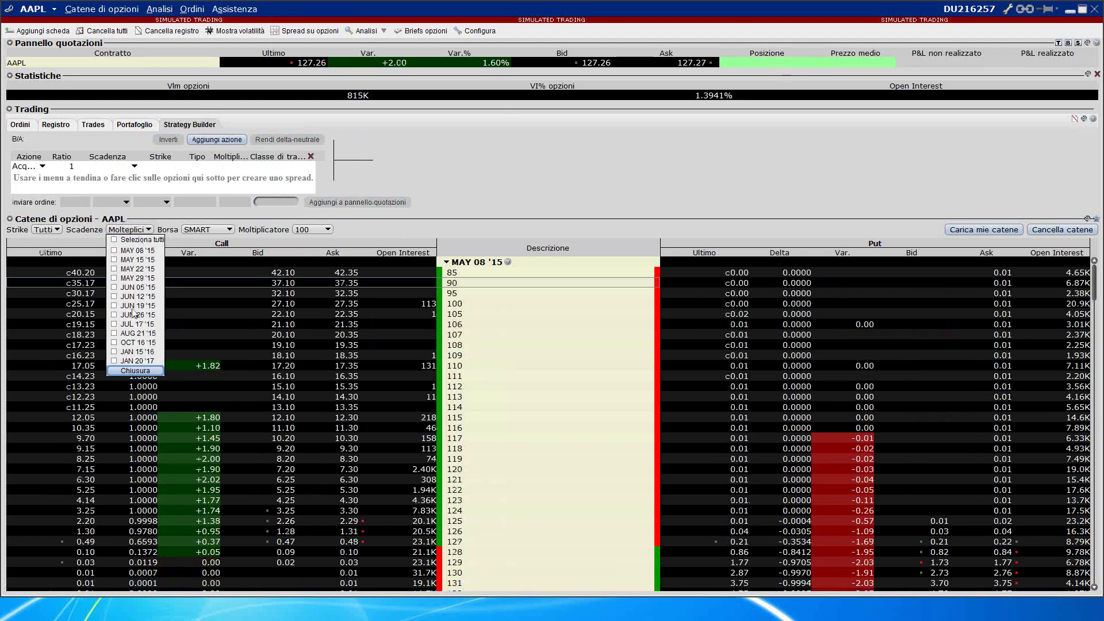
pyautogui.click(136, 305)
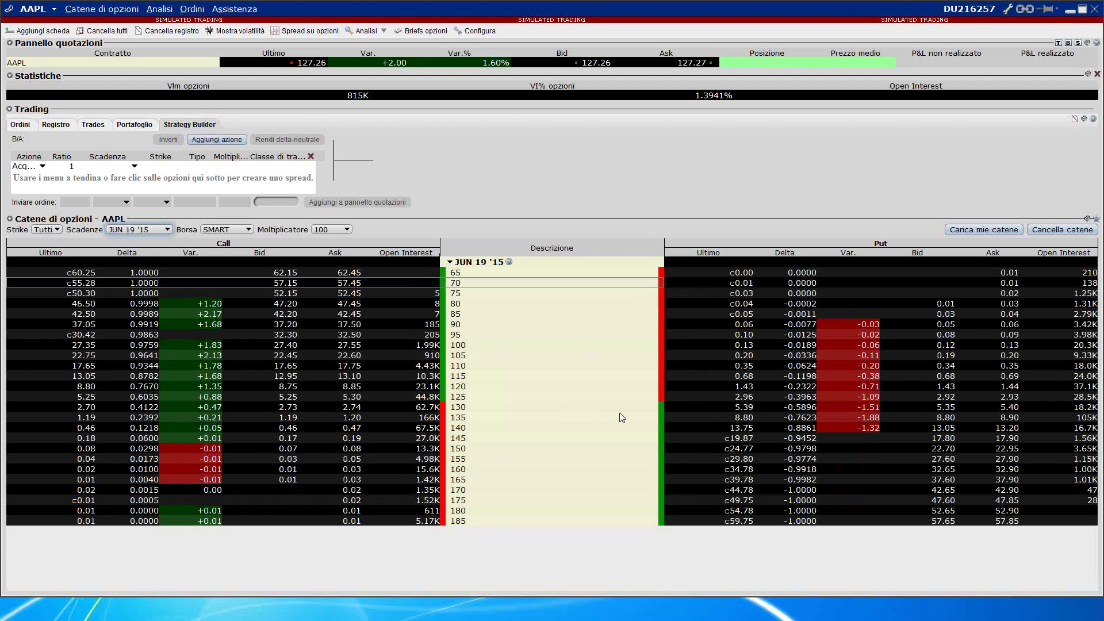
# Build a bull spread by selling the JUN 19 '15 110 put and buying the 105 put, and minimize OptionTrader
pyautogui.moveTo(949, 365)
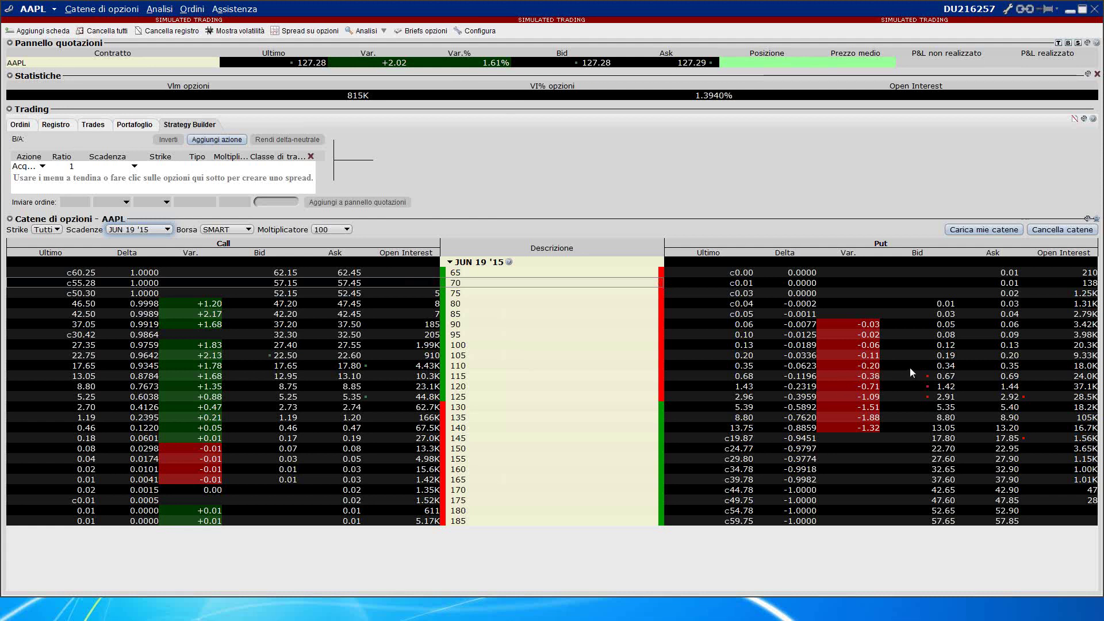
pyautogui.moveTo(909, 367)
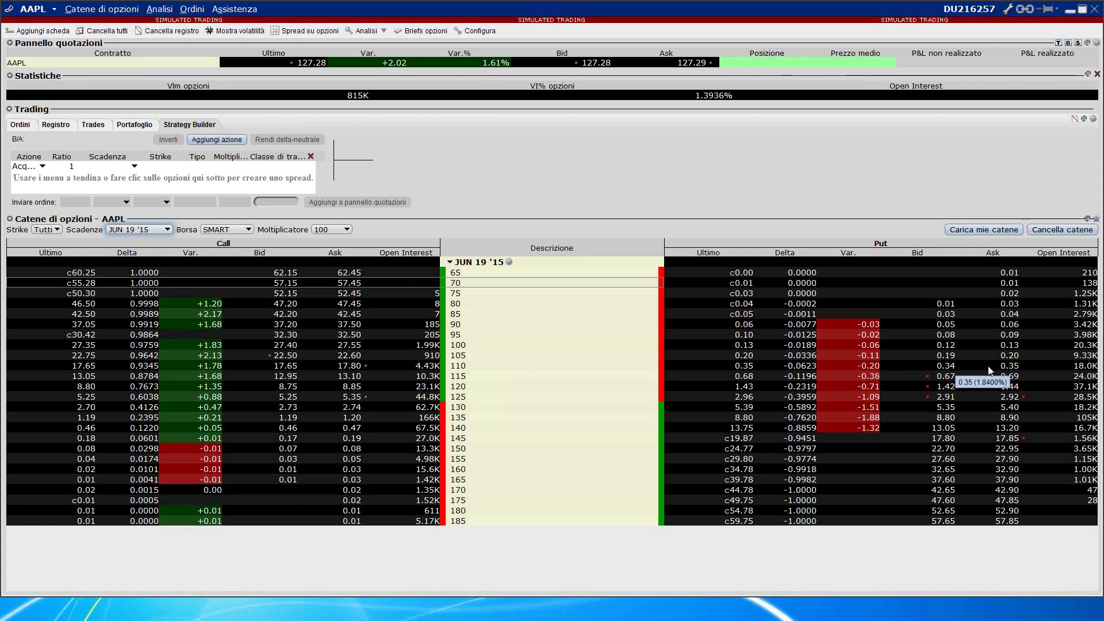
pyautogui.click(931, 363)
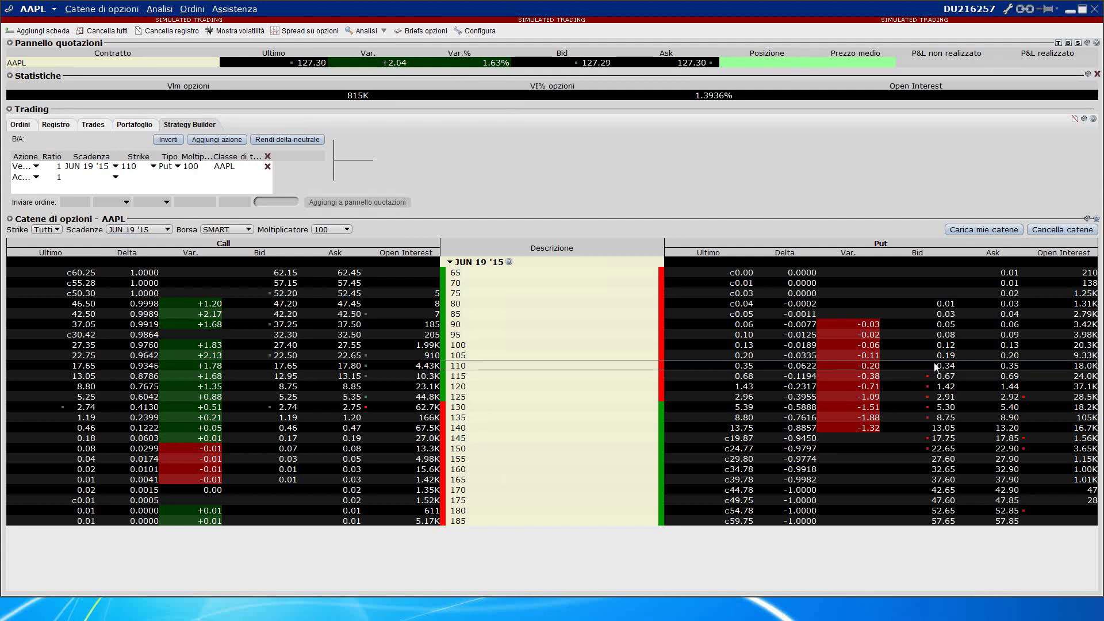
pyautogui.click(1013, 356)
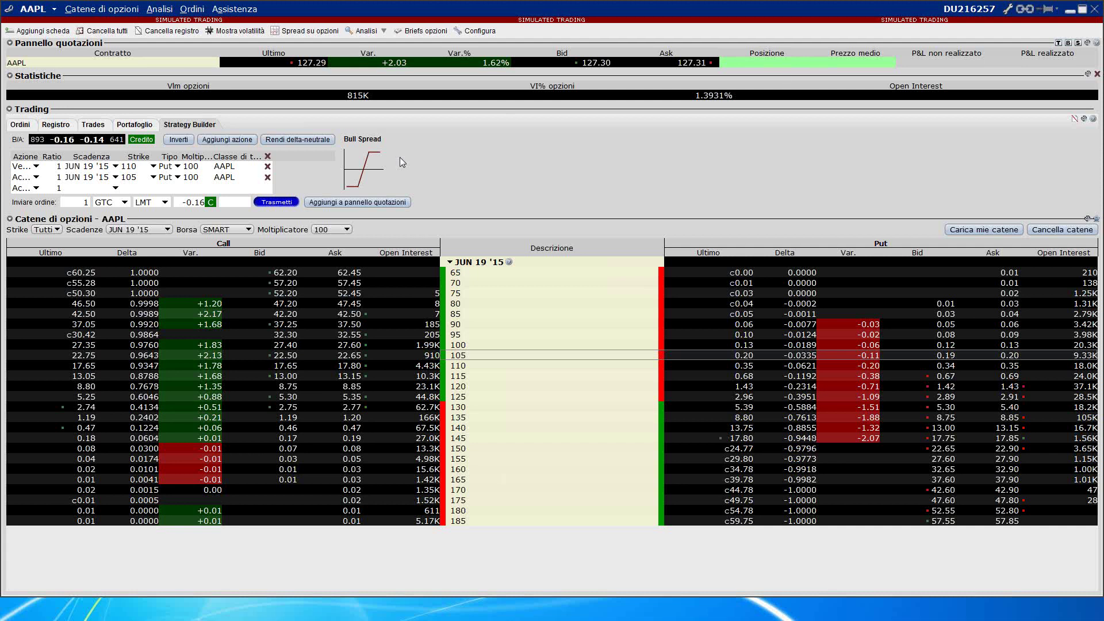
pyautogui.click(1070, 8)
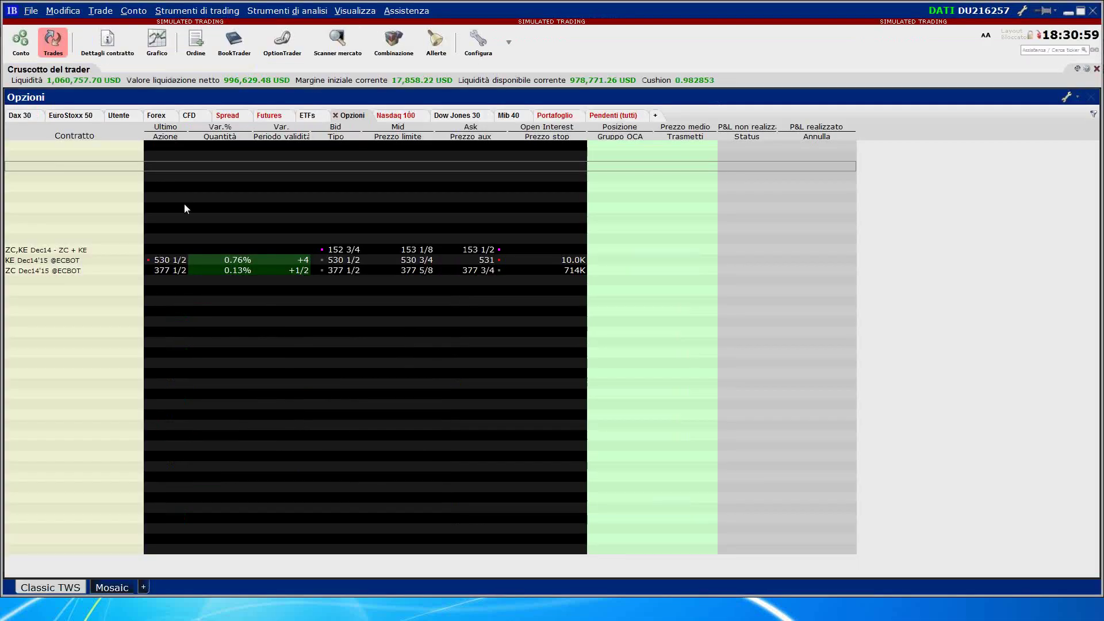
# Enter "Domande e Risposte" as the file name for saving the settings under a new name, and close the dialog without saving
pyautogui.click(71, 180)
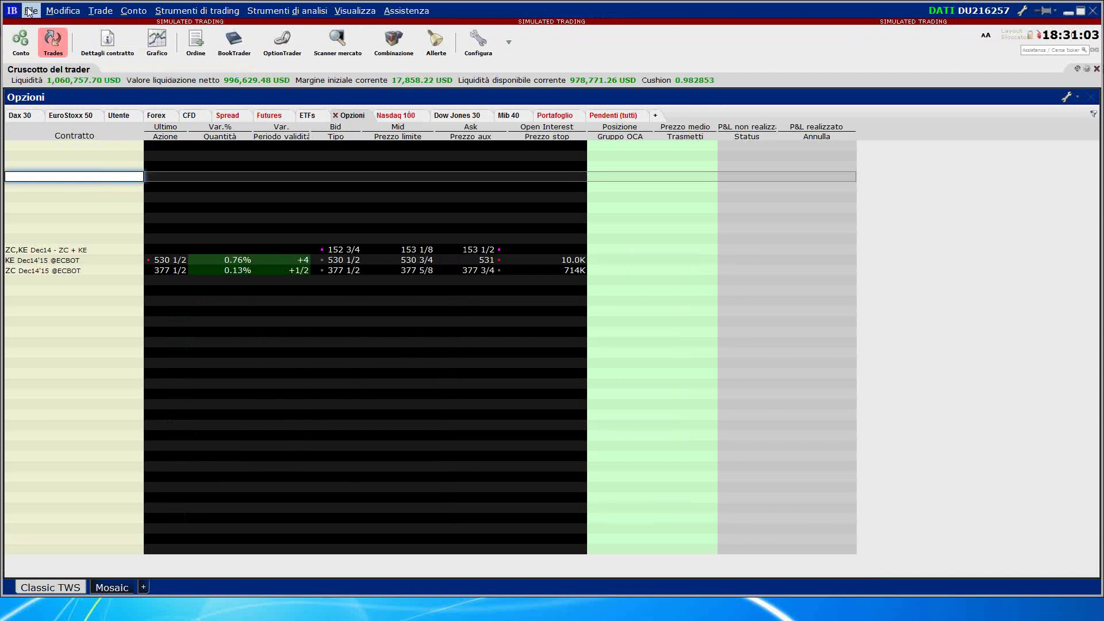
pyautogui.click(28, 11)
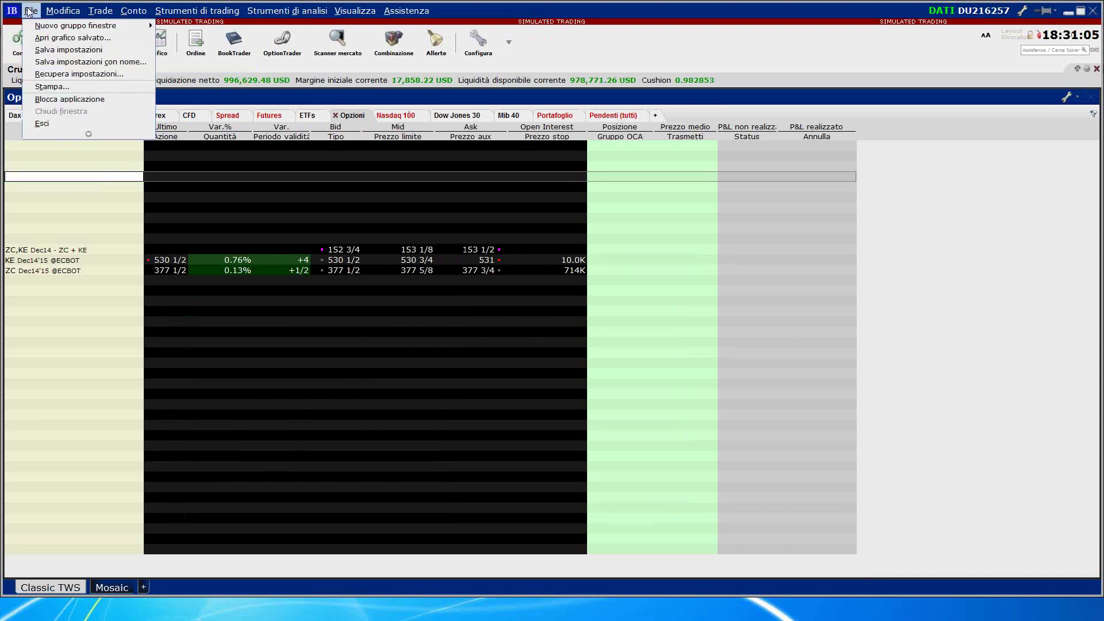
pyautogui.click(46, 63)
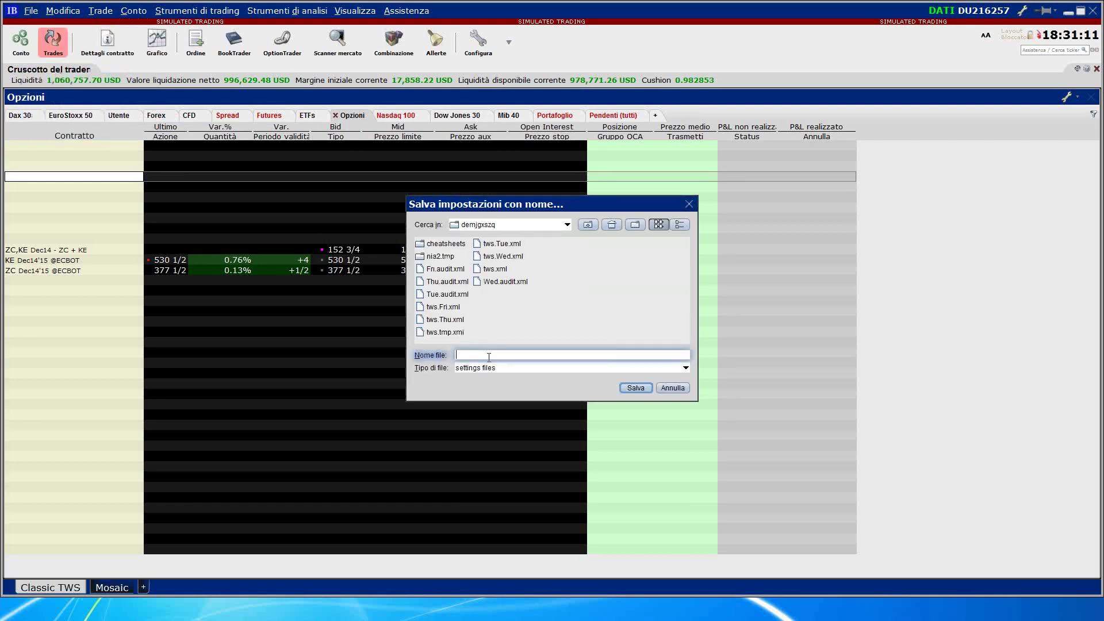
pyautogui.write('Domandes R')
pyautogui.write('isposte')
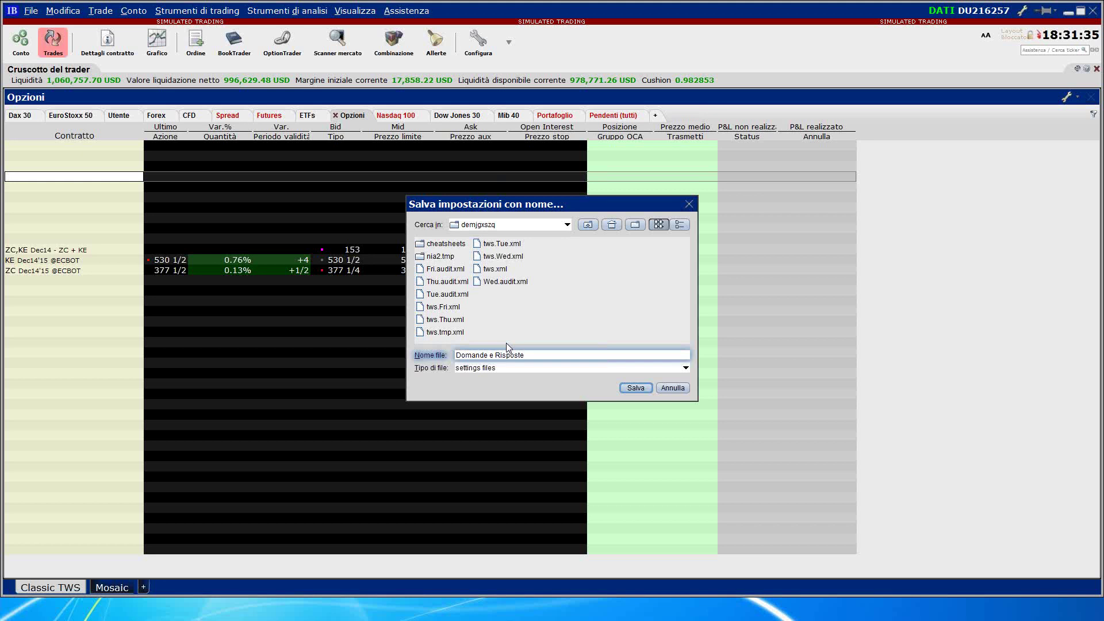
pyautogui.click(688, 204)
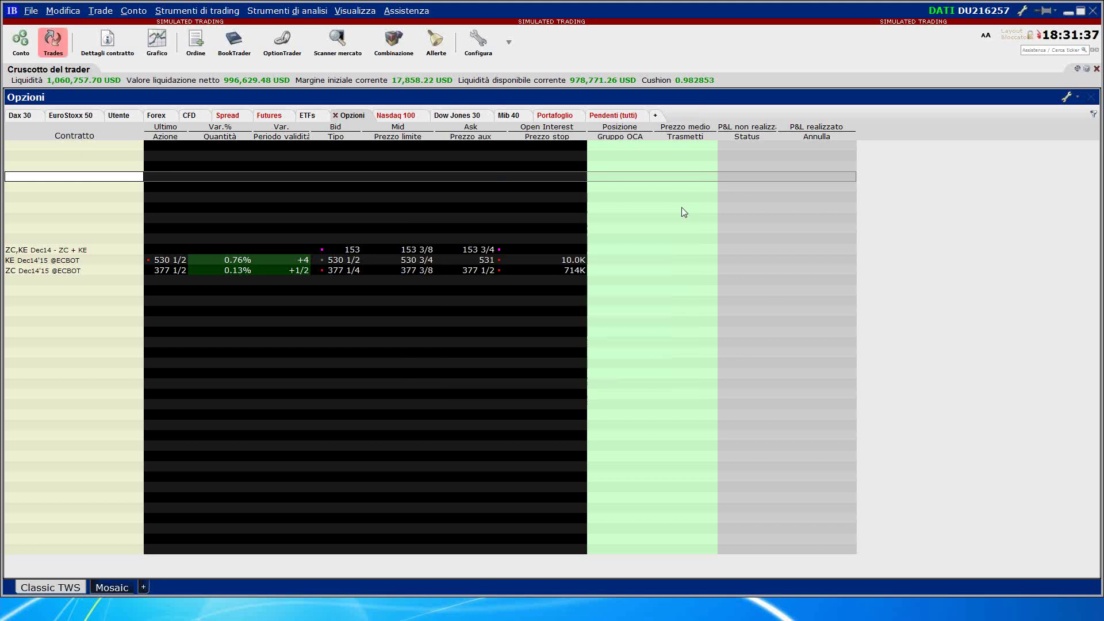
# Open the settings recovery with the Personalizzato option, and close the settings file dialog without loading a file
pyautogui.click(30, 13)
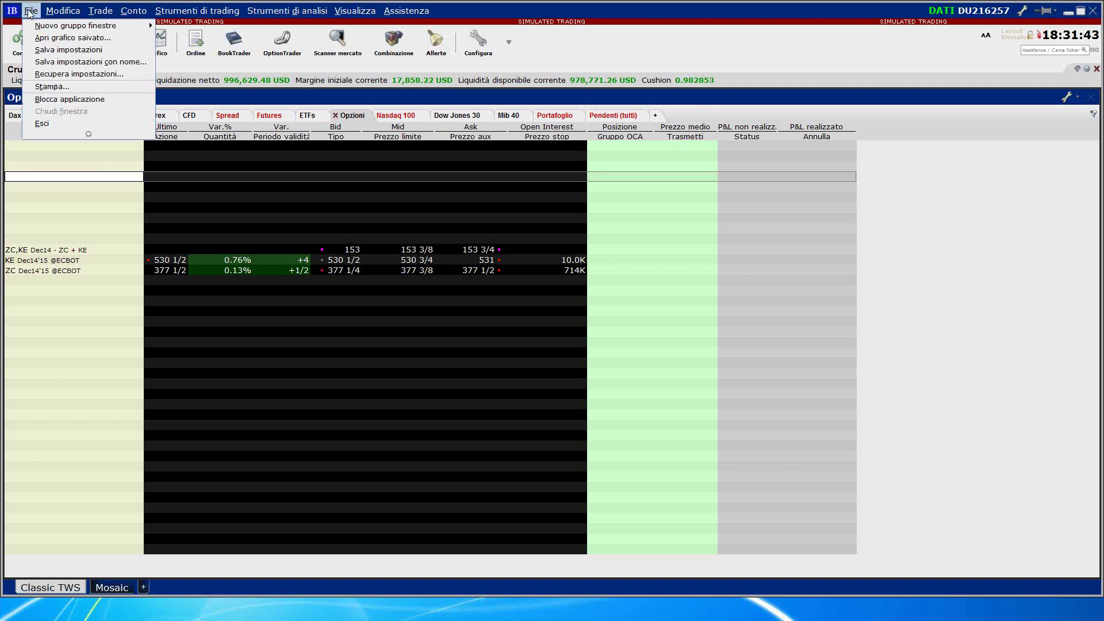
pyautogui.click(40, 73)
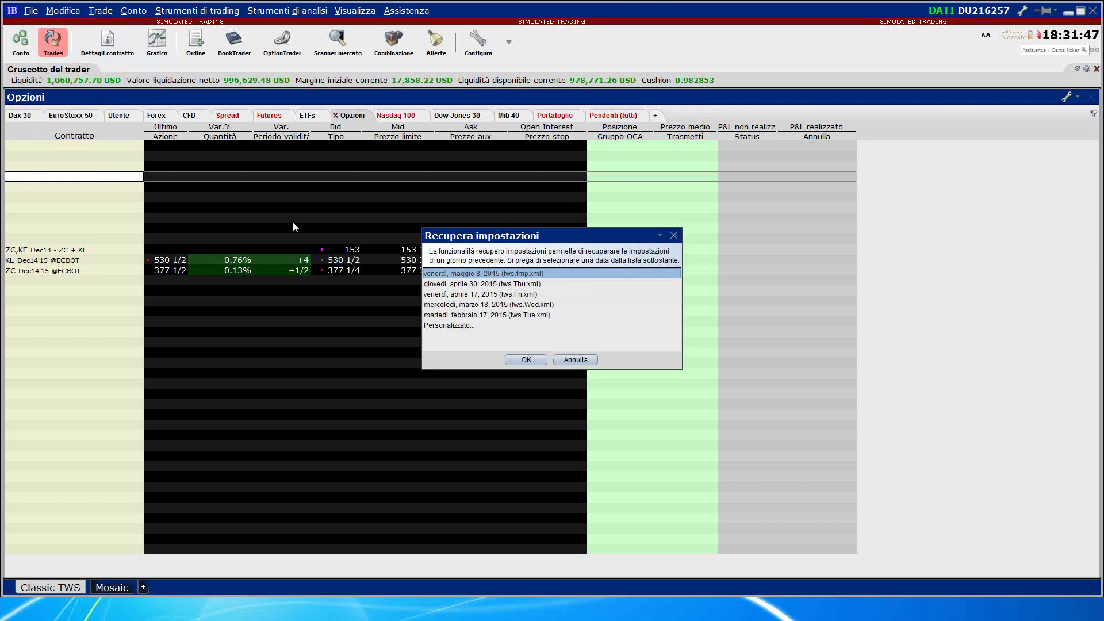
pyautogui.click(459, 325)
pyautogui.click(512, 358)
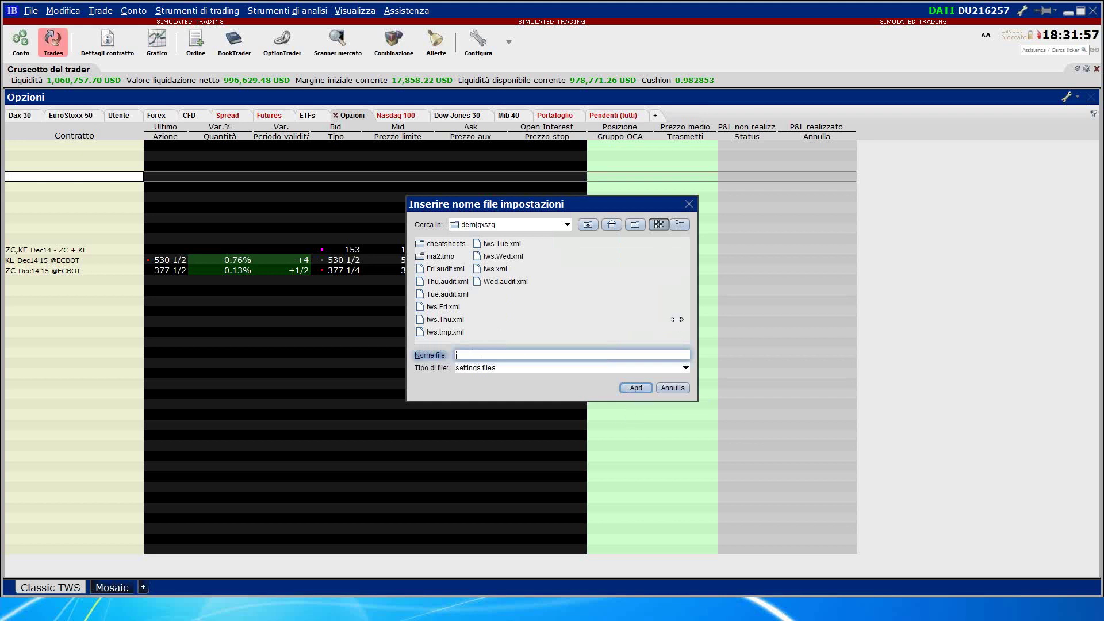
pyautogui.click(689, 204)
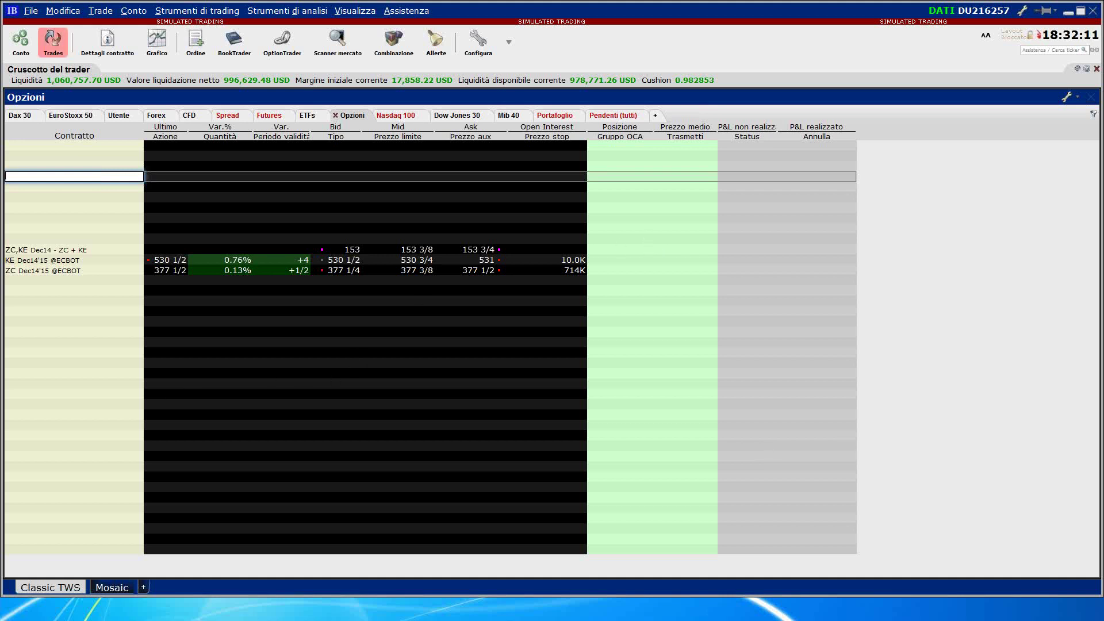
pyautogui.press('Escape')
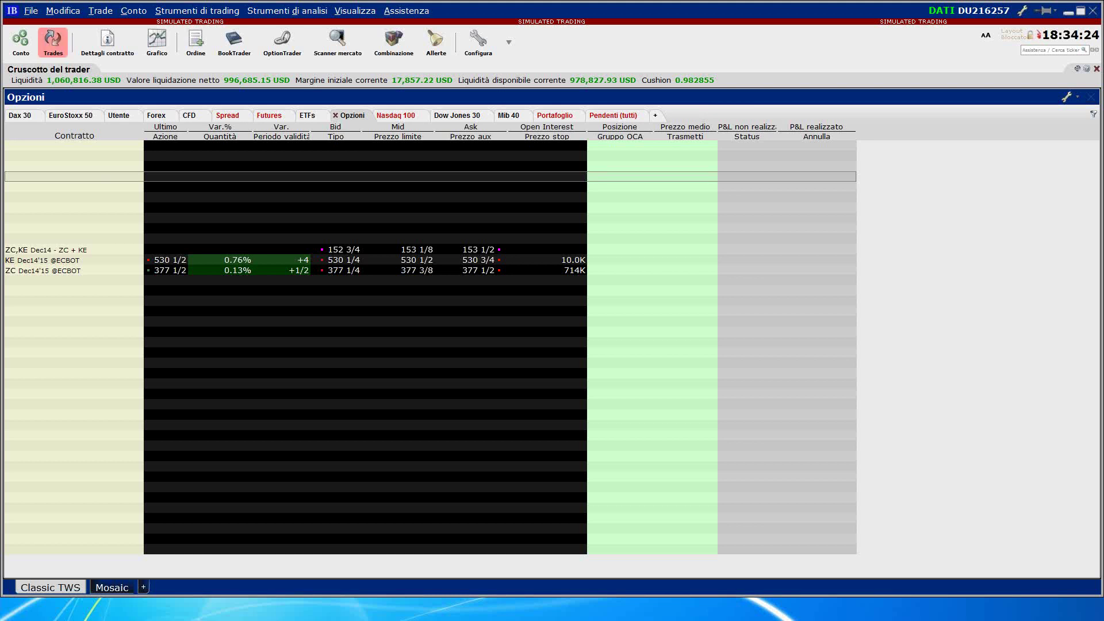
# Switch to the Mosaic workspace, unlock its layout, and move the AAPL 10-minute candle chart over the Monitor window
pyautogui.click(112, 591)
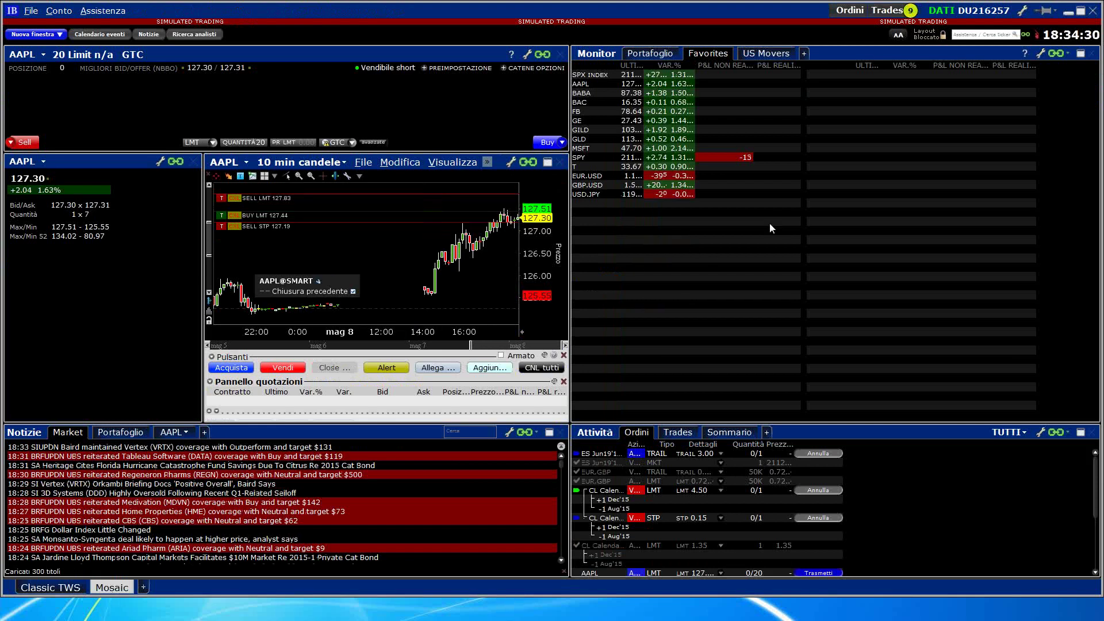
pyautogui.click(926, 36)
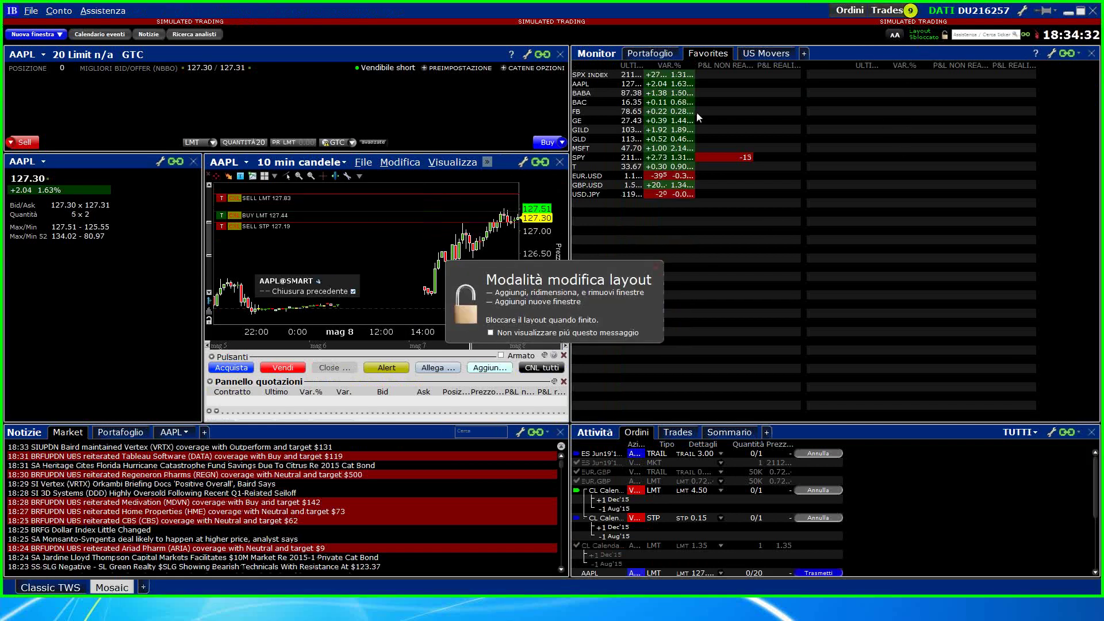
pyautogui.moveTo(498, 161); pyautogui.dragTo(911, 150)
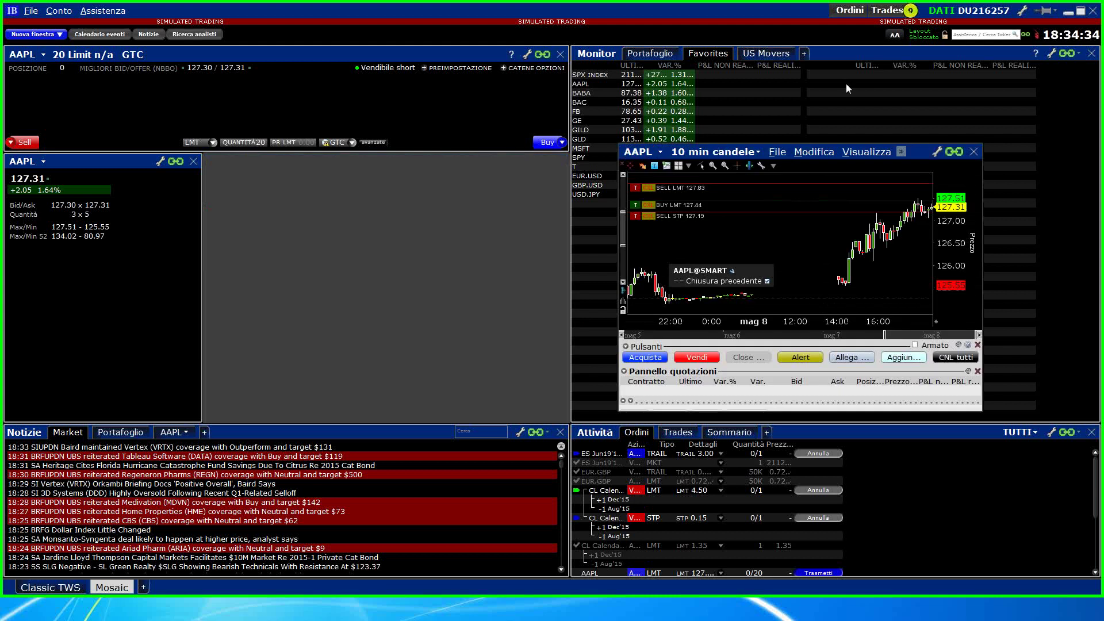
# Move the Monitor window toward the middle of the Mosaic layout and close it for good
pyautogui.moveTo(854, 52); pyautogui.dragTo(519, 129)
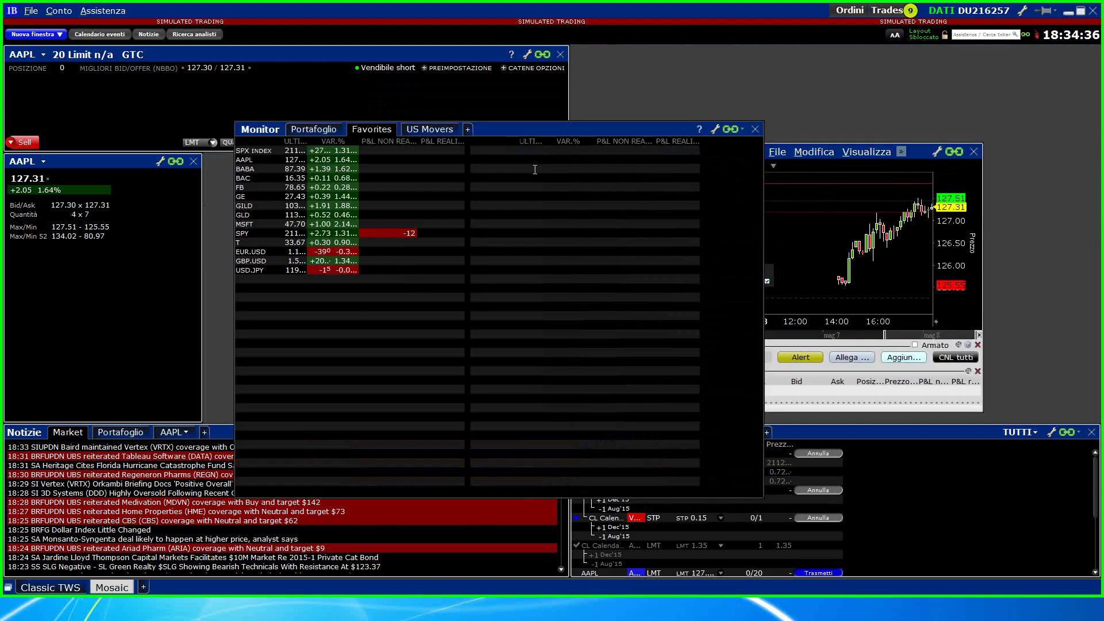
pyautogui.click(754, 130)
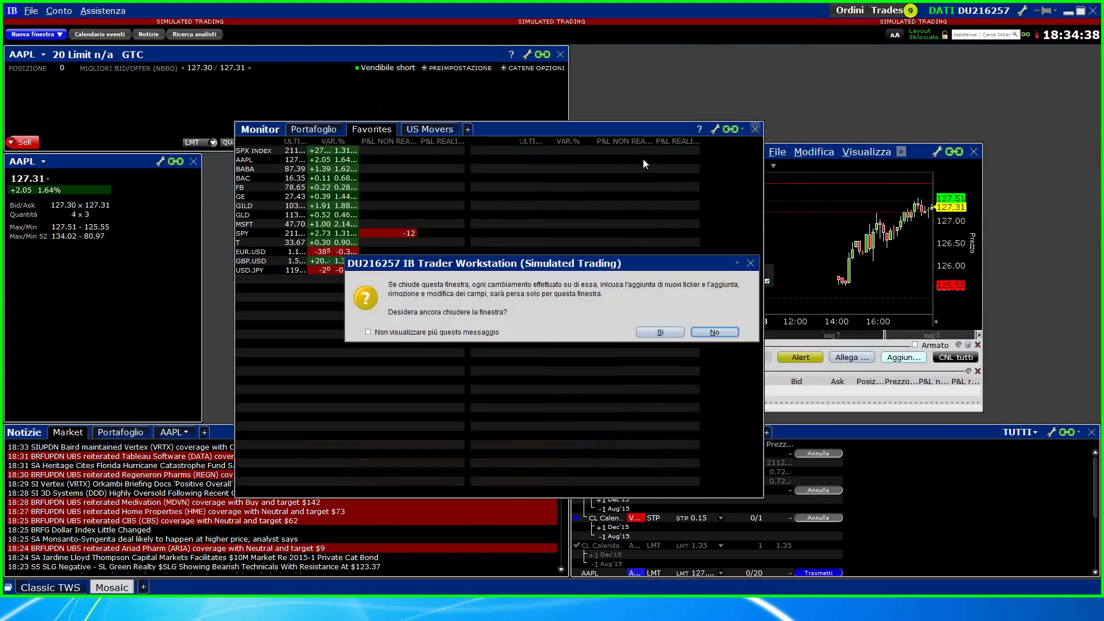
pyautogui.click(659, 332)
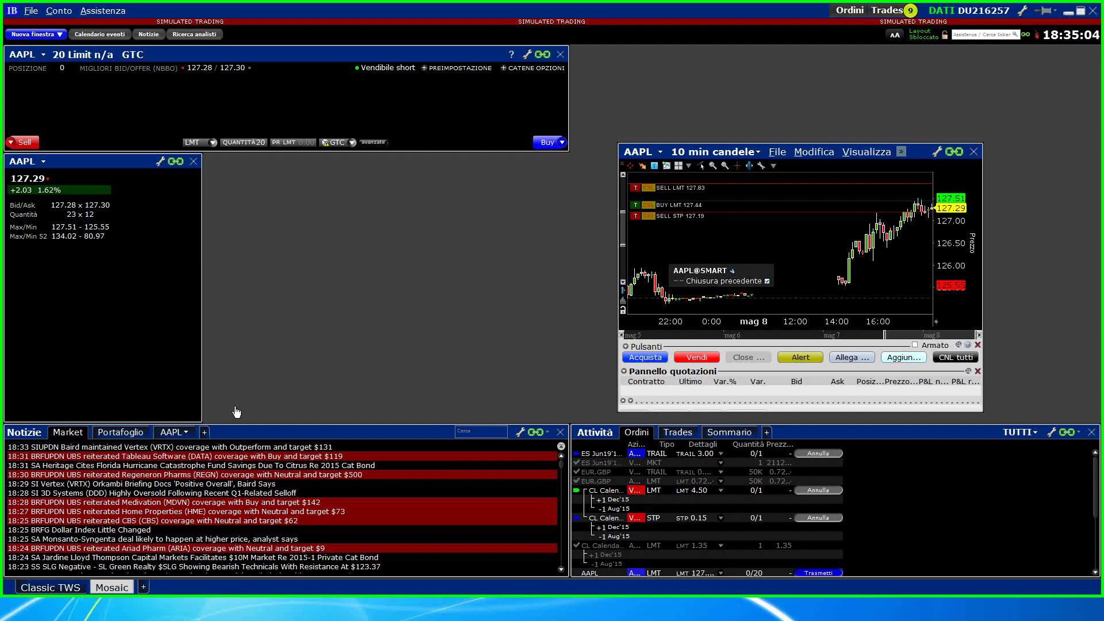
# Return to Classic TWS, look over the option positions on the Portafoglio page, and go back to an empty row on the Opzioni page
pyautogui.click(67, 588)
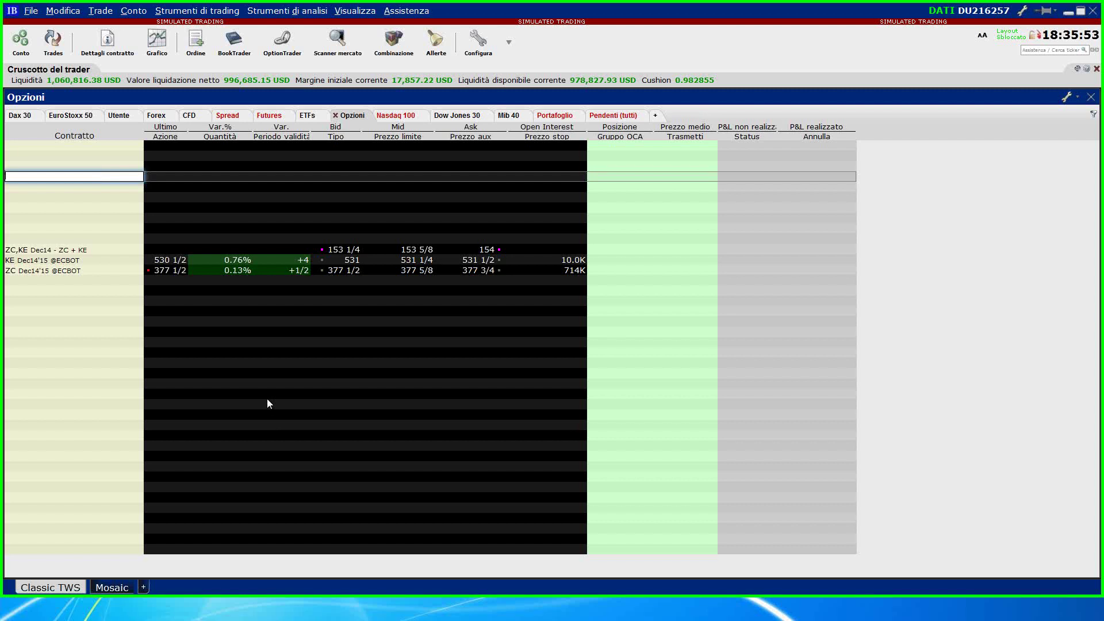
pyautogui.press('Escape')
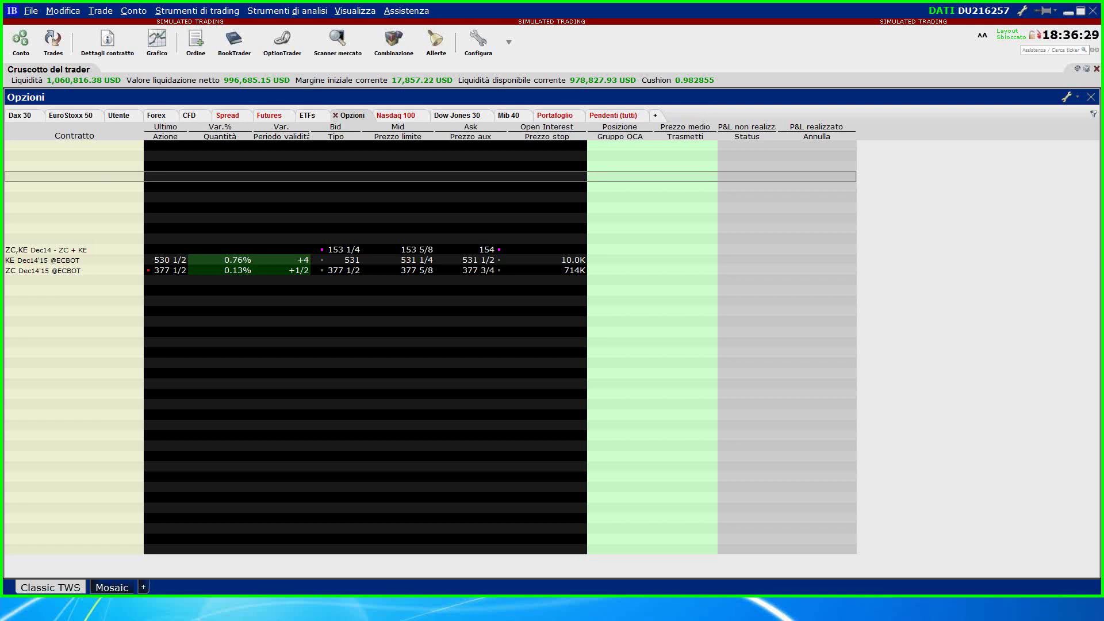
pyautogui.click(555, 115)
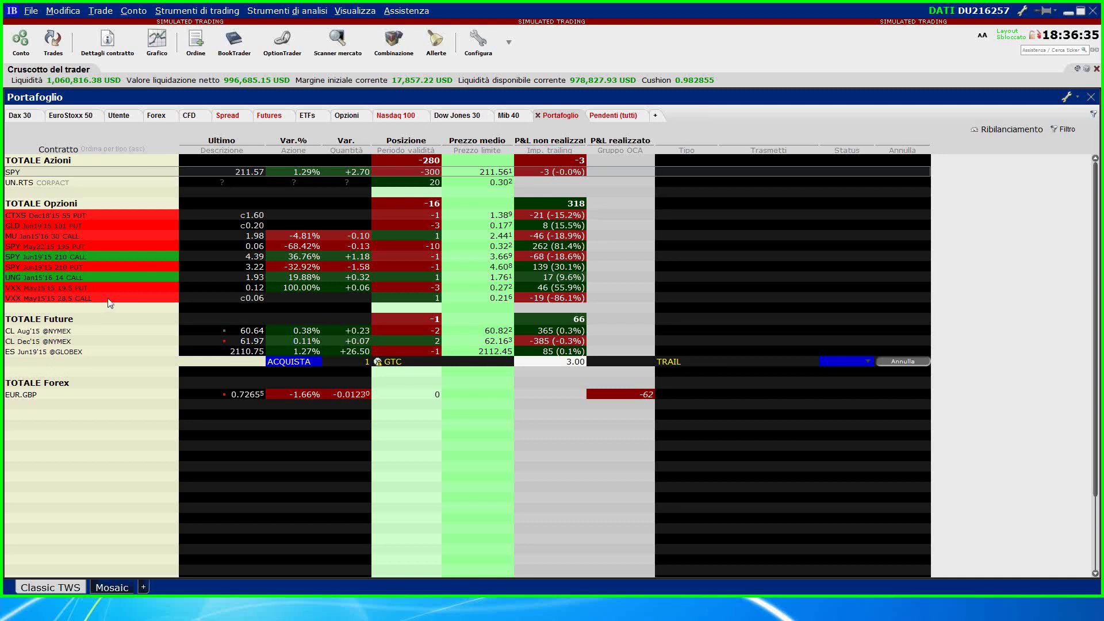
pyautogui.click(343, 116)
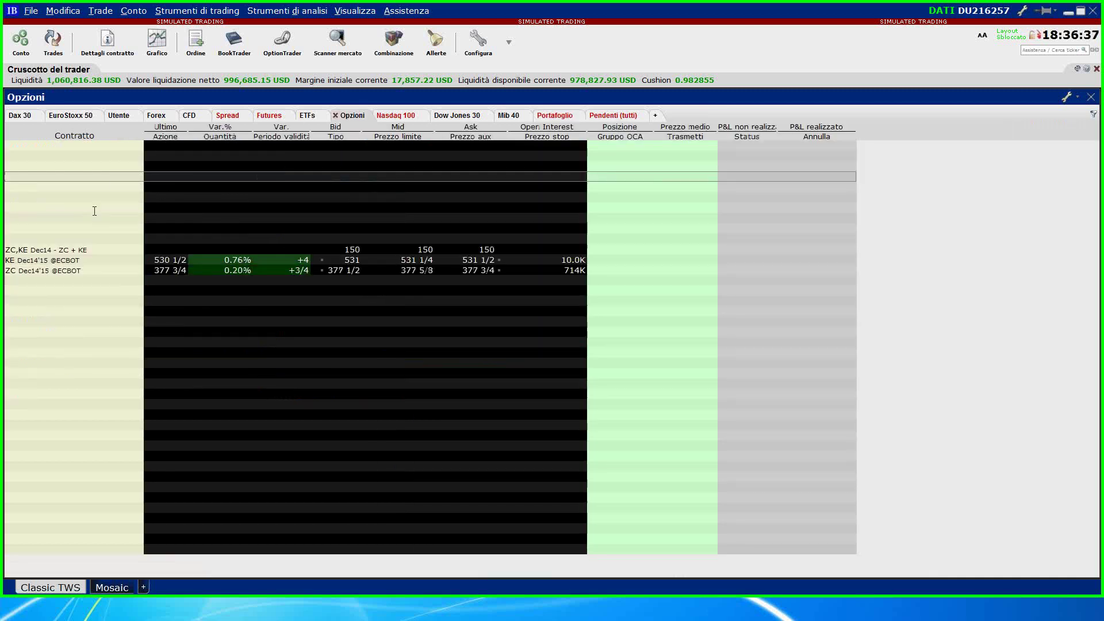
pyautogui.click(75, 187)
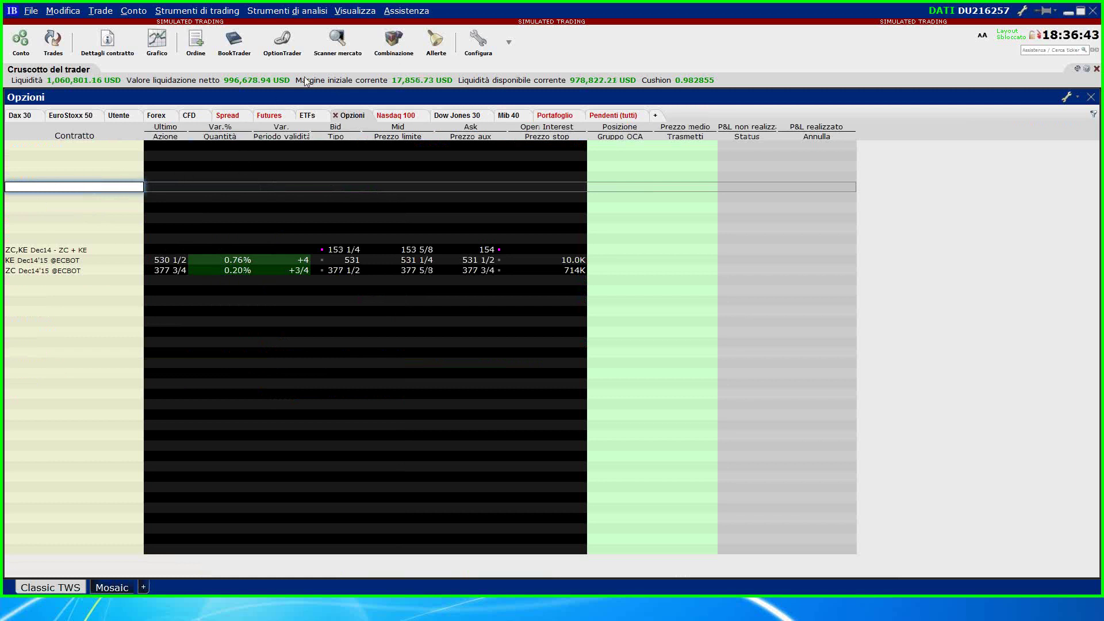
# Open and close an empty OptionTrader window, and bring up the combination selection dialog lower over the Opzioni page
pyautogui.click(289, 37)
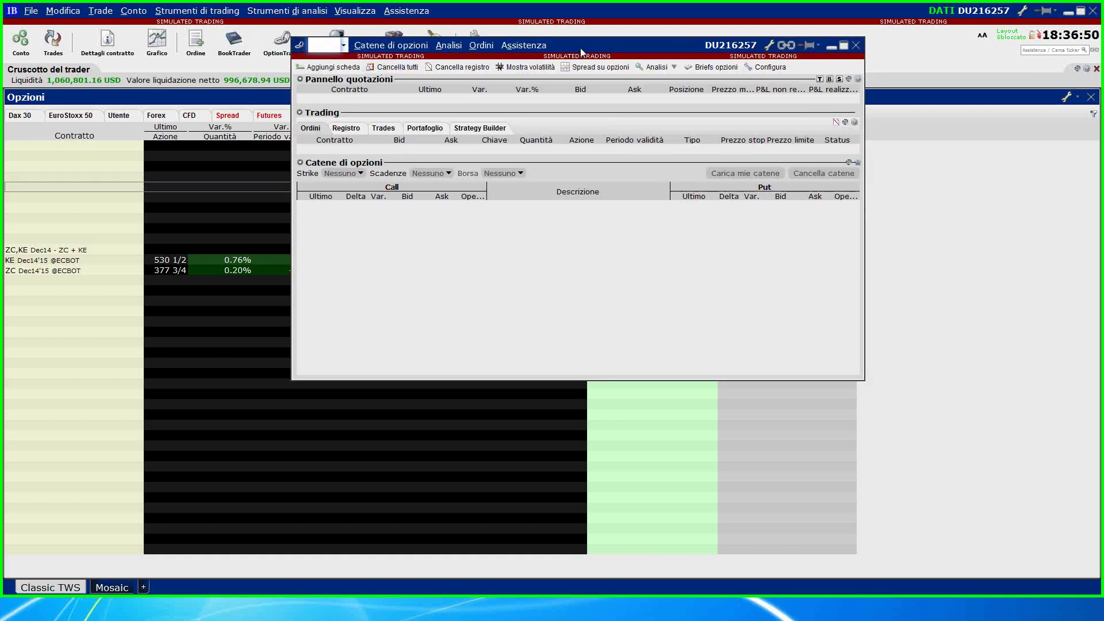
pyautogui.click(855, 45)
pyautogui.click(387, 43)
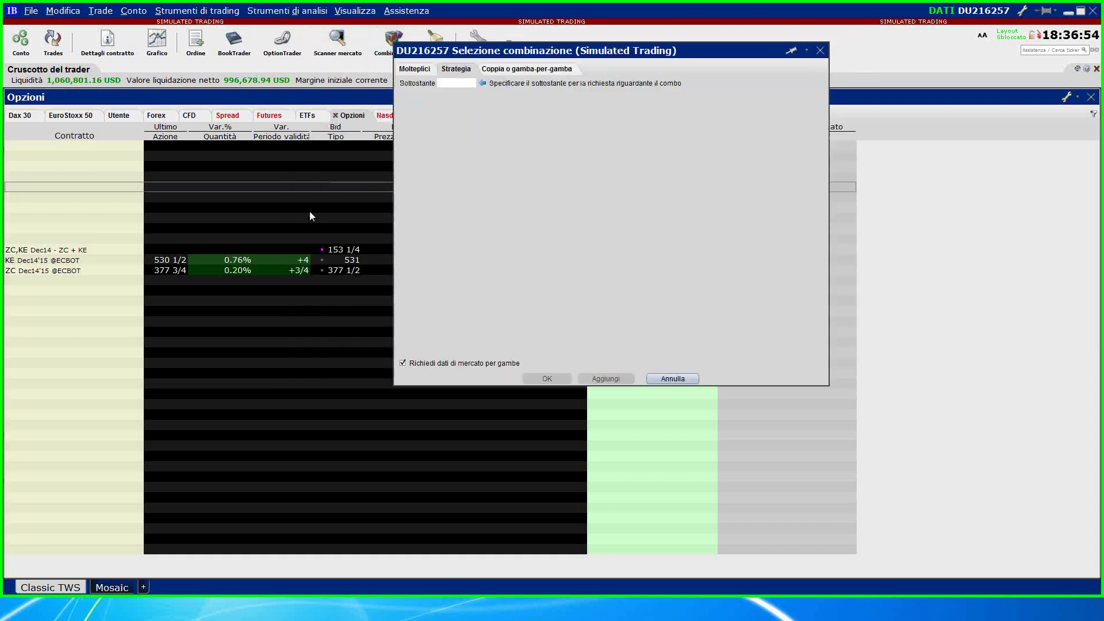
pyautogui.moveTo(597, 52); pyautogui.dragTo(486, 141)
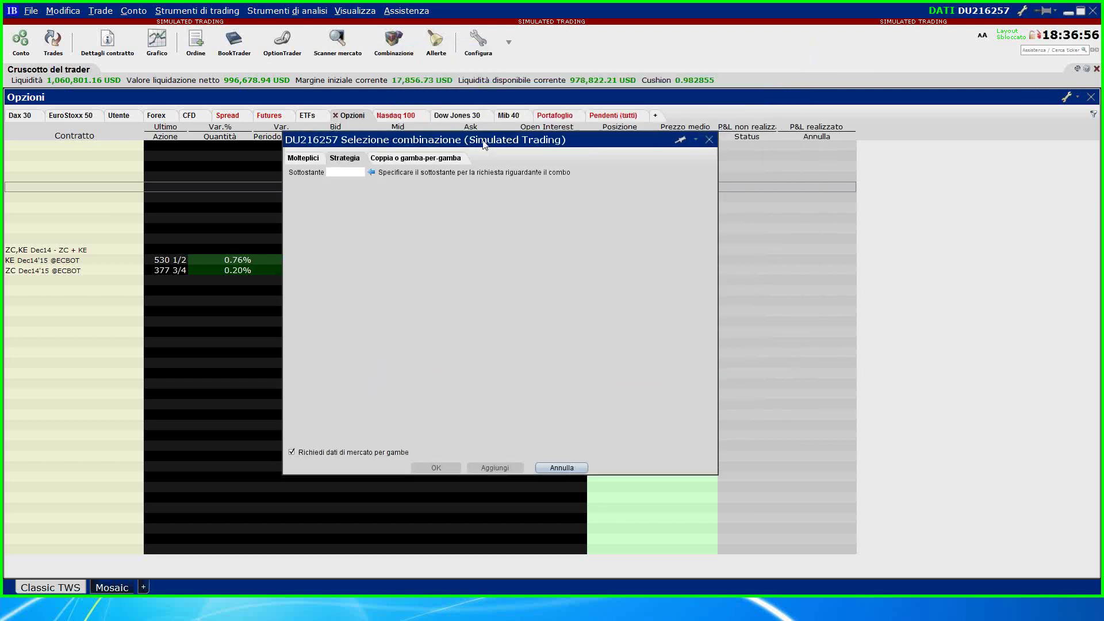
# Set AAPL as the underlying of the combination strategy using SMART option combinations
pyautogui.click(362, 171)
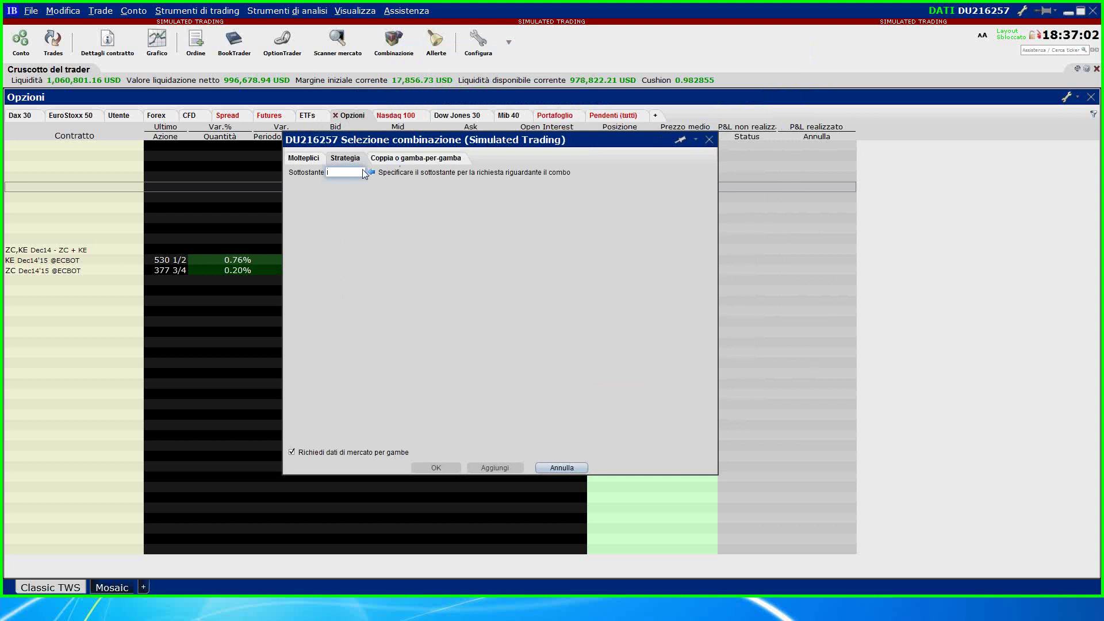
pyautogui.write('aapl')
pyautogui.press('Return')
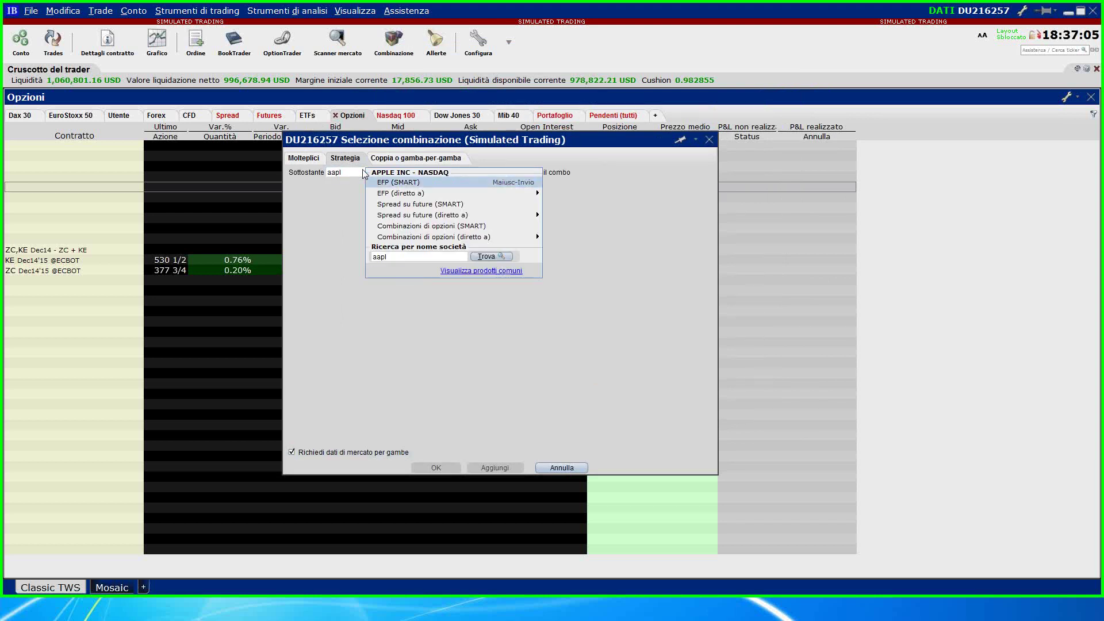
pyautogui.click(381, 225)
pyautogui.click(343, 201)
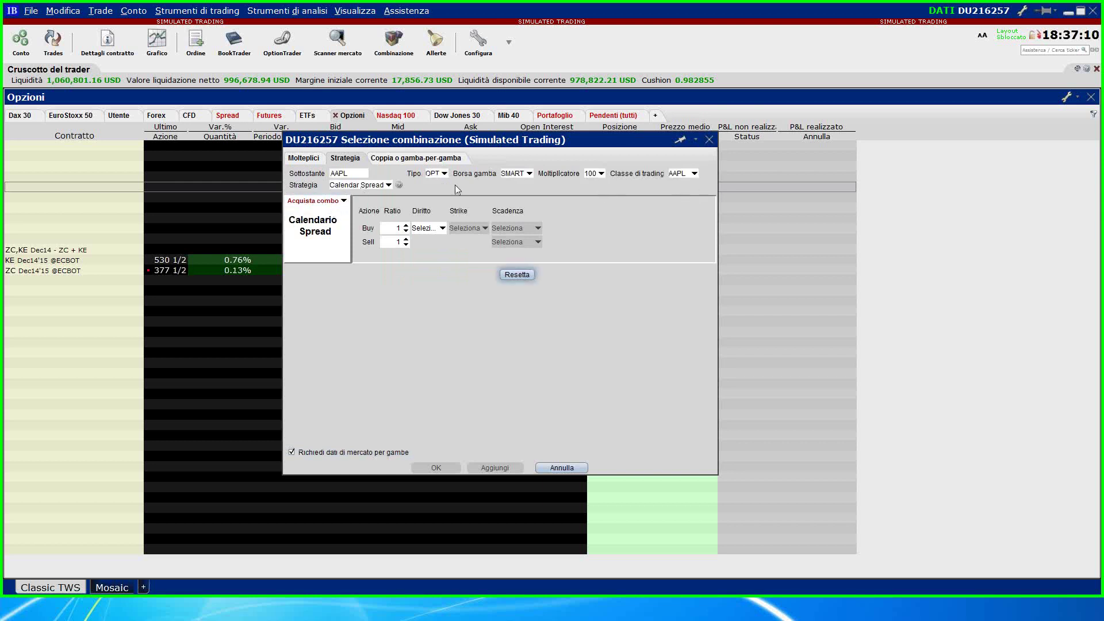
# Choose the Vertical Spread strategy for the AAPL combination and set it to sell the combo
pyautogui.click(372, 185)
pyautogui.scroll(-2, 363, 255)
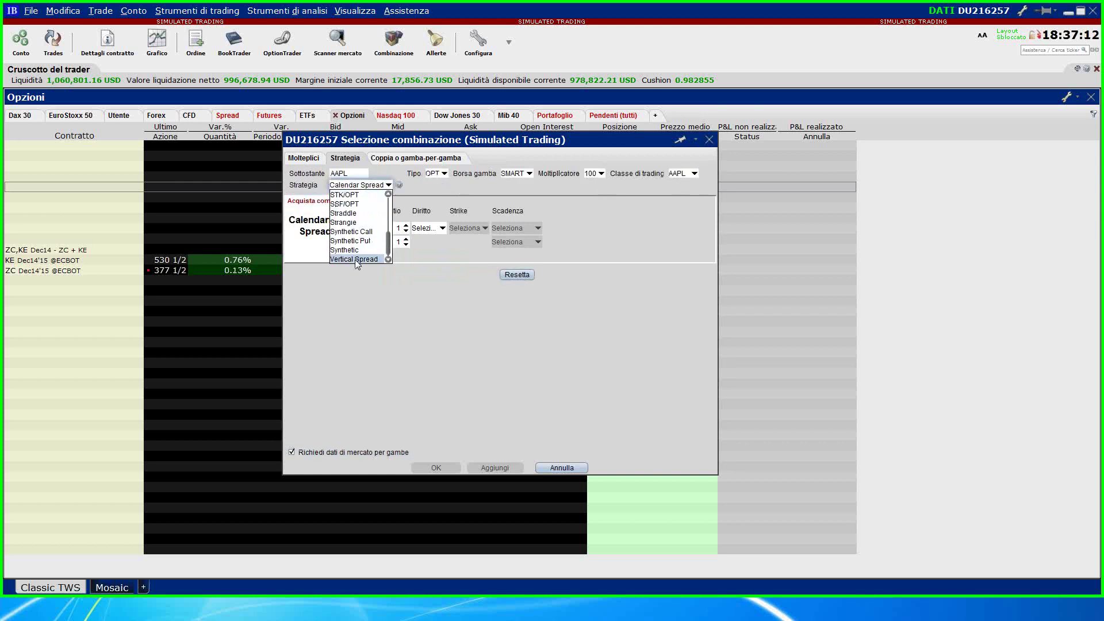
pyautogui.click(360, 260)
pyautogui.click(330, 201)
pyautogui.click(320, 210)
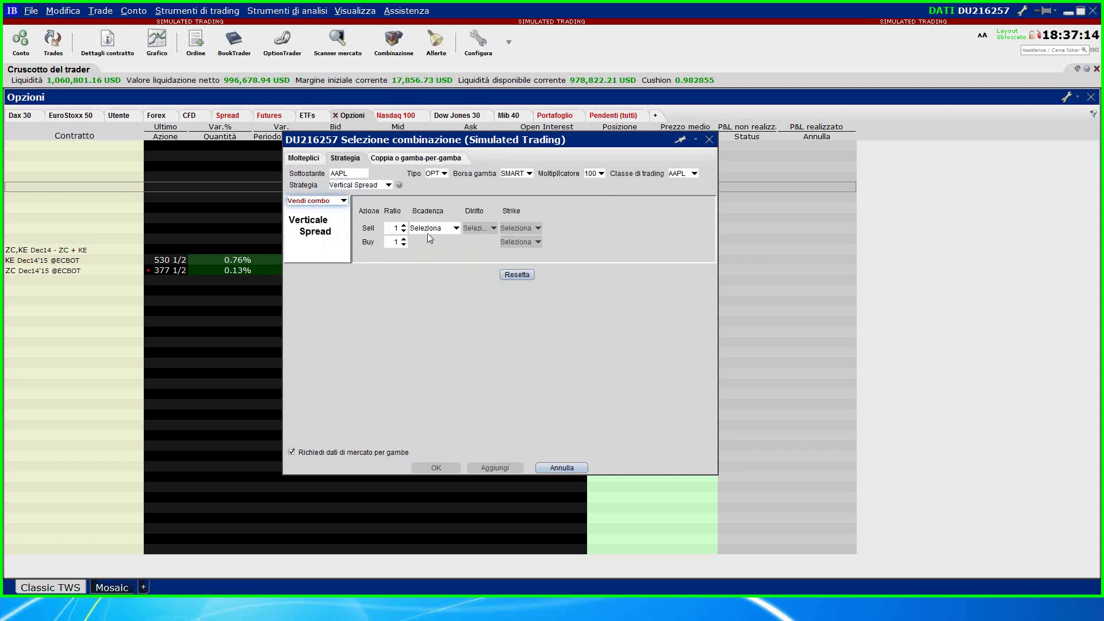
# Set the vertical spread's expiration to JUL 17 '15 and its right to PUT
pyautogui.click(439, 229)
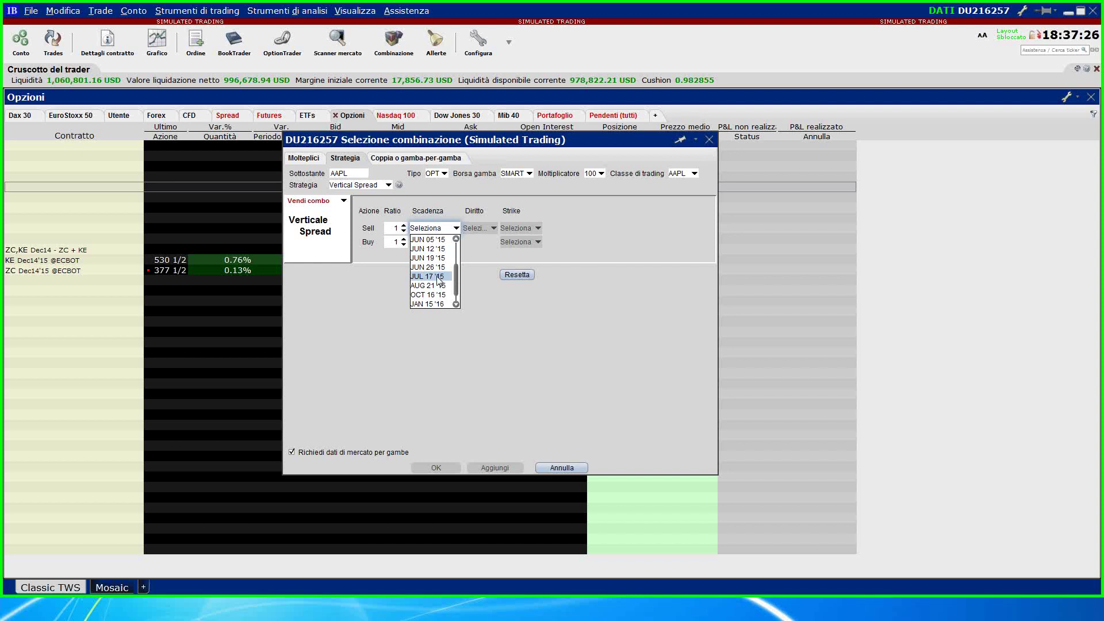
pyautogui.click(438, 277)
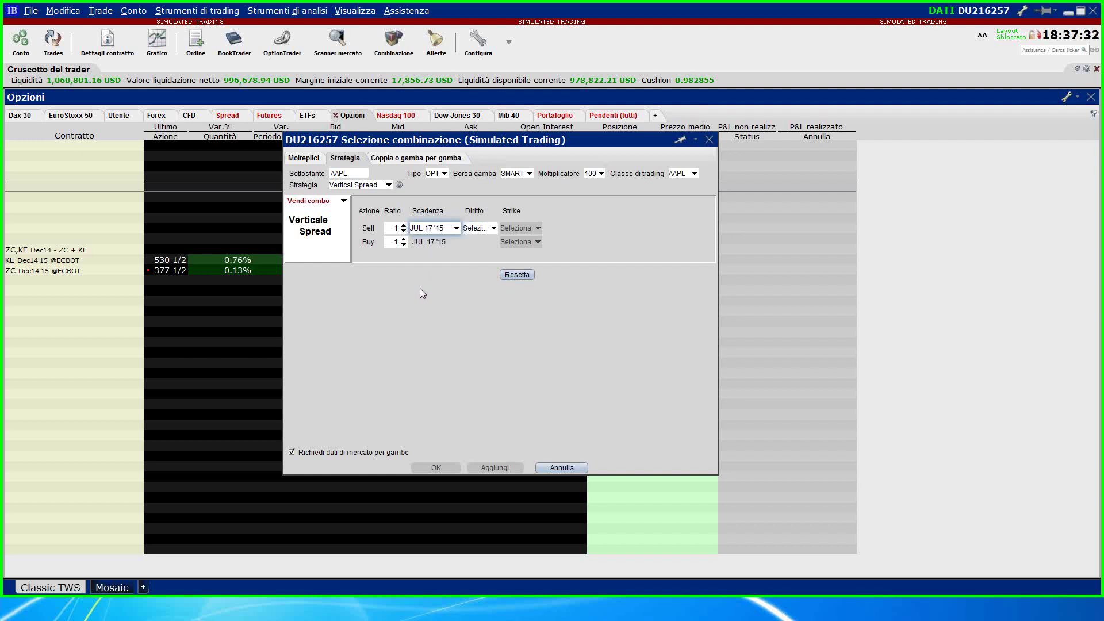
pyautogui.click(474, 228)
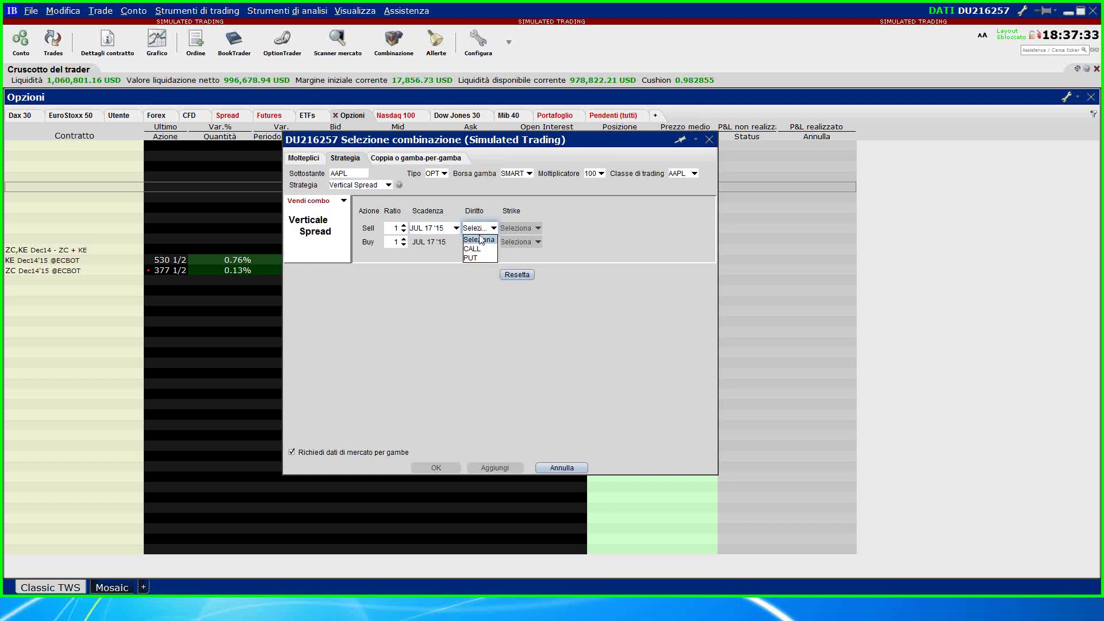
pyautogui.click(477, 256)
# Set the strike of the spread's sell leg to 98.57
pyautogui.click(514, 229)
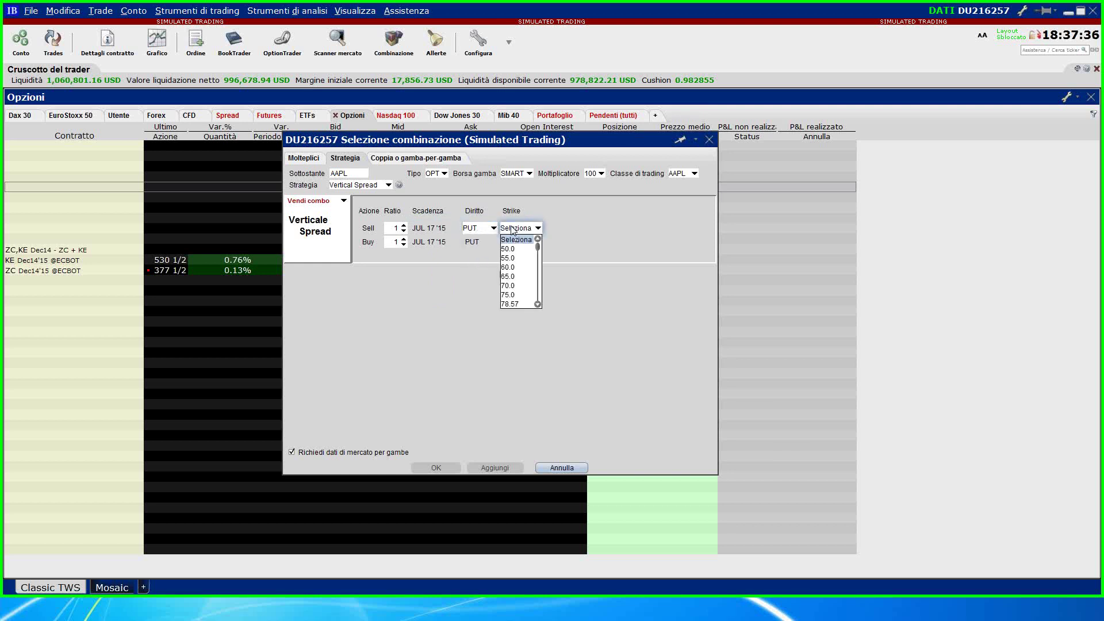
pyautogui.scroll(-8, 519, 268)
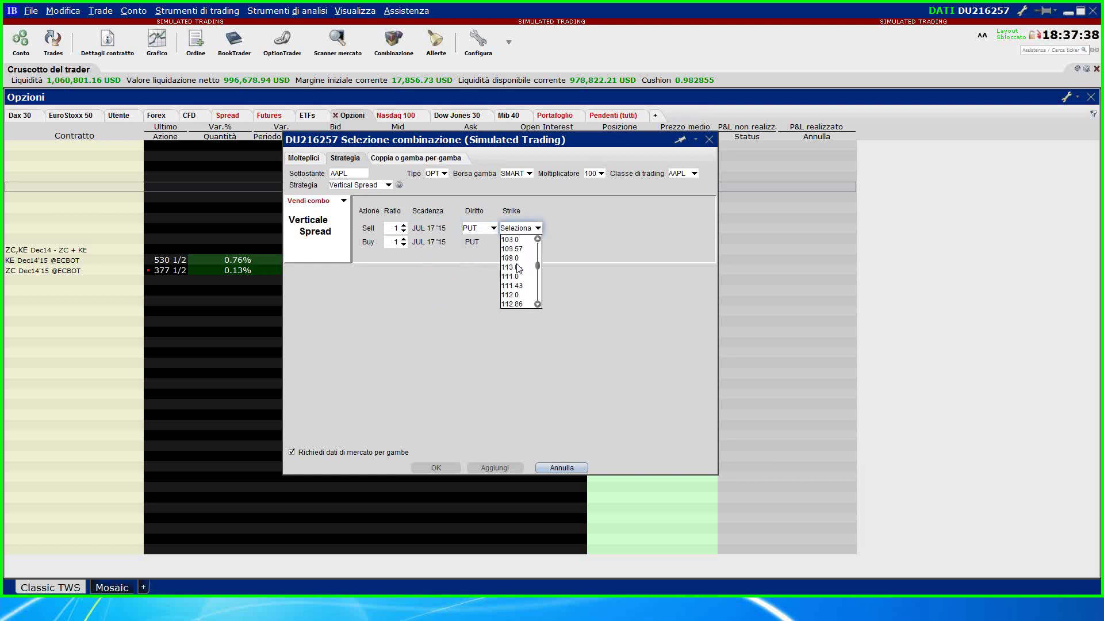
pyautogui.scroll(2, 519, 270)
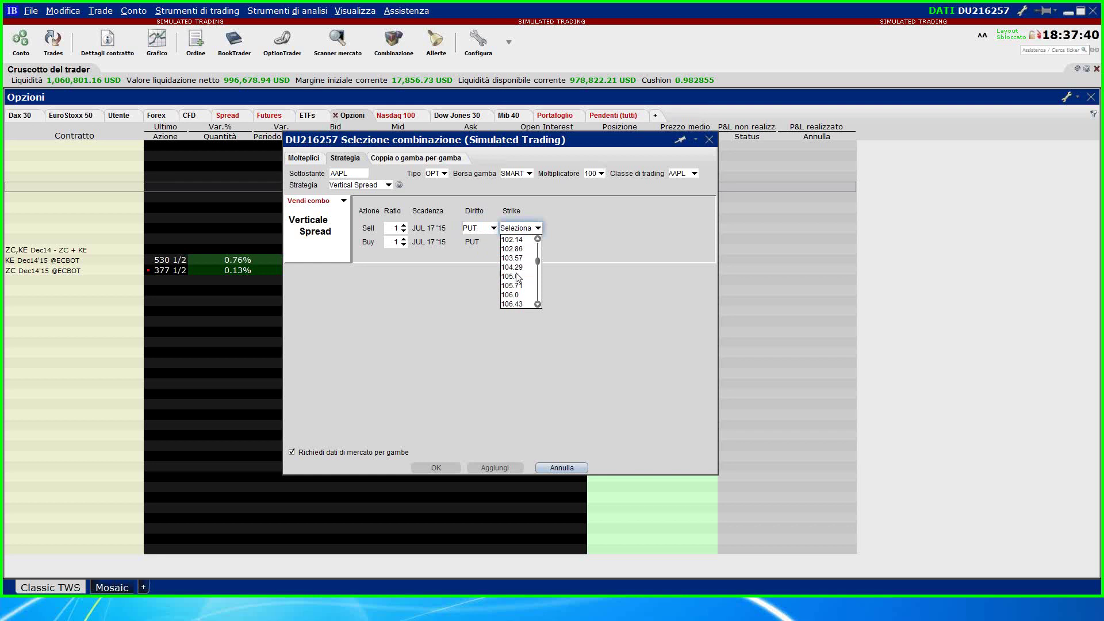
pyautogui.scroll(3, 518, 275)
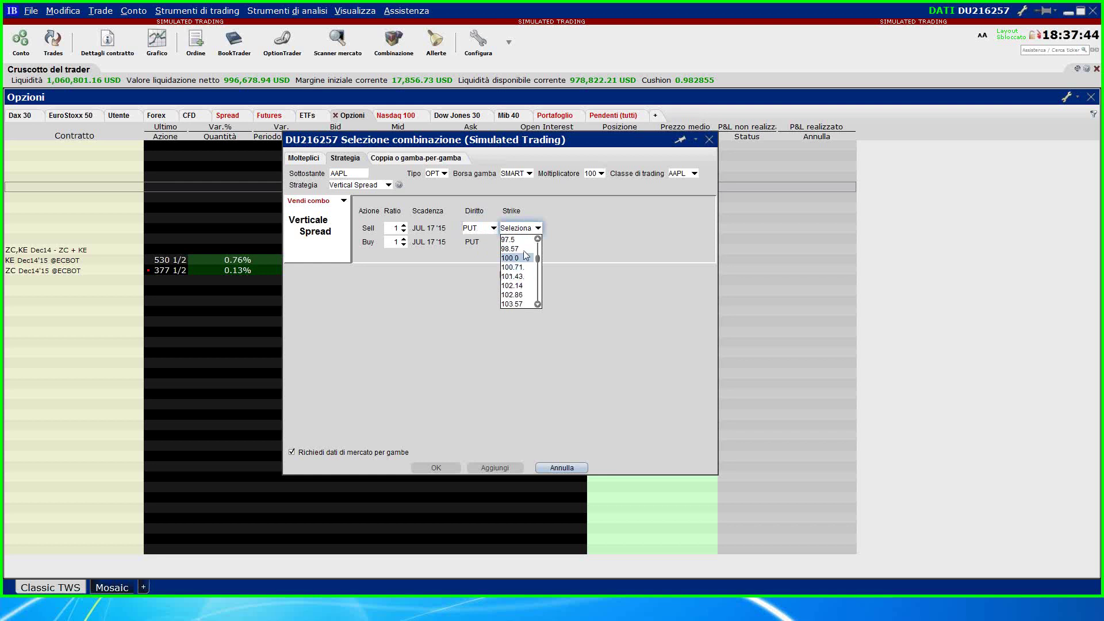
pyautogui.click(520, 249)
# Set the buy leg's strike to 97.5 and try to create the combination
pyautogui.click(523, 242)
pyautogui.scroll(-3, 522, 277)
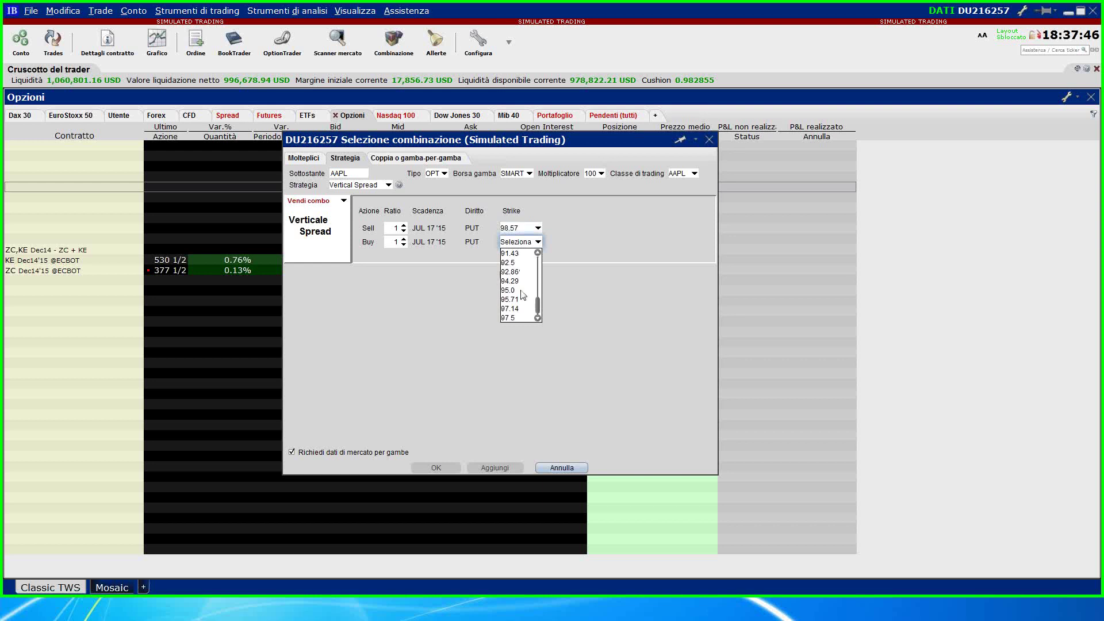
pyautogui.click(517, 317)
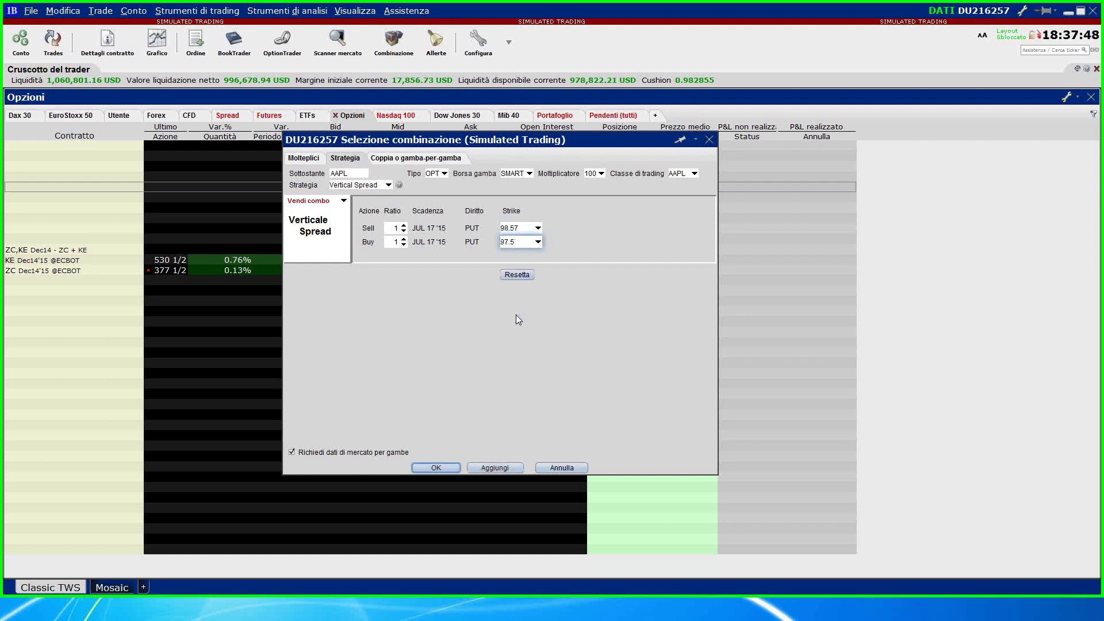
pyautogui.click(451, 466)
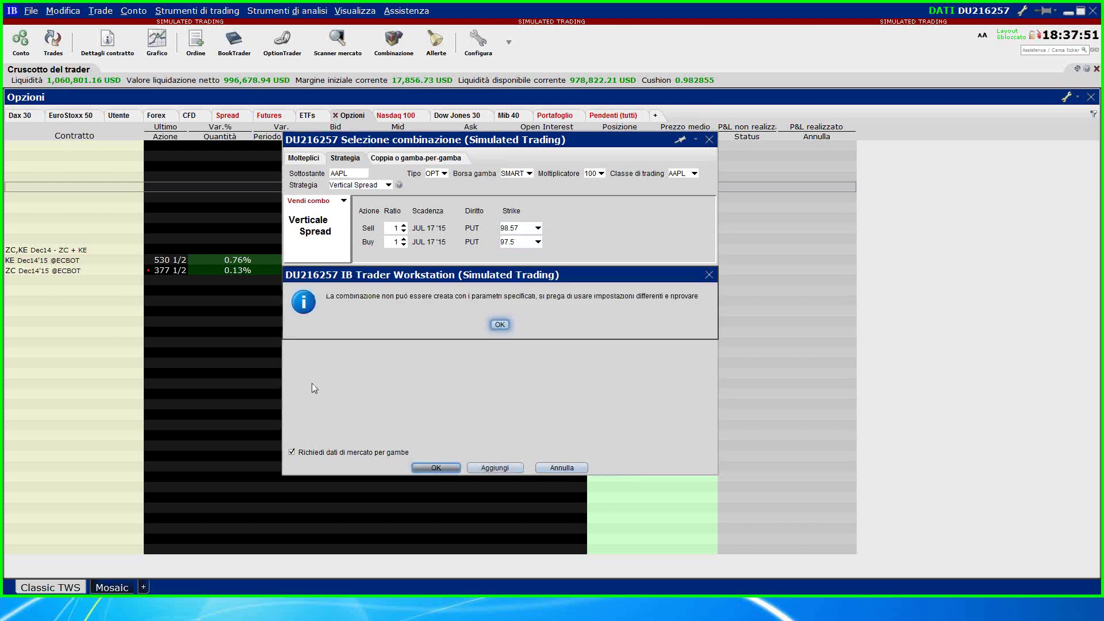
pyautogui.click(497, 325)
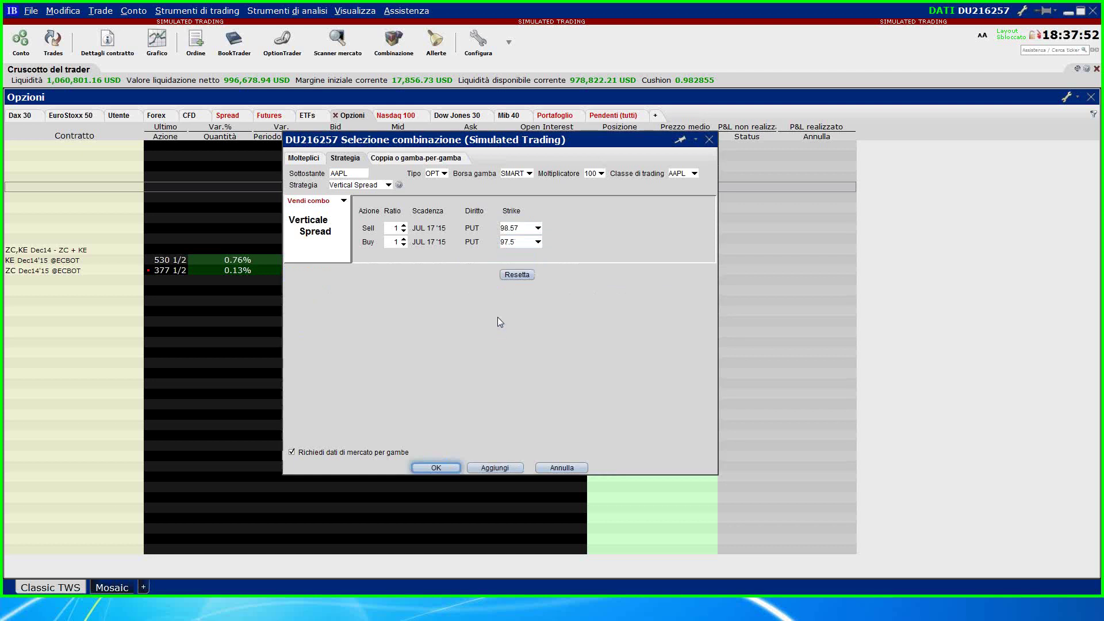
# Change the sell leg's strike to 100.0 and create the put vertical spread on the Opzioni page
pyautogui.click(524, 233)
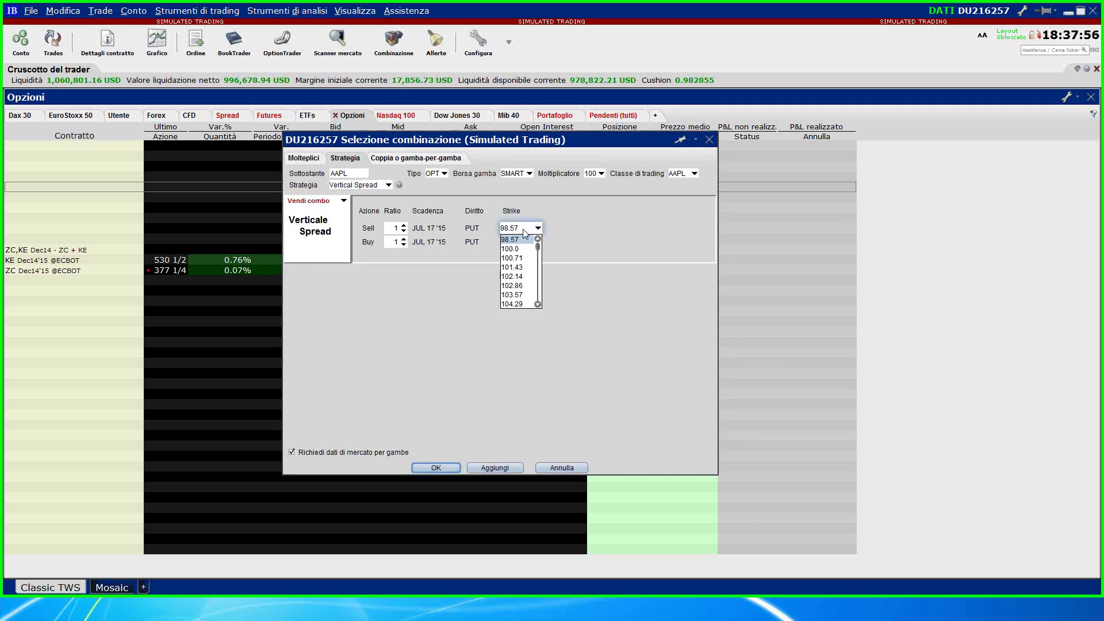
pyautogui.click(523, 239)
pyautogui.click(514, 233)
pyautogui.click(511, 249)
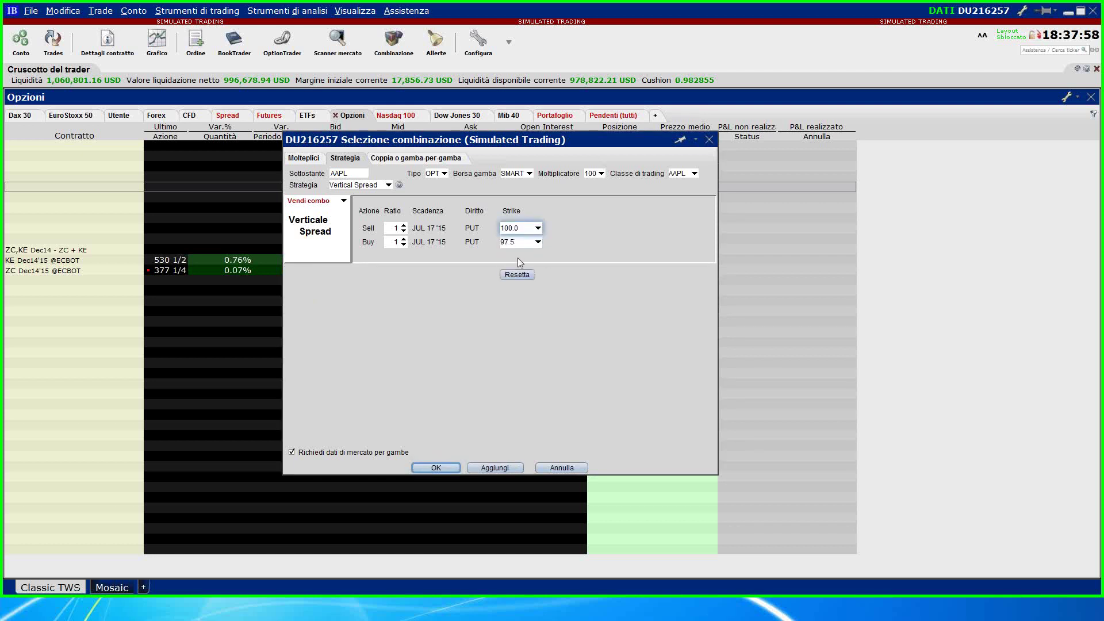
pyautogui.click(436, 468)
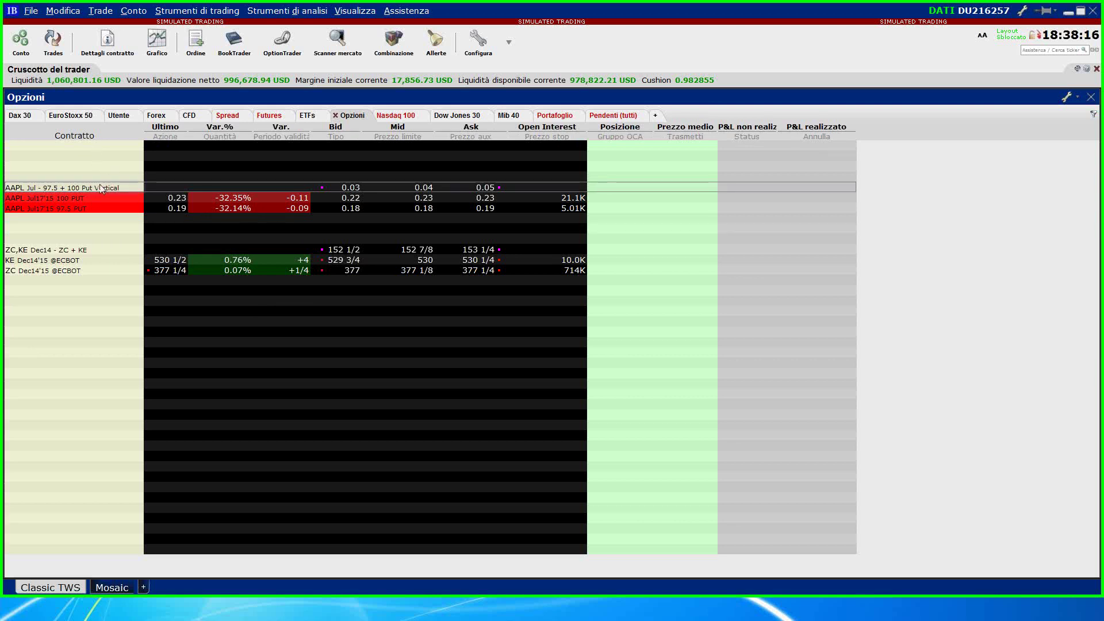
# Open a chart of the AAPL Jul 97.5/100 put vertical combination
pyautogui.click(157, 41)
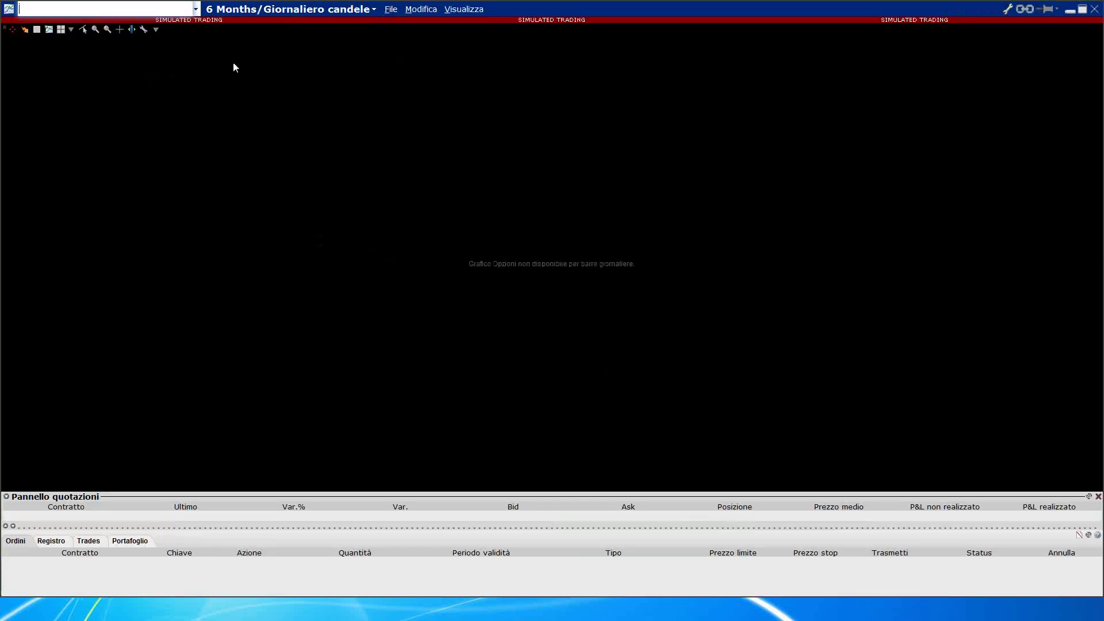
pyautogui.click(252, 12)
pyautogui.click(493, 219)
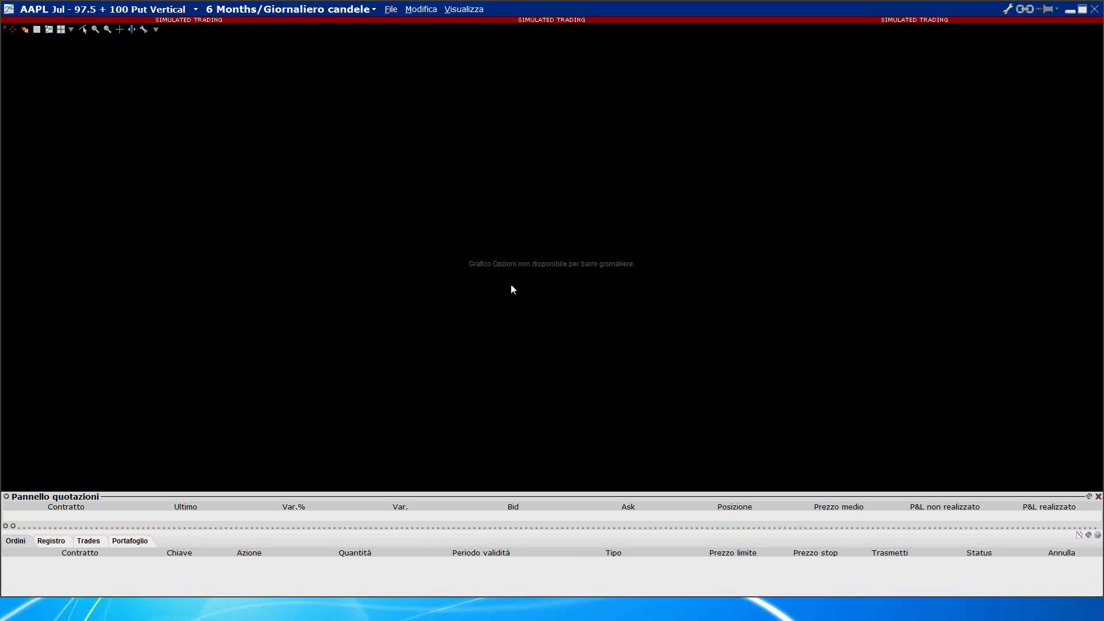
# View the spread's chart over 2 days with 5-minute candles, and switch it to 1 month with 30-minute candles
pyautogui.click(278, 14)
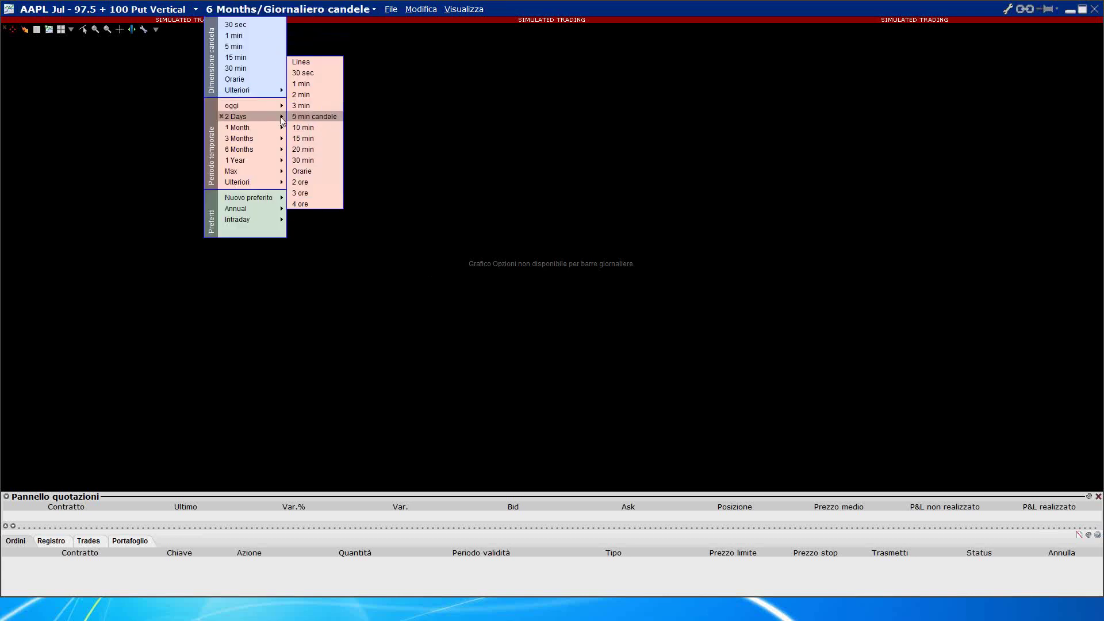
pyautogui.click(300, 122)
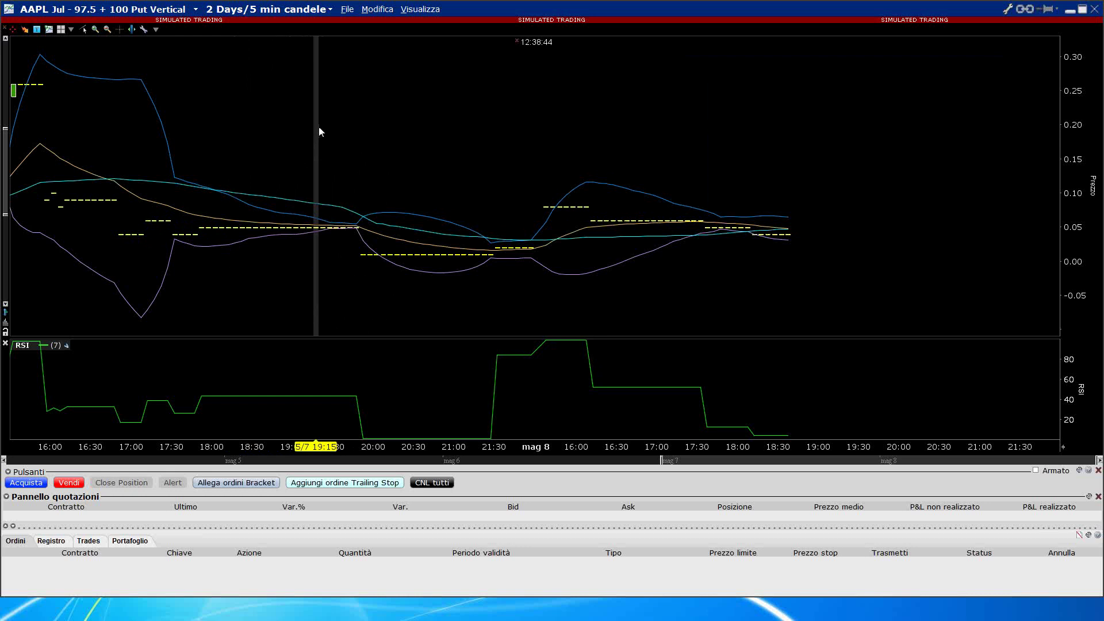
pyautogui.click(287, 10)
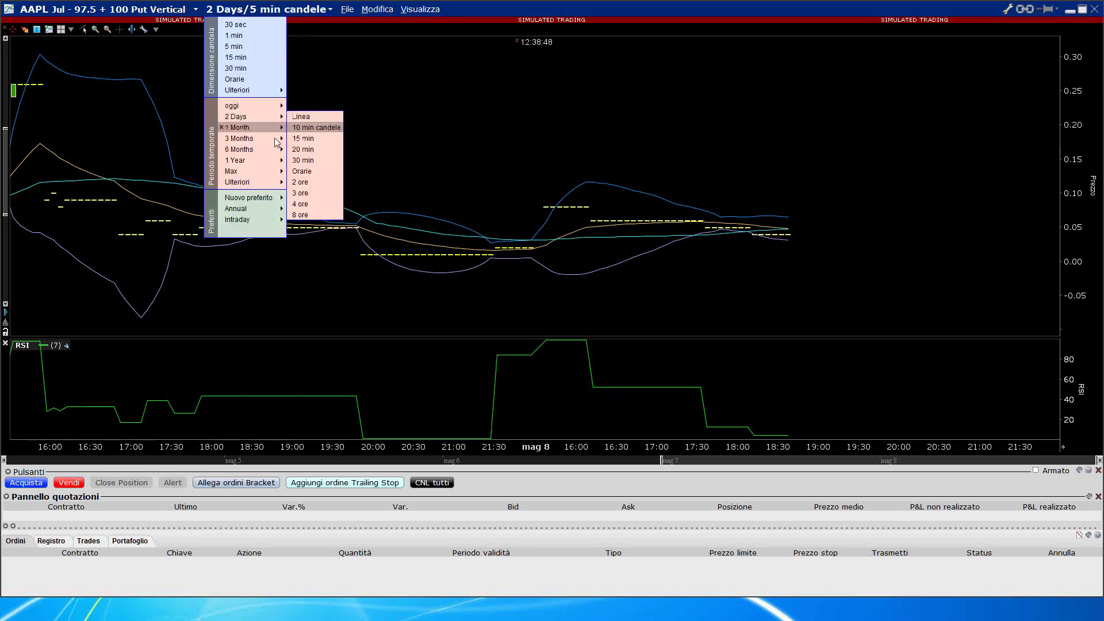
pyautogui.click(303, 160)
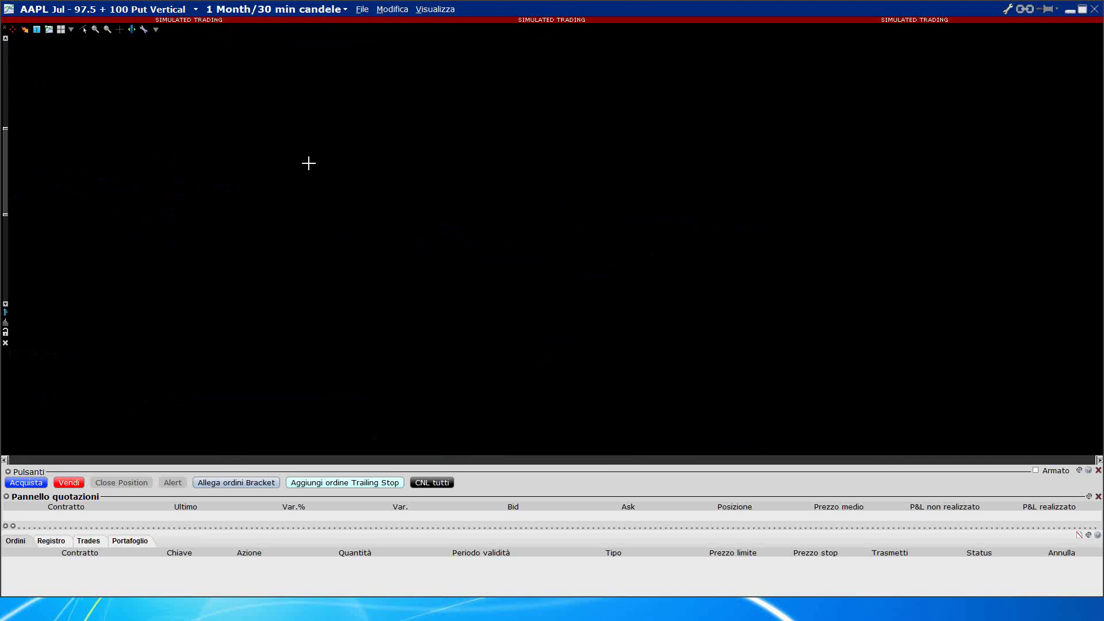